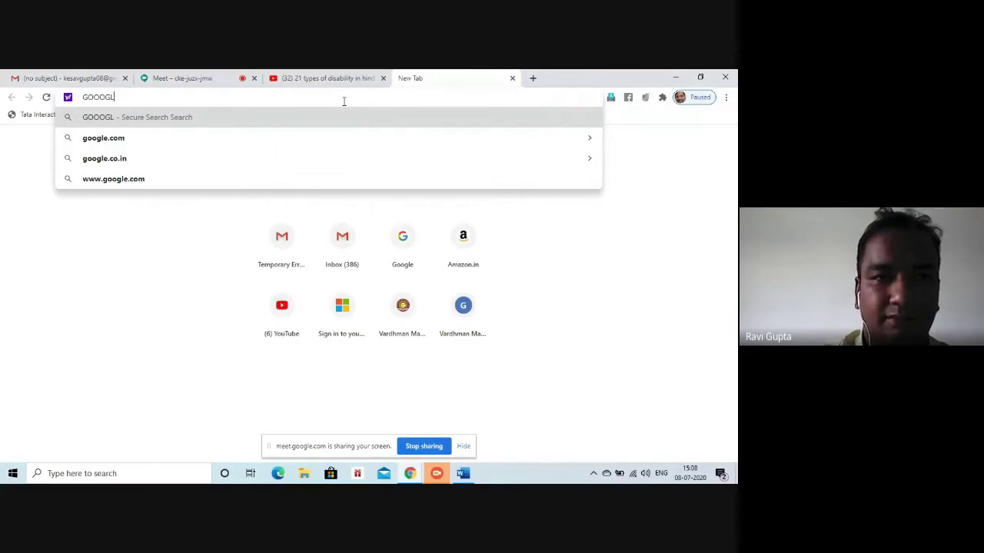
key("BackSpace")
key("BackSpace")
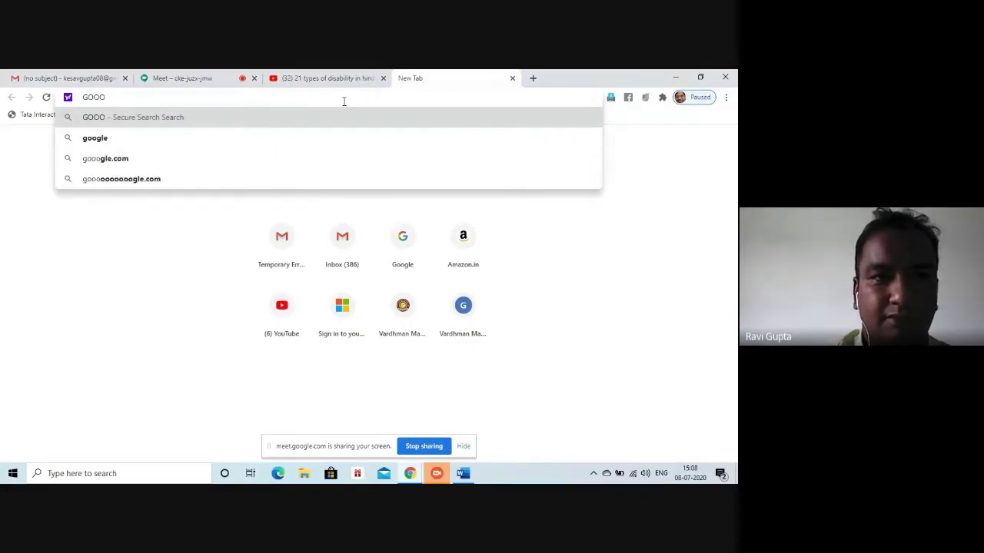
Search for GOOGLE FORMS and go from the result to the Google Forms home page
type("GL")
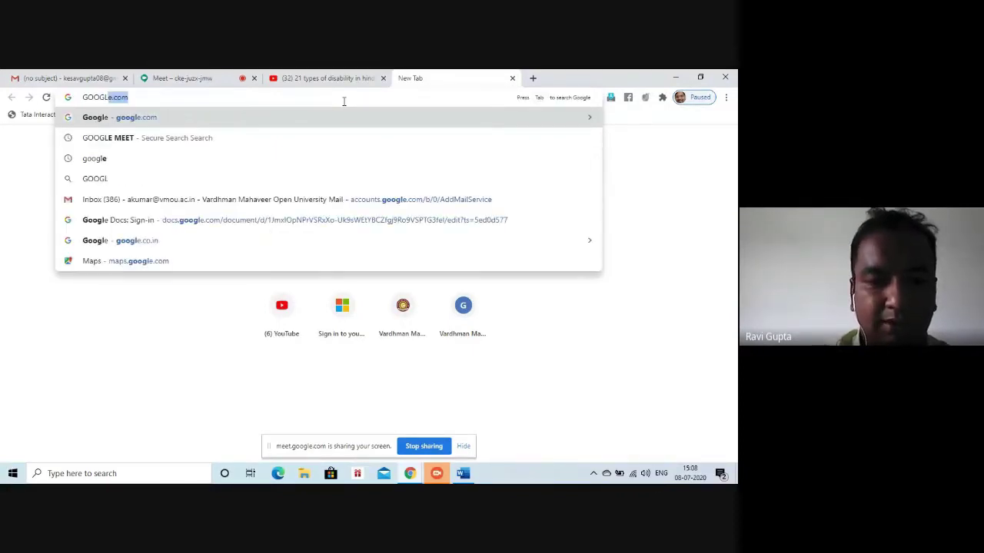
type("E FORM")
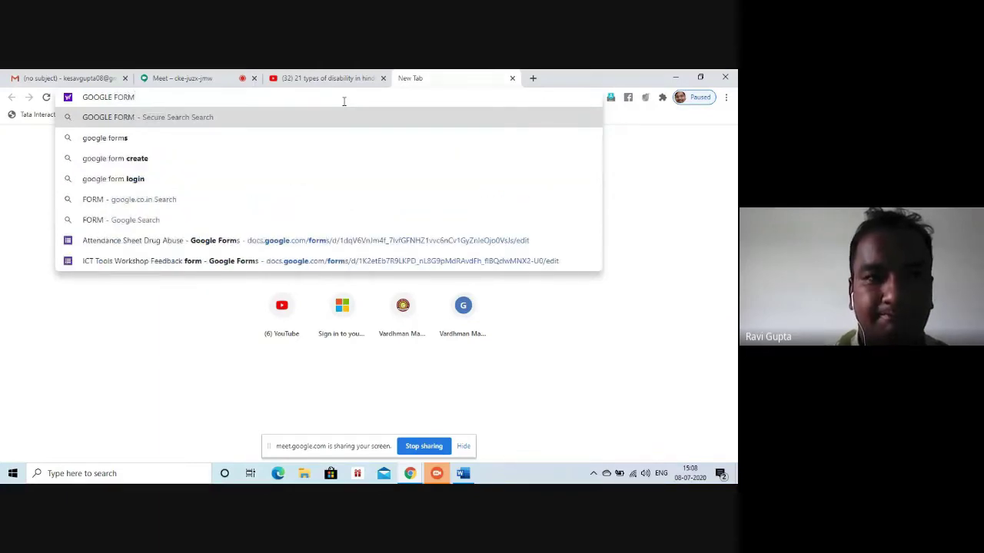
type("S")
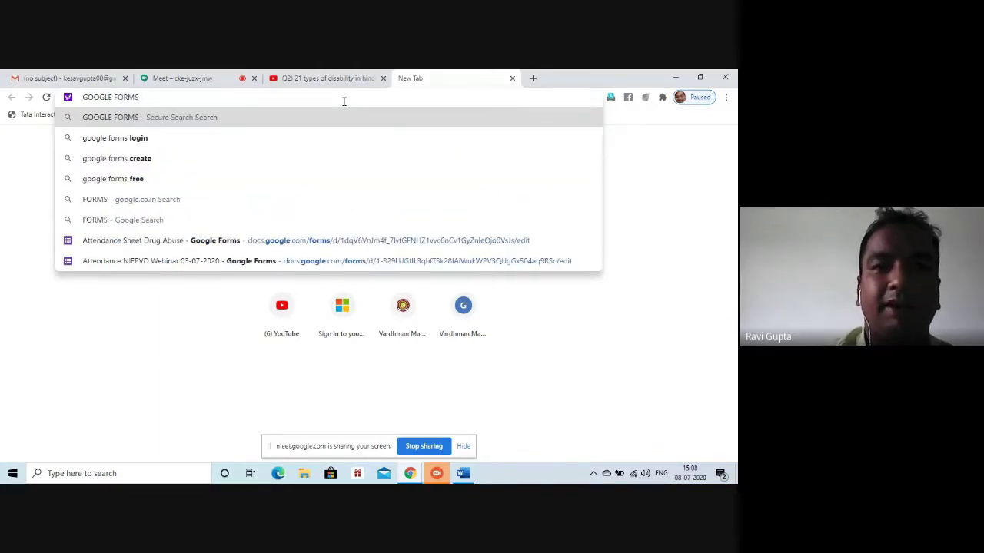
key("Return")
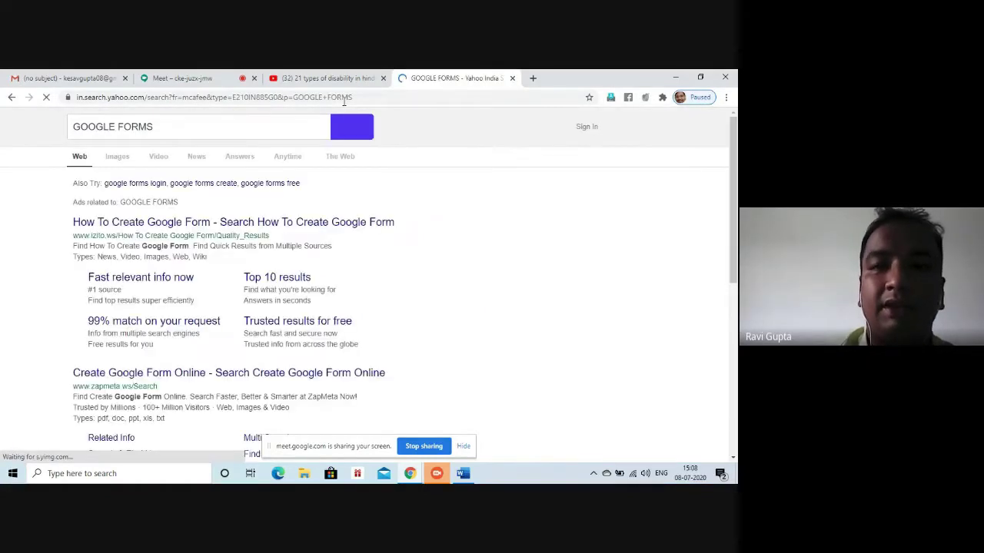
scroll(733, 198, "down", 3)
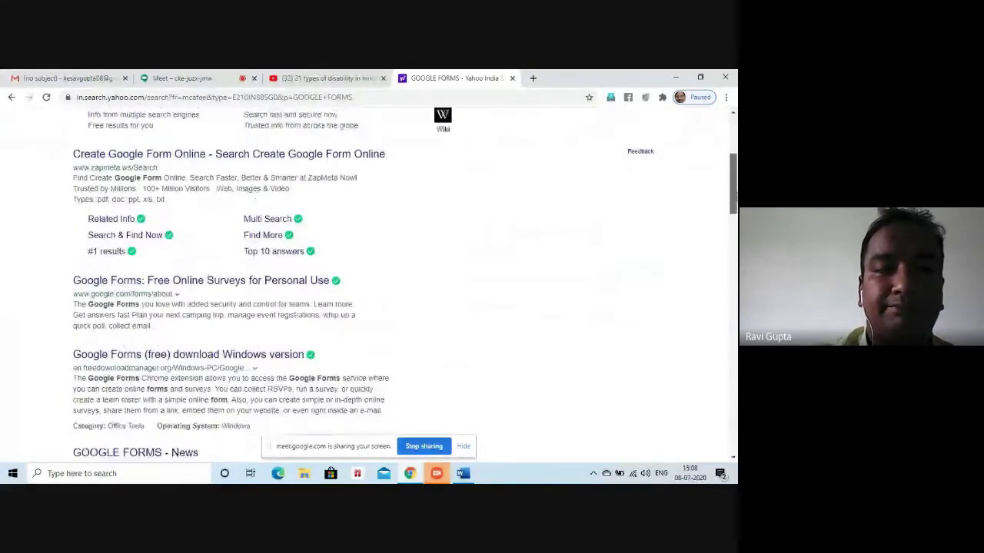
left_click(272, 268)
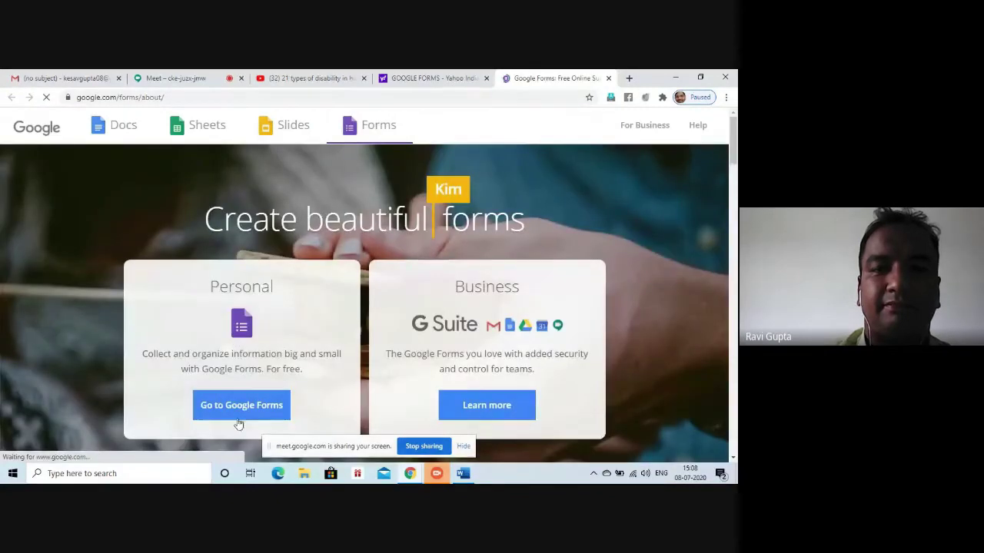
left_click(238, 405)
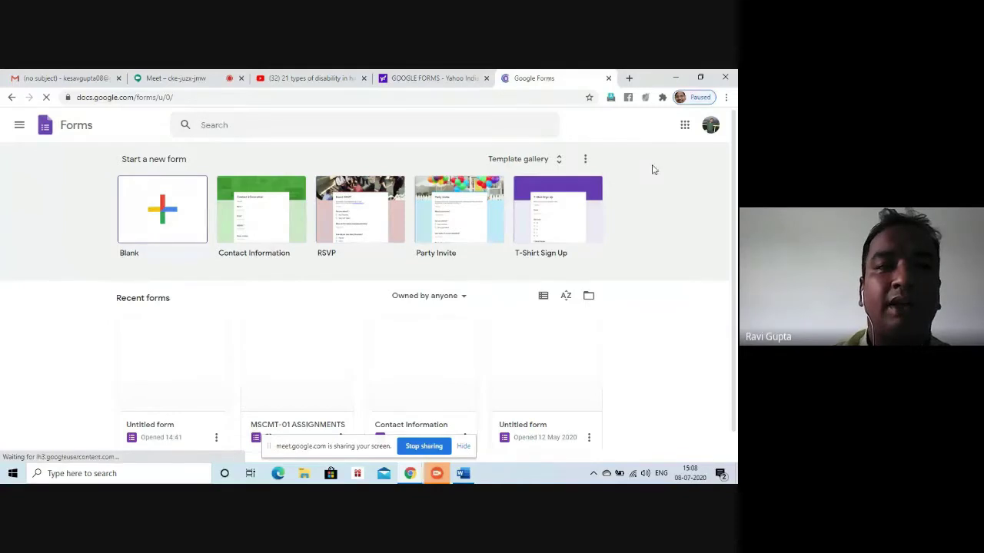
Open Google Drive from the apps grid and create a new blank Google Form in My Drive
left_click(85, 80)
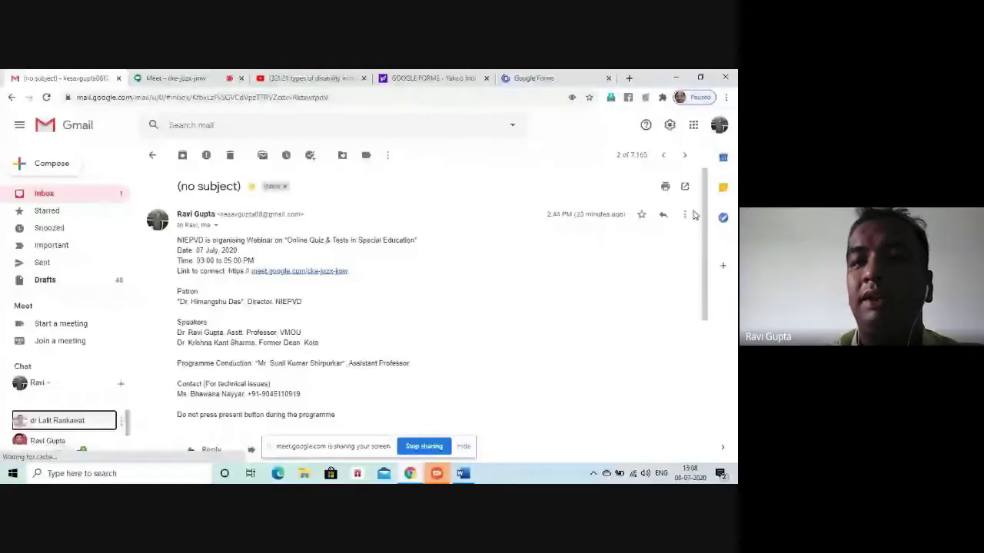
left_click(693, 125)
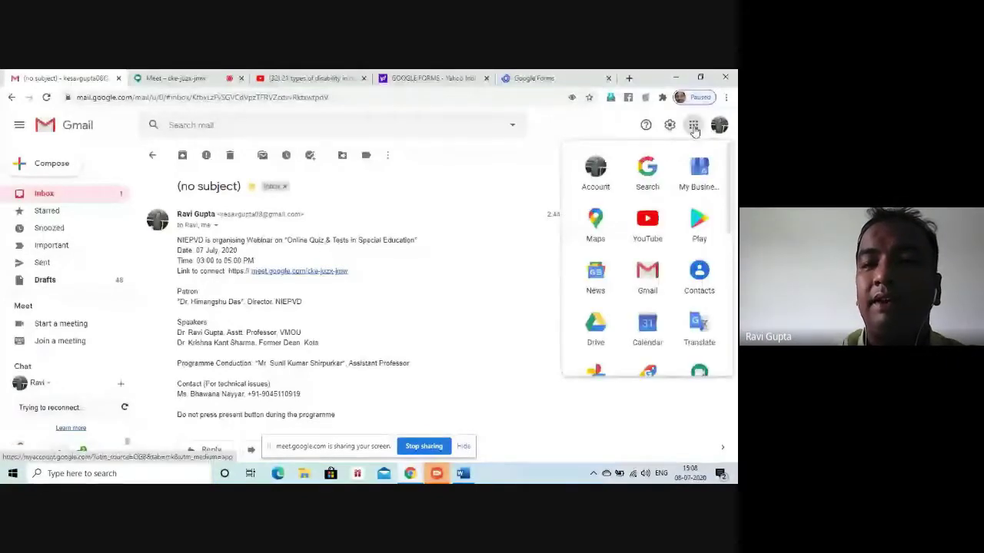
left_click(597, 328)
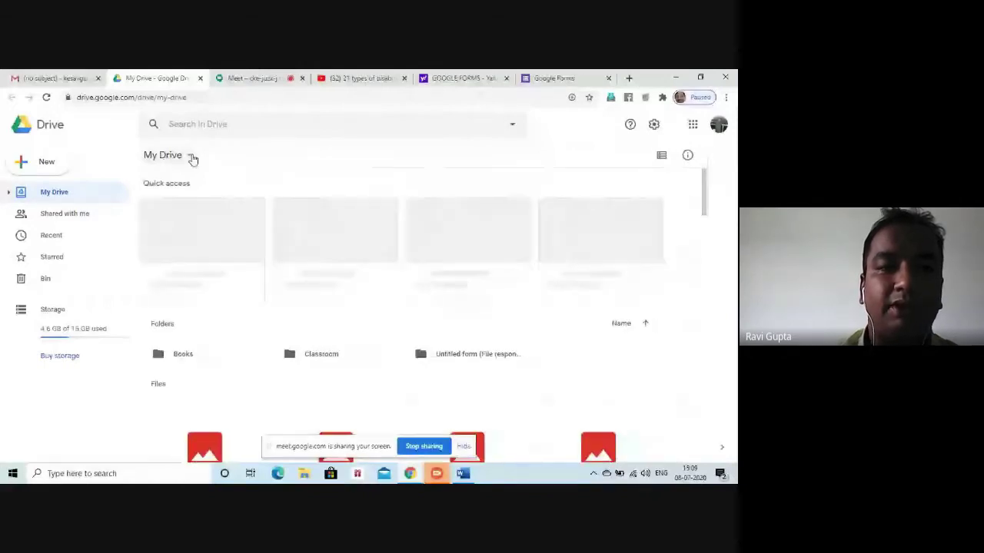
left_click(165, 155)
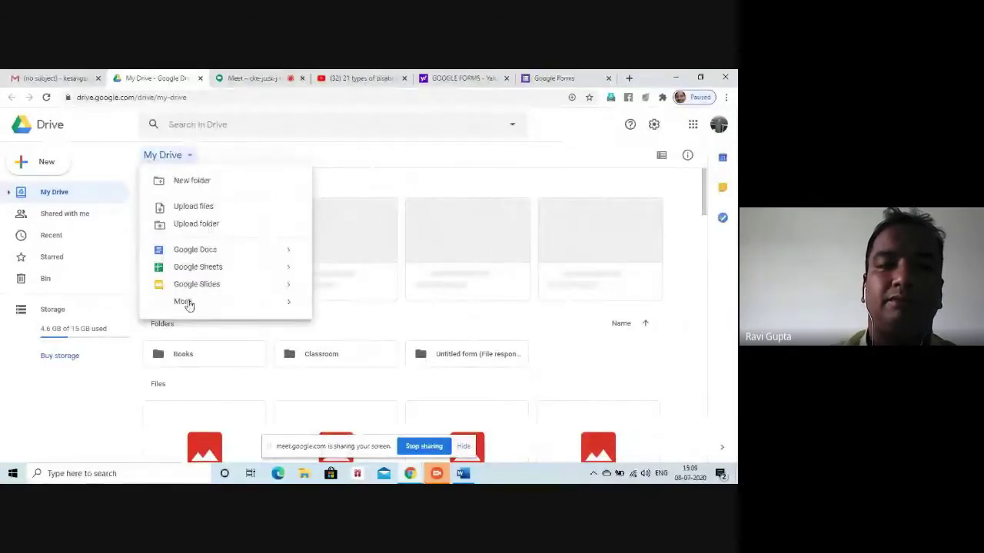
mouse_move(189, 307)
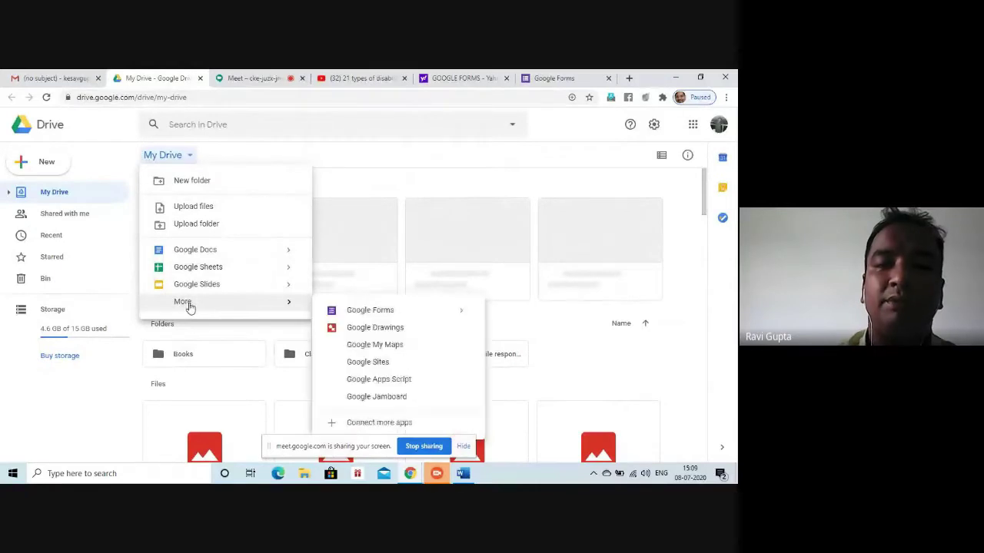
left_click(371, 311)
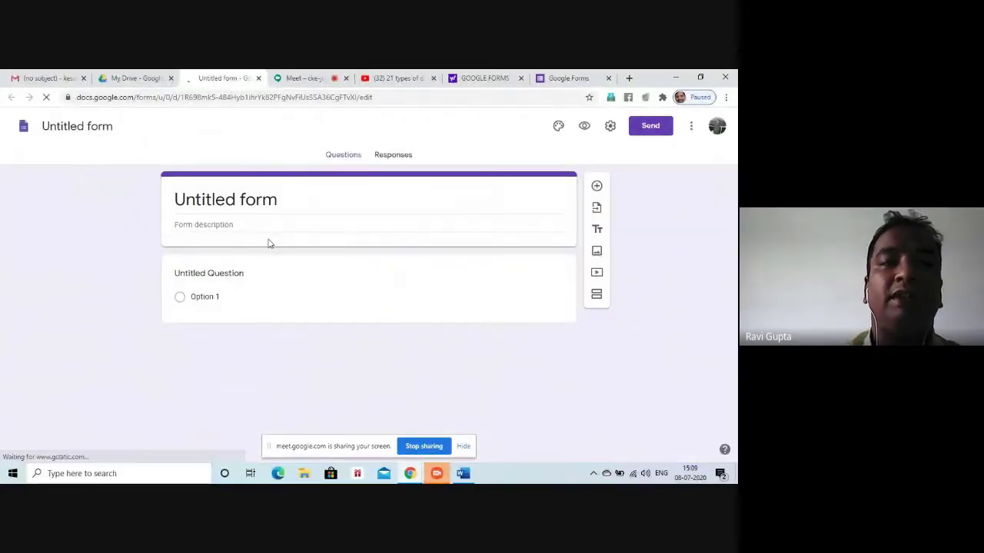
Rename the form to 'QUIZ FOR DISABILITY RESEARCH'
left_click(56, 126)
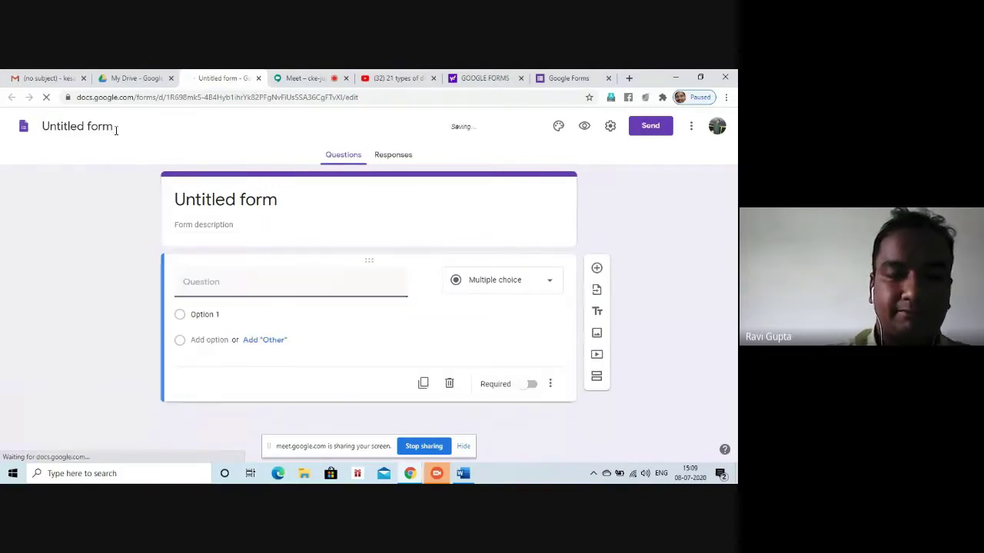
left_click(116, 130)
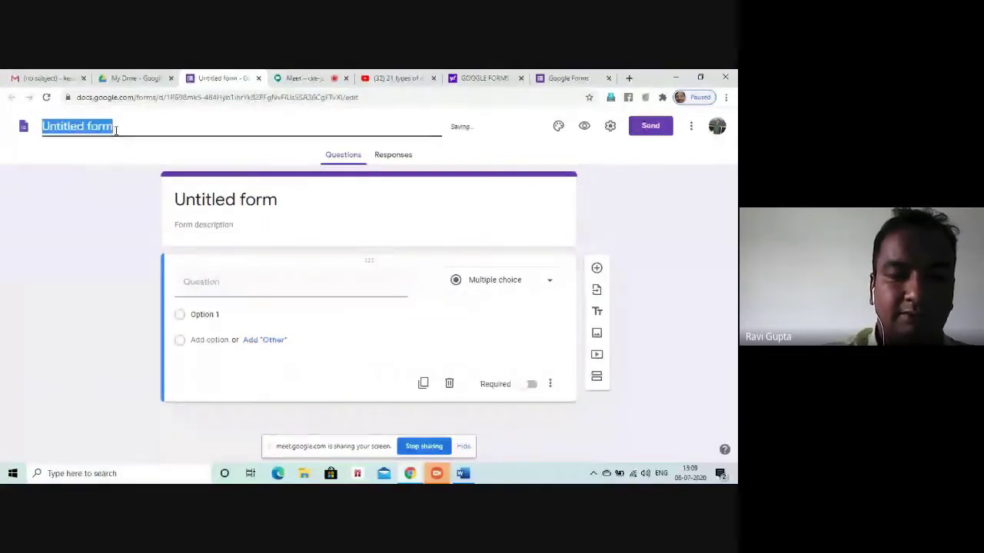
type("QUIZ FOR")
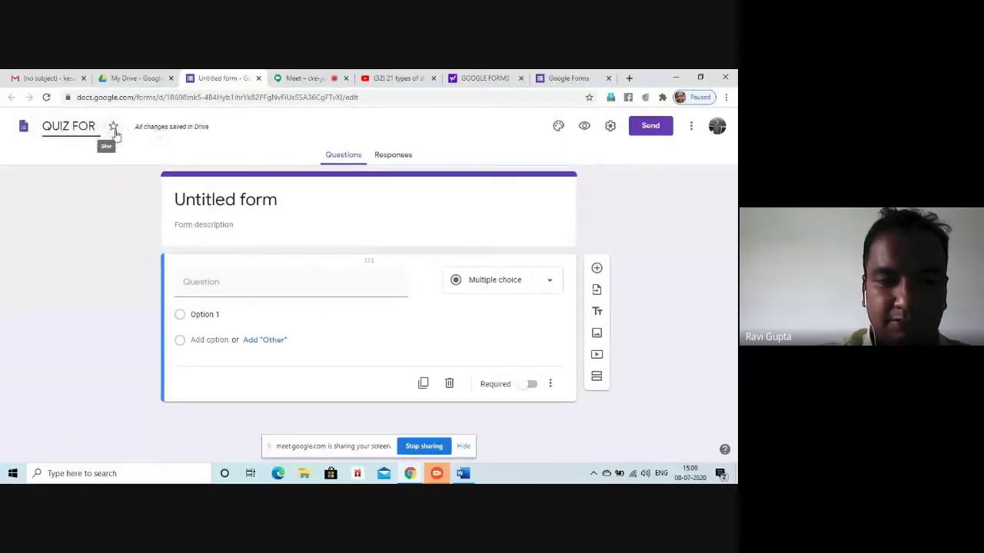
type(" DIS")
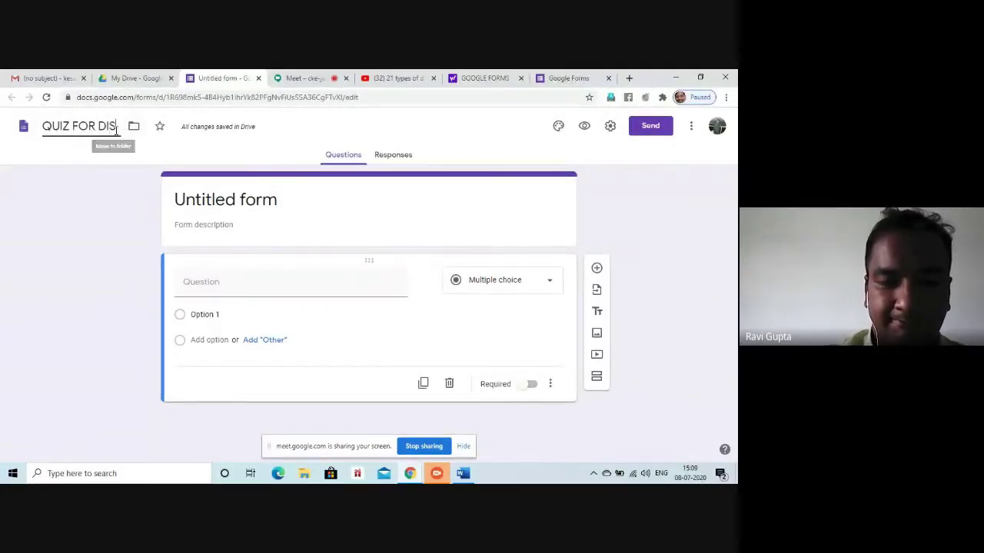
type("ABIL")
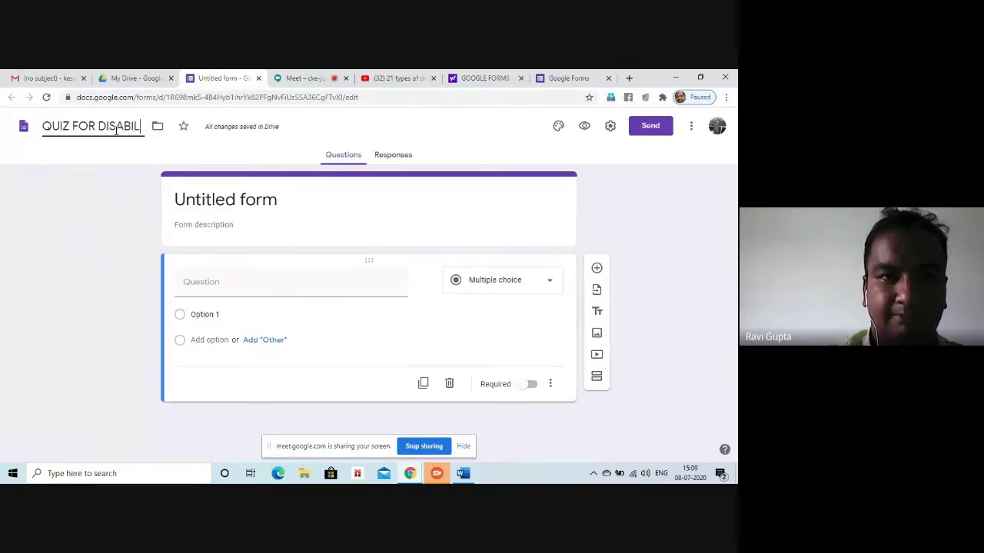
type("ITY RESEARCH")
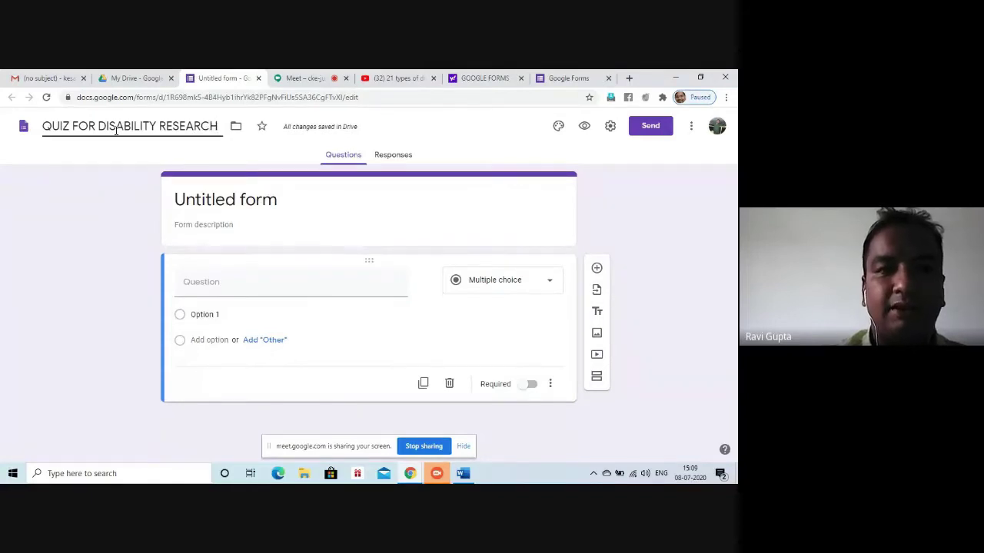
Set the header title to 'part-1' and the description to 'general information'
left_click(212, 200)
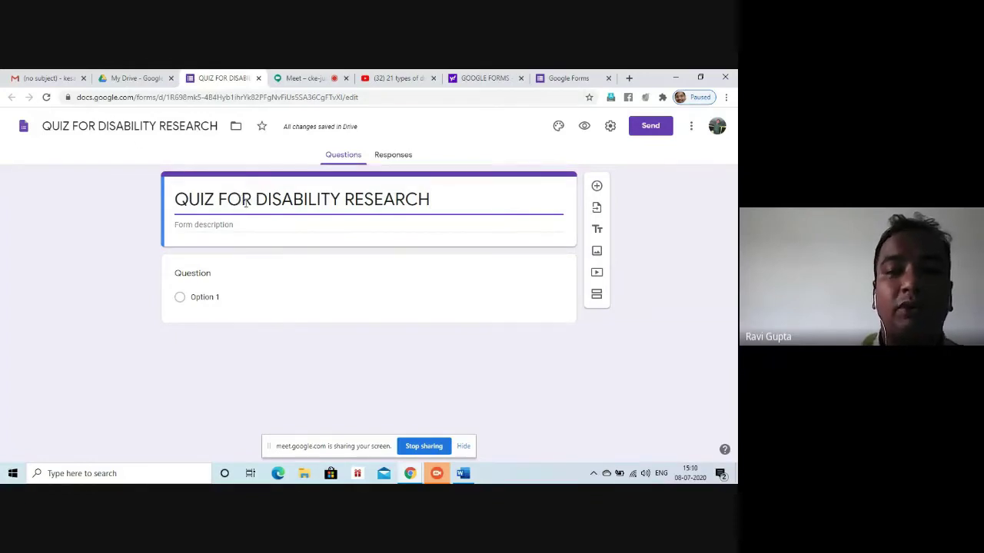
key("BackSpace")
key("BackSpace")
key("BackSpace")
key("BackSpace")
key("BackSpace")
key("BackSpace")
key("BackSpace")
key("BackSpace")
key("BackSpace")
key("BackSpace")
key("BackSpace")
key("BackSpace")
key("BackSpace")
key("BackSpace")
key("BackSpace")
key("BackSpace")
key("BackSpace")
key("BackSpace")
key("BackSpace")
key("BackSpace")
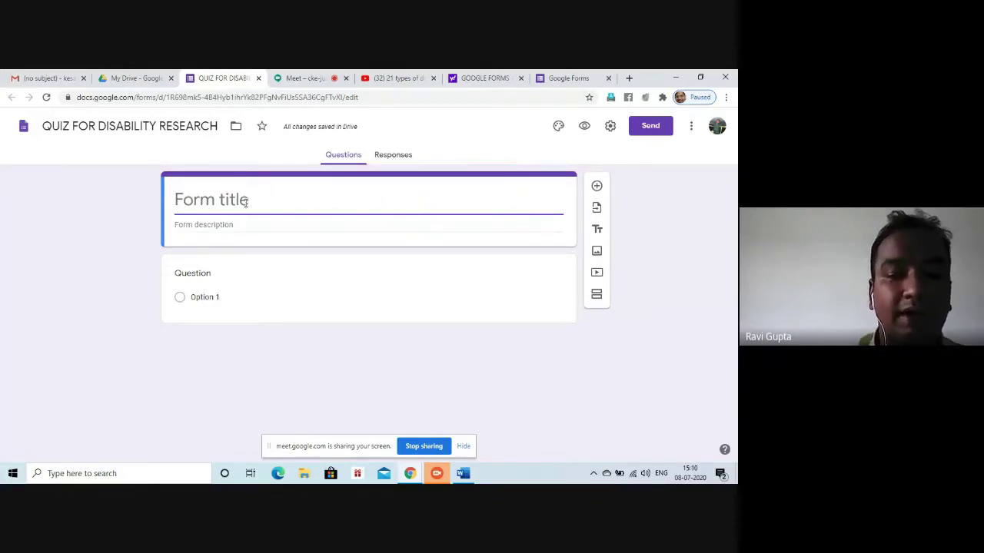
type("pa")
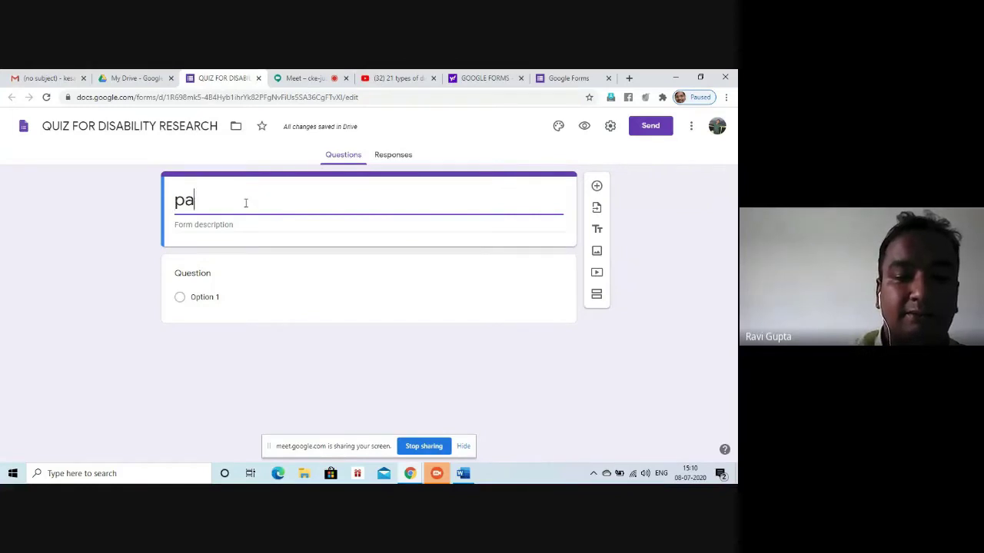
type("rt-1")
left_click(227, 230)
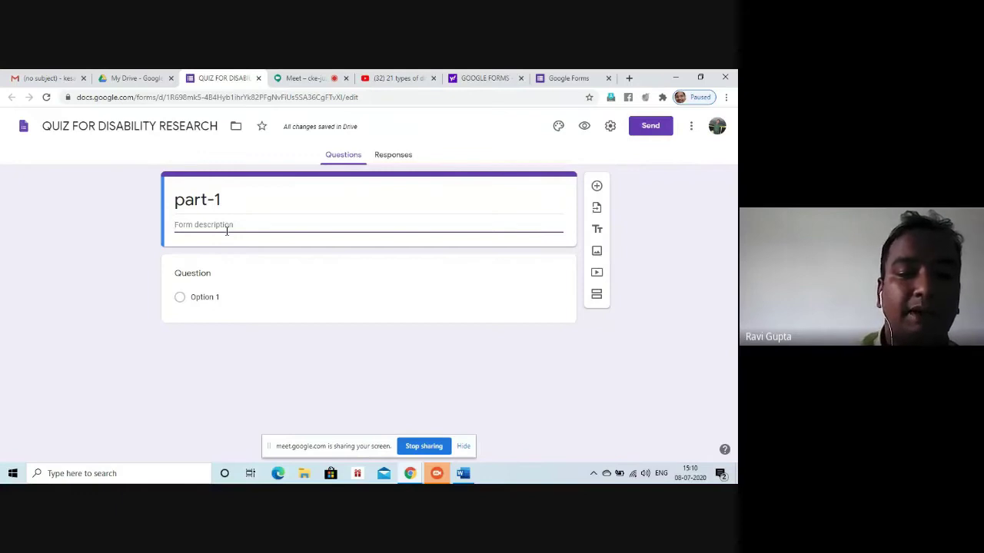
type("gene")
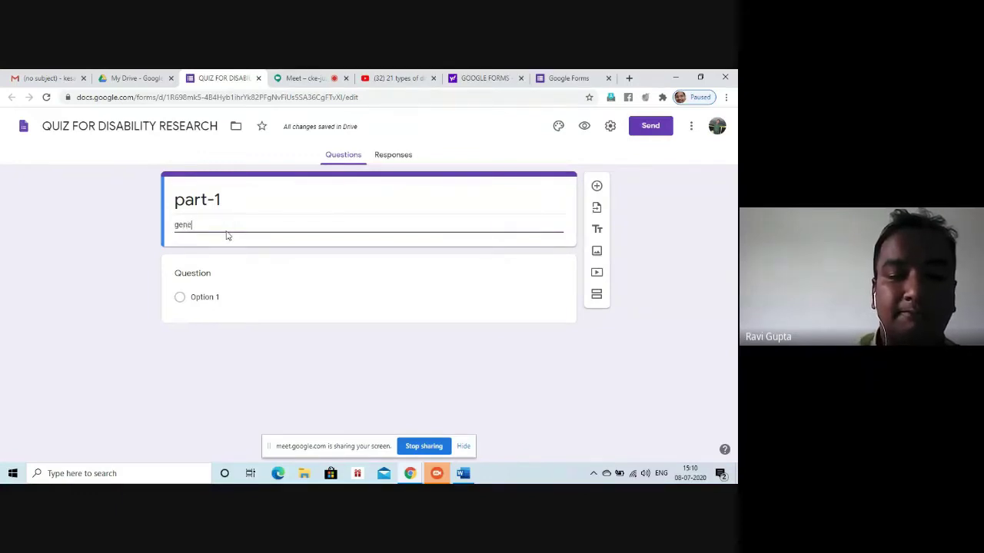
type("ral information")
left_click(329, 288)
left_click(281, 293)
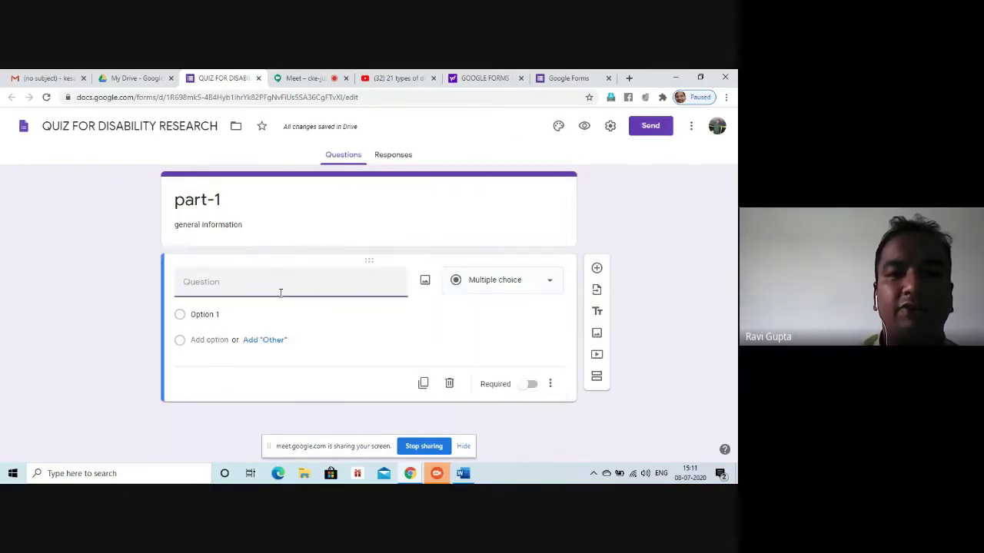
Make the first question a Short answer question titled 'name' and duplicate it
left_click(498, 284)
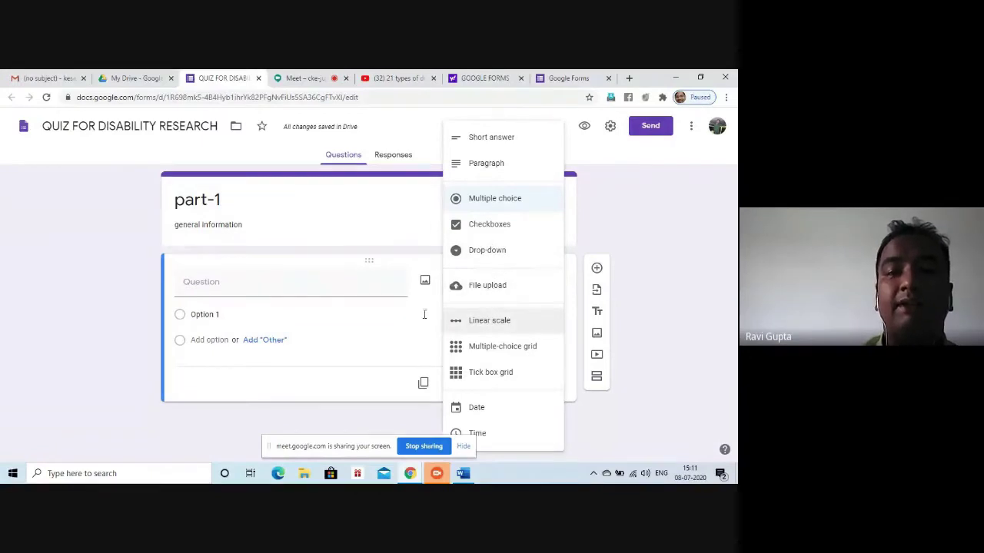
left_click(510, 138)
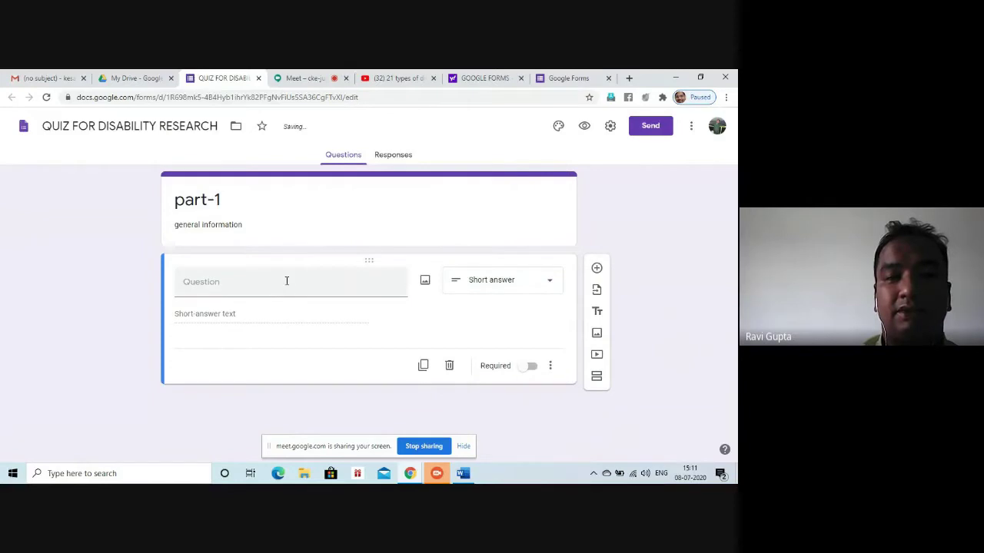
type("name")
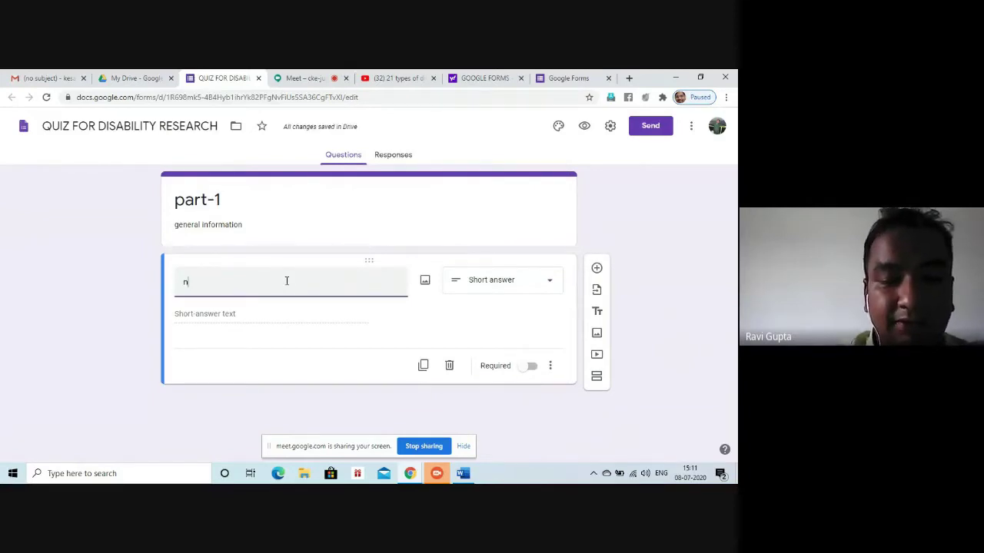
left_click(246, 321)
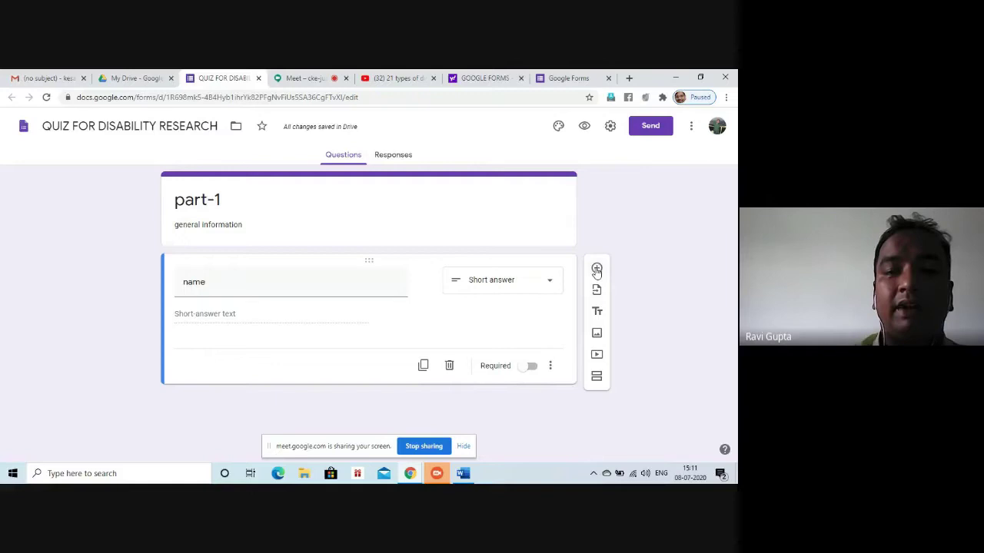
left_click(423, 365)
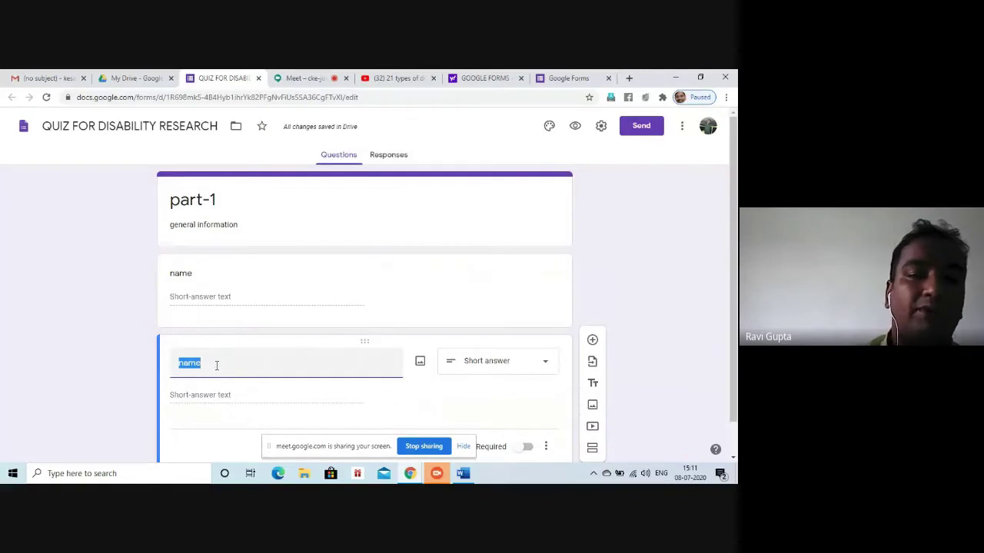
Rename the copy to 'mobile number' and add Length validation with minimum character count 10
type("mo")
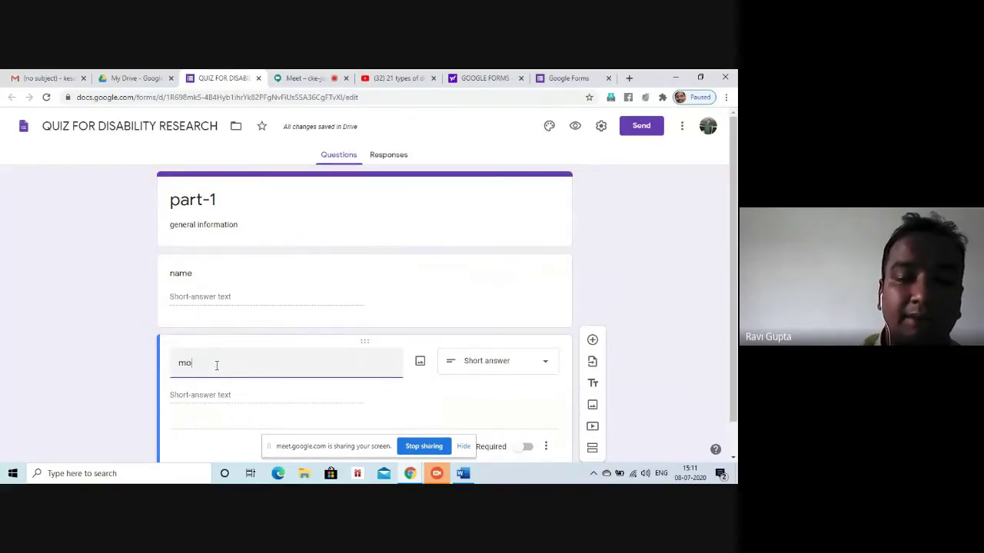
type("bile ")
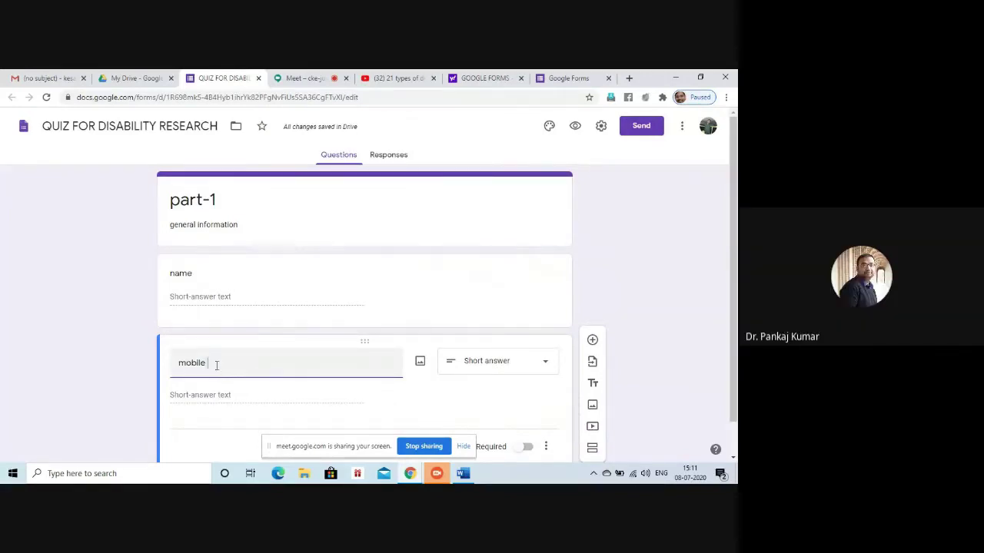
type("nu")
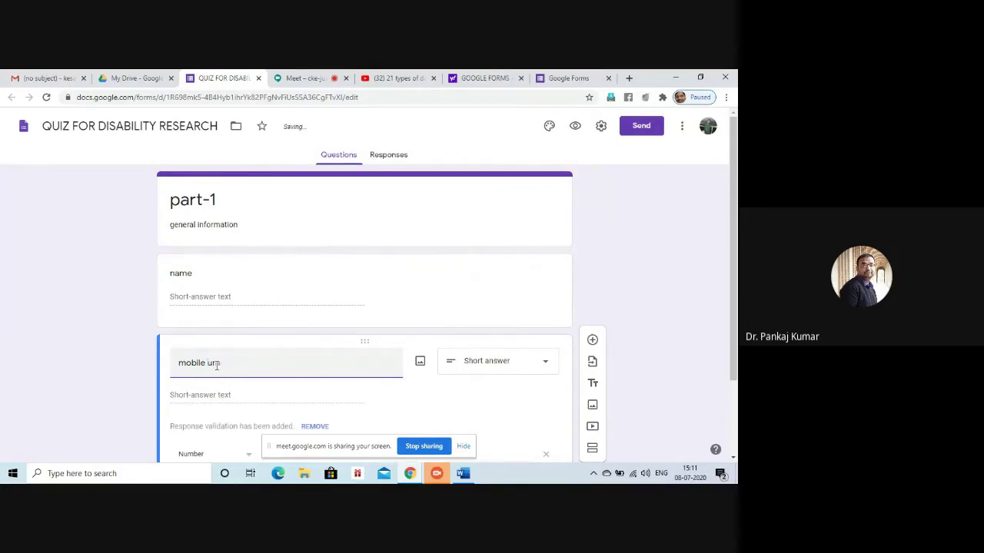
type("mber")
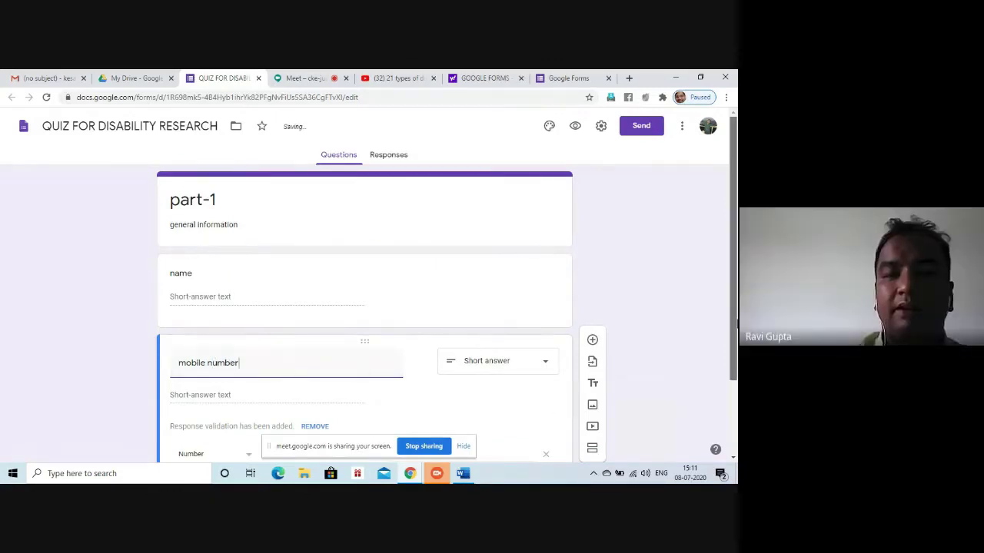
scroll(365, 307, "down", 2)
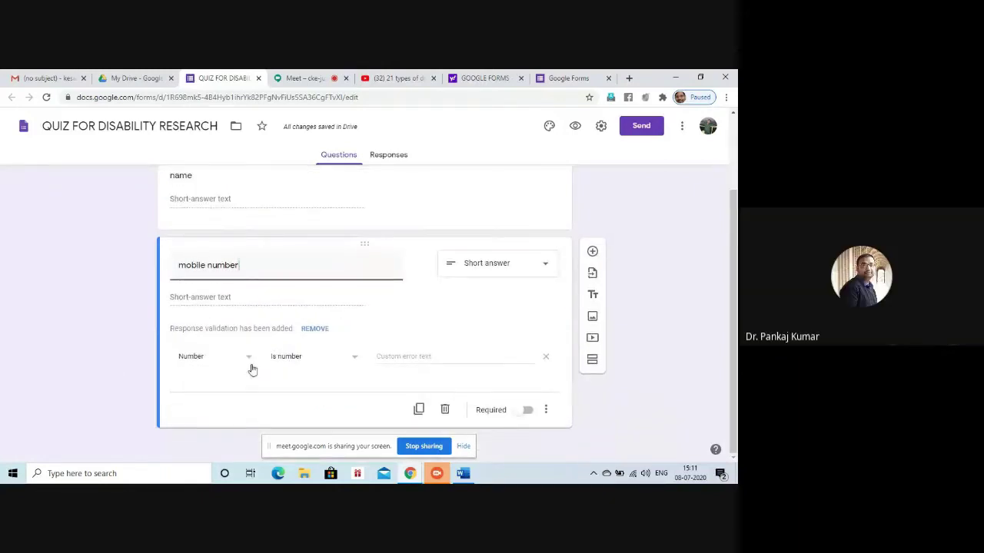
left_click(249, 358)
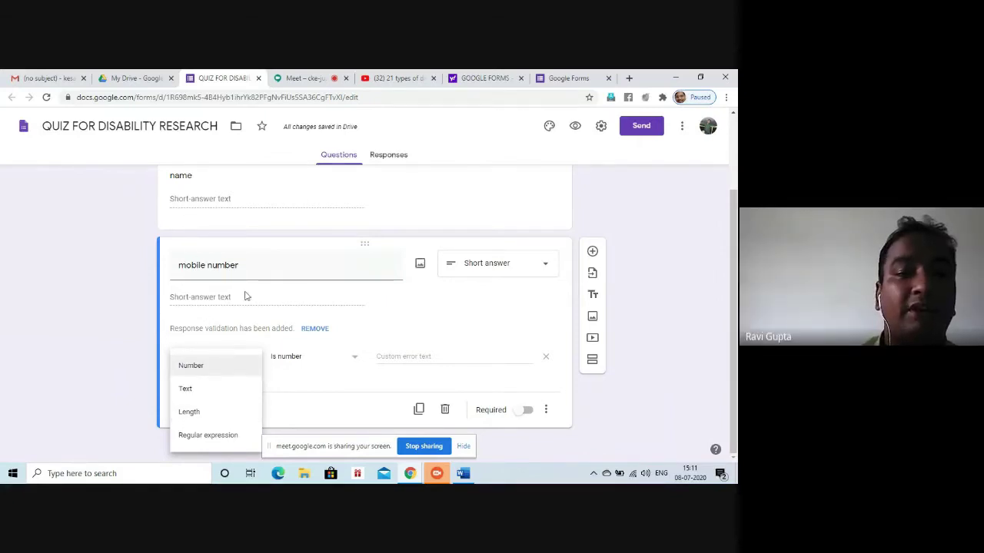
left_click(220, 367)
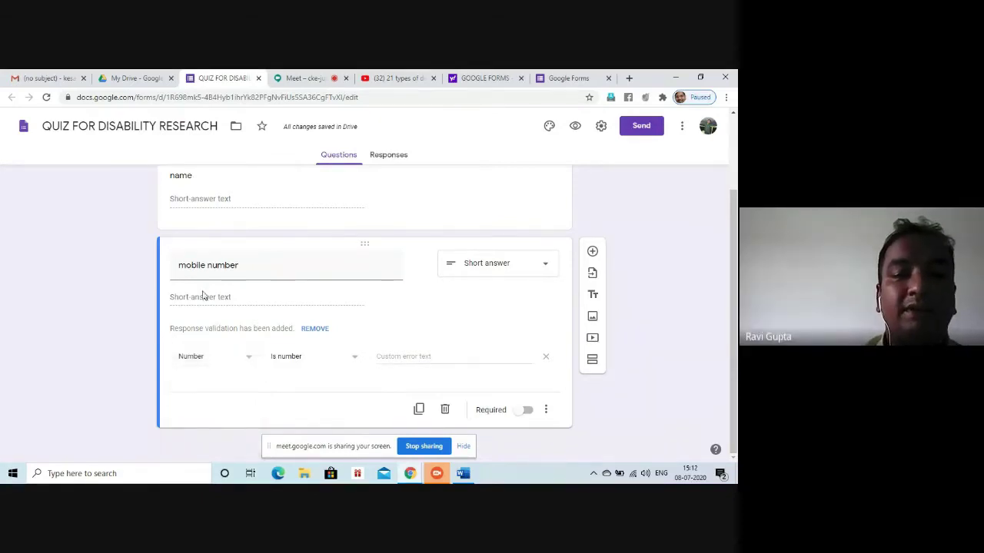
left_click(213, 360)
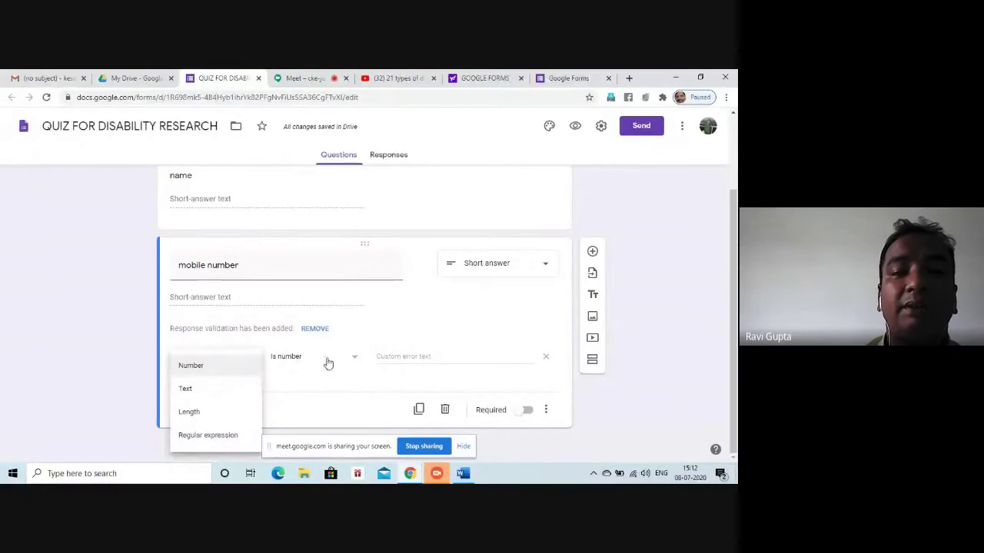
left_click(218, 420)
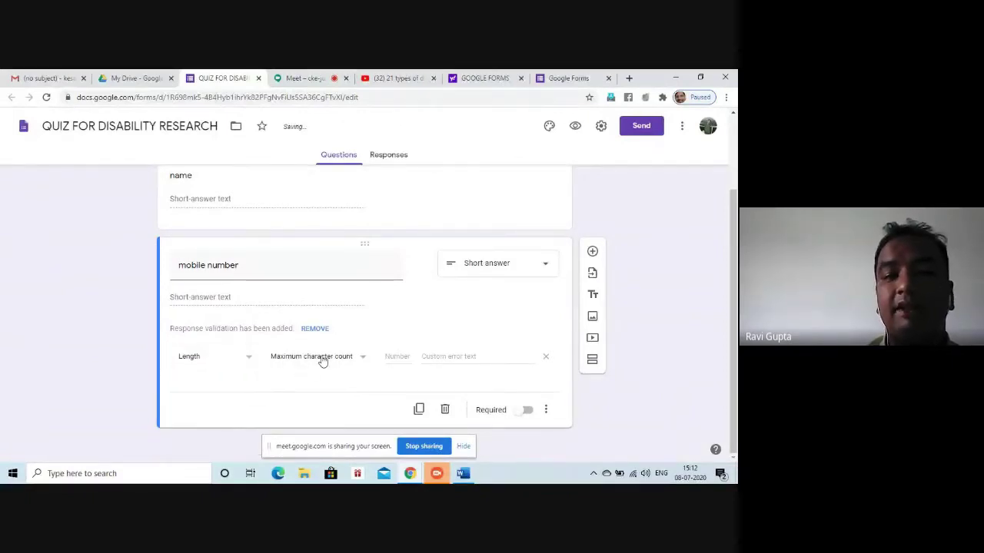
left_click(321, 359)
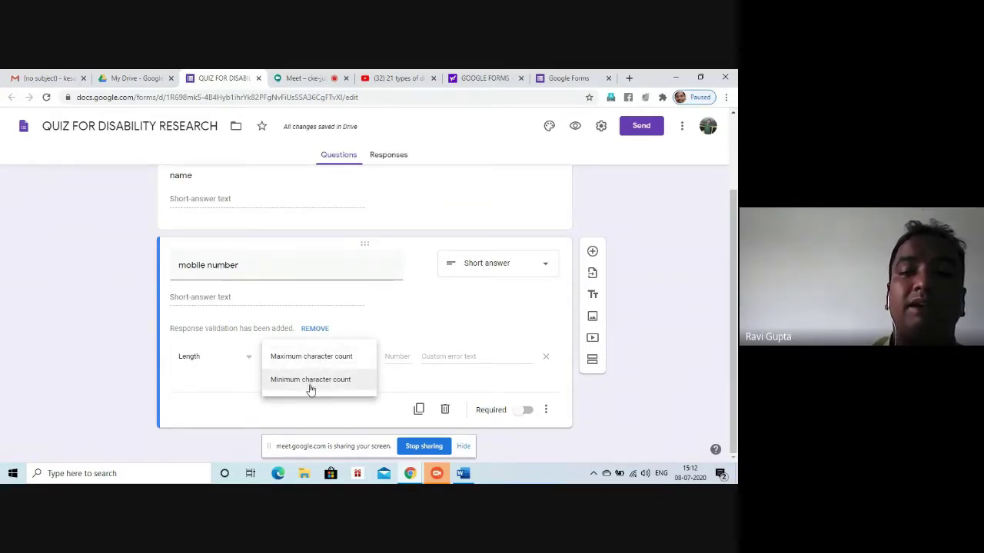
left_click(309, 382)
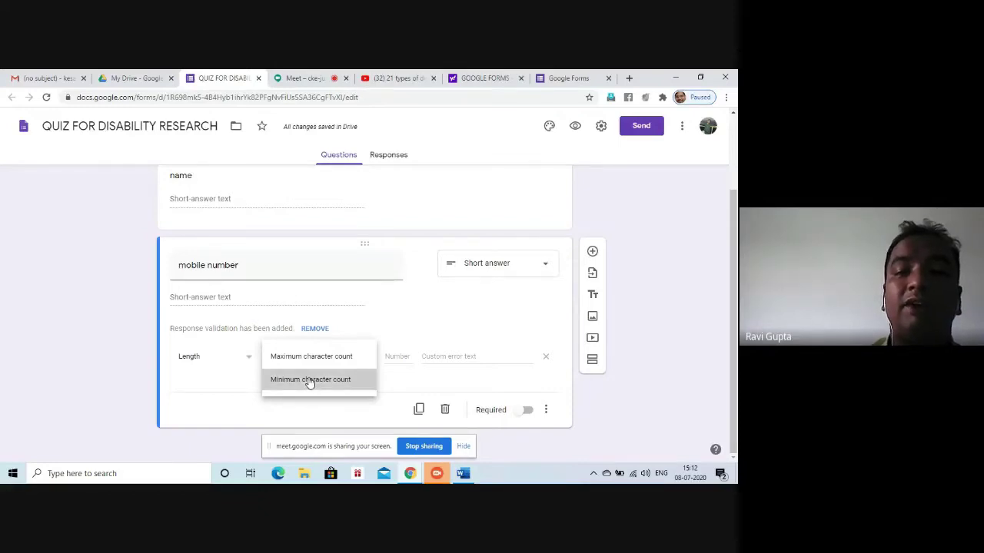
left_click(398, 358)
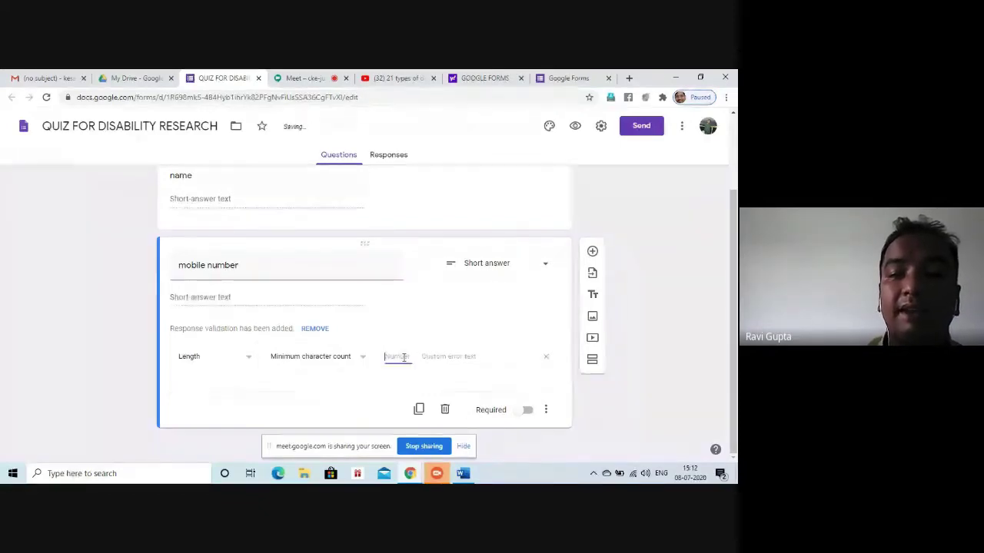
type("10")
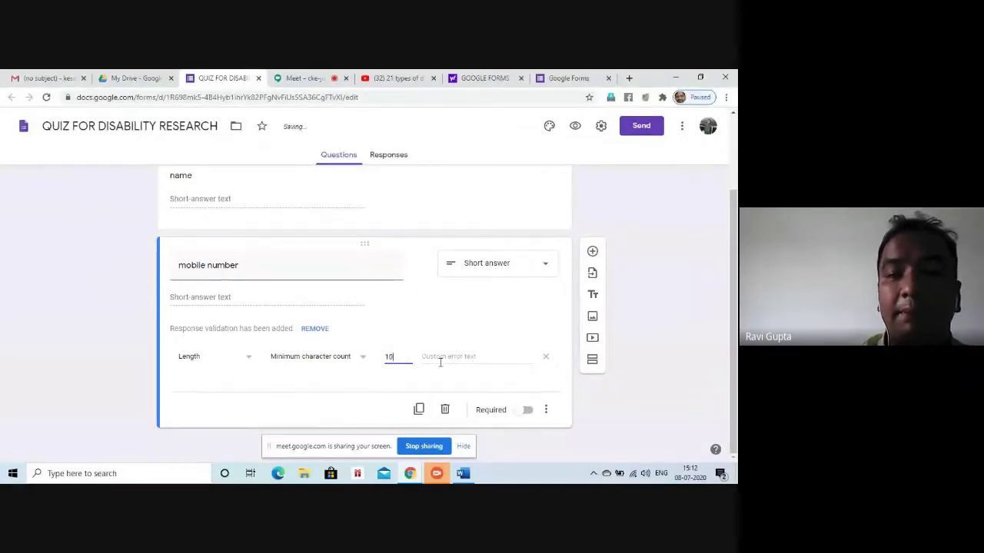
Set the validation error text to 'enter 10 digit mobile number'
left_click(441, 363)
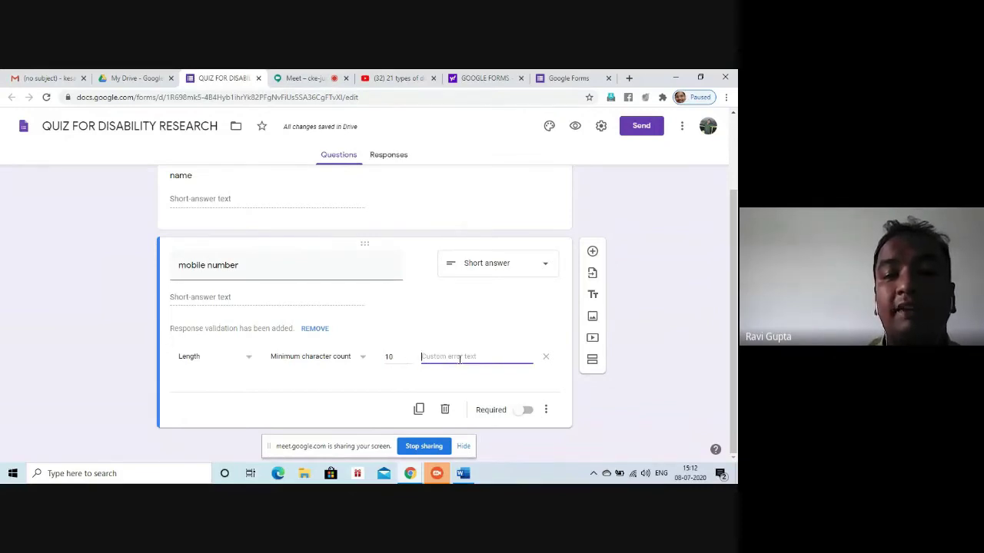
type("mo")
key("BackSpace")
key("BackSpace")
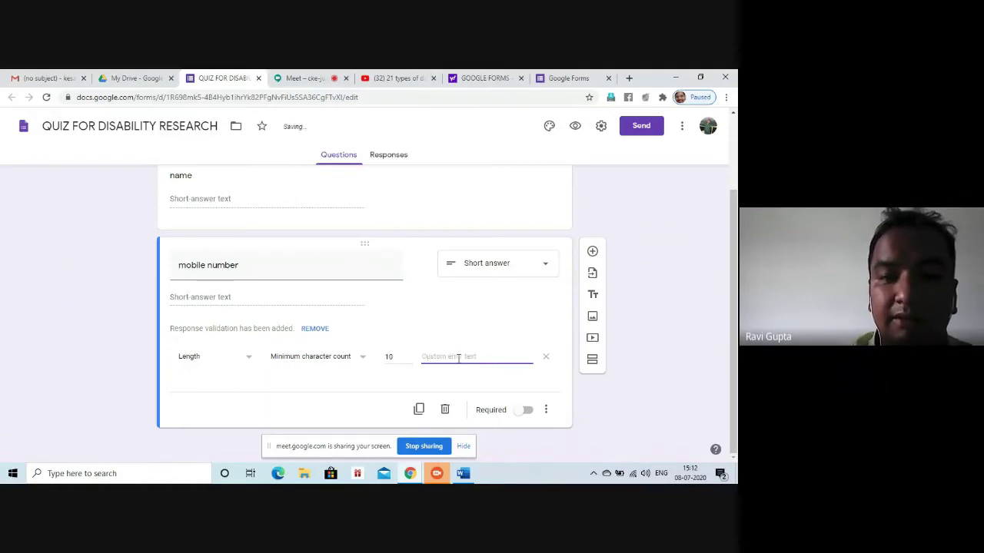
type("eb")
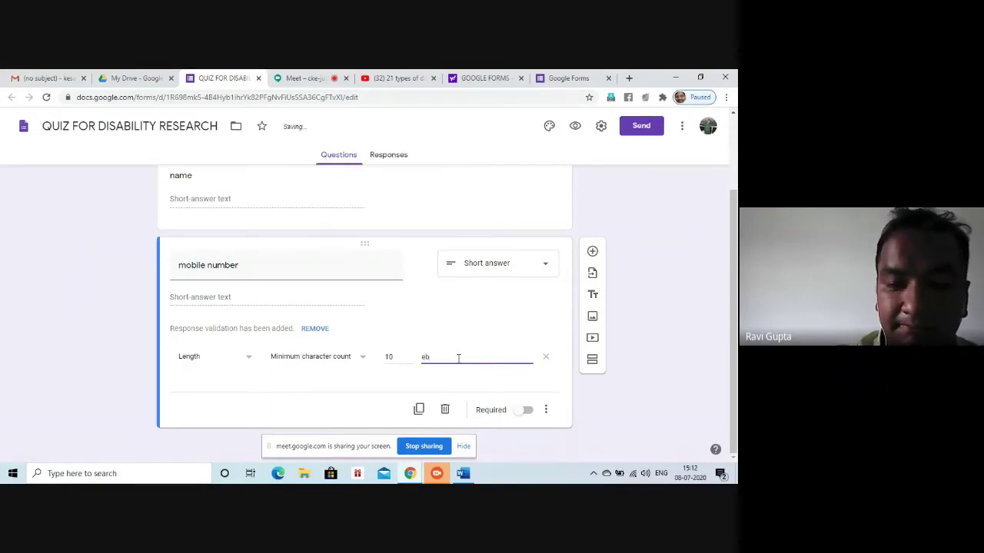
type("nt")
type(" 10 n")
key("BackSpace")
type("digit")
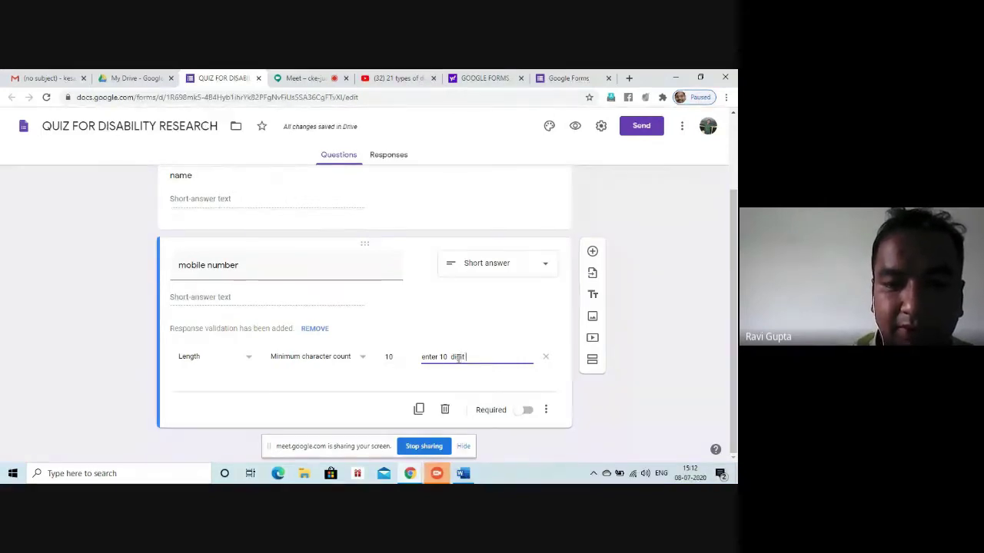
type(" mobile")
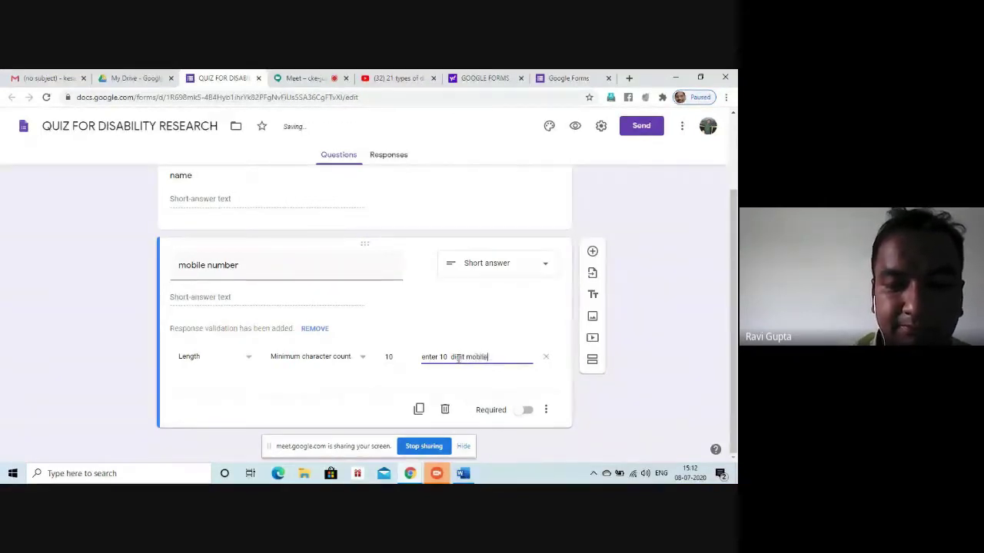
type(" number")
left_click(497, 382)
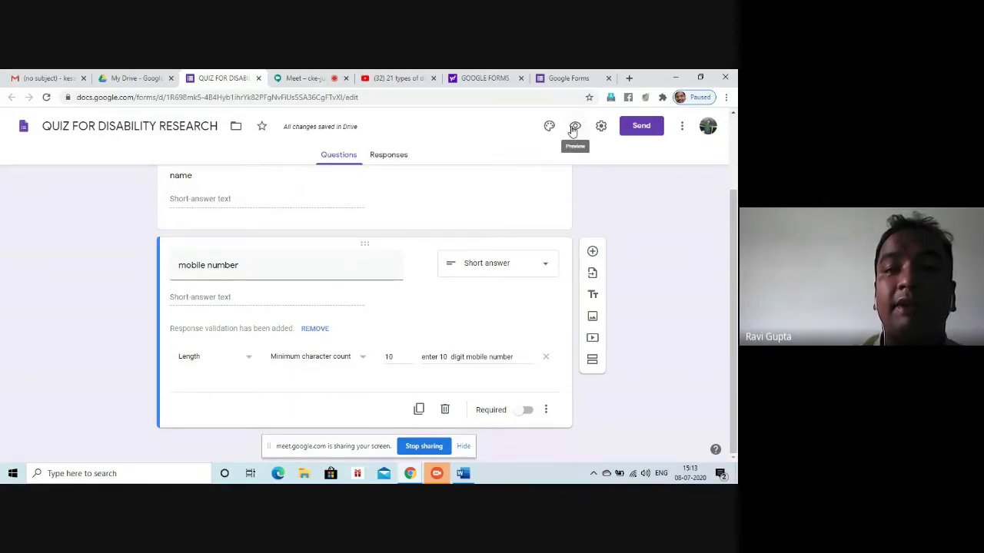
Preview the form and enter a test name and a 9-digit mobile number to trigger the length error
left_click(574, 129)
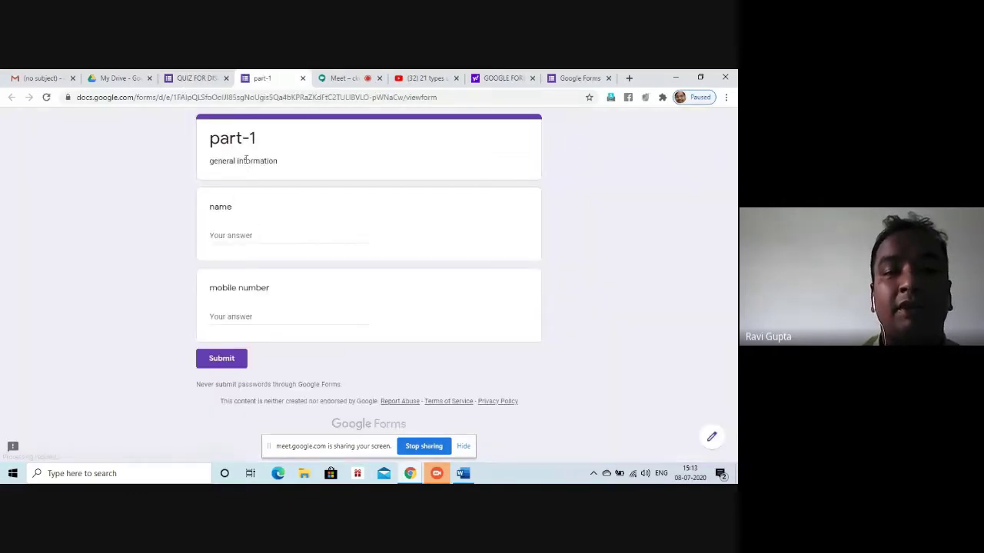
left_click(251, 237)
type("ravi")
left_click(219, 316)
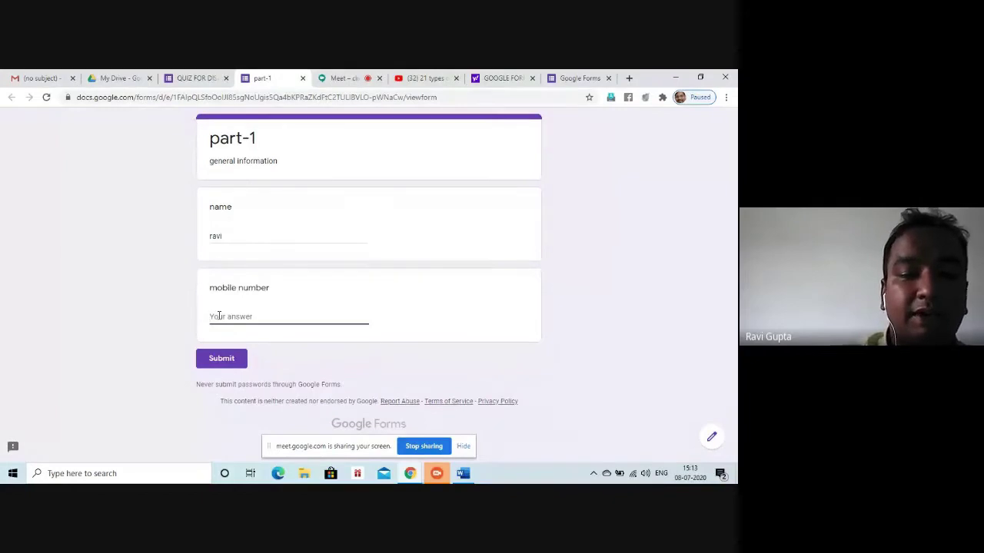
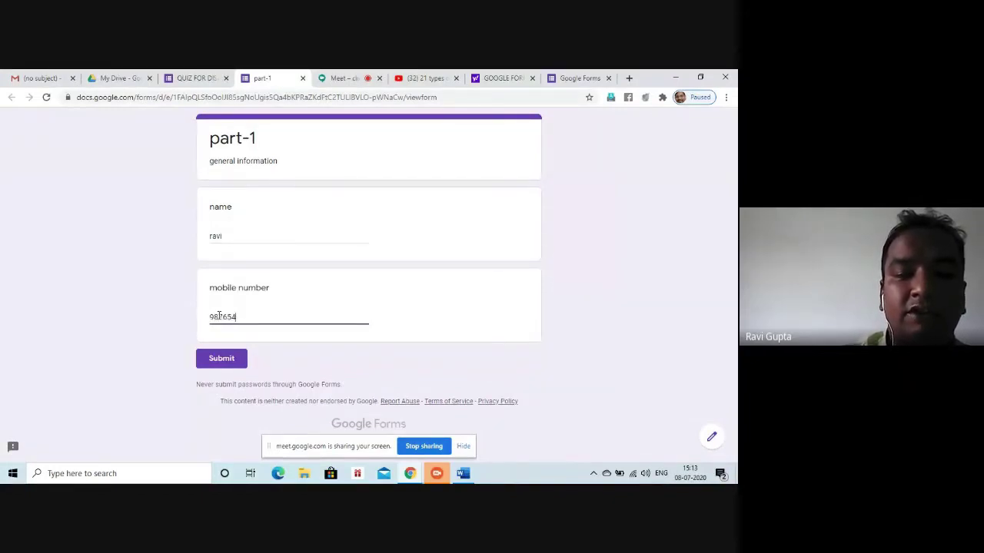
left_click(385, 330)
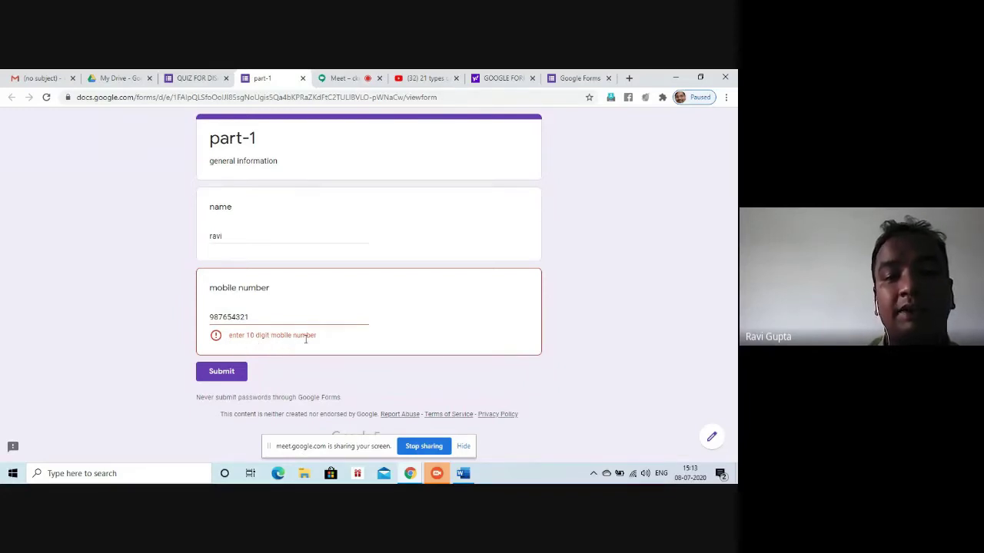
Correct the mobile number to 10 digits and return to the filled-in preview
left_click(271, 318)
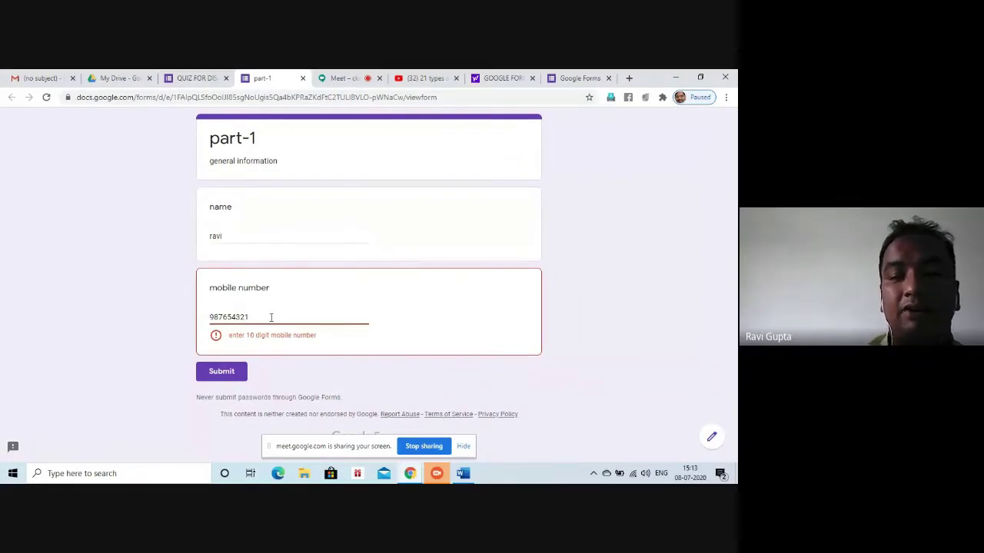
type("0")
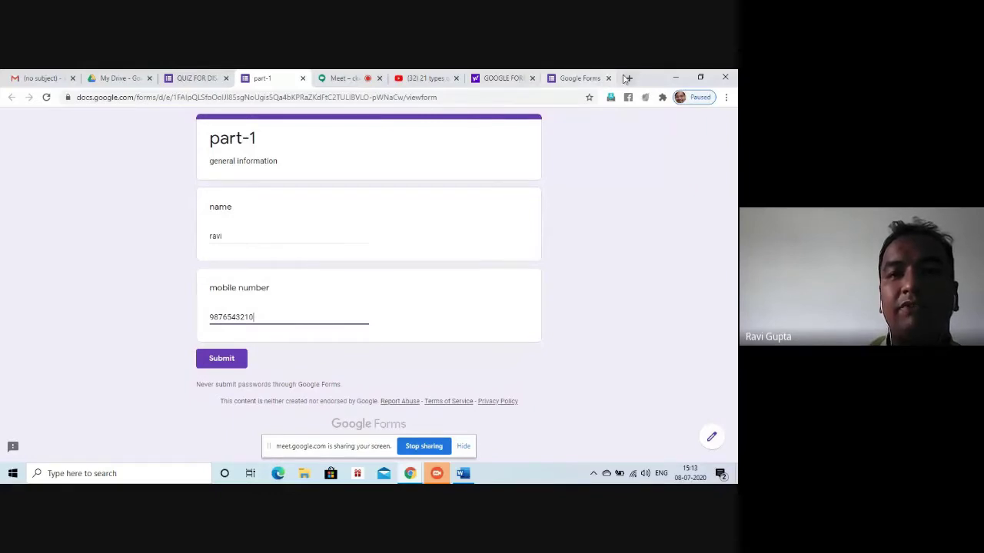
left_click(567, 77)
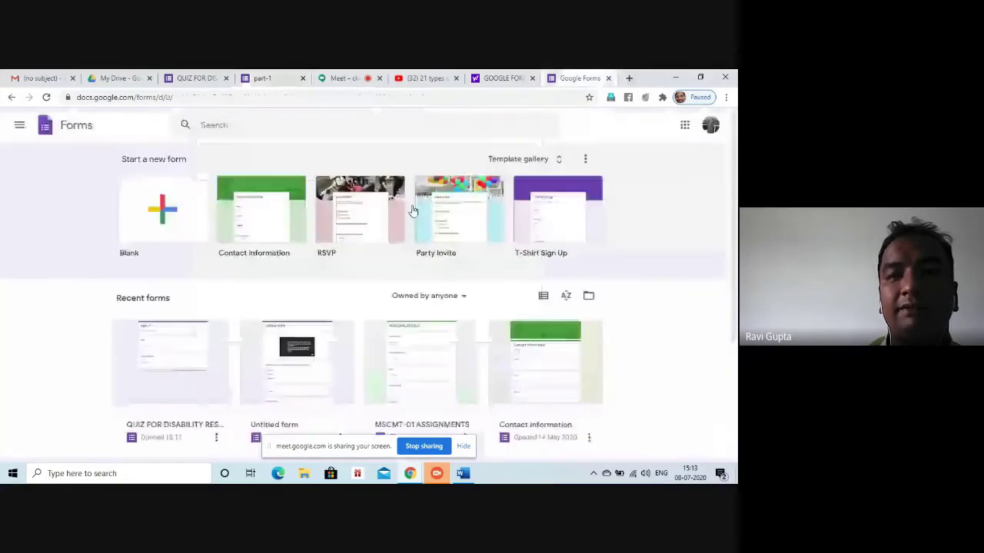
left_click(494, 81)
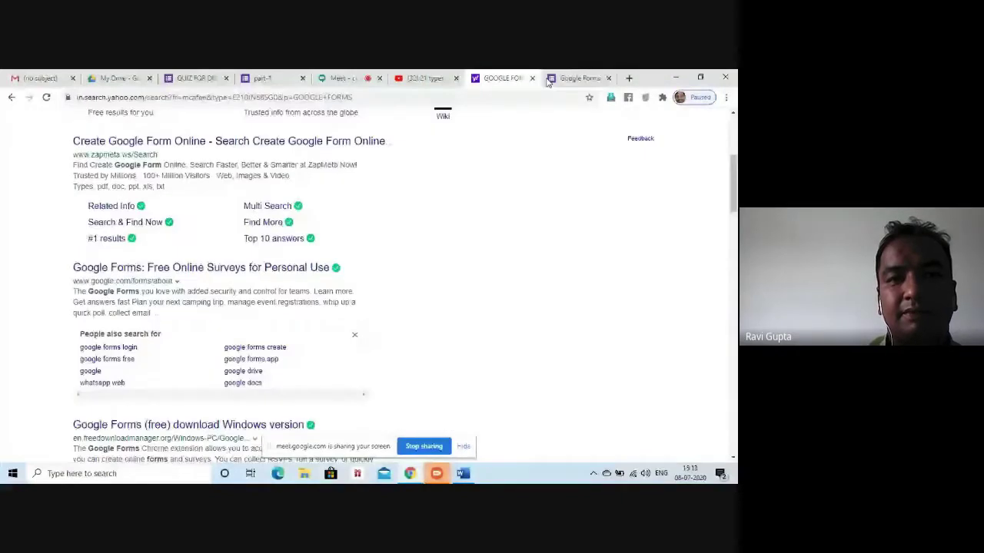
left_click(262, 77)
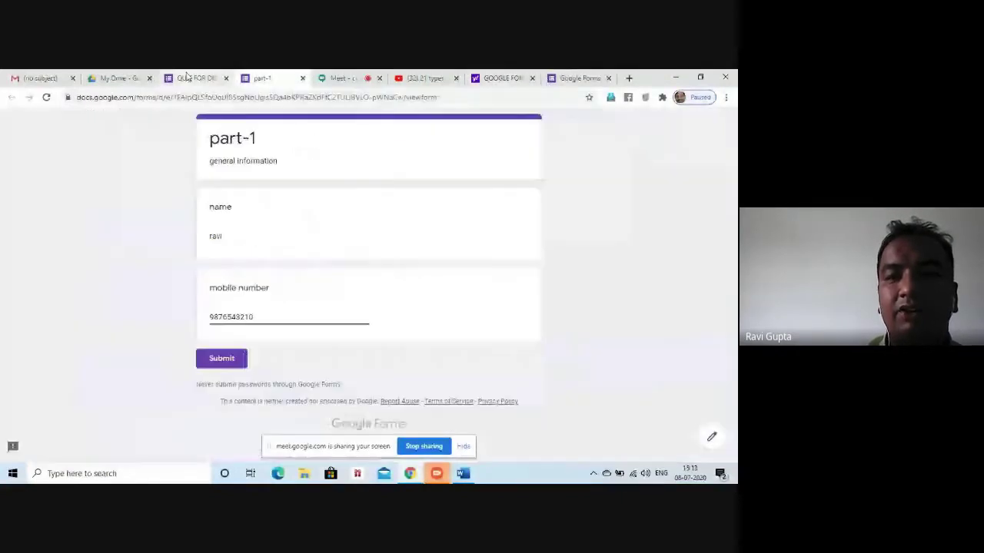
In the editor, add a short-answer question 'email-id' followed by a new Section 2
left_click(188, 77)
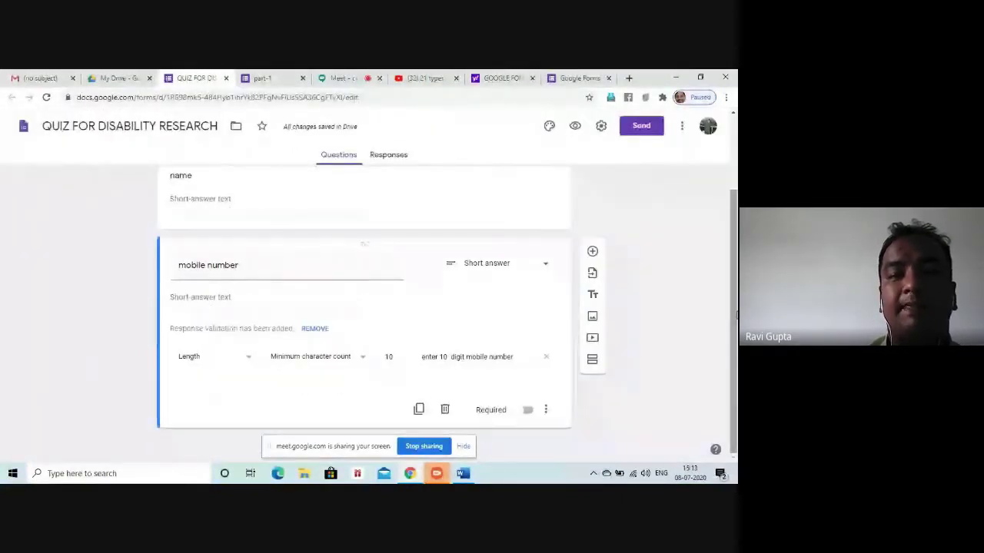
left_click(592, 251)
type("email")
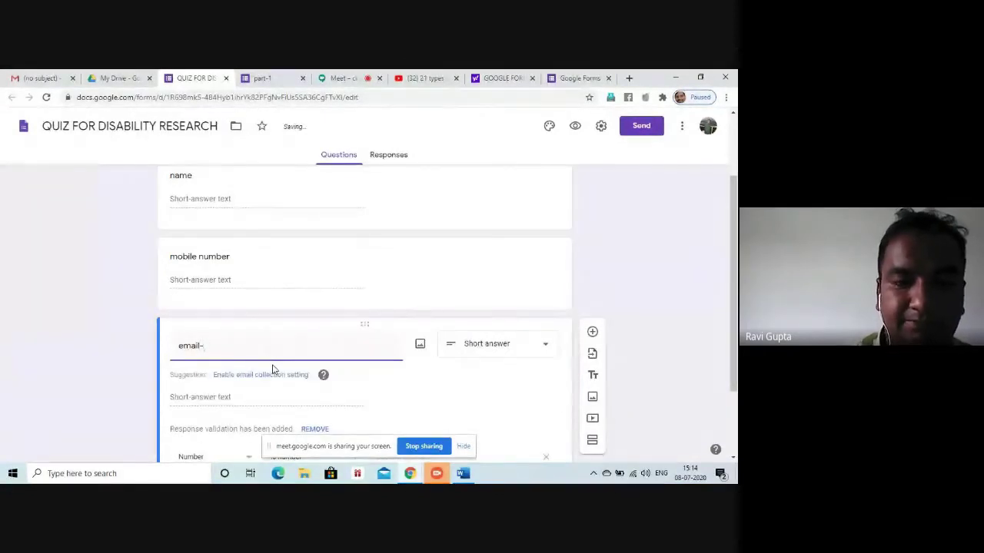
type("-id")
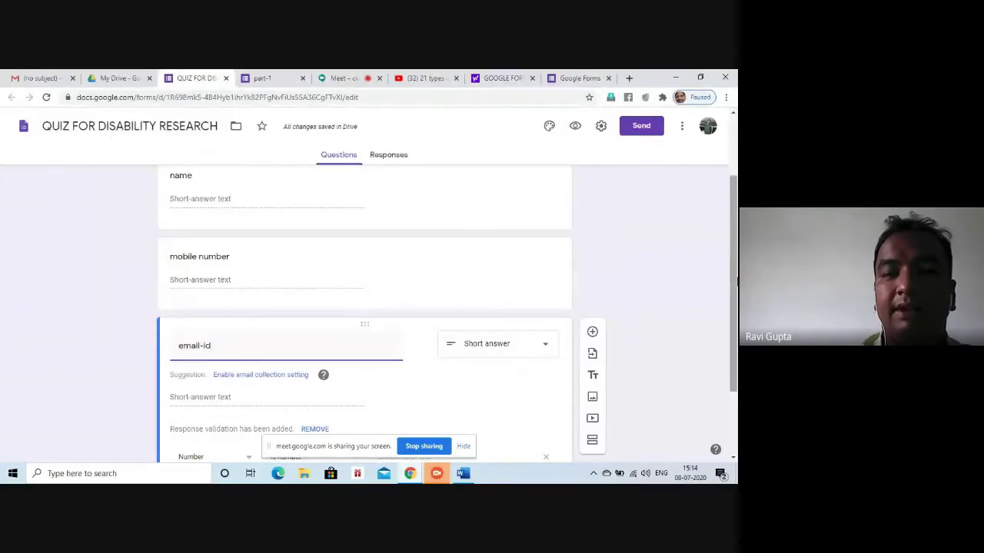
scroll(630, 306, "down", 2)
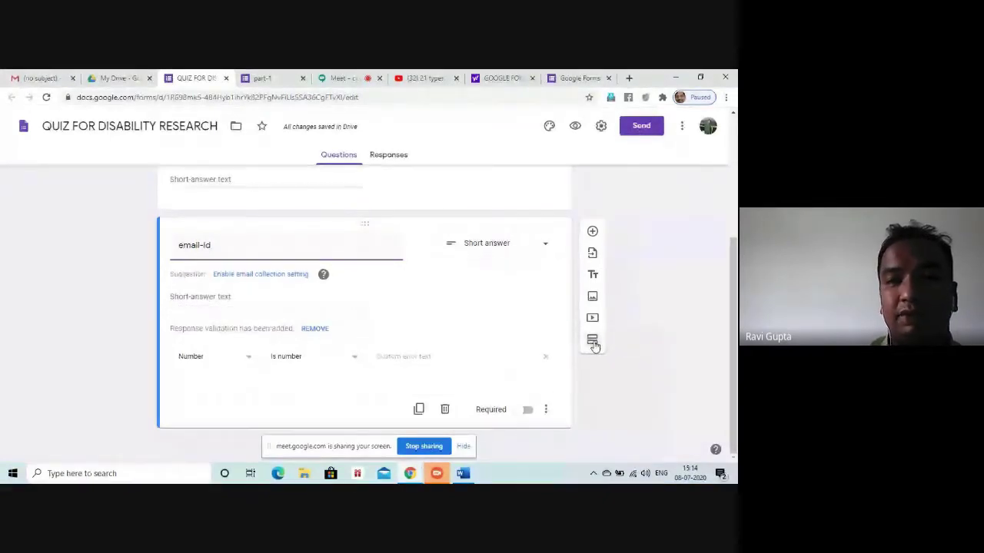
left_click(593, 343)
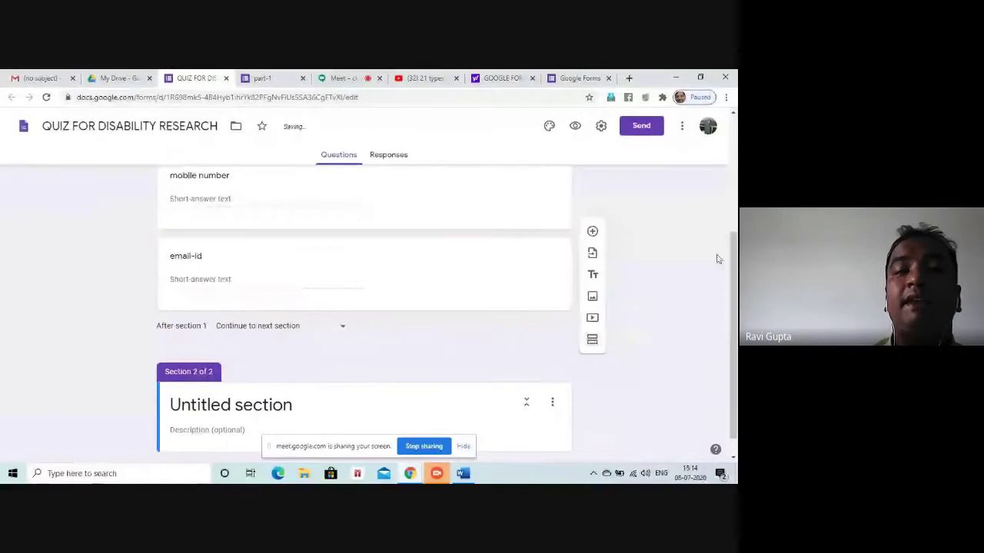
Title Section 2 'quiz' with description 'multiple choice questions' and add a question beneath it
left_click_drag(732, 253, 720, 169)
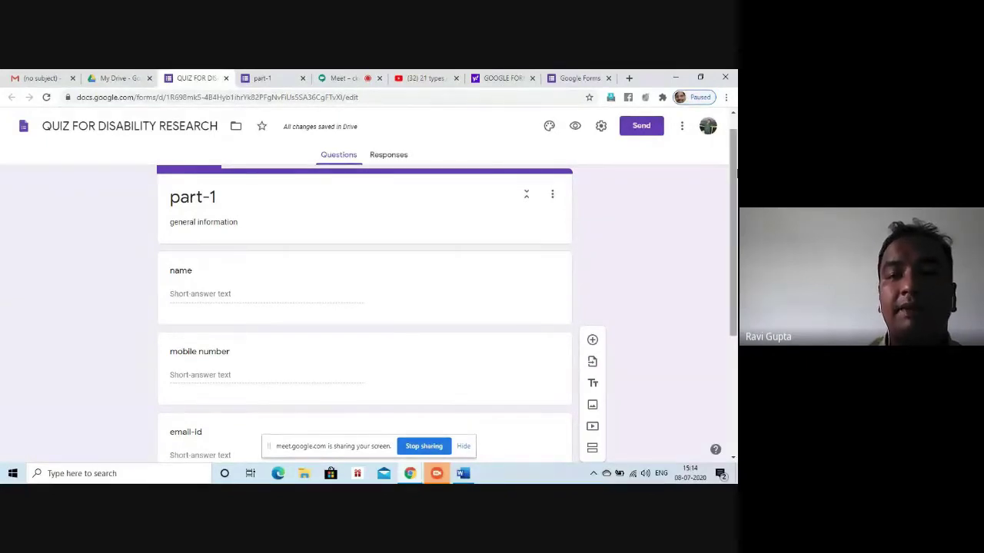
scroll(733, 230, "down", 2)
scroll(364, 307, "down", 1)
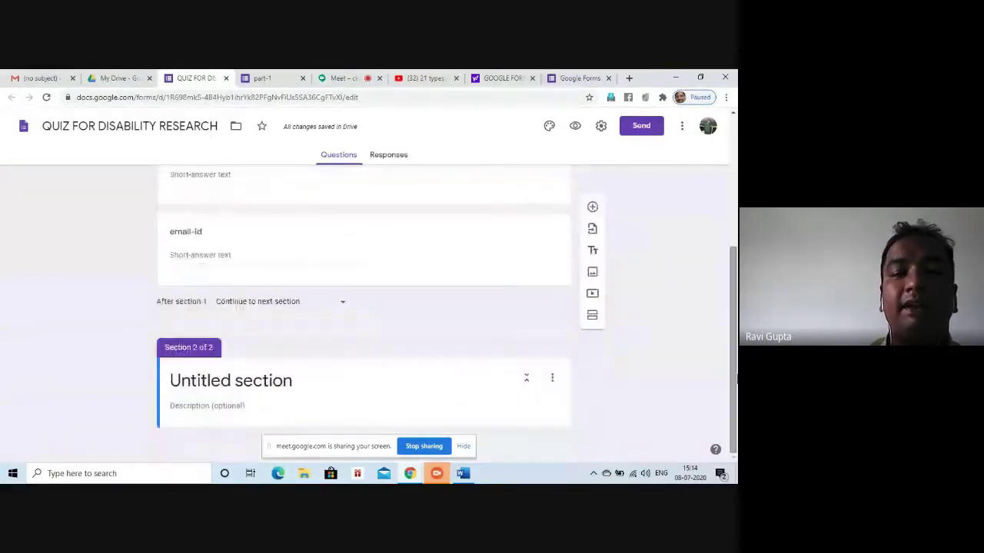
left_click(203, 387)
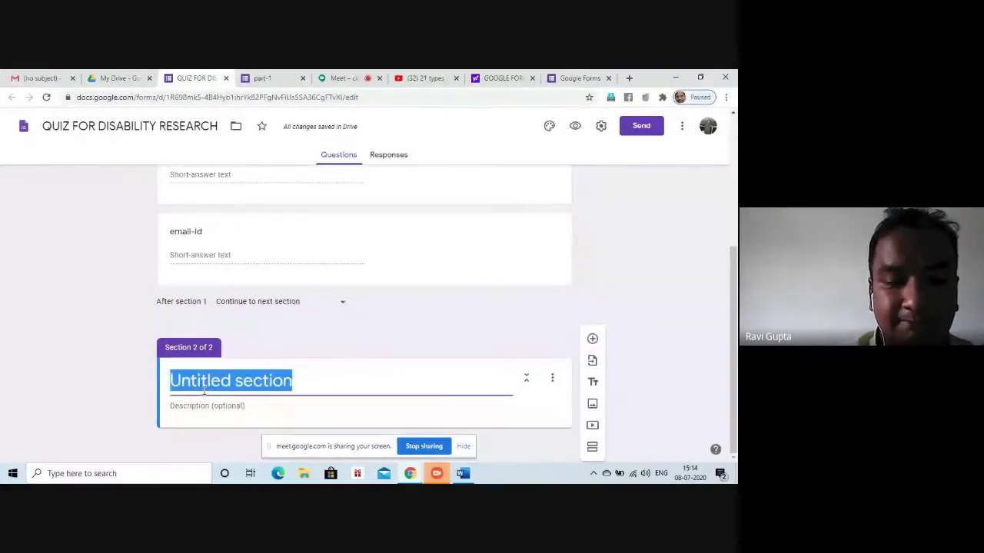
type("quiz")
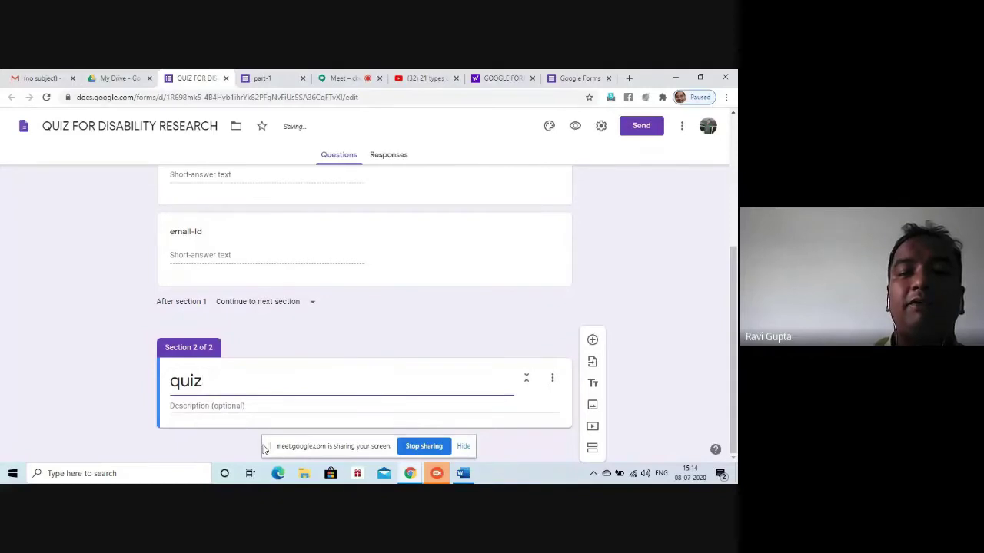
left_click(256, 403)
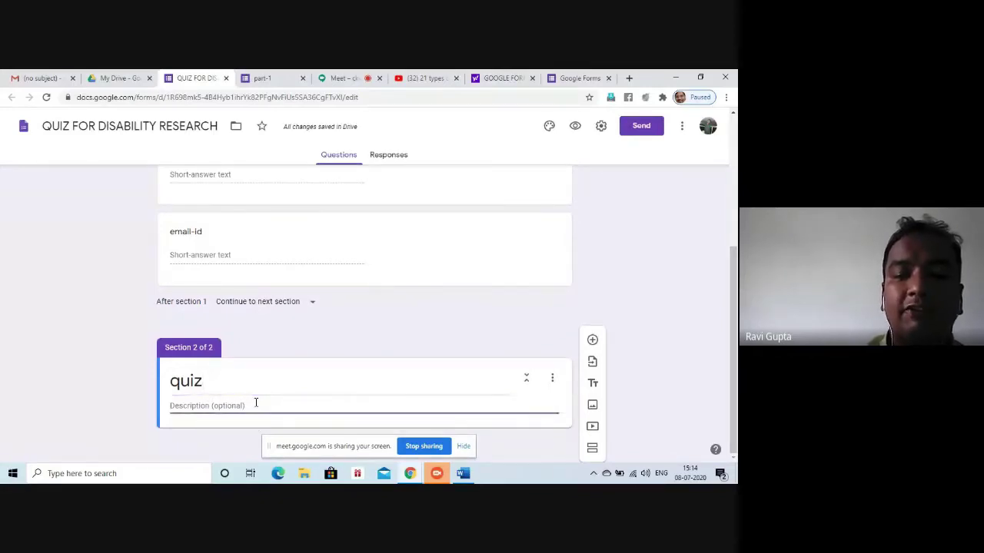
type("mu")
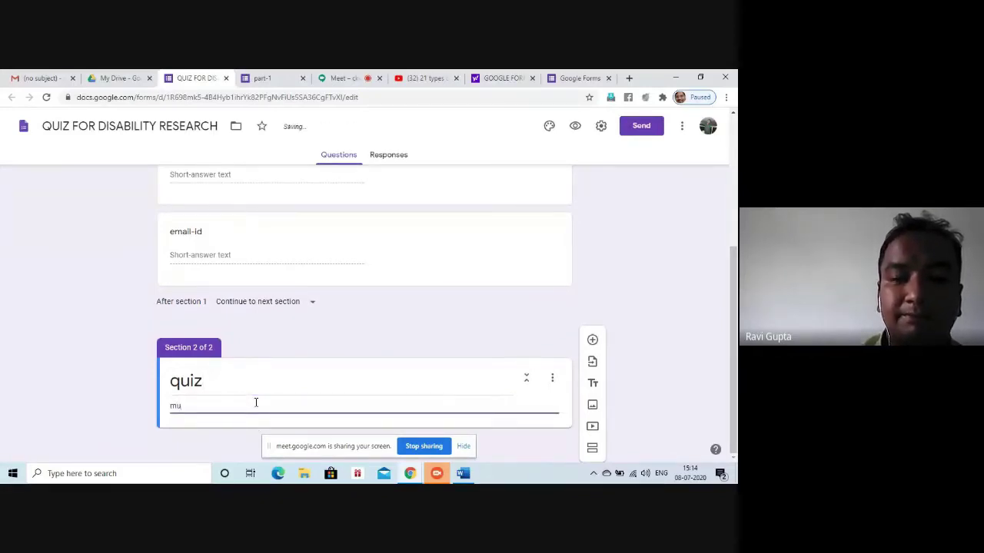
type("ltip")
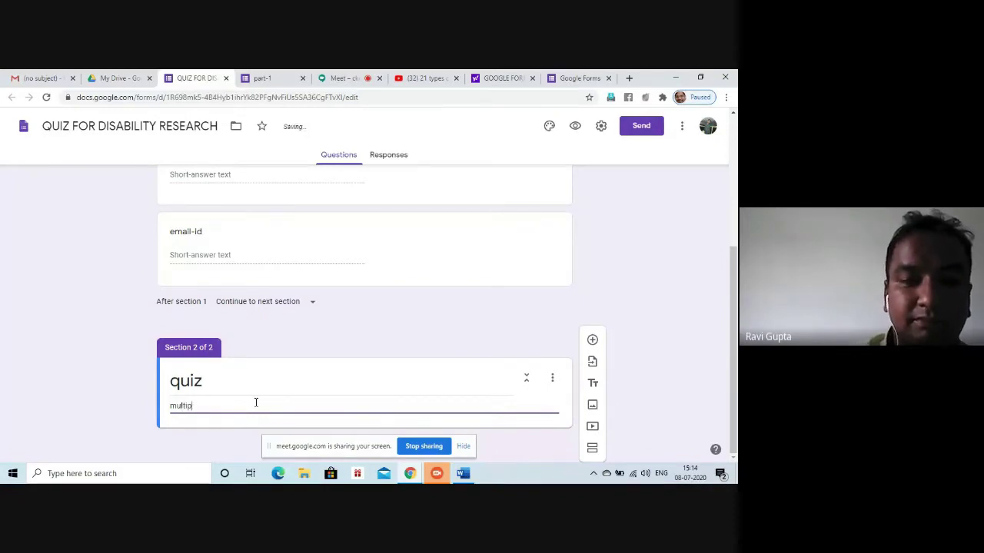
type("le ch")
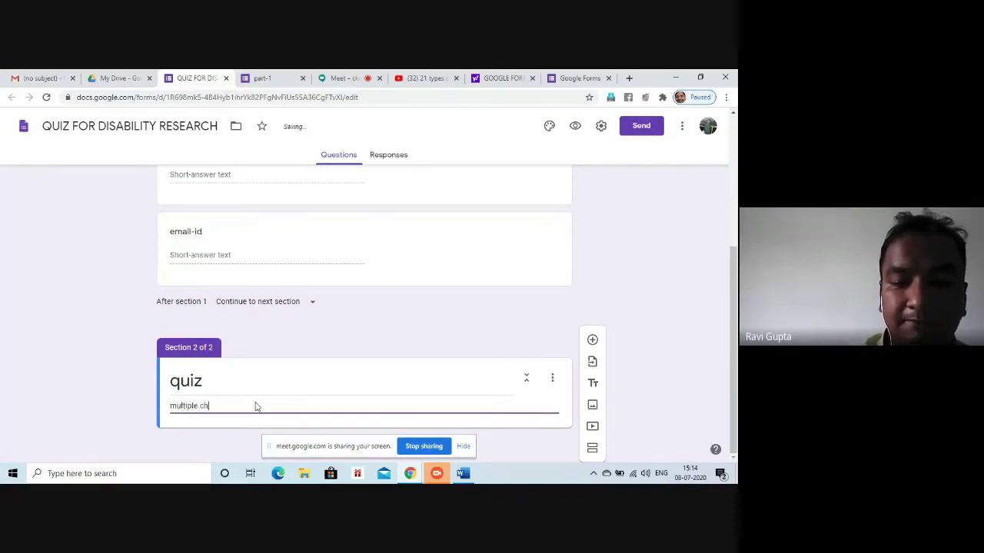
type("oice")
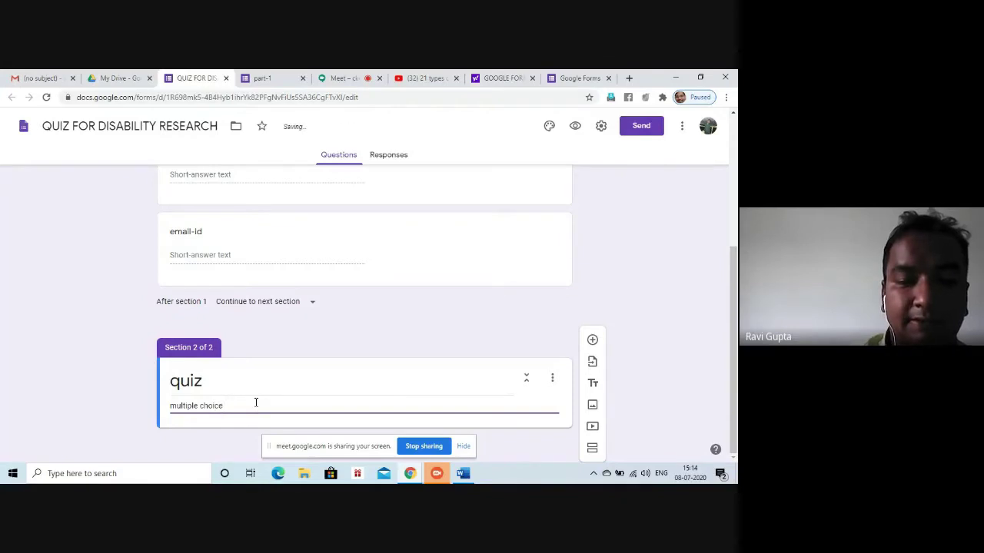
type(" quest")
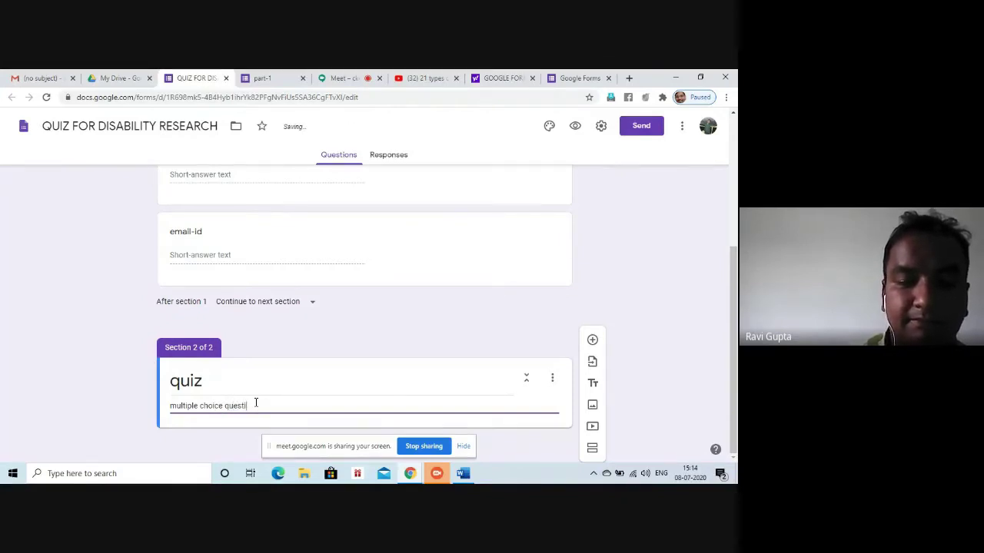
type("ions")
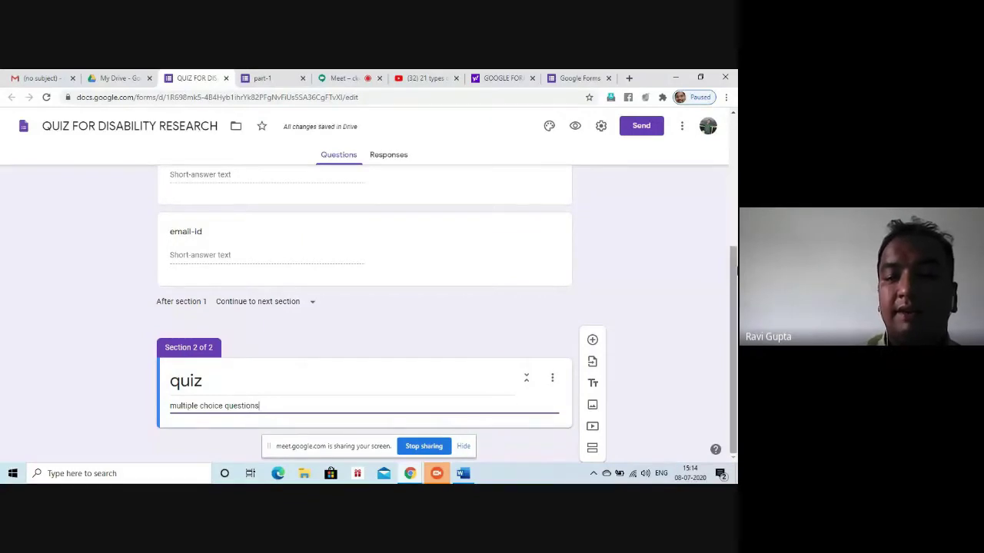
key("Return")
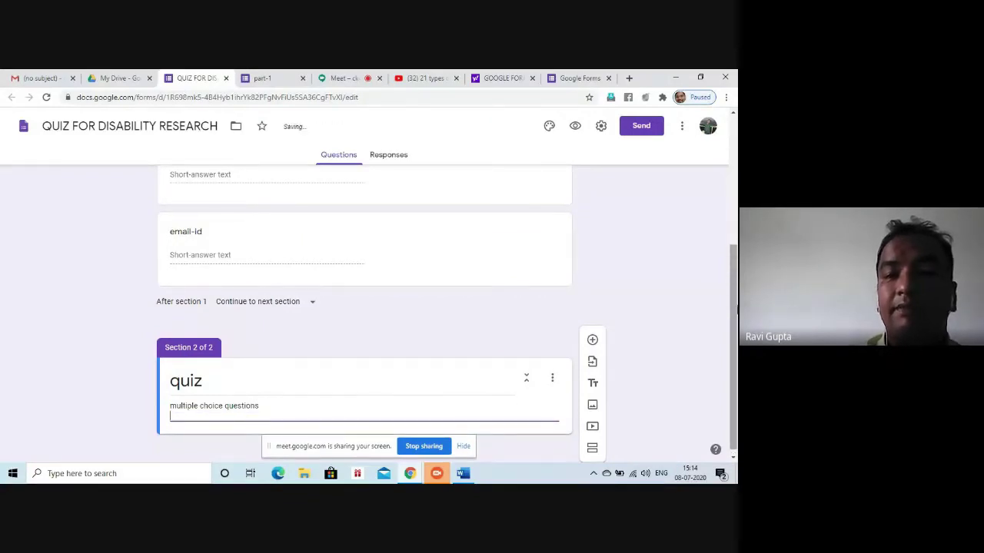
left_click(592, 340)
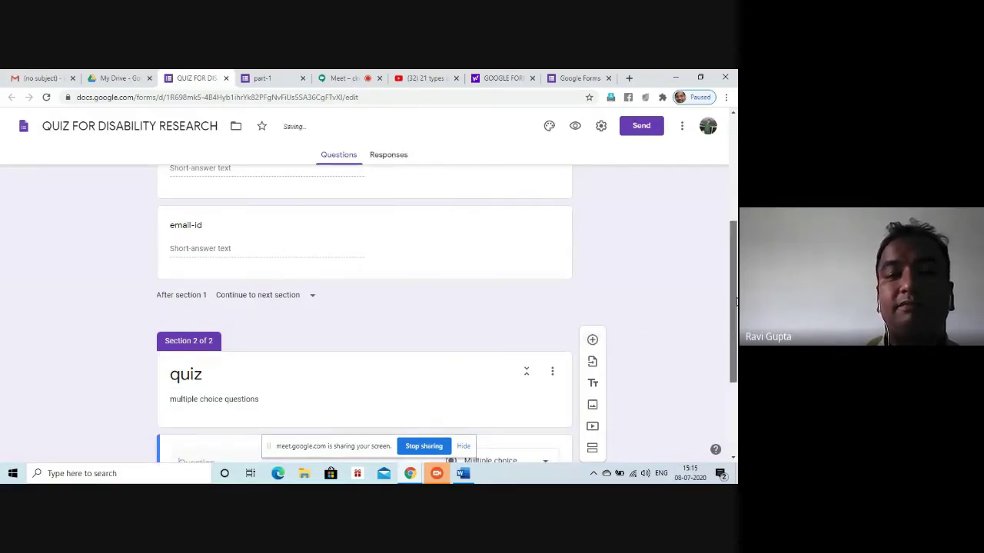
Enter the question 'who is prime minister of india' with options rahul gandhi and soniya gandhi
left_click_drag(734, 302, 734, 371)
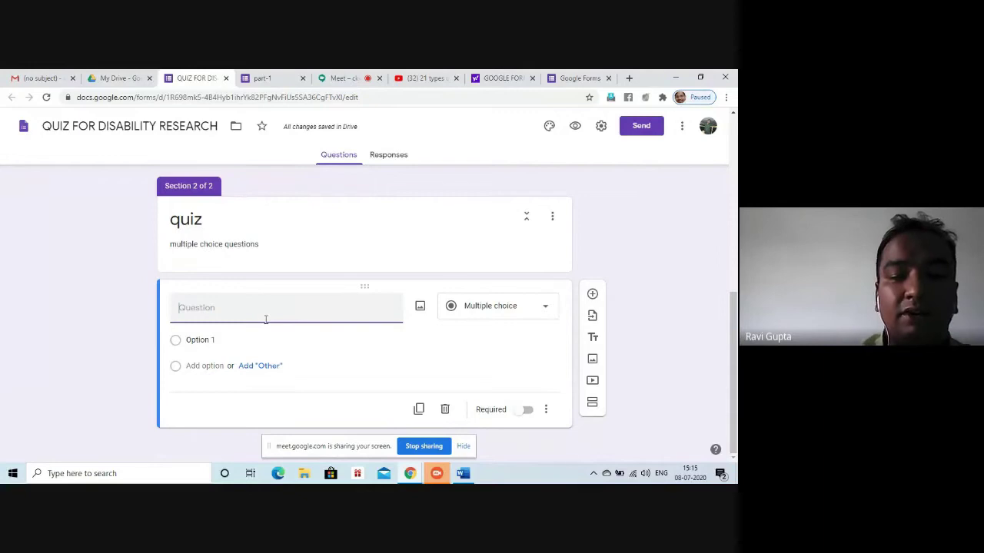
type("who ")
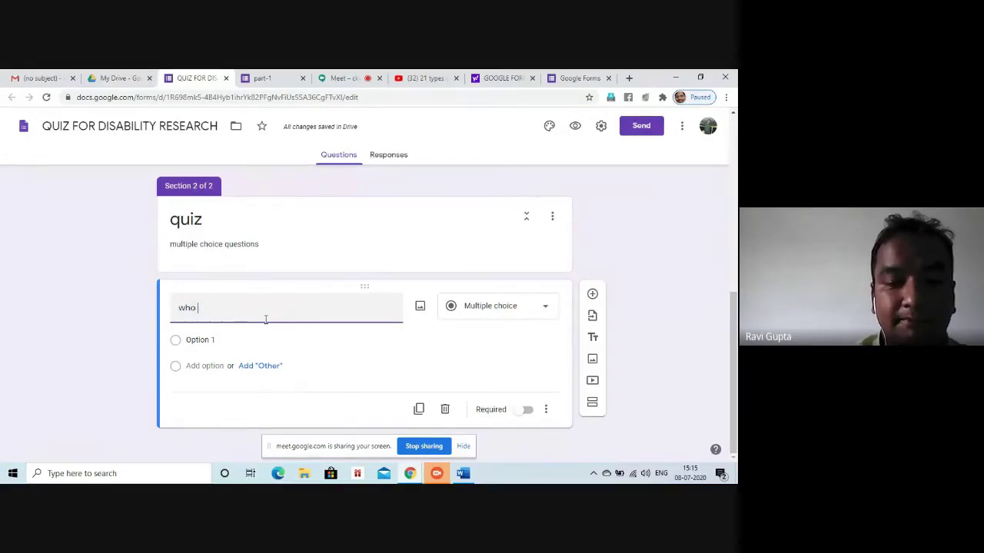
type("is prime mini")
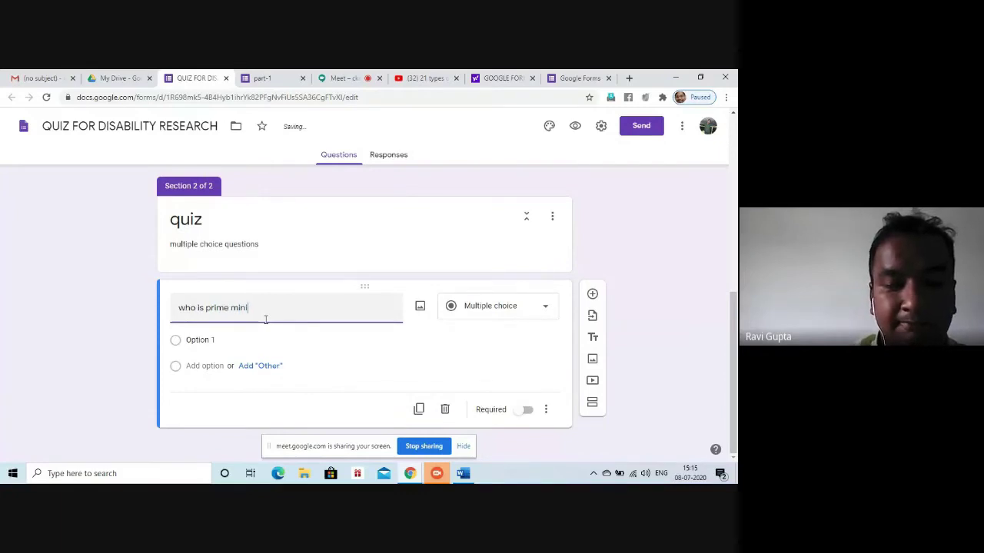
type("ster of")
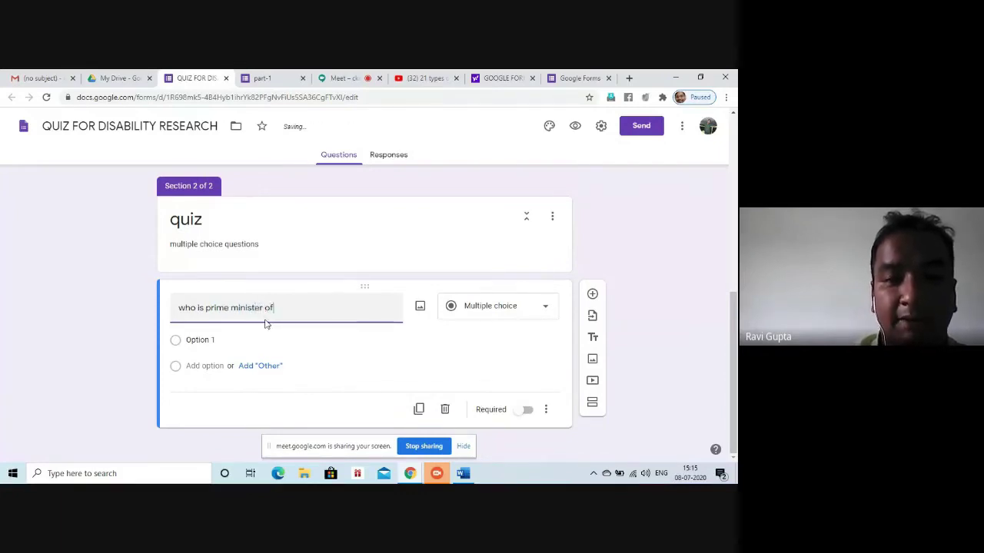
type(" india")
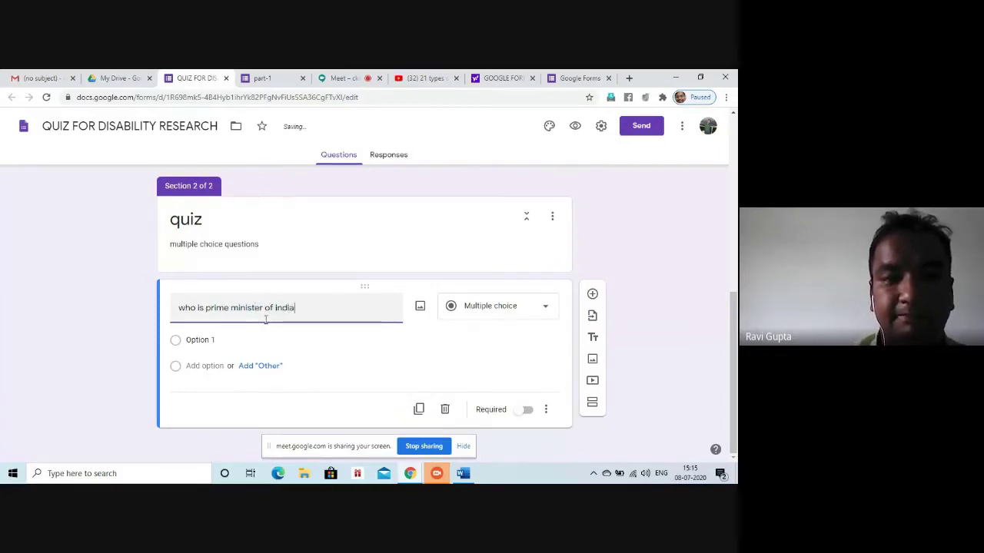
left_click(208, 343)
left_click(206, 343)
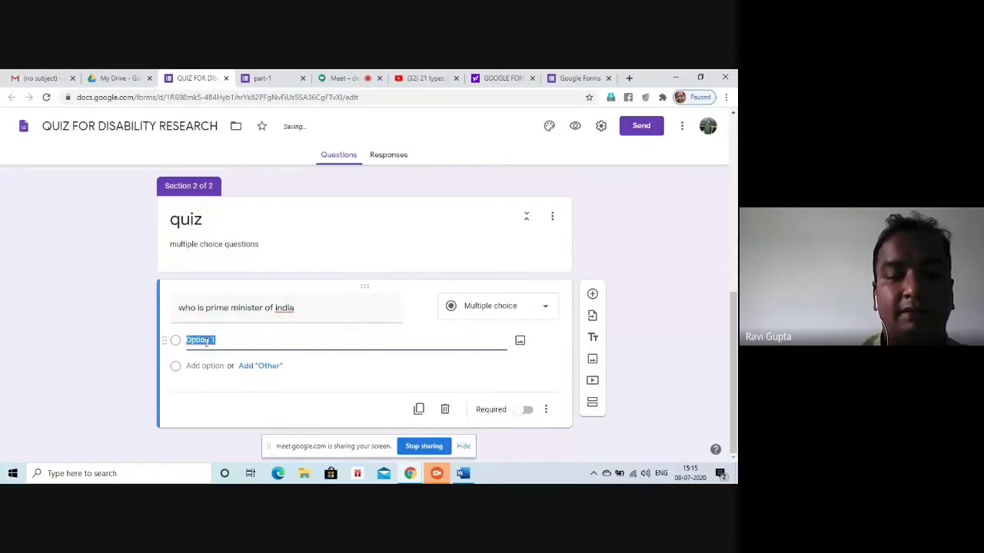
type("rahul gandhi")
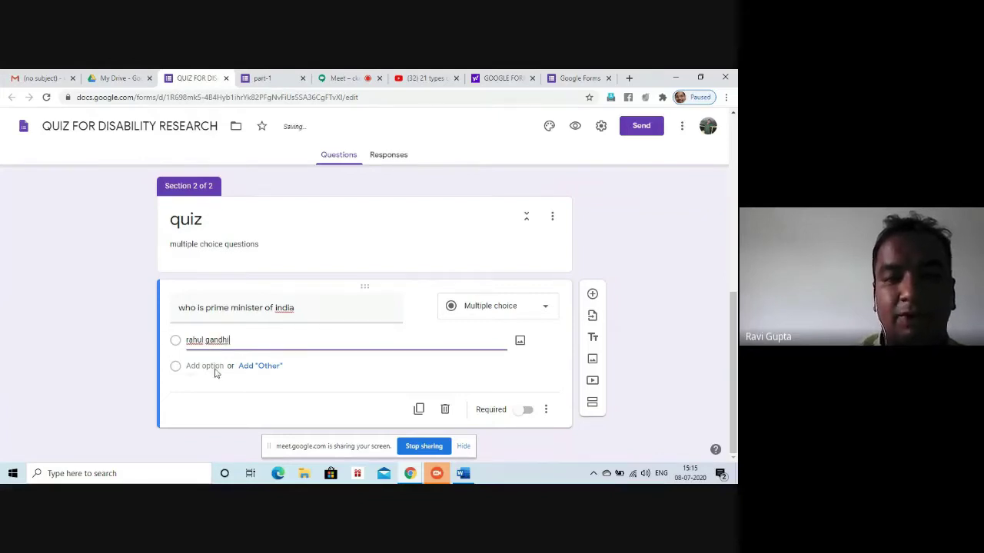
left_click(216, 366)
type("s")
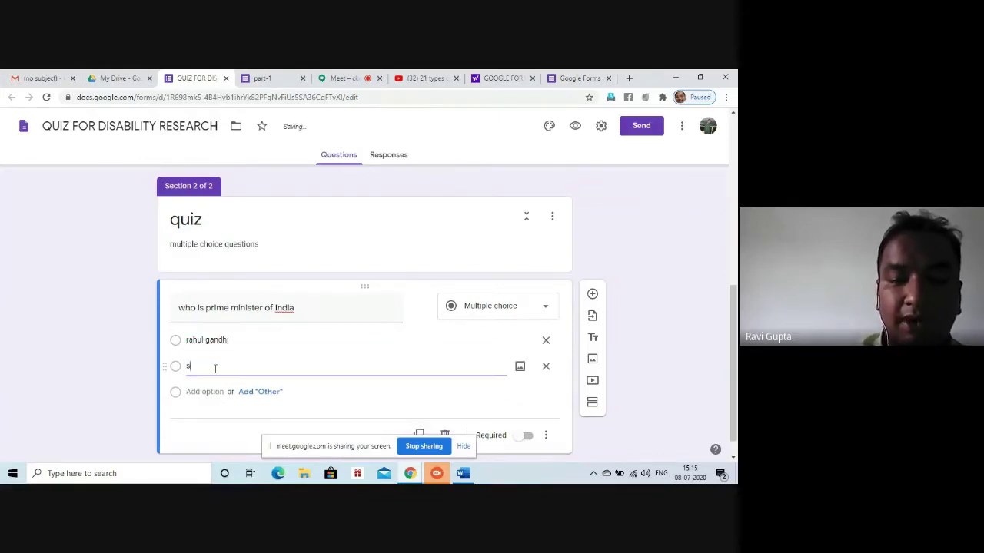
type("oniya gandhi")
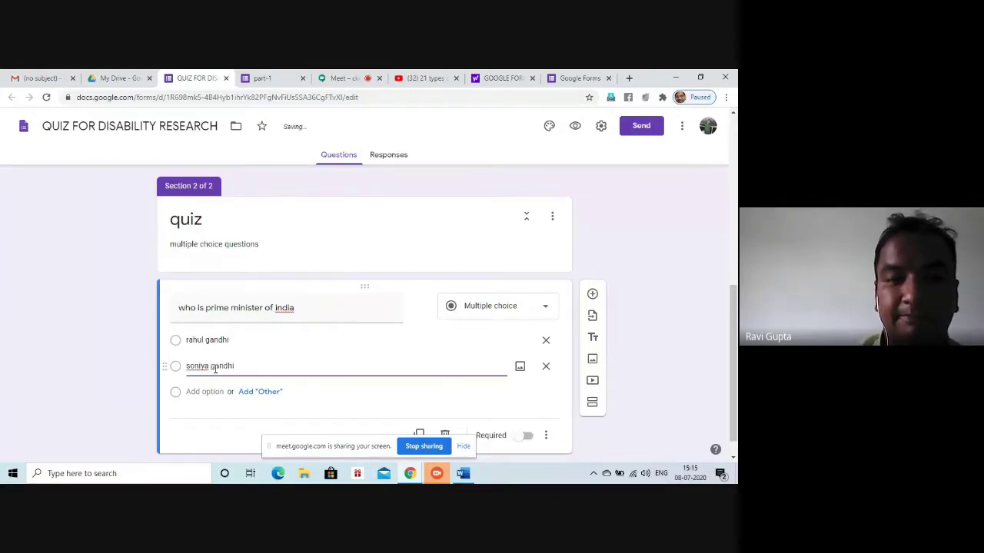
Add the remaining options manmohan singh and narendre modi
left_click(206, 392)
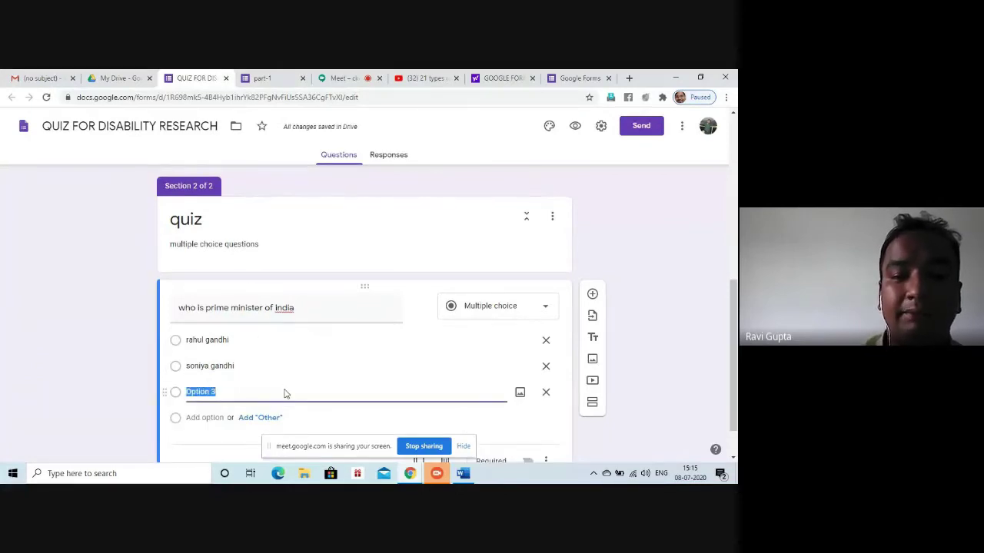
type("manm")
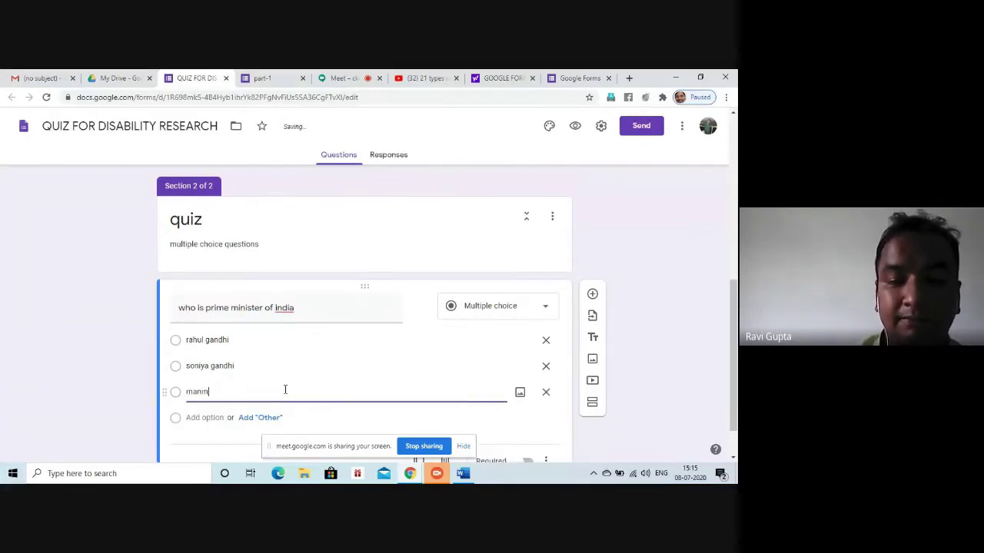
type("ohan singh")
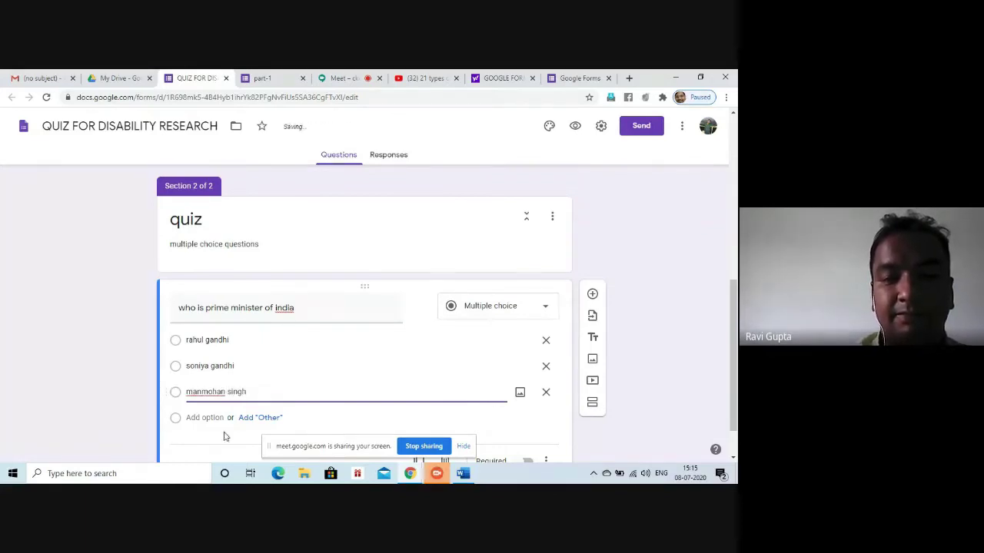
left_click(204, 417)
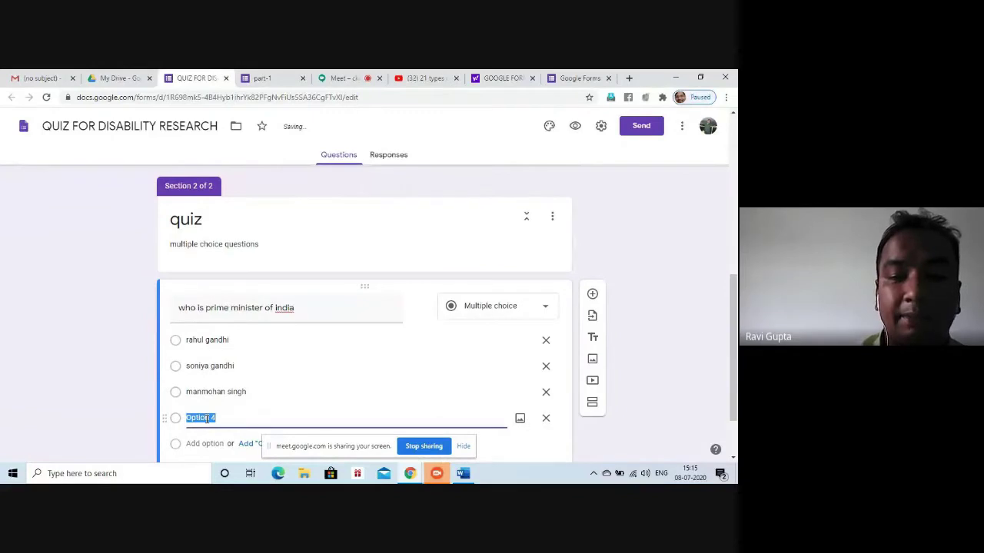
type("naren")
type("dra")
type("i")
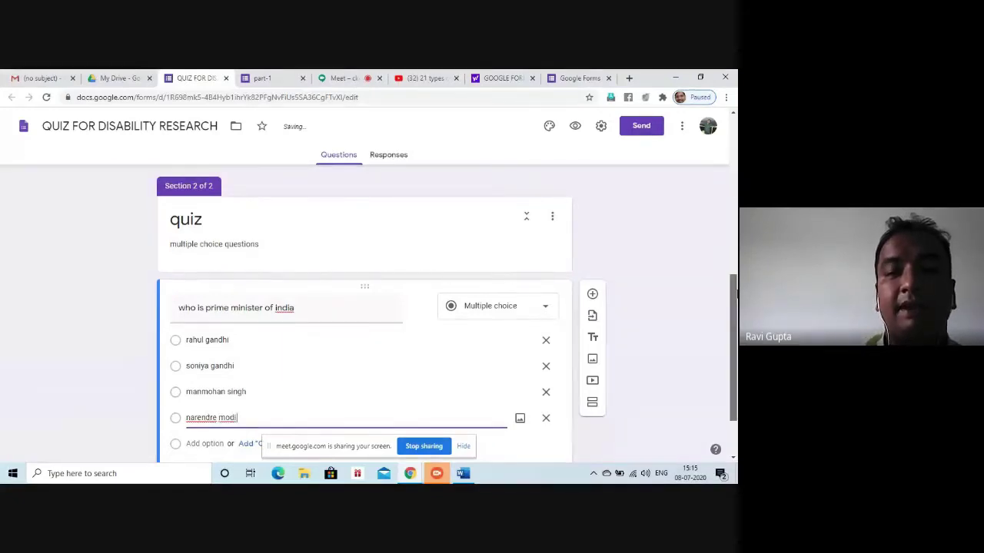
scroll(731, 379, "down", 1)
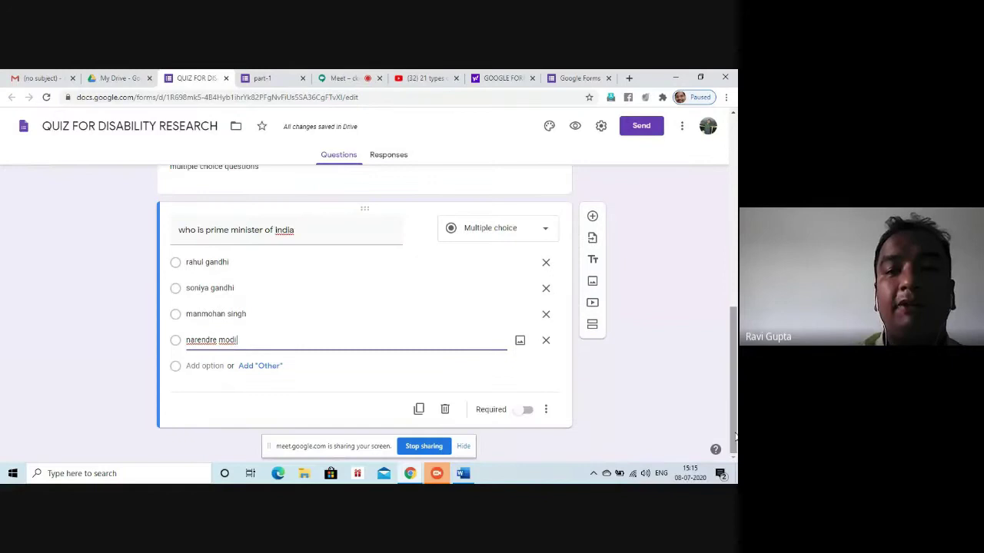
left_click(423, 287)
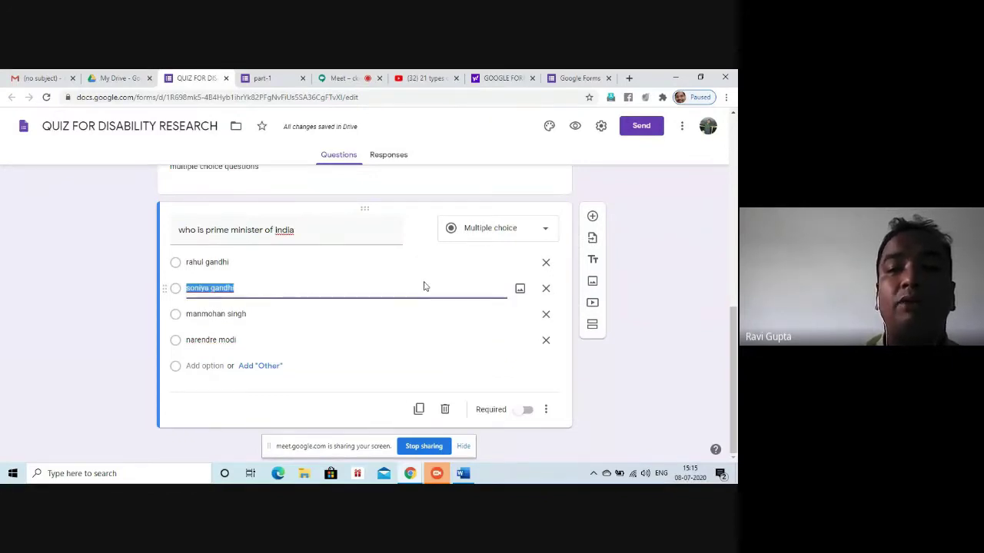
left_click(599, 127)
key("Escape")
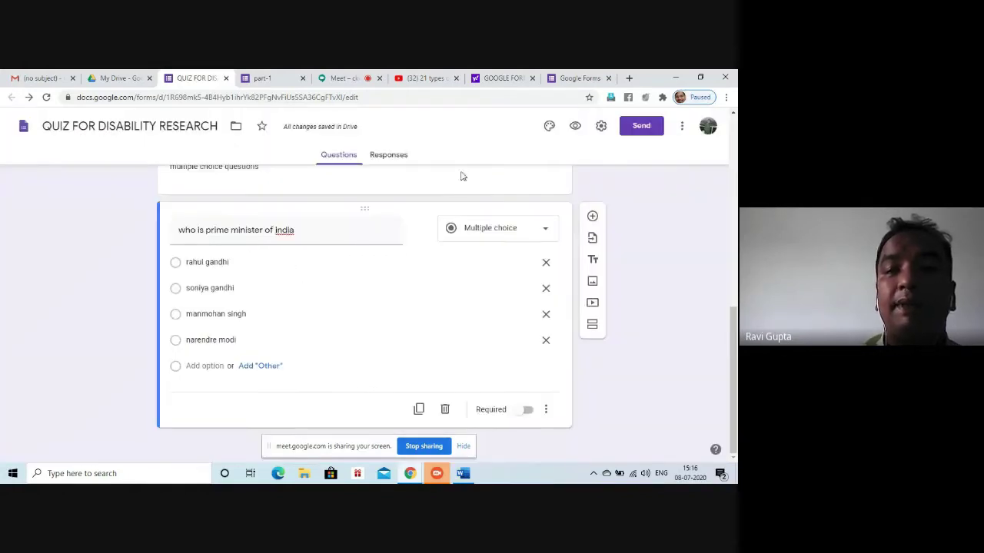
Make the form a quiz releasing marks after manual review, hiding correct answers, and save
left_click(601, 126)
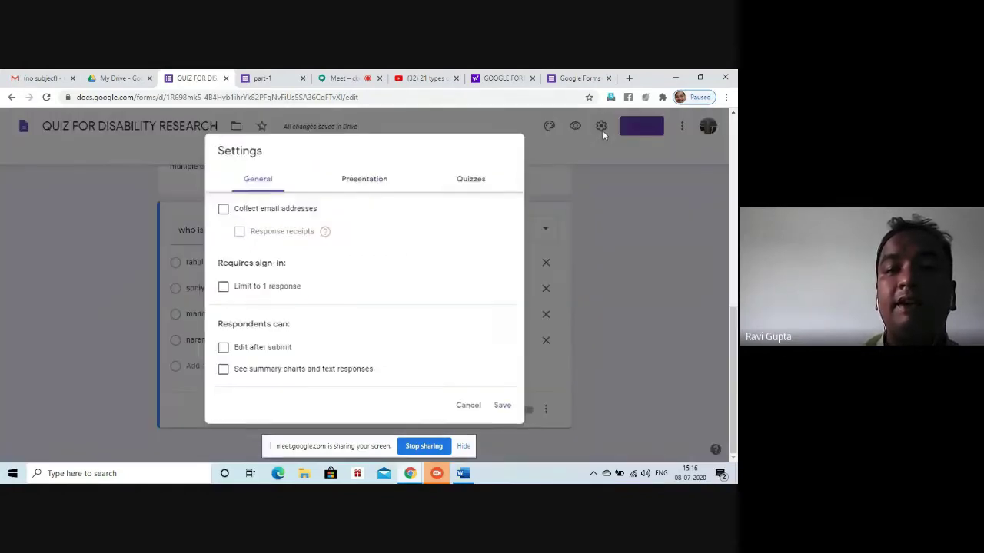
left_click(474, 178)
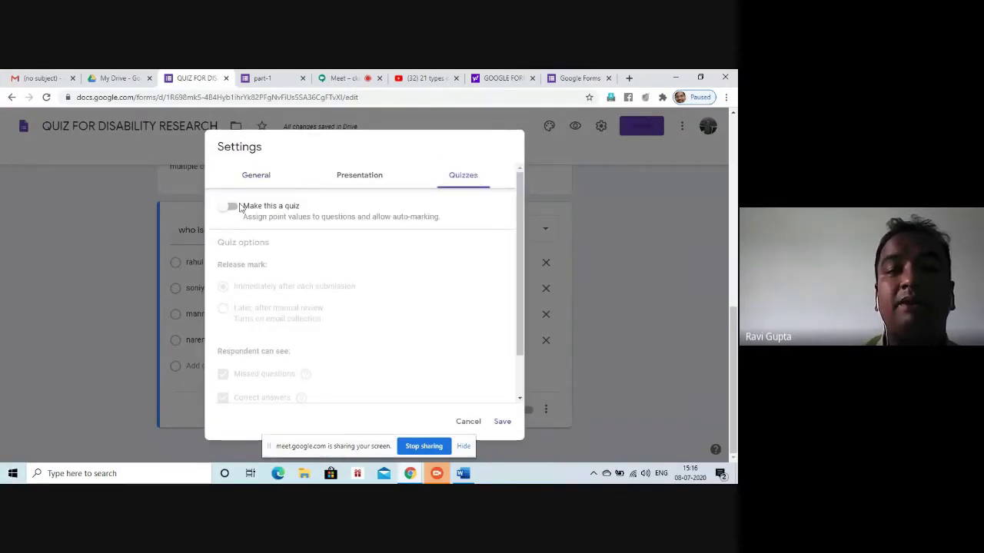
left_click(232, 207)
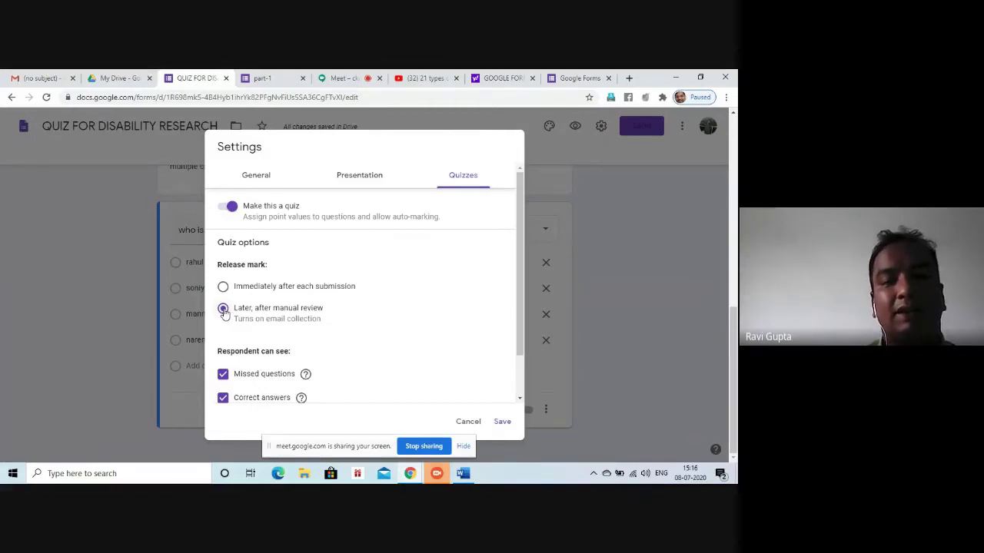
left_click_drag(516, 297, 528, 388)
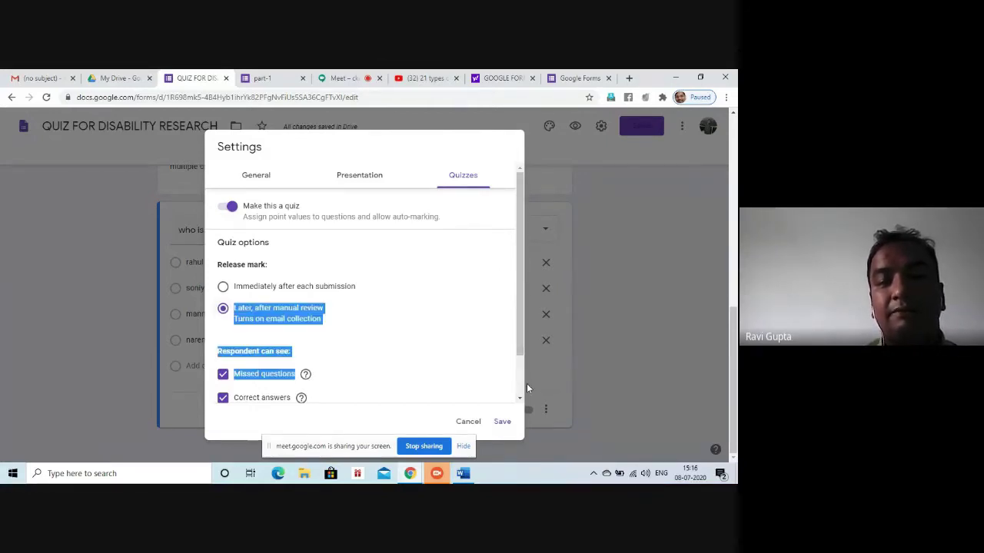
left_click(441, 375)
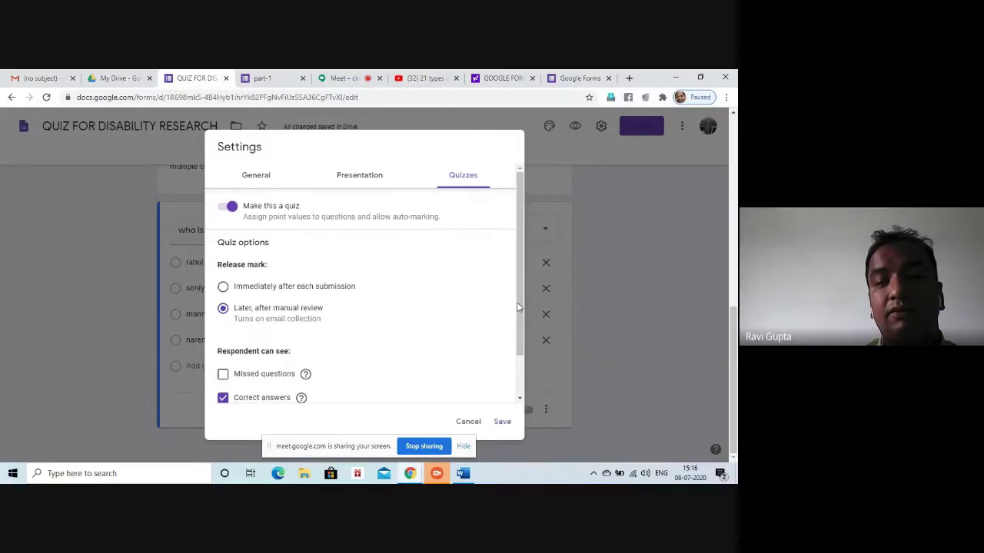
left_click_drag(517, 299, 557, 405)
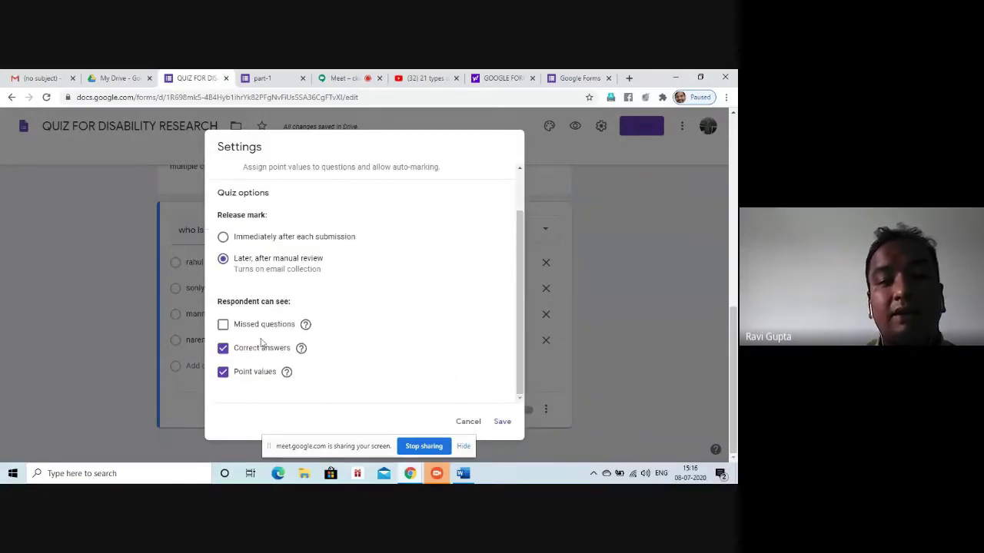
left_click(223, 325)
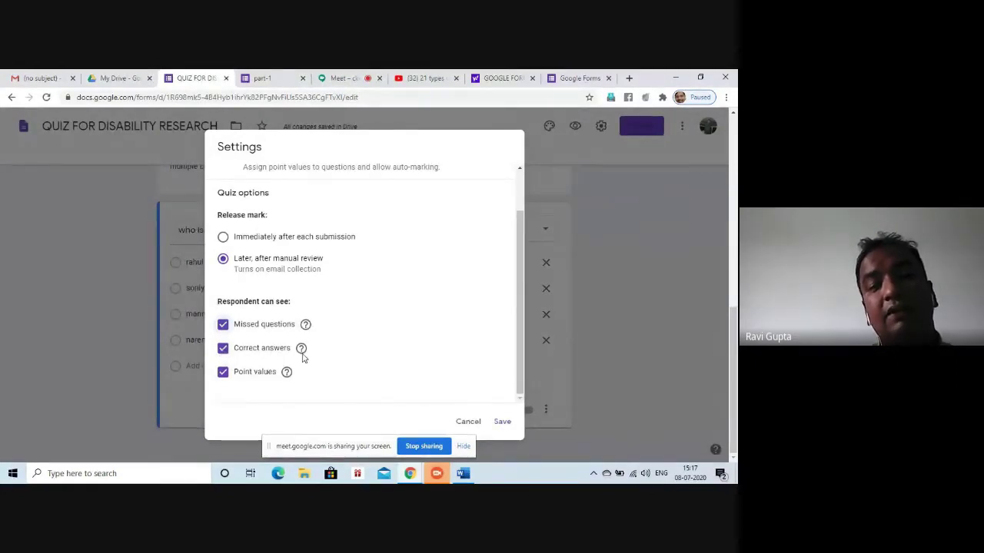
left_click(222, 352)
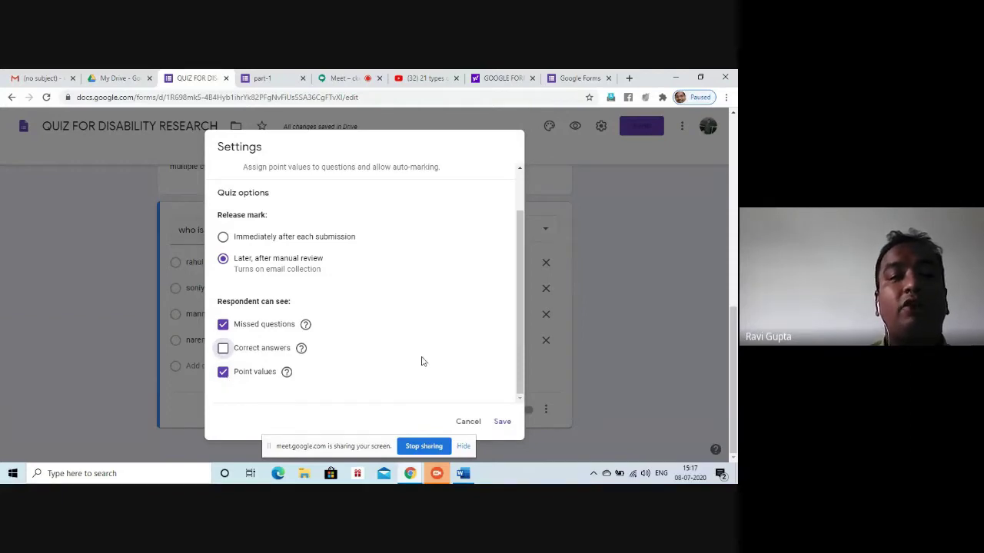
left_click(502, 423)
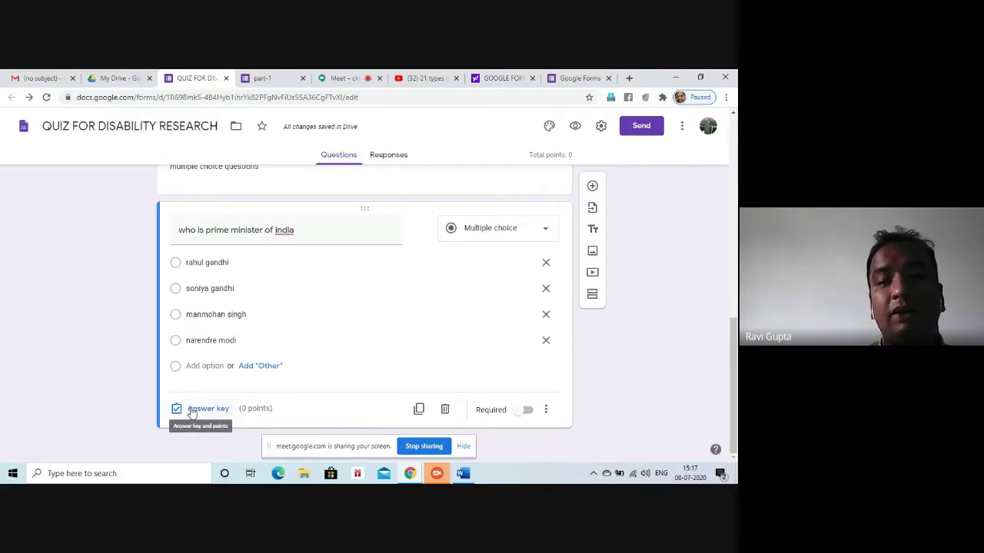
left_click(601, 126)
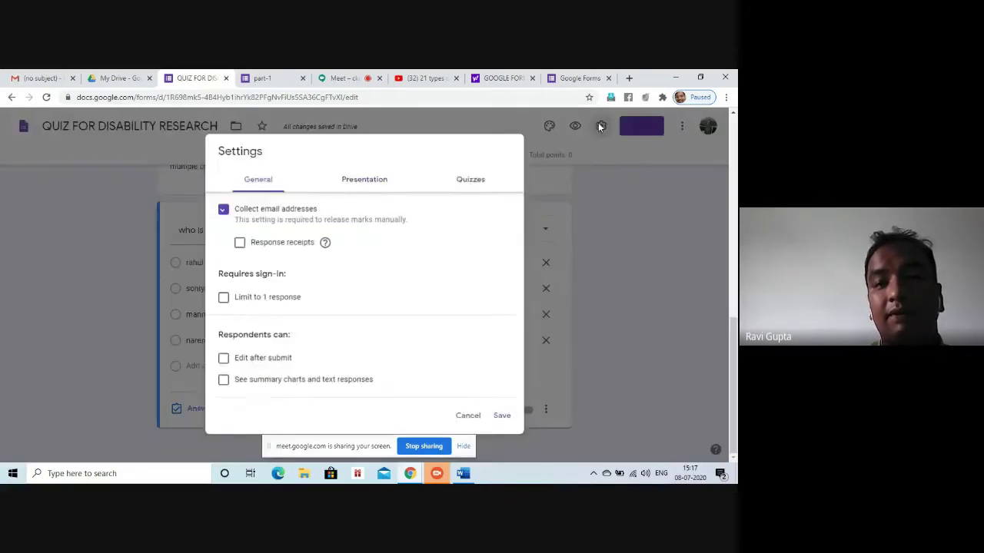
left_click(471, 181)
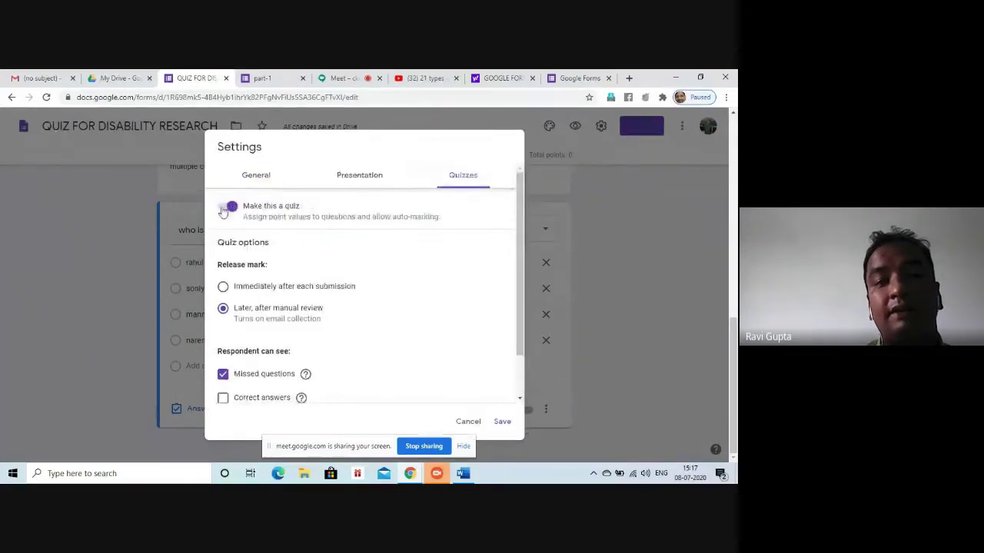
left_click(225, 207)
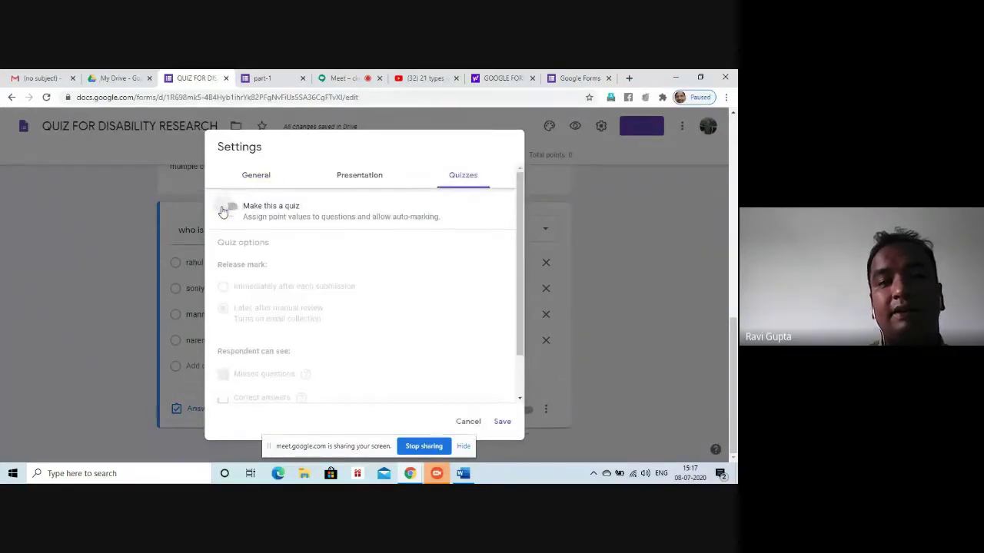
left_click(501, 423)
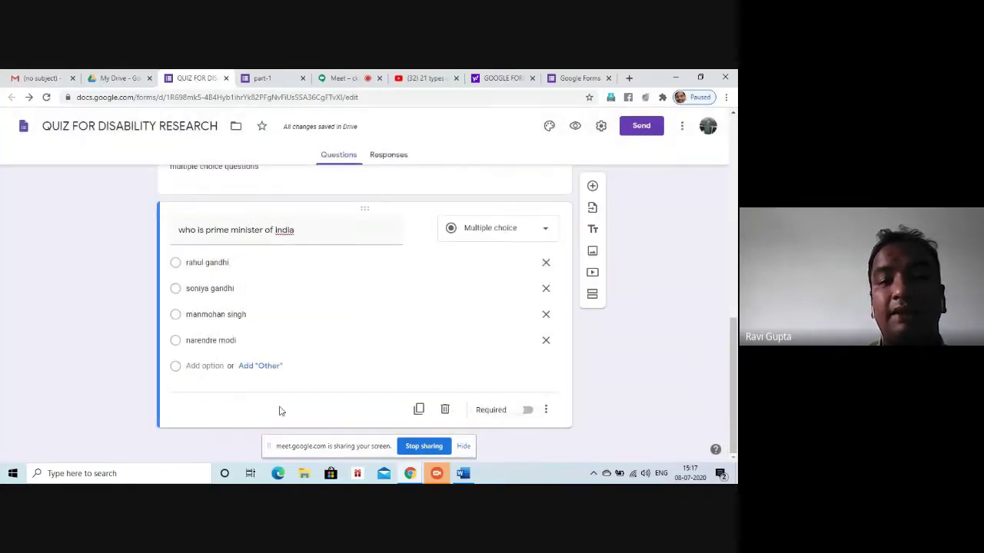
left_click(601, 127)
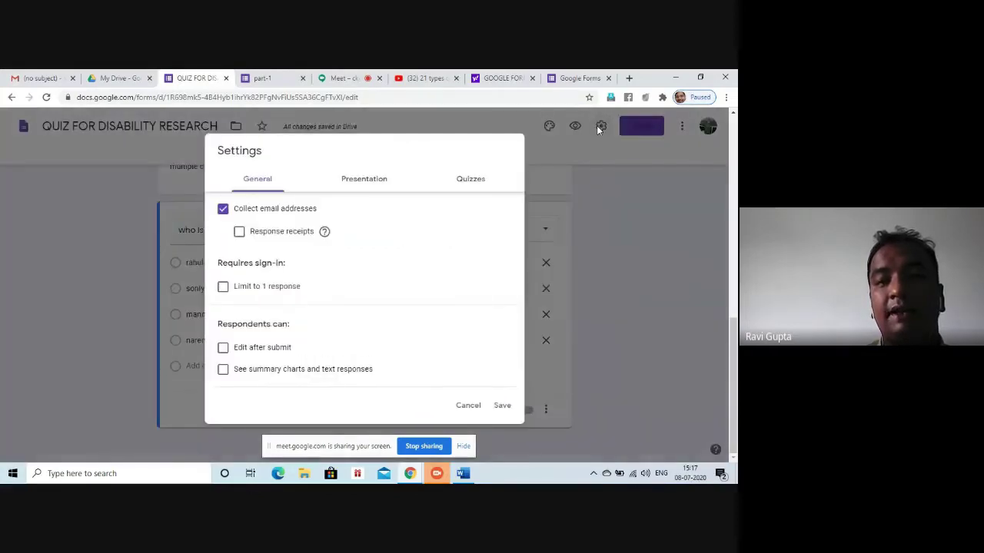
left_click(468, 181)
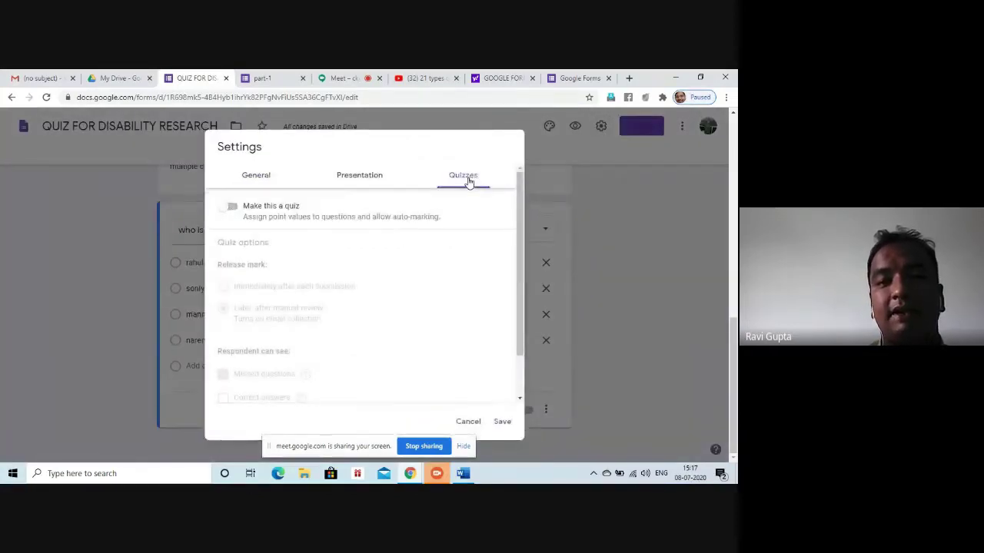
left_click(234, 206)
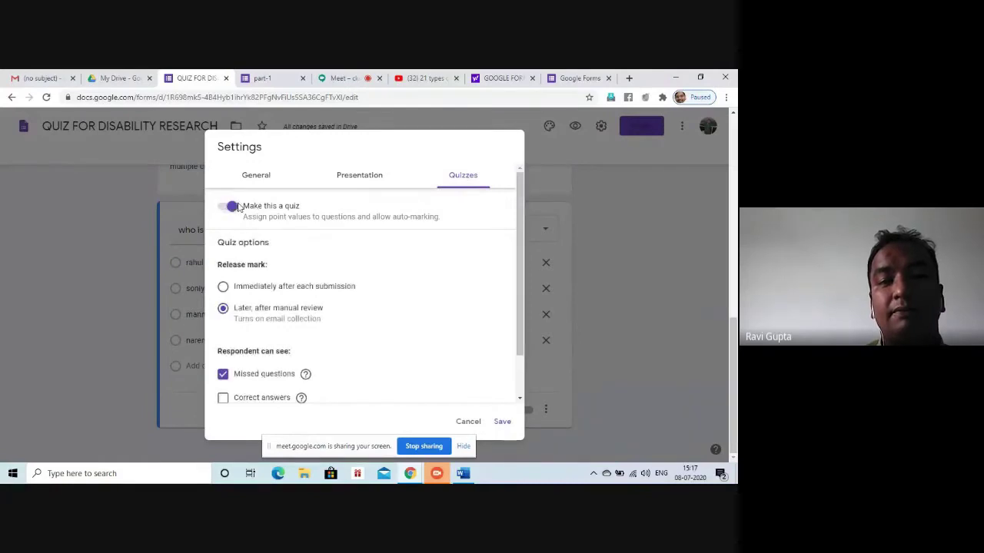
left_click(502, 421)
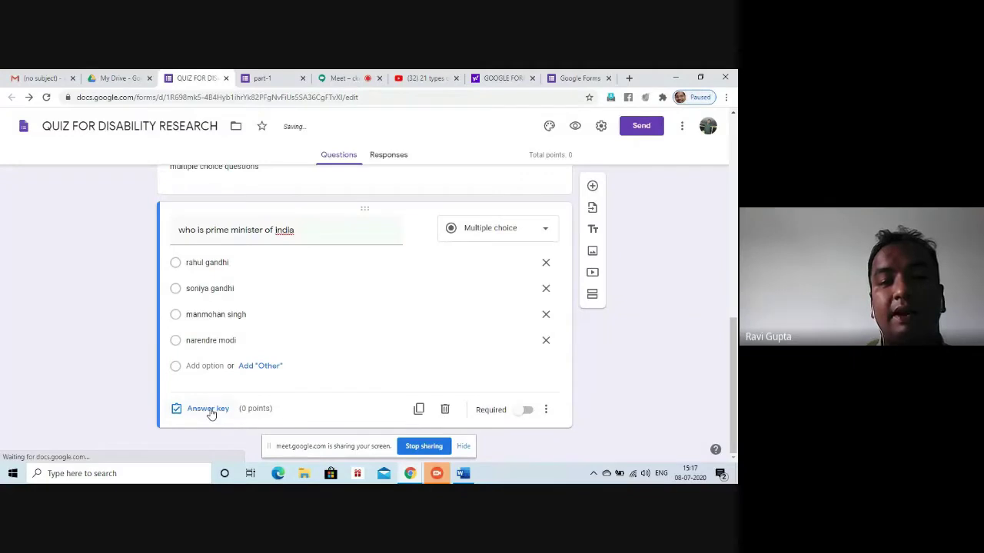
Mark narendre modi as the correct answer worth 2 points and make the prime minister question required
left_click(207, 409)
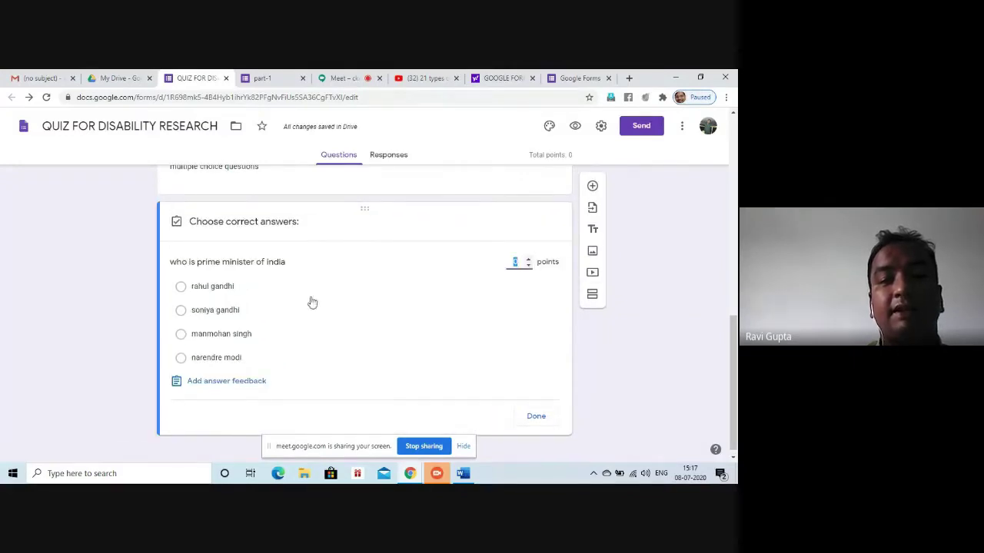
left_click(180, 360)
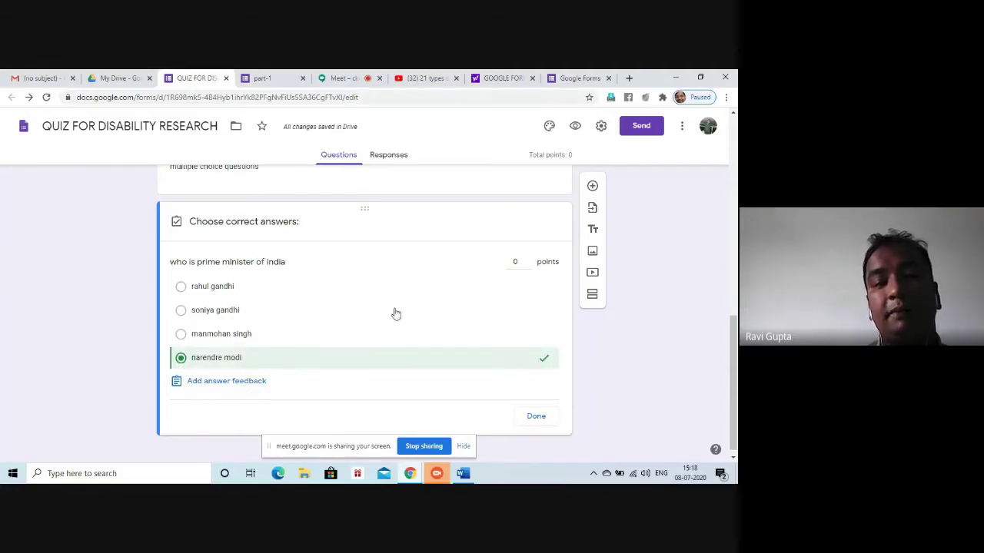
double_click(528, 262)
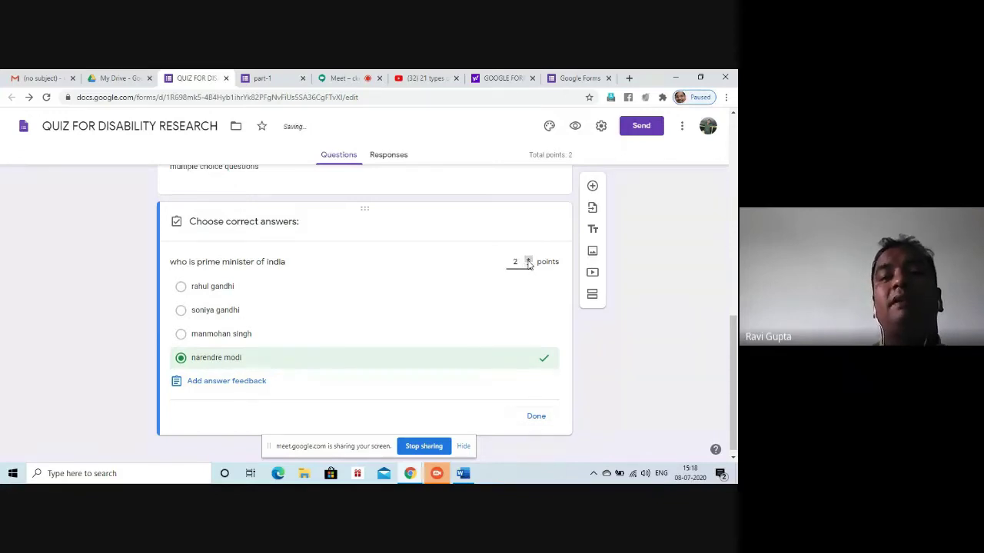
left_click(536, 416)
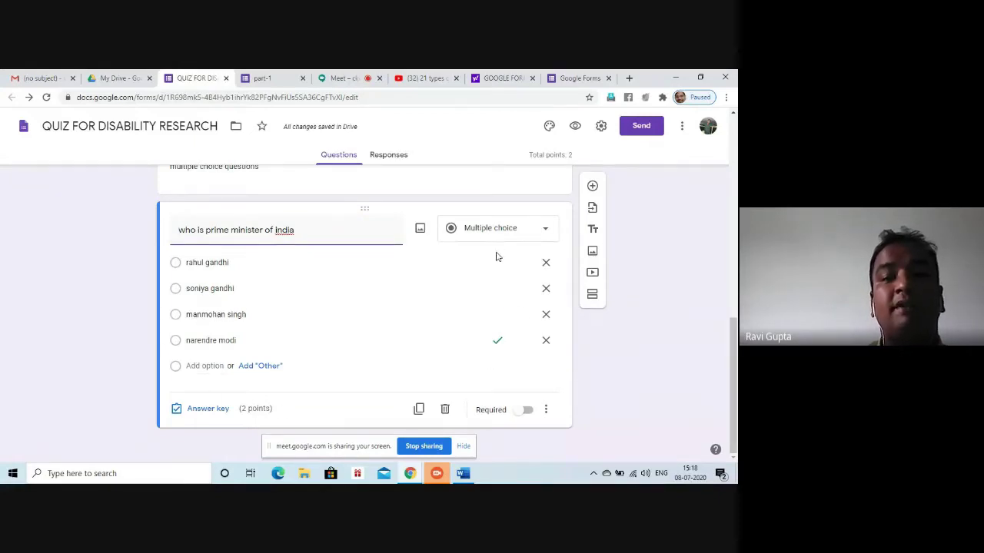
left_click(527, 410)
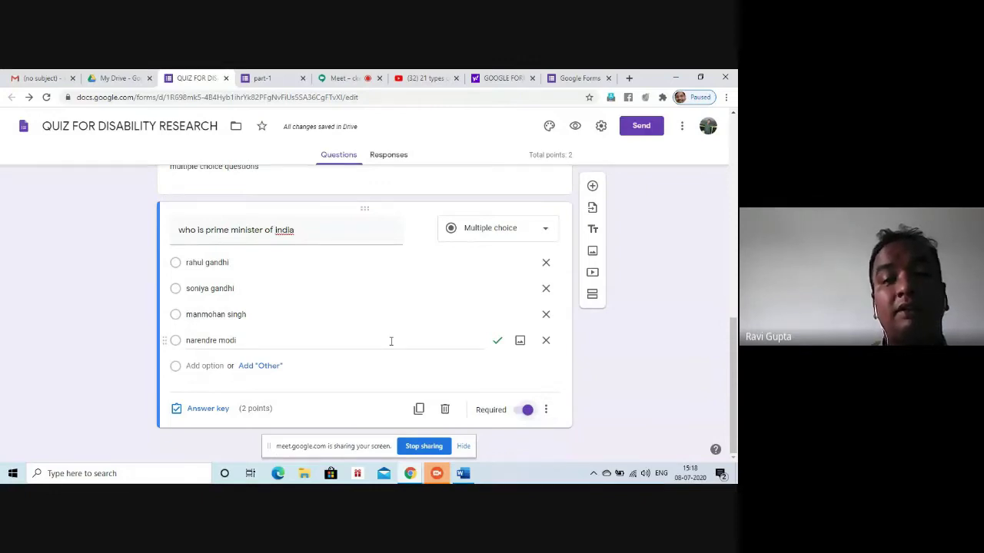
Duplicate the prime minister question and turn the copy into a short-answer question
left_click(418, 409)
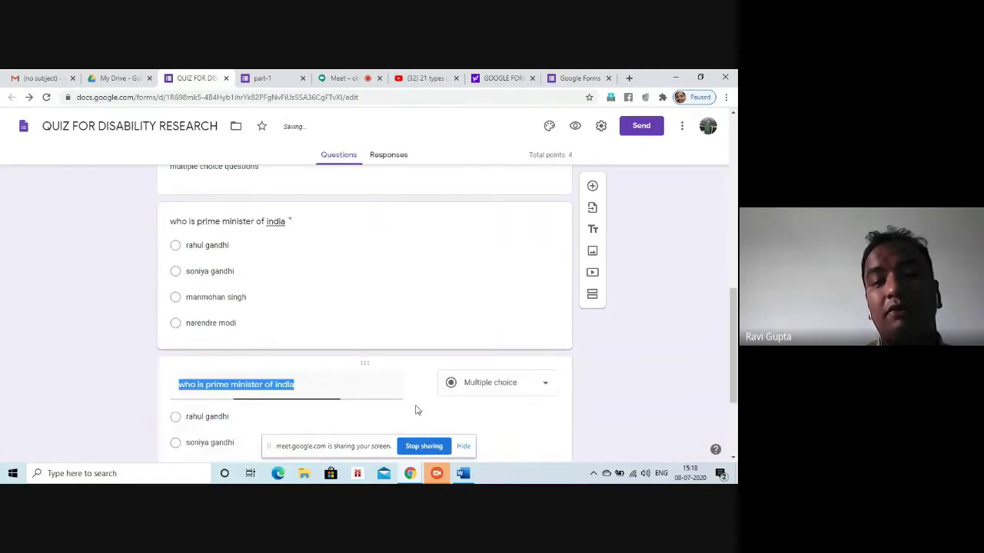
key("Tab")
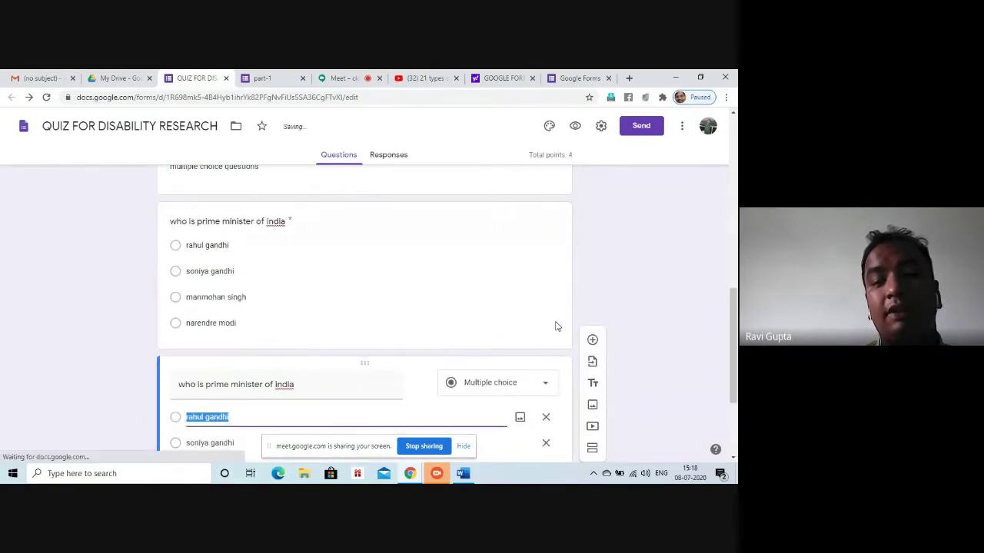
left_click(527, 399)
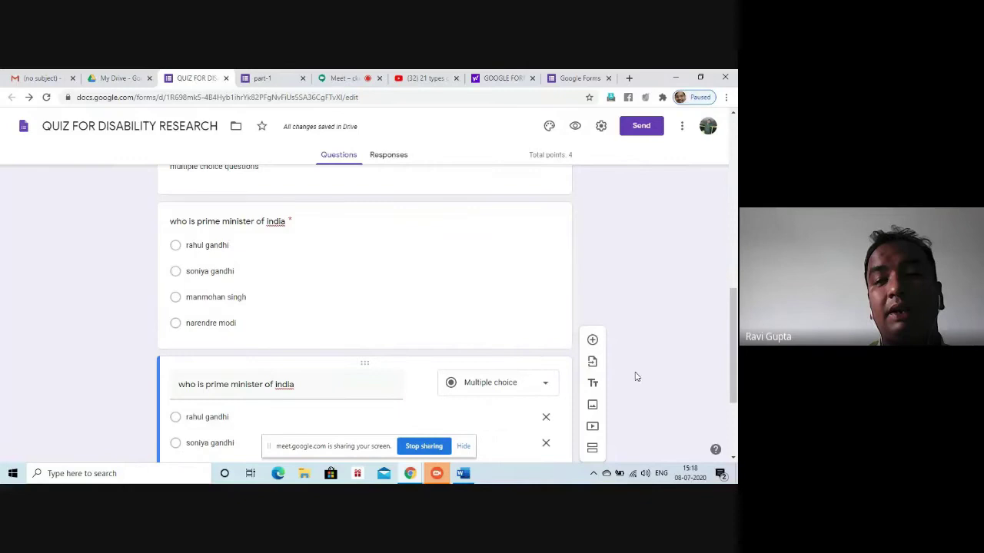
scroll(505, 236, "down", 2)
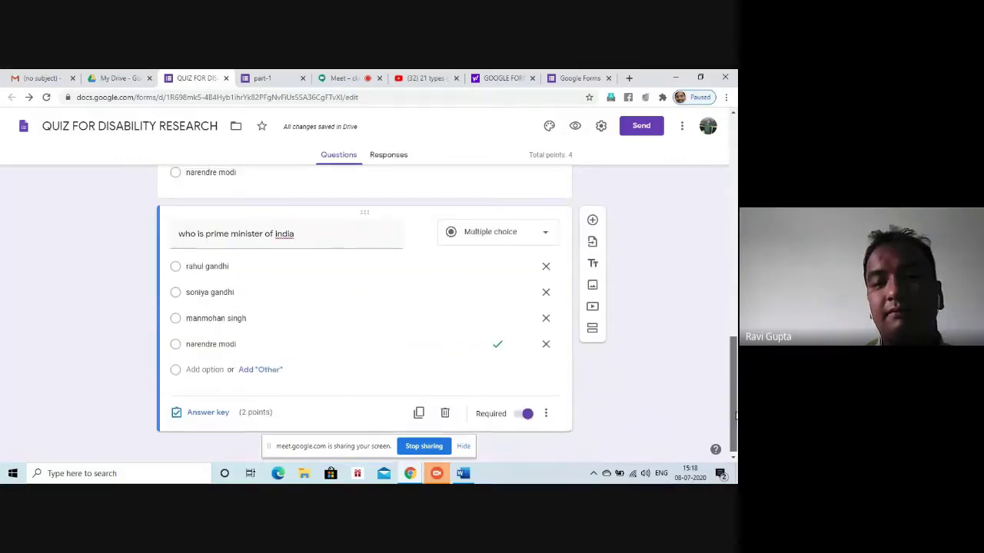
left_click(504, 233)
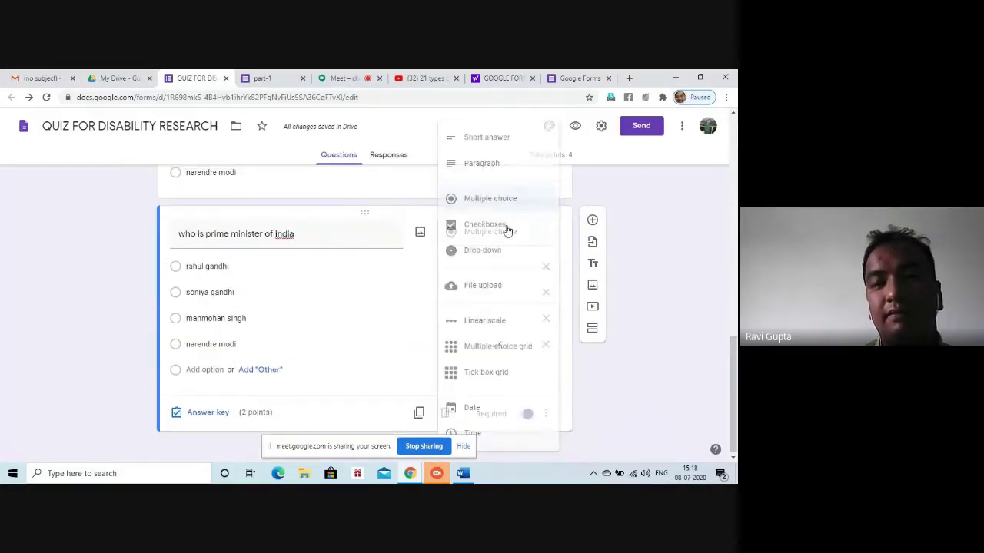
left_click(495, 136)
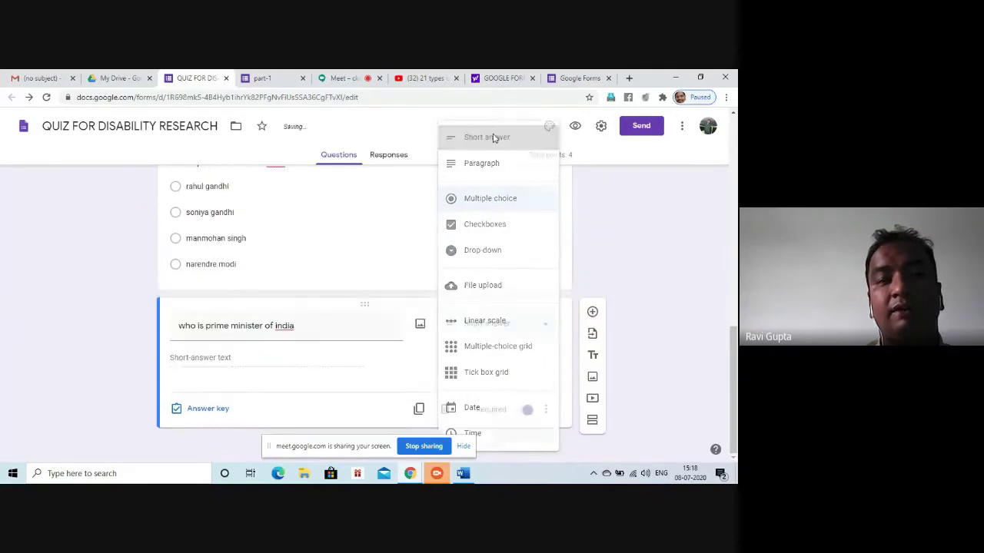
Retitle the copied question 'who is president of india'
triple_click(312, 337)
type("who")
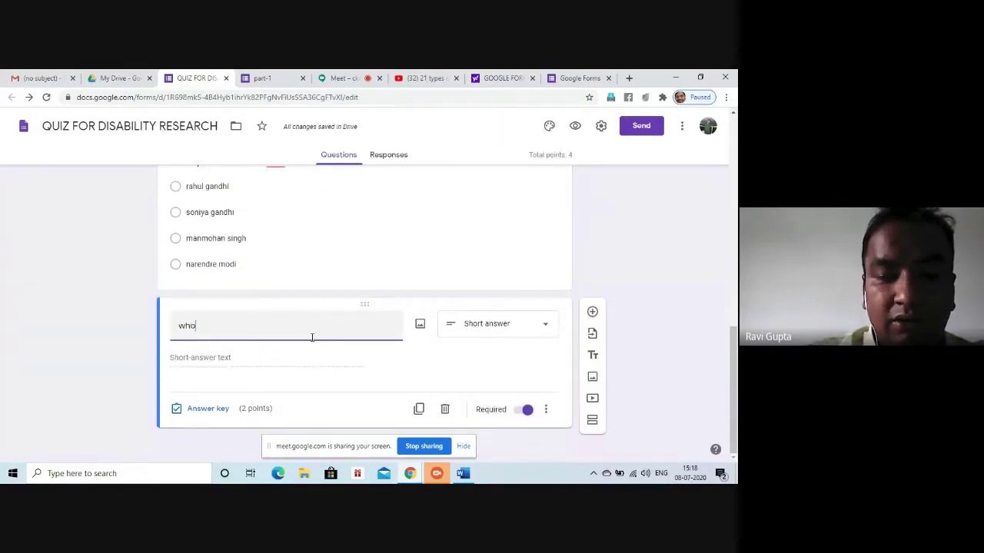
type(" is p")
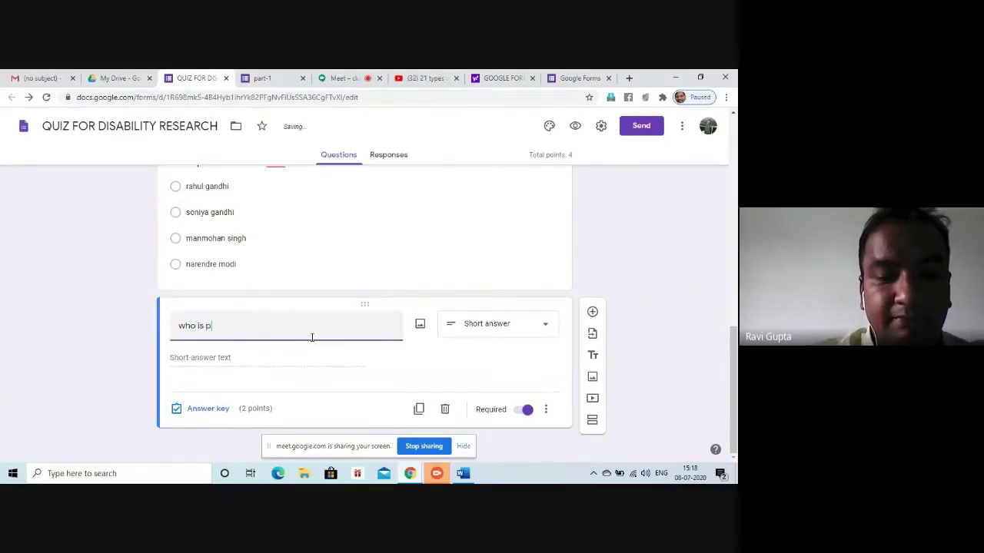
type("residen")
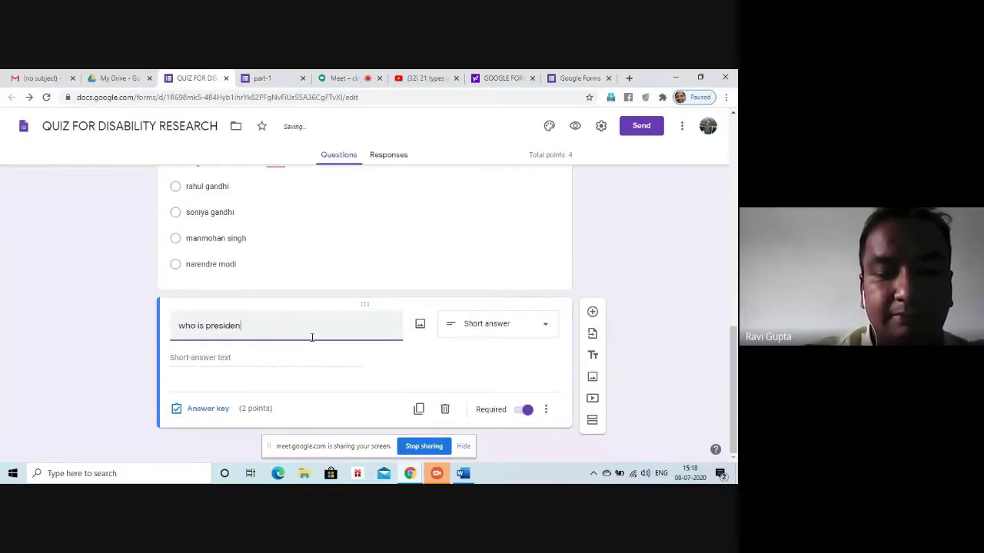
type("t of india")
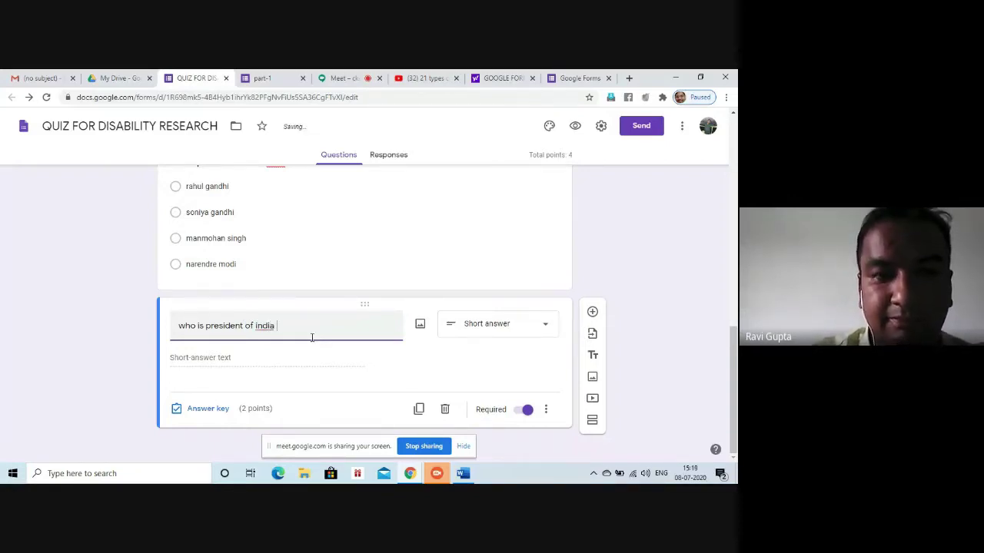
left_click(200, 381)
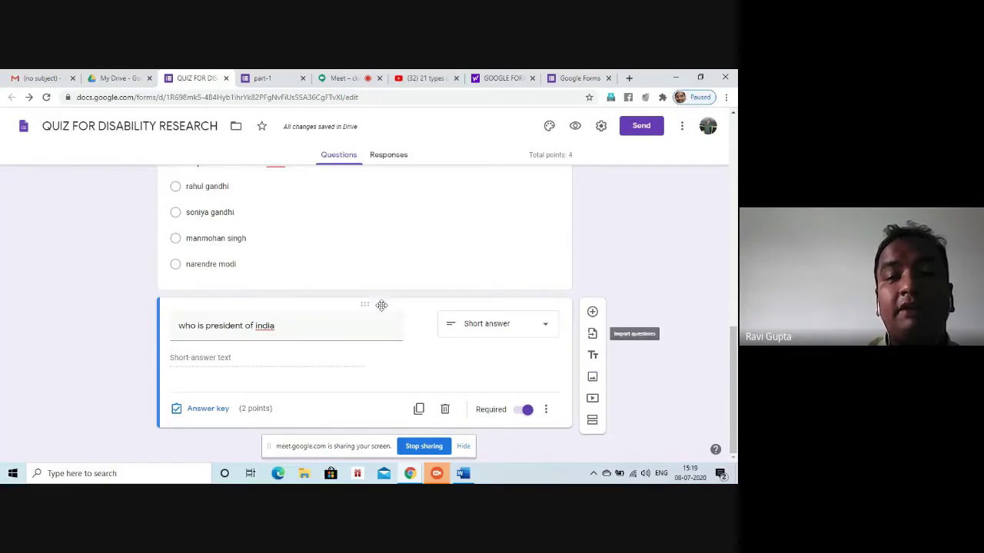
left_click(478, 334)
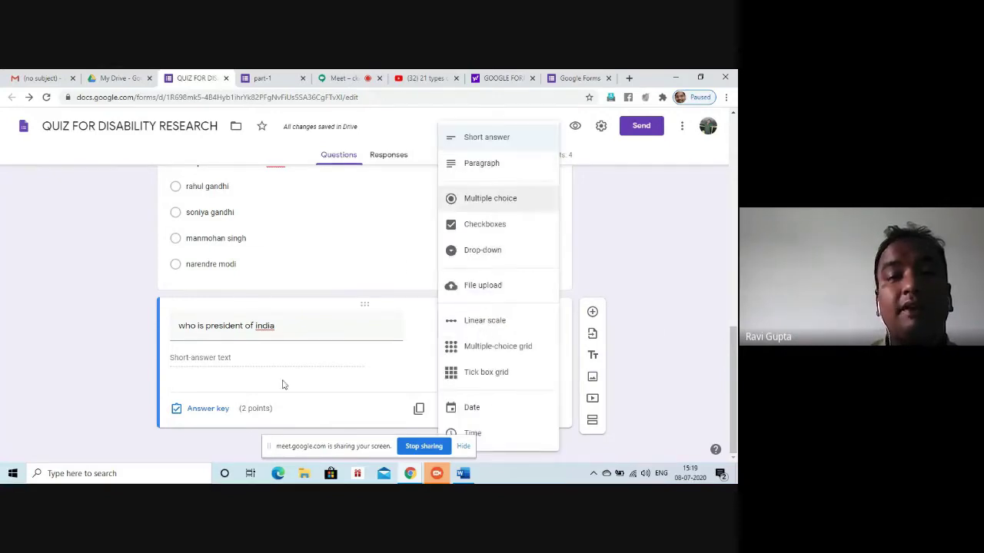
Switch the president question to Paragraph, then to File upload, accepting the Drive upload notice
left_click(504, 165)
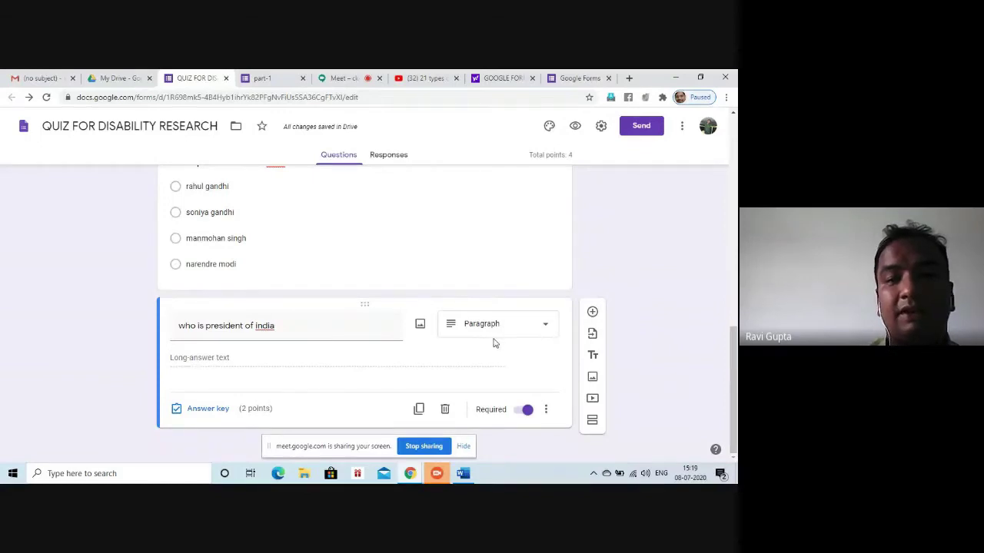
left_click(530, 334)
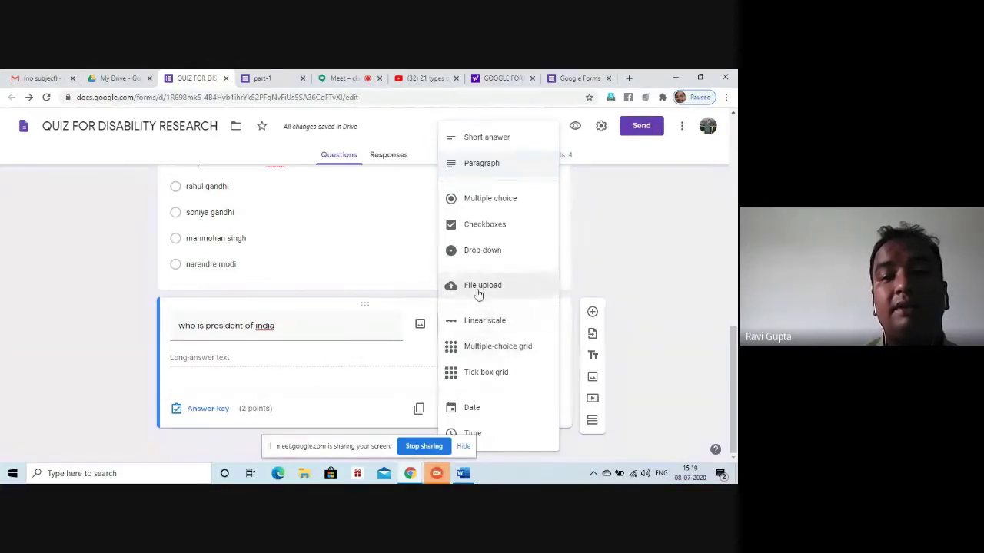
left_click(482, 288)
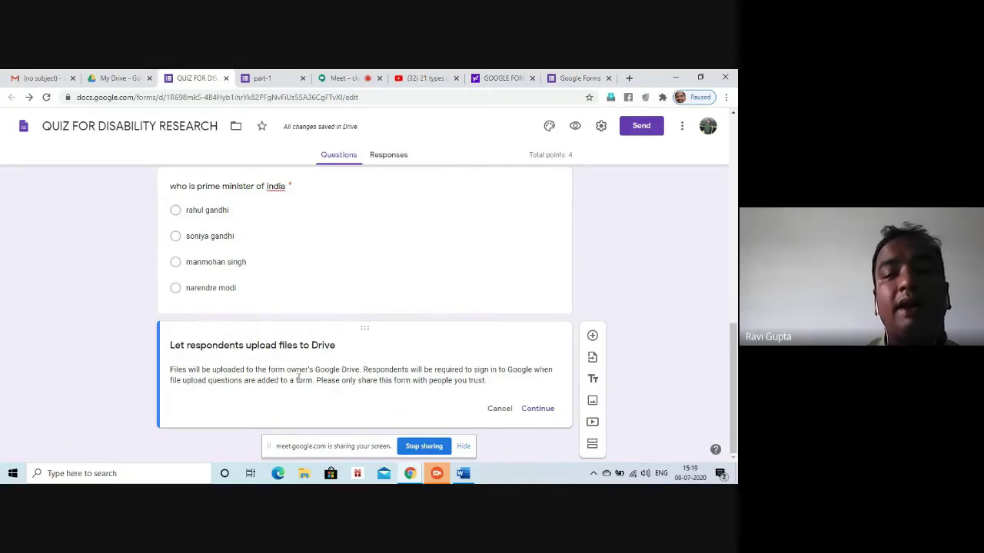
left_click(534, 413)
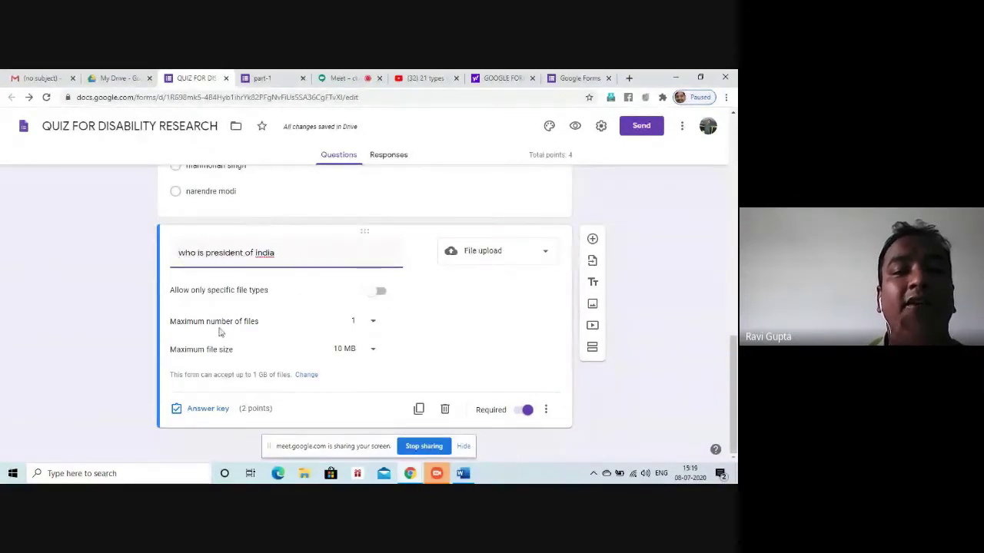
Restrict the upload to PDF files only, with a maximum of 1 file up to 10 MB
left_click(379, 293)
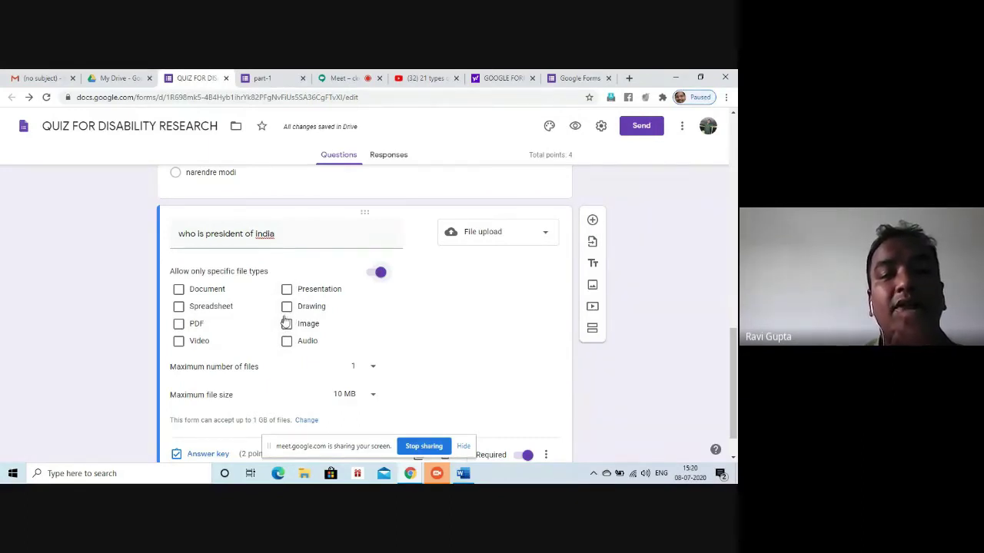
left_click(178, 326)
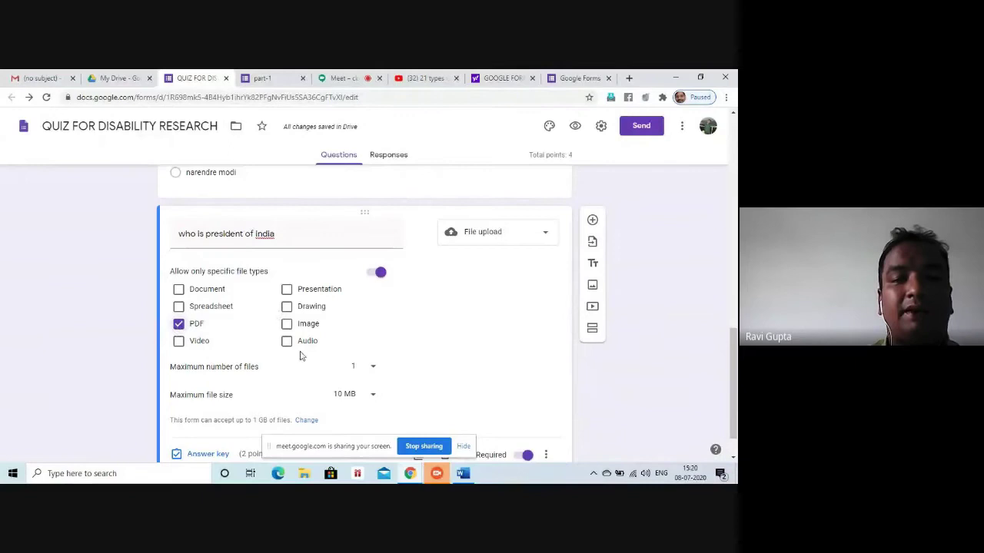
left_click(373, 370)
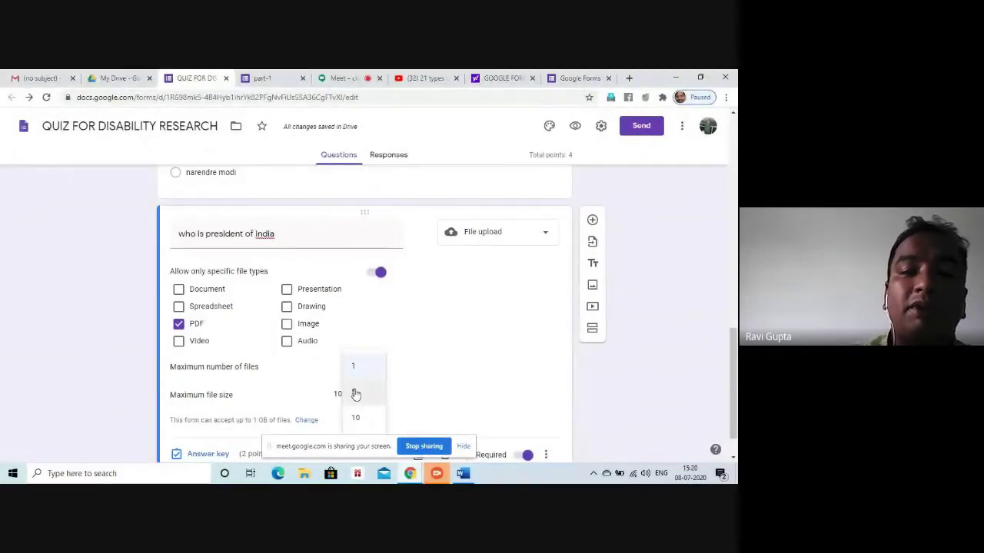
left_click(356, 394)
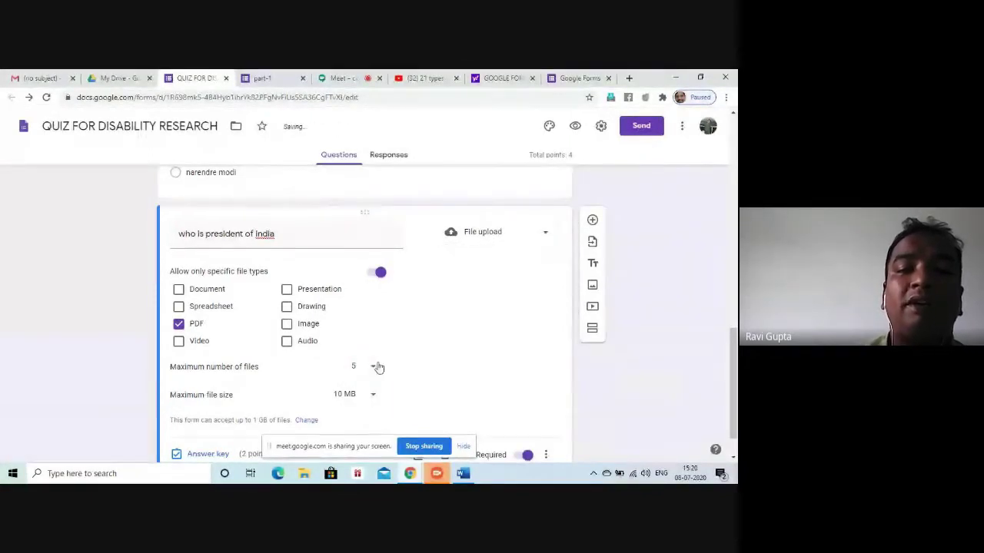
left_click(372, 369)
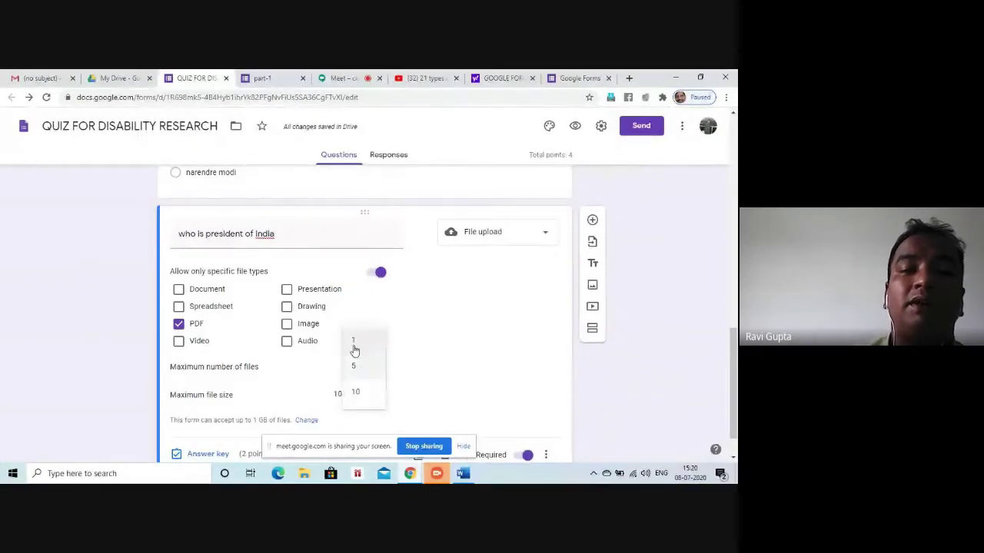
left_click(354, 348)
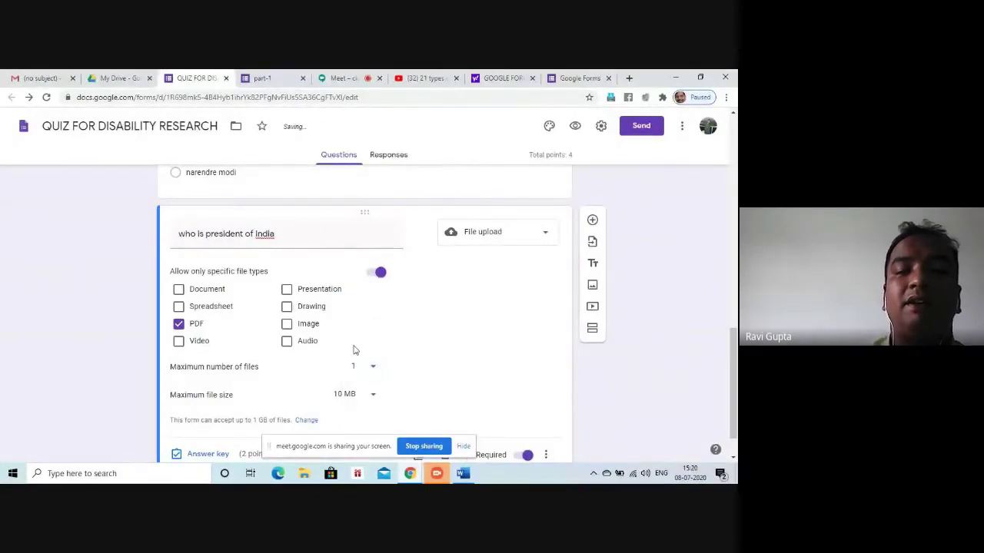
left_click(357, 395)
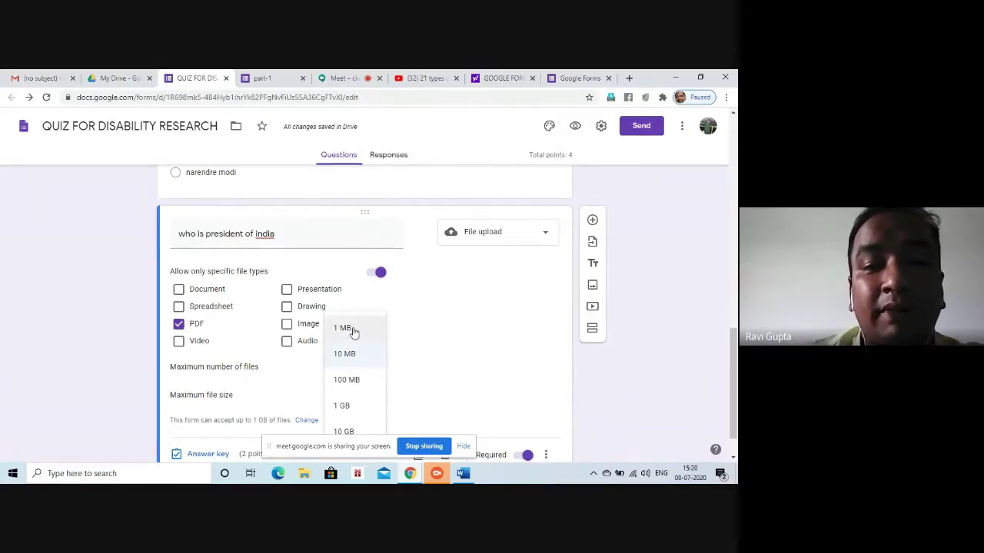
left_click(462, 372)
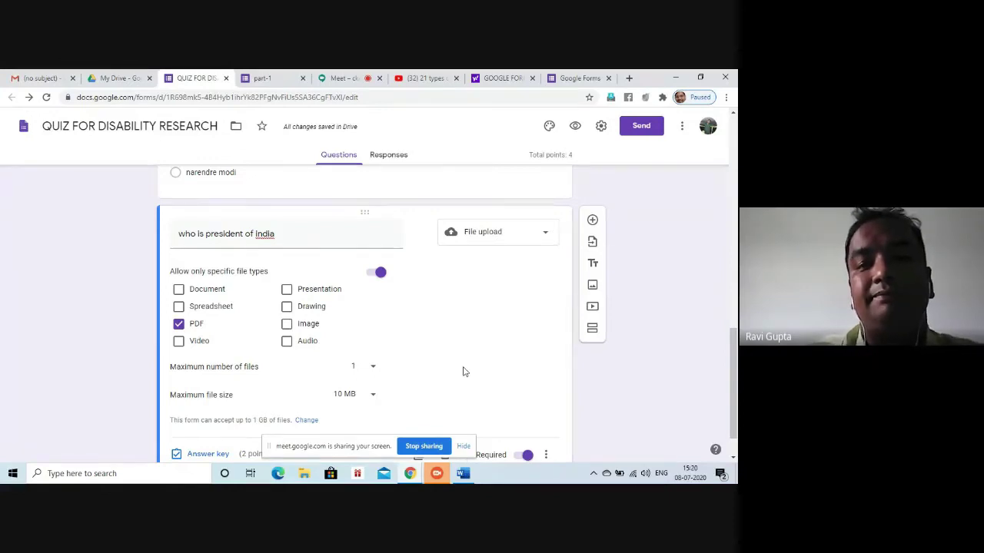
left_click(462, 231)
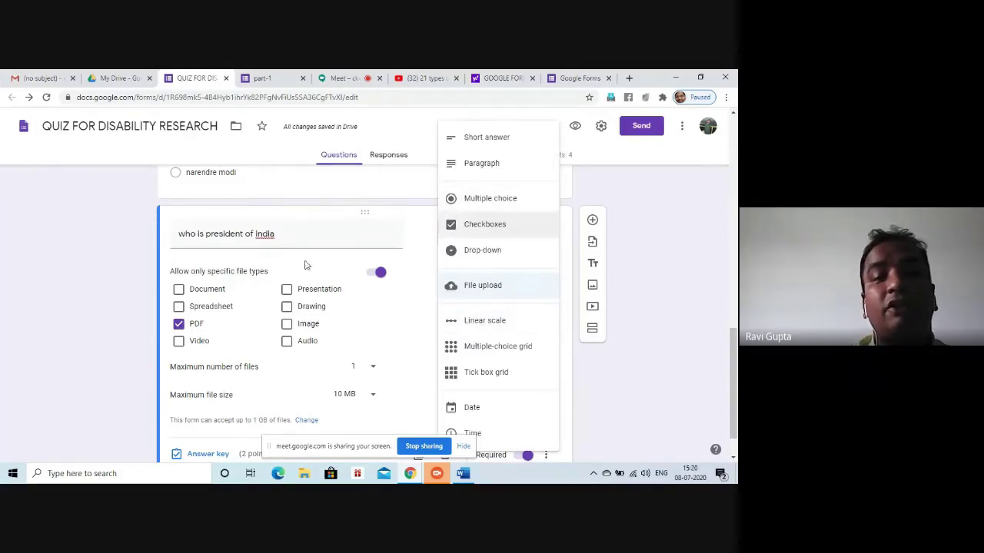
Make the question a checkbox question titled 'number greater than 5 is'
left_click(494, 224)
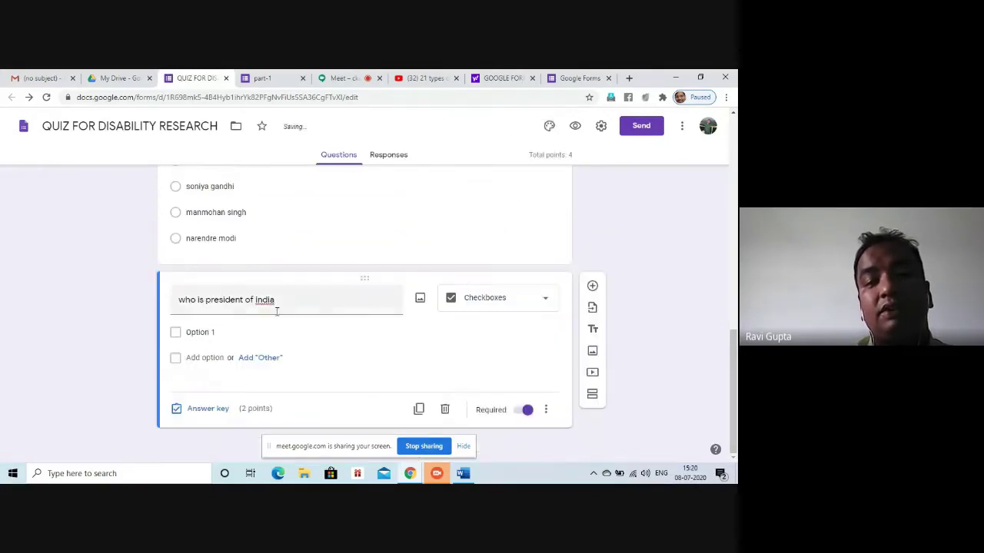
triple_click(284, 305)
type("=")
key("BackSpace")
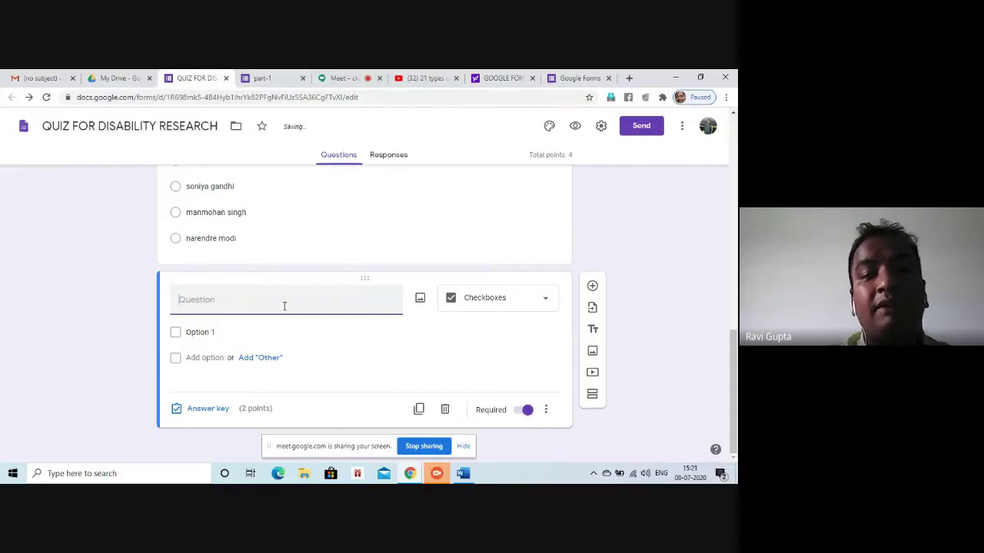
type("number")
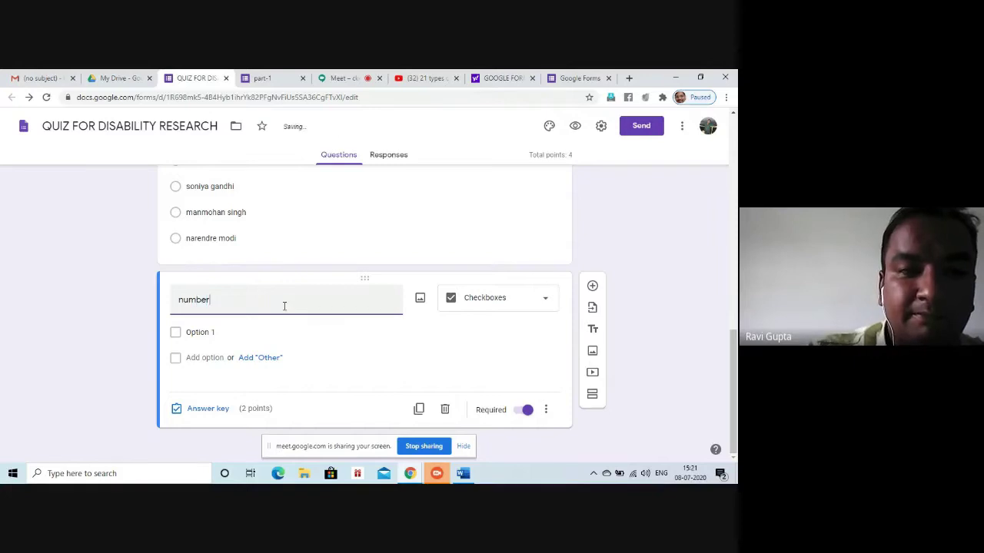
type(" grea")
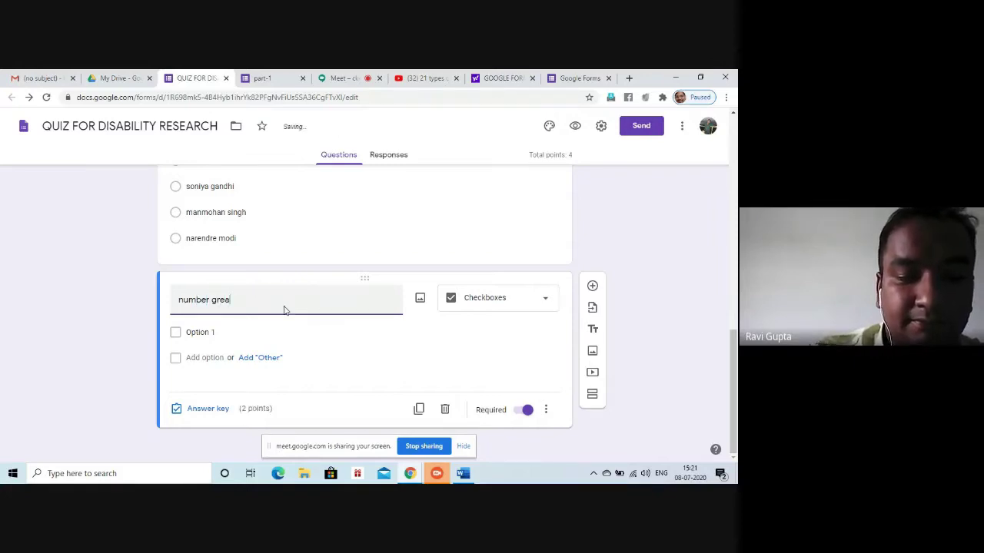
type("ter than")
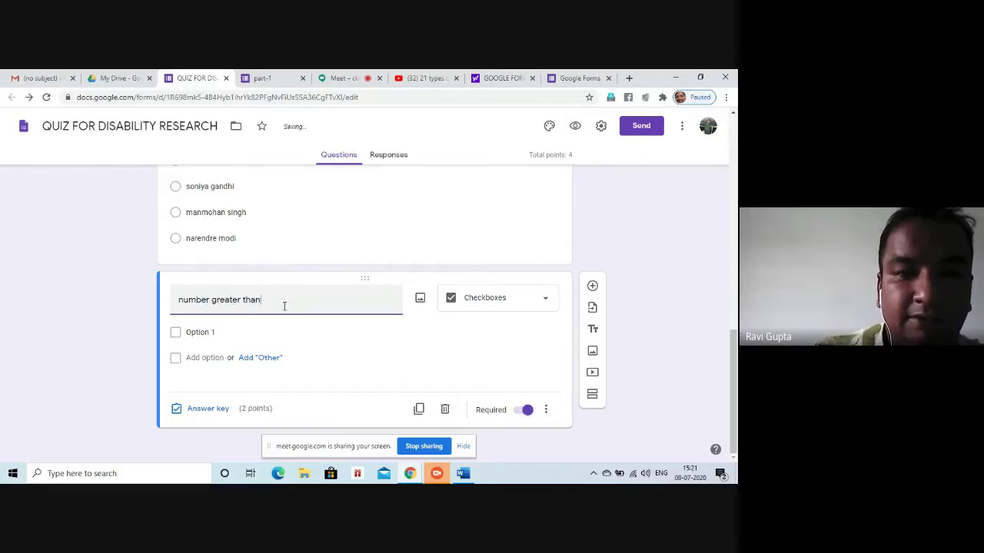
type(" 5")
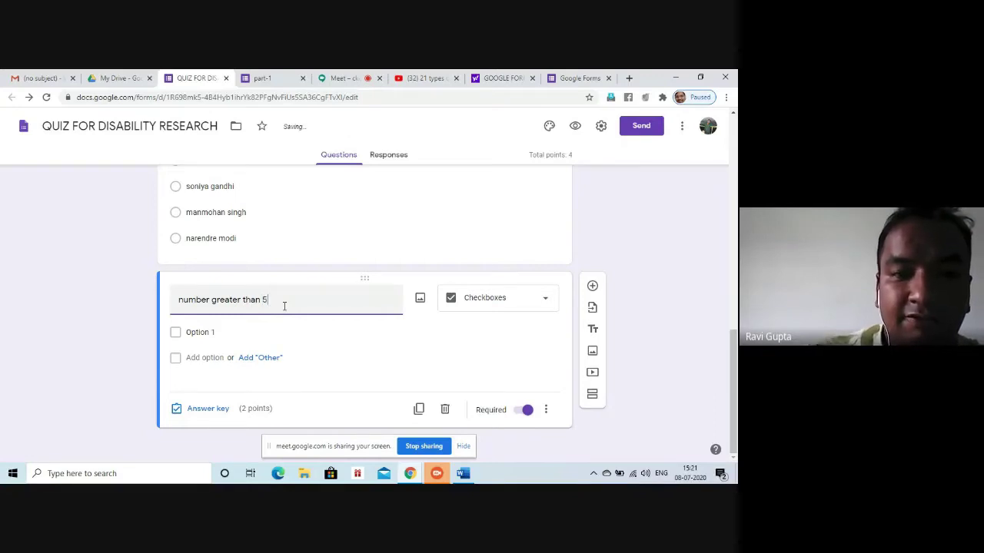
type(" is")
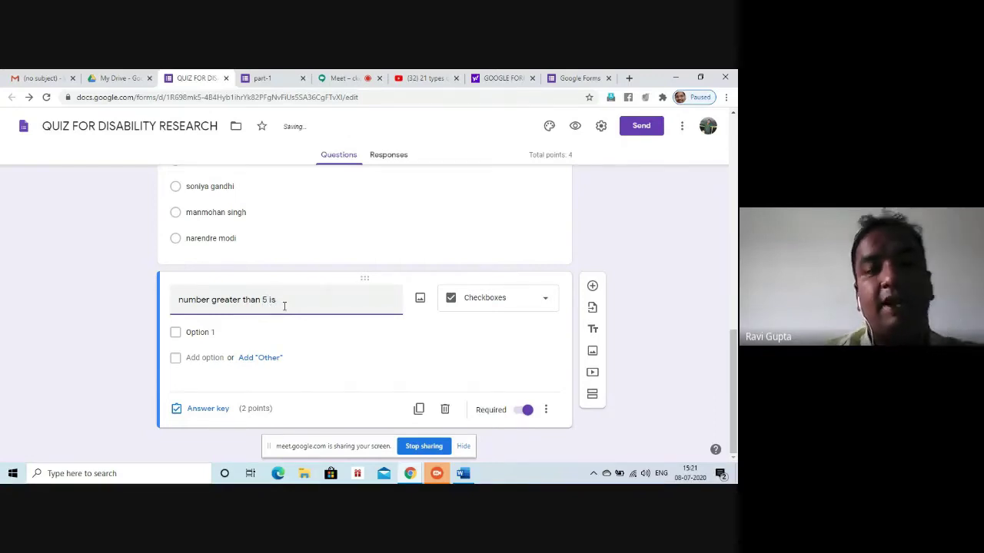
Enter the checkbox options 4, 6, 7 and 2
left_click(195, 334)
type("4")
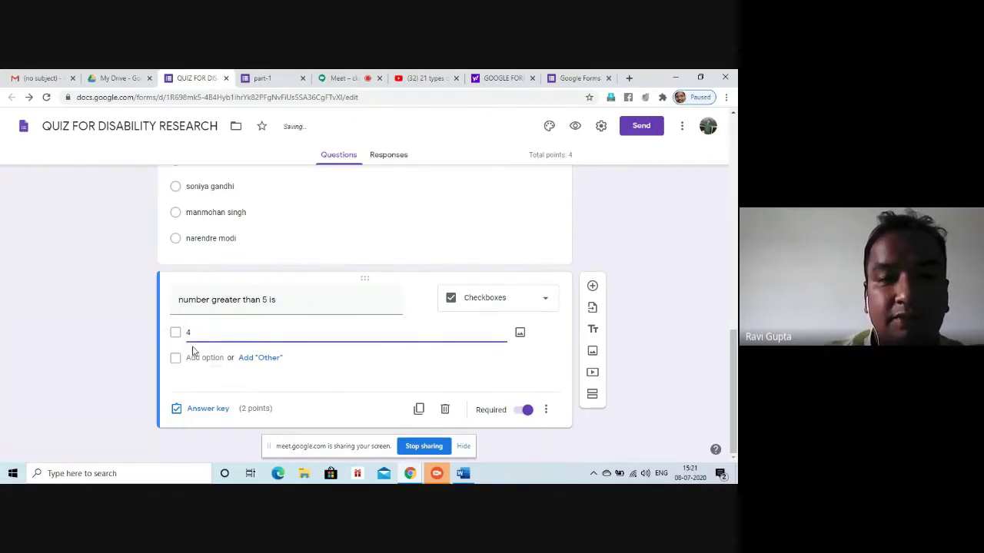
left_click(194, 357)
type("6")
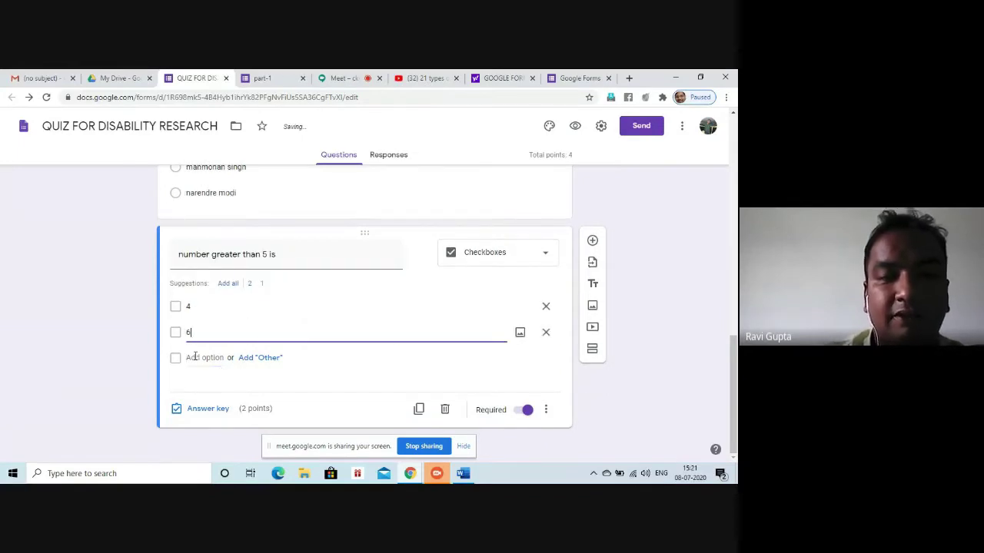
left_click(207, 357)
type("7")
left_click(208, 359)
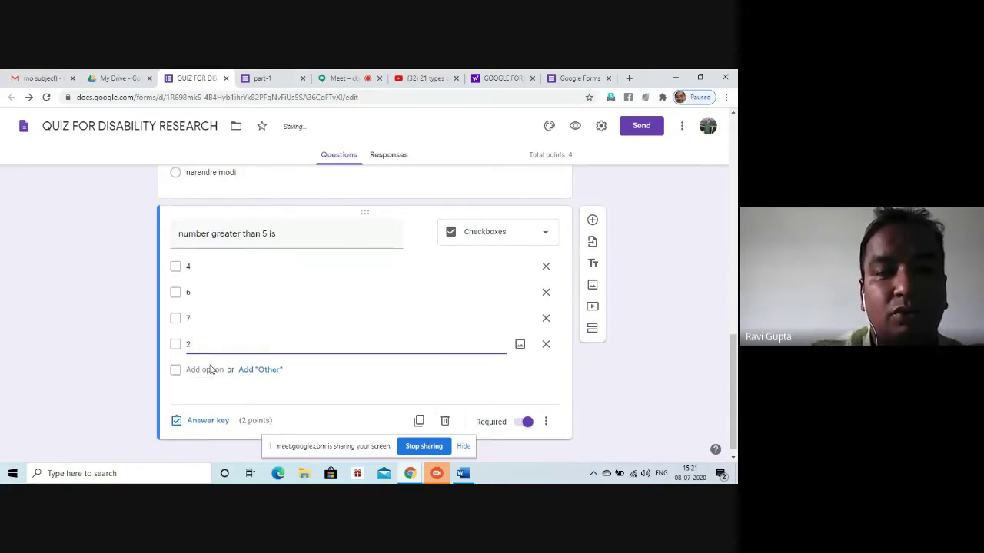
left_click(538, 377)
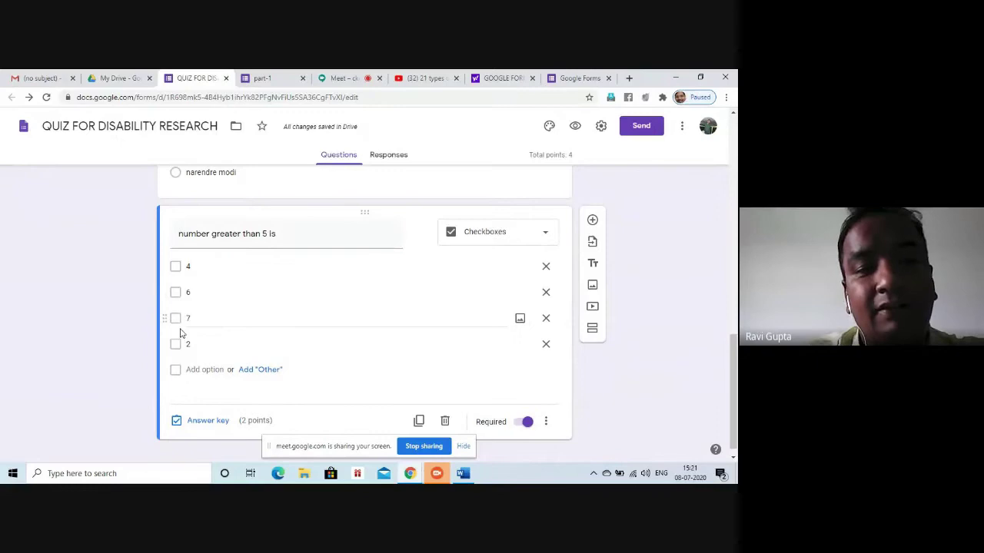
left_click(199, 421)
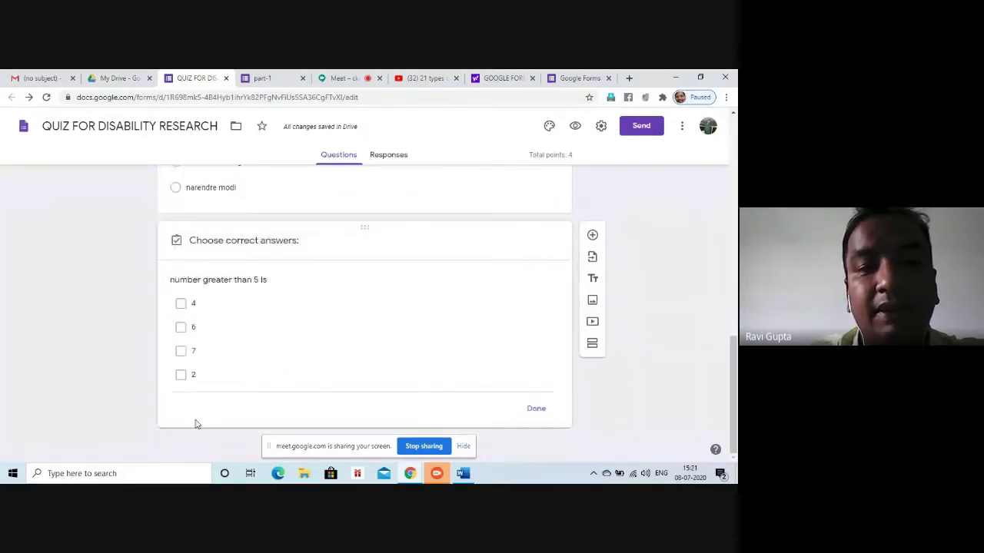
Mark 6 and 7 as correct answers in the answer key, then preview the form
left_click(181, 315)
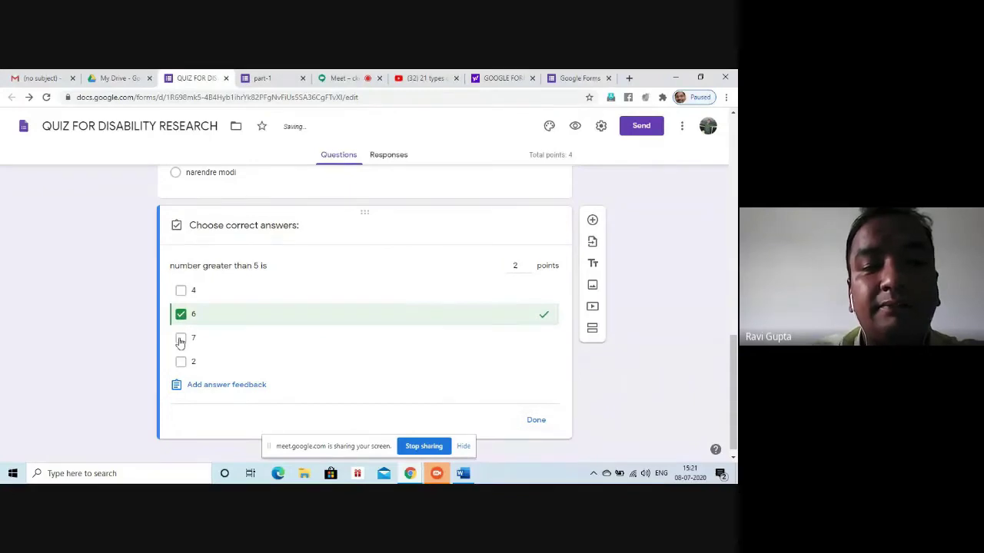
left_click(180, 339)
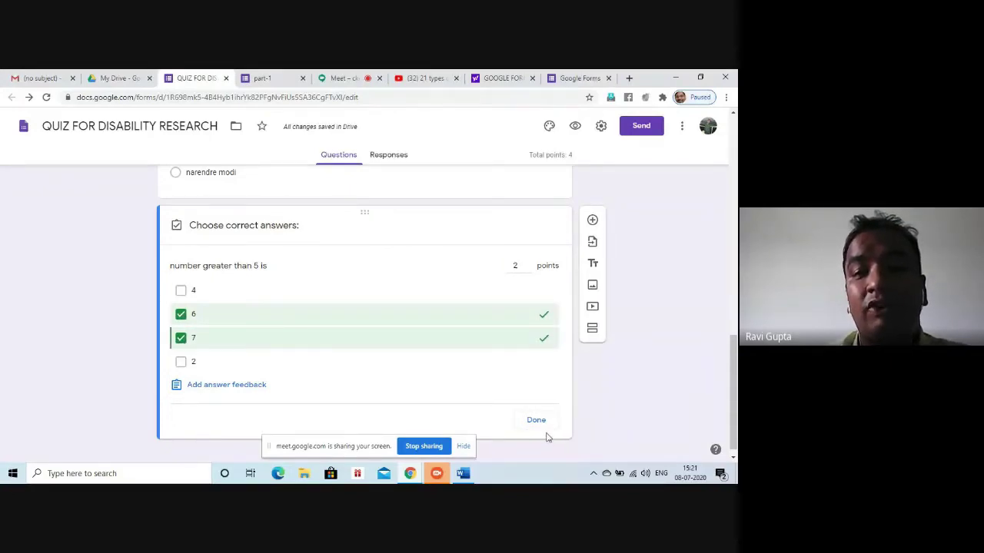
left_click(536, 422)
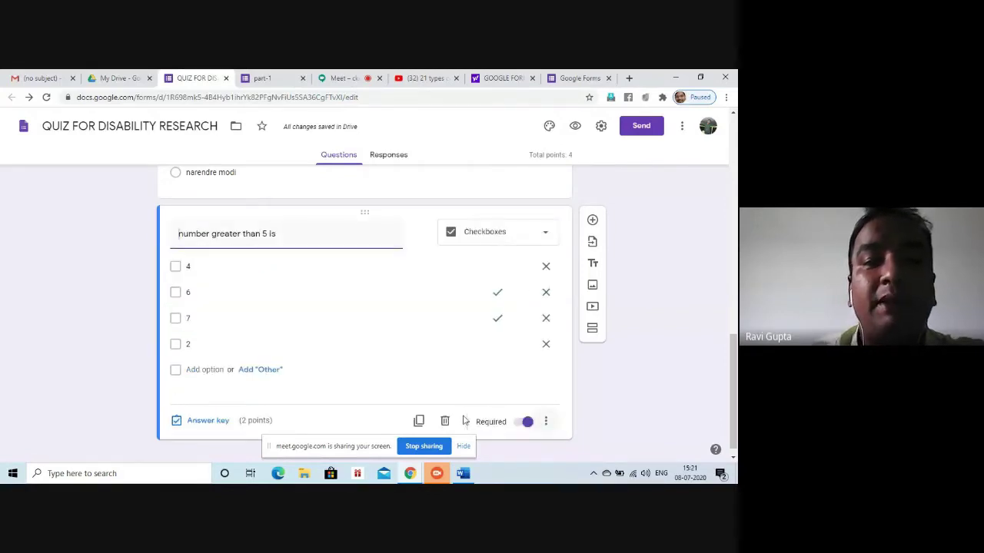
left_click(574, 127)
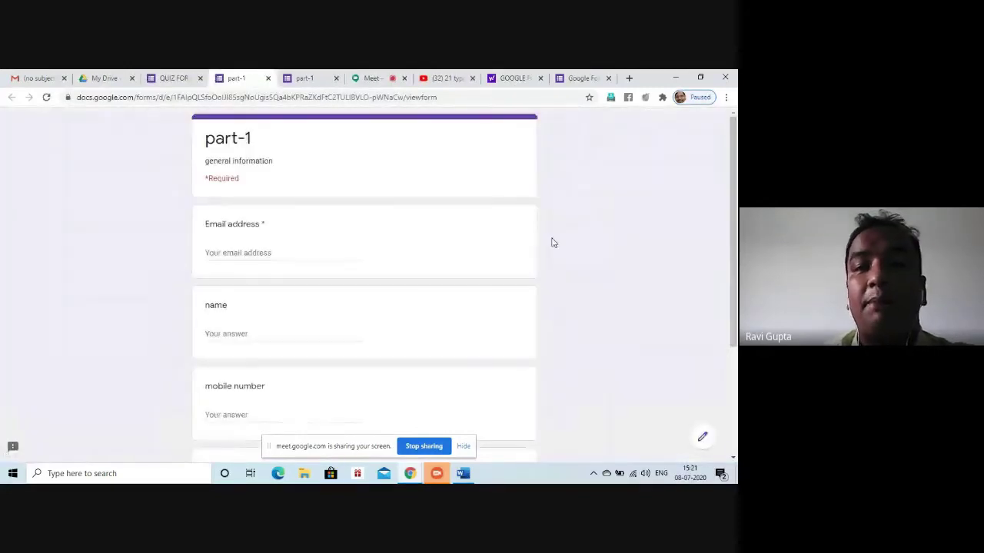
Fill in the test response's email address, respondent's name and a partial mobile number
left_click(247, 256)
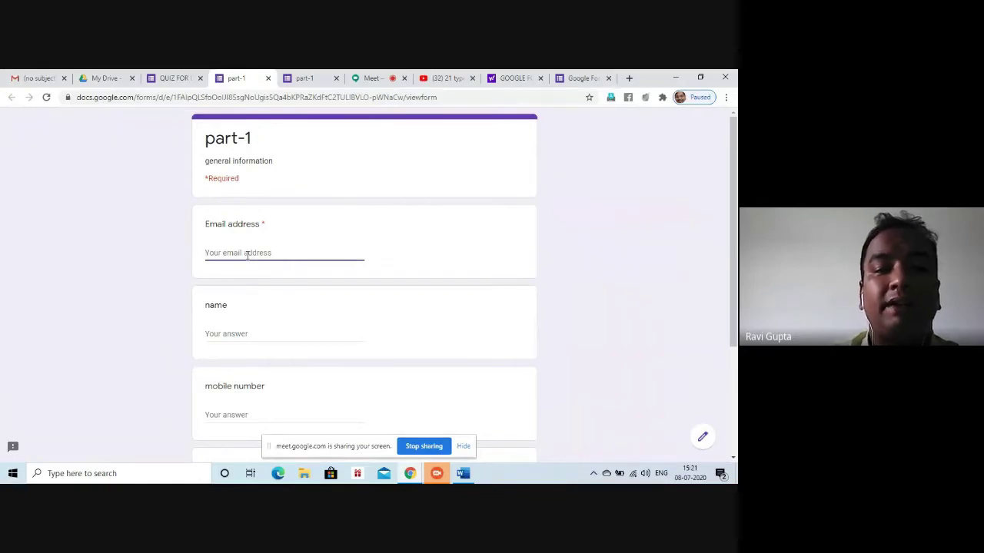
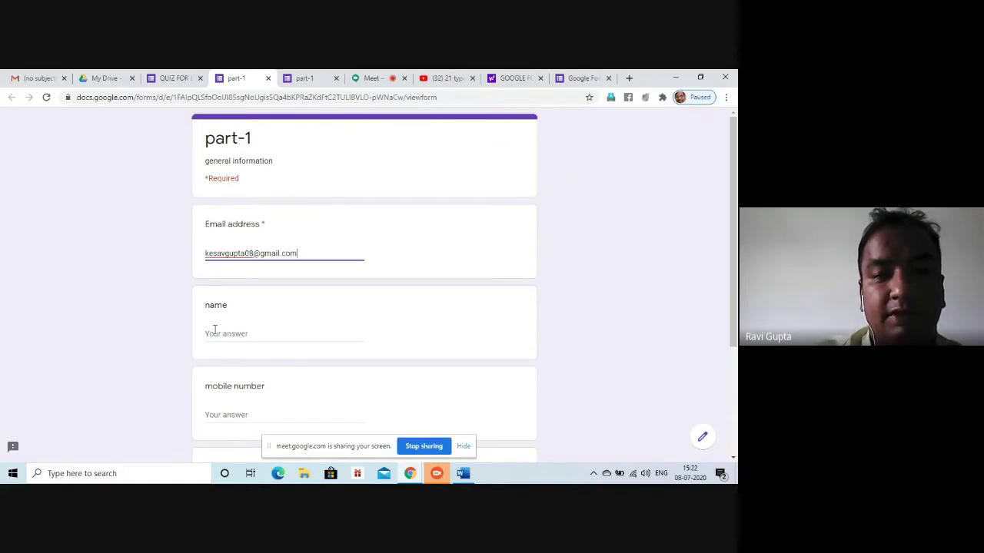
left_click(215, 332)
type("ravi")
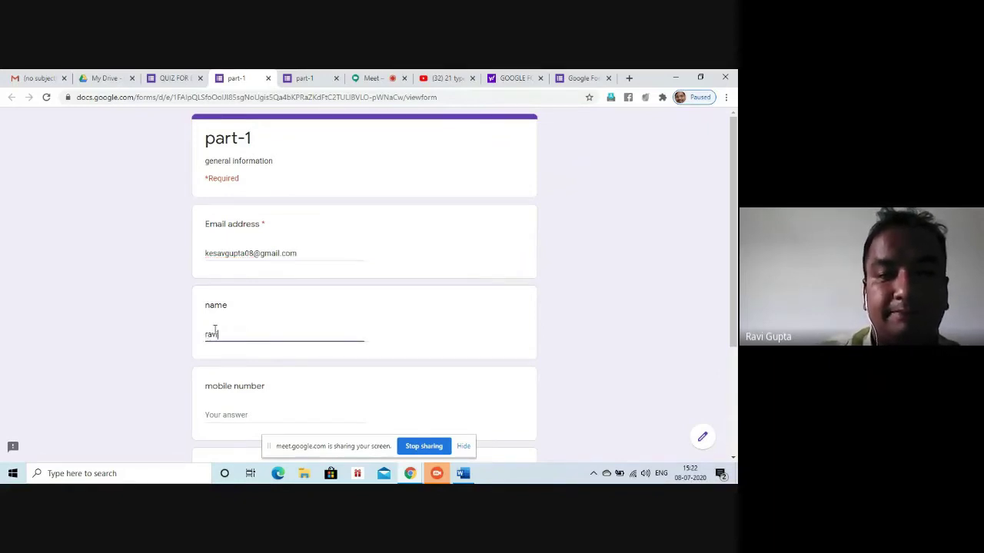
left_click(232, 416)
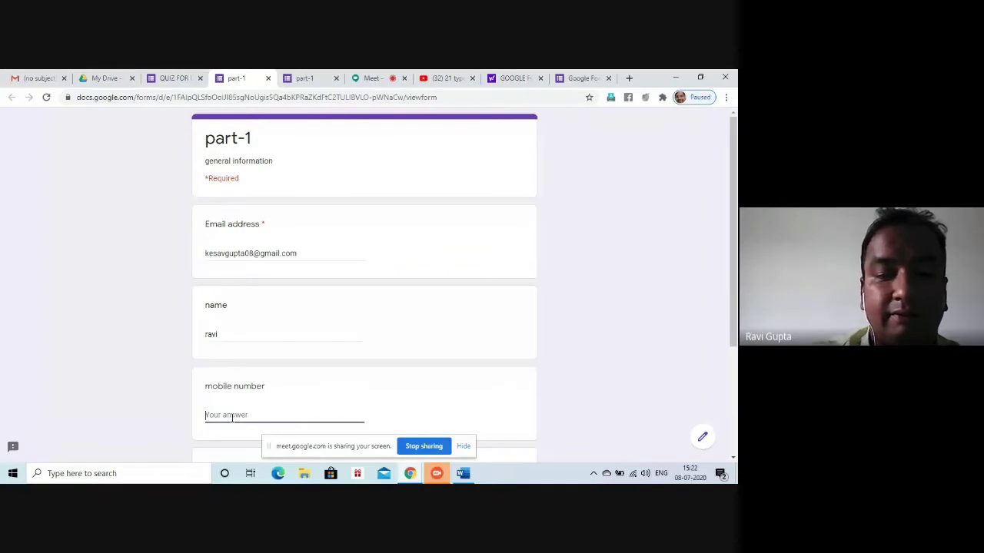
type("9876543210")
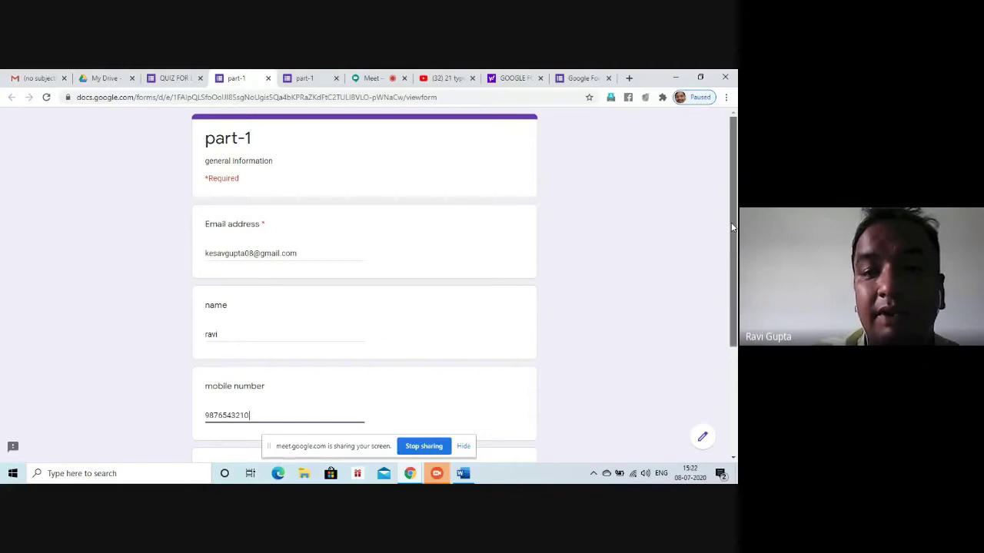
scroll(232, 419, "down", 2)
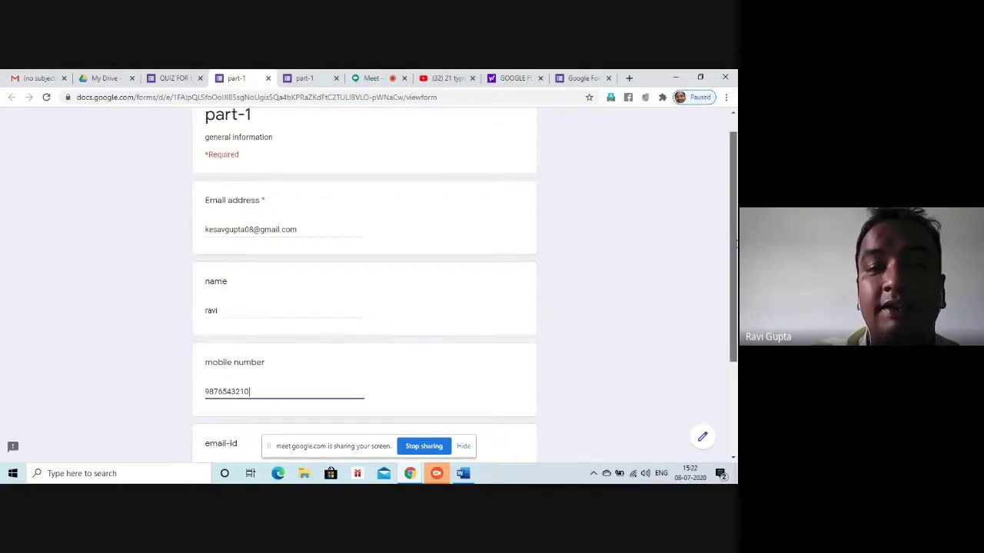
scroll(364, 307, "down", 2)
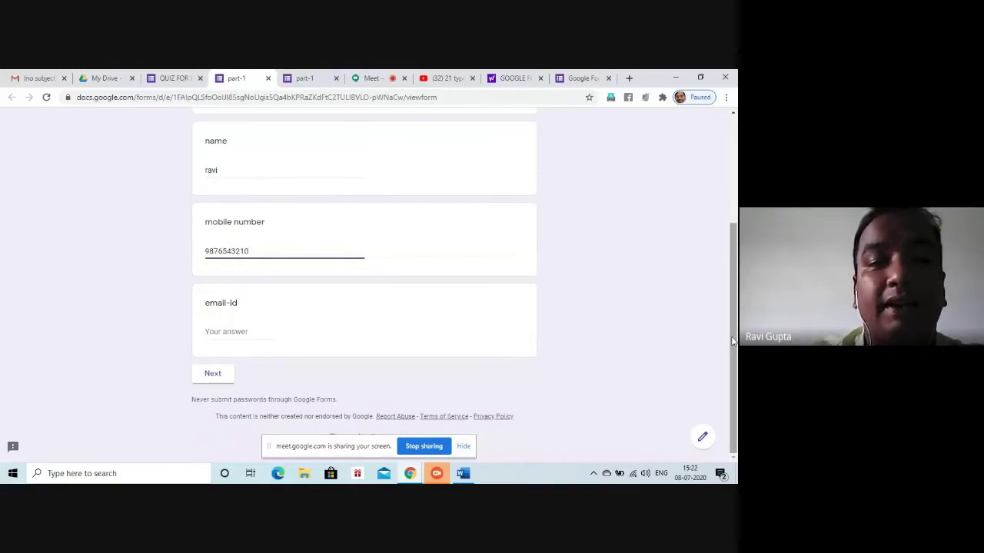
left_click(411, 341)
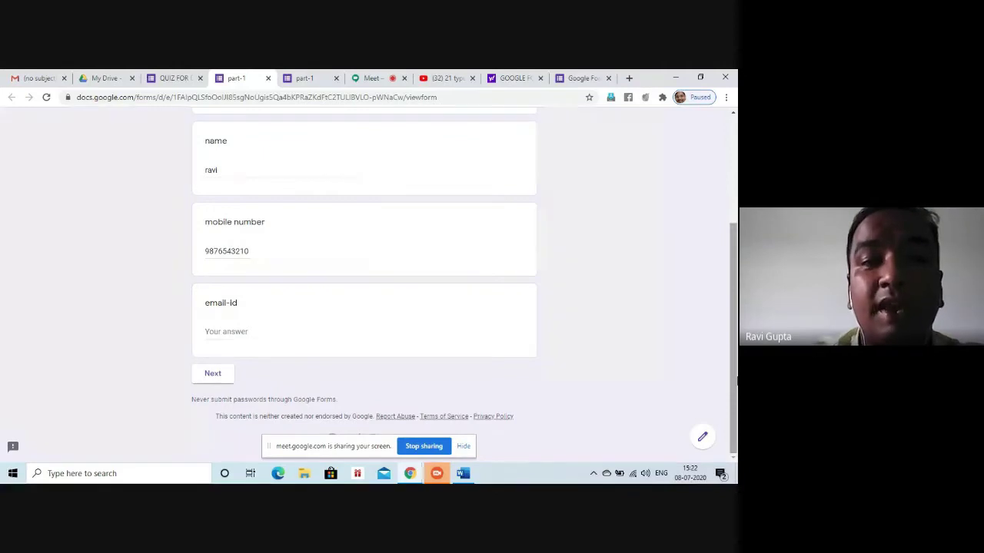
scroll(732, 338, "up", 3)
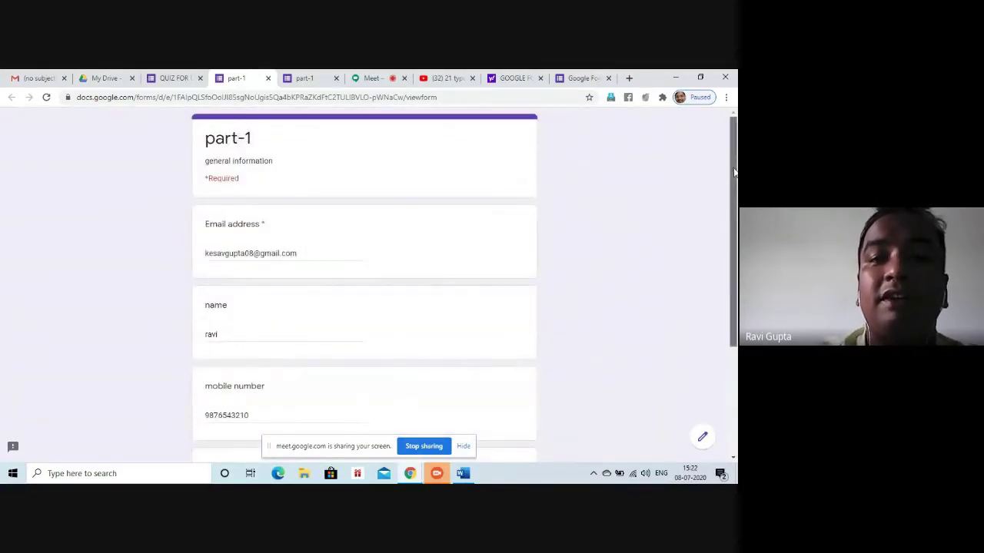
left_click_drag(735, 196, 736, 270)
scroll(296, 337, "up", 3)
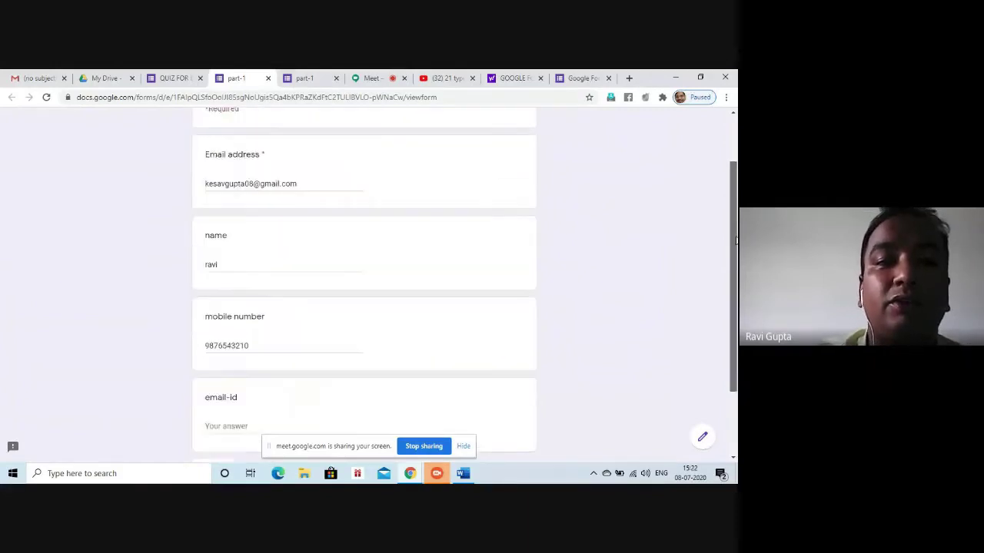
scroll(296, 338, "down", 4)
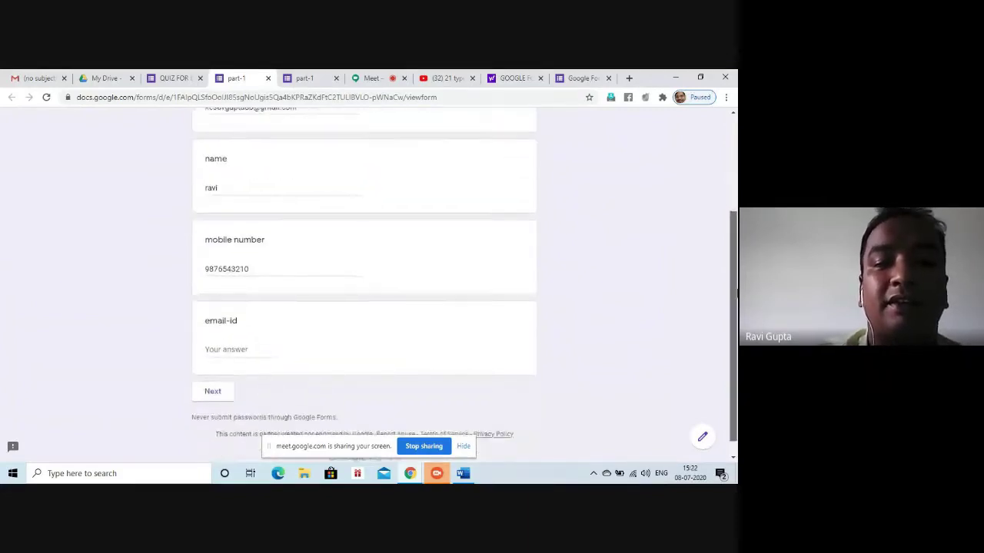
Enter an email address as the email-id answer, which fails the number check, and return to the editor
left_click(255, 346)
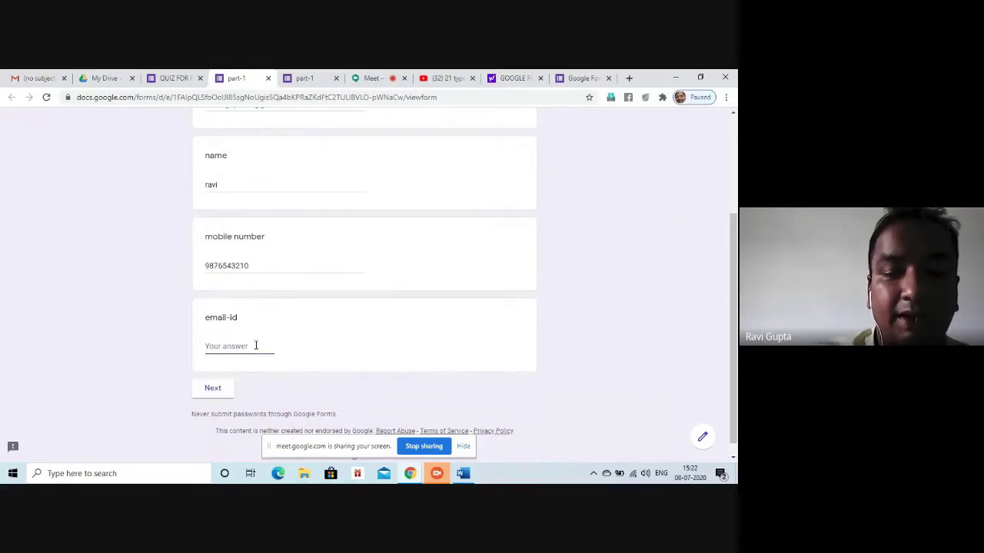
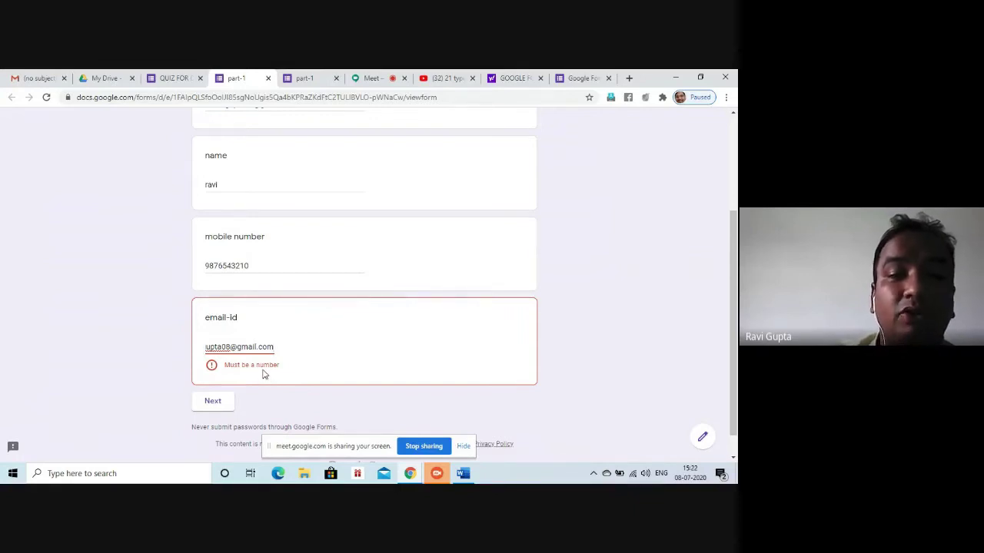
left_click(176, 78)
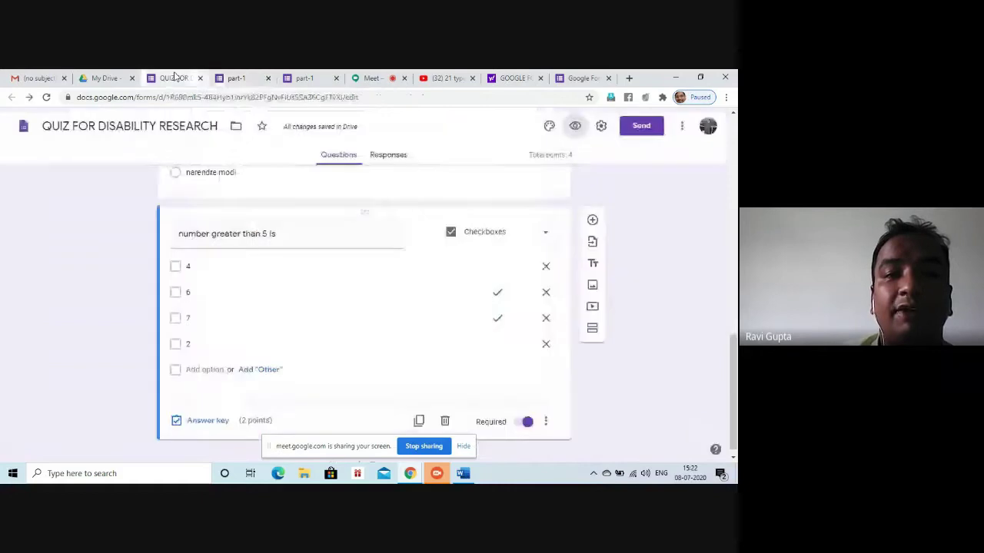
Change the email-id question's response validation from Number to Text (Contains) and return to the preview
left_click_drag(734, 369, 727, 235)
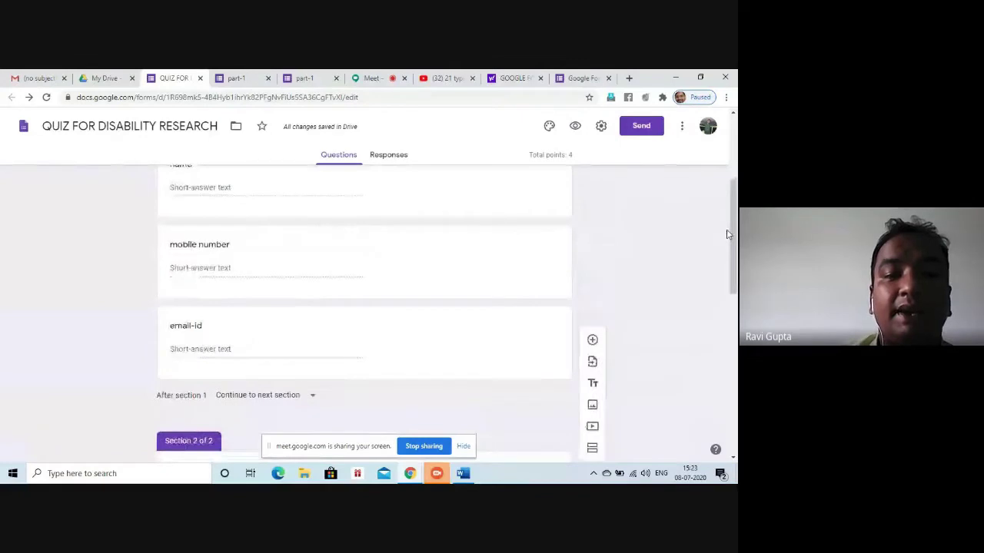
left_click(230, 352)
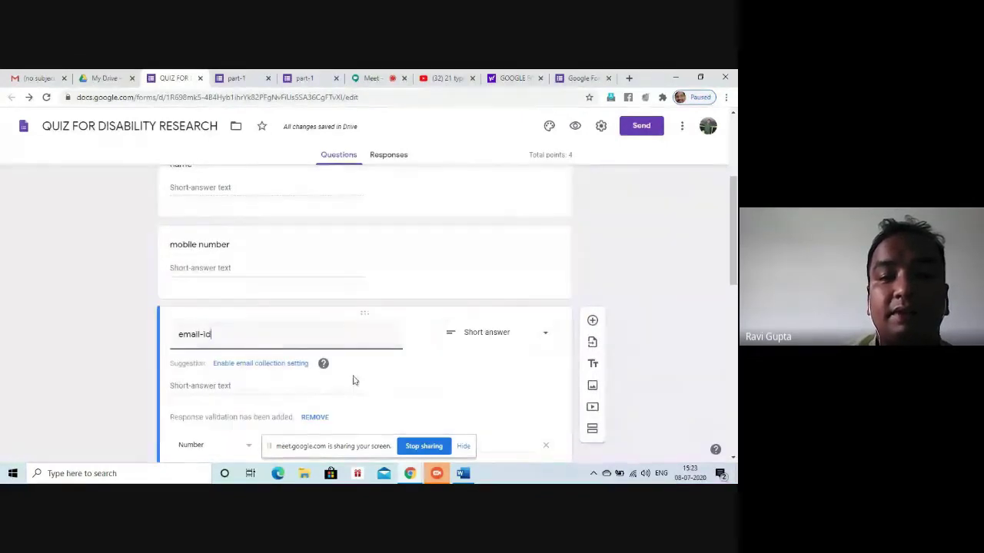
scroll(214, 246, "down", 3)
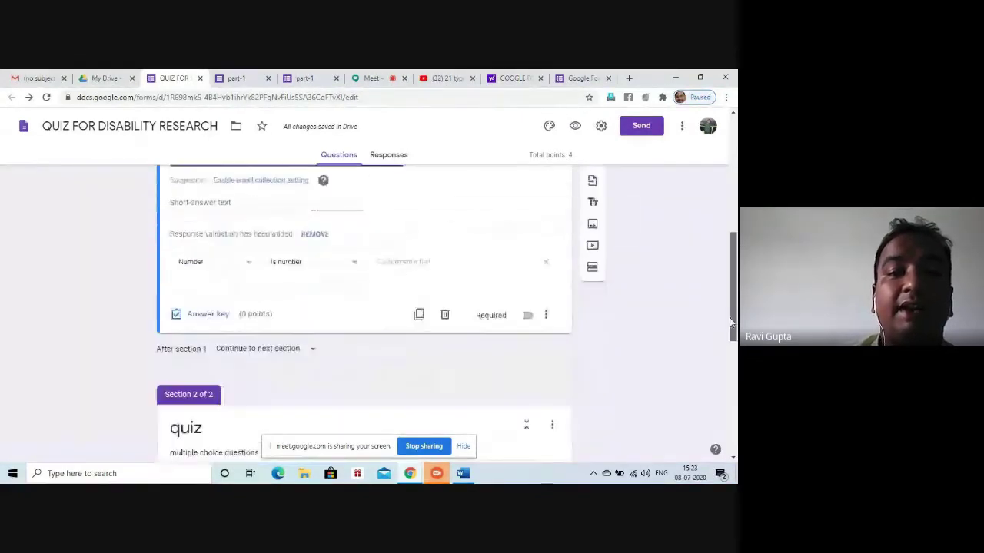
left_click(223, 272)
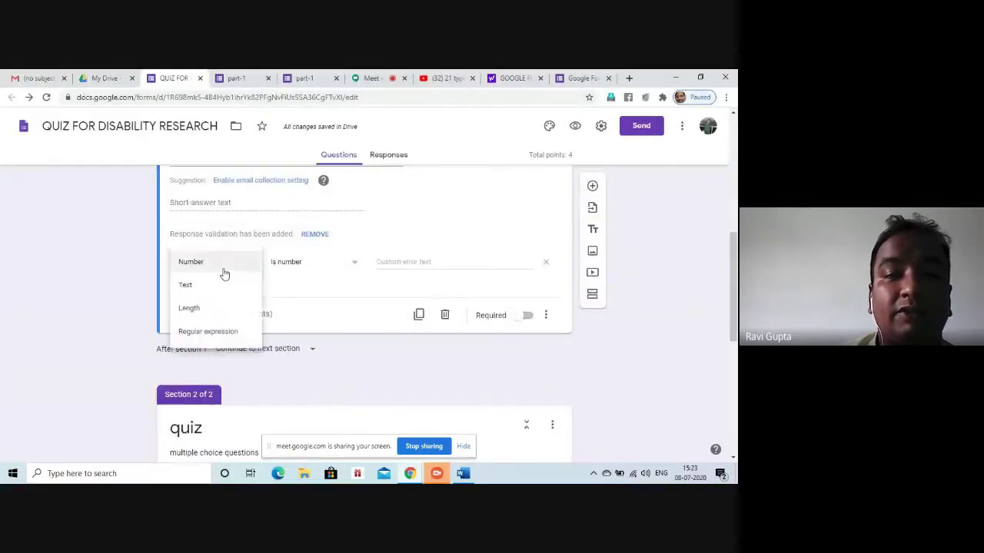
left_click(235, 78)
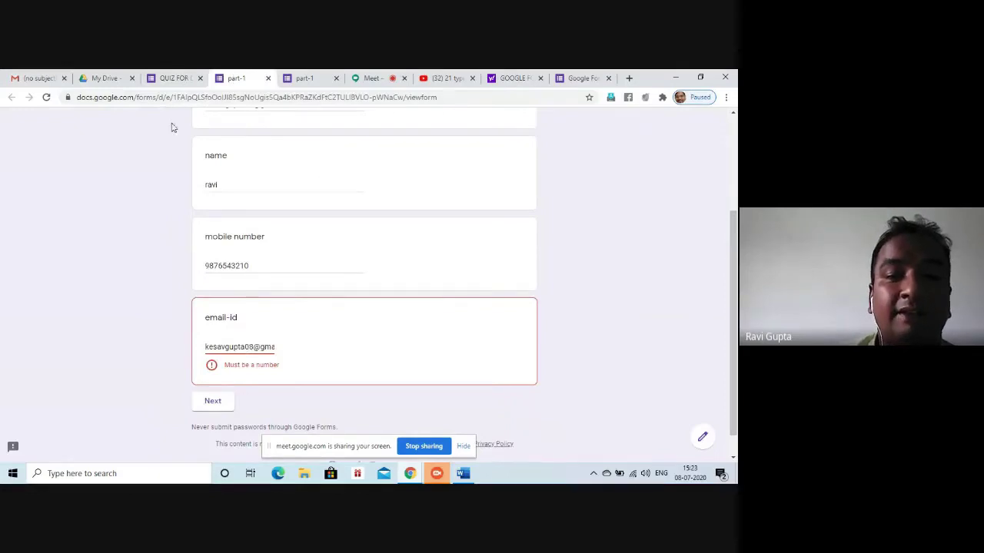
left_click(174, 78)
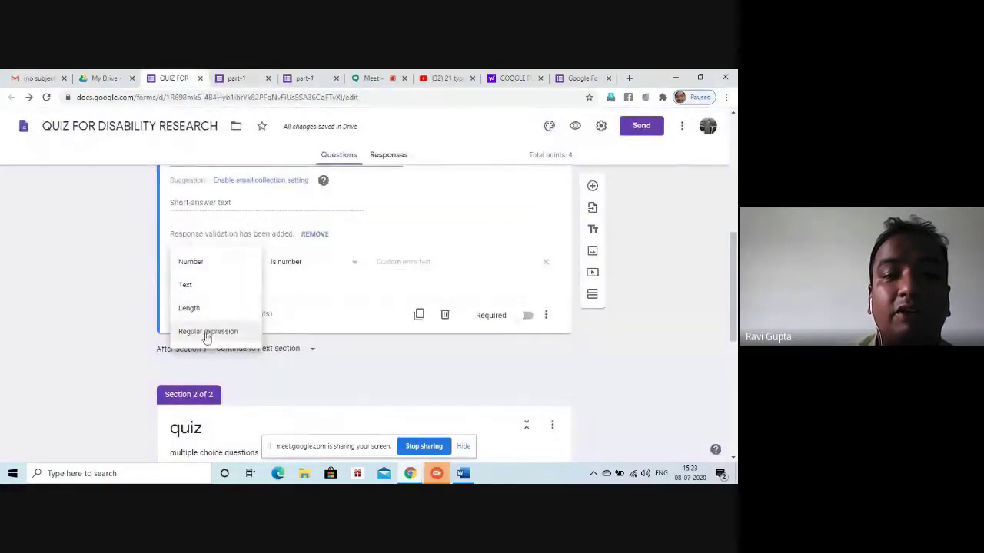
left_click(198, 289)
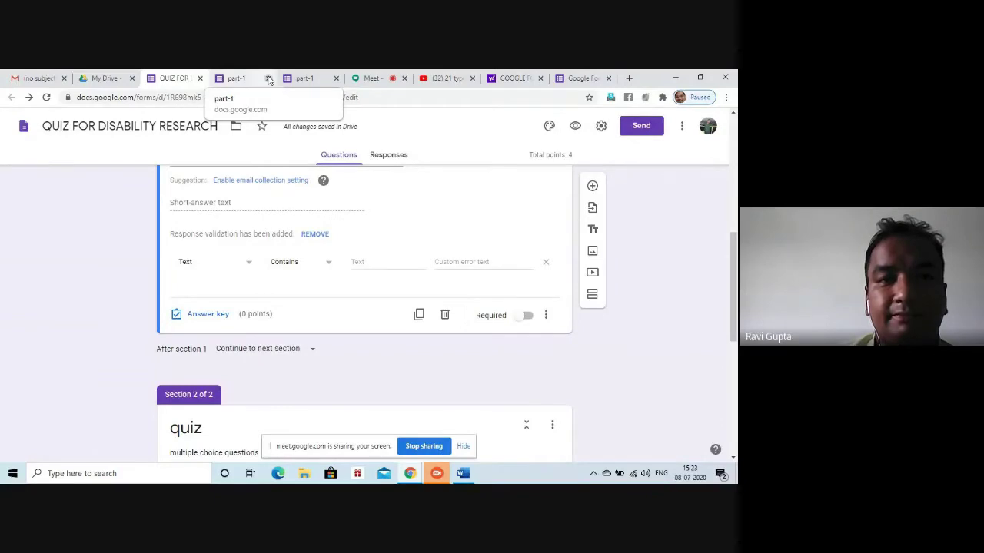
left_click(260, 79)
left_click(412, 165)
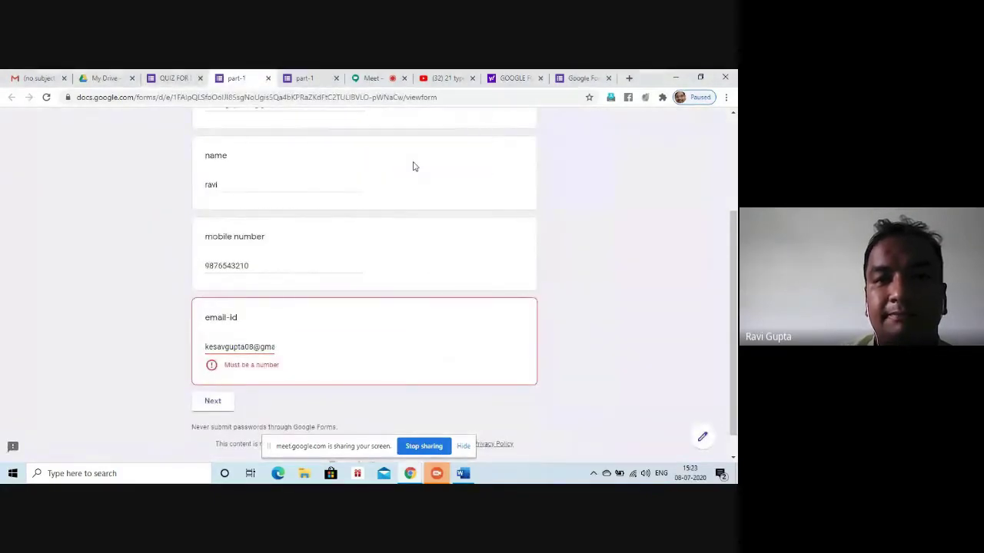
In a fresh preview, enter the respondent's email address, name and mobile number
left_click(574, 128)
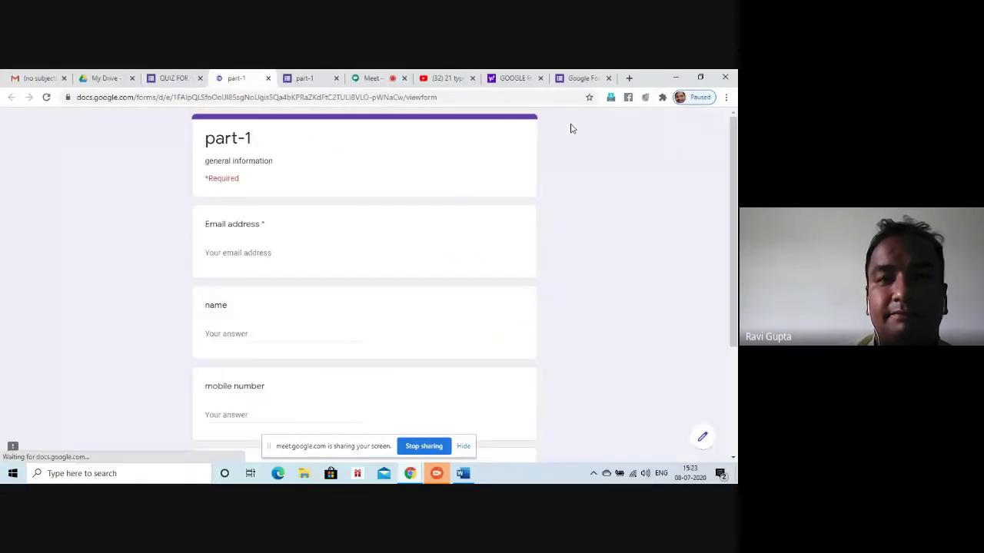
left_click(247, 252)
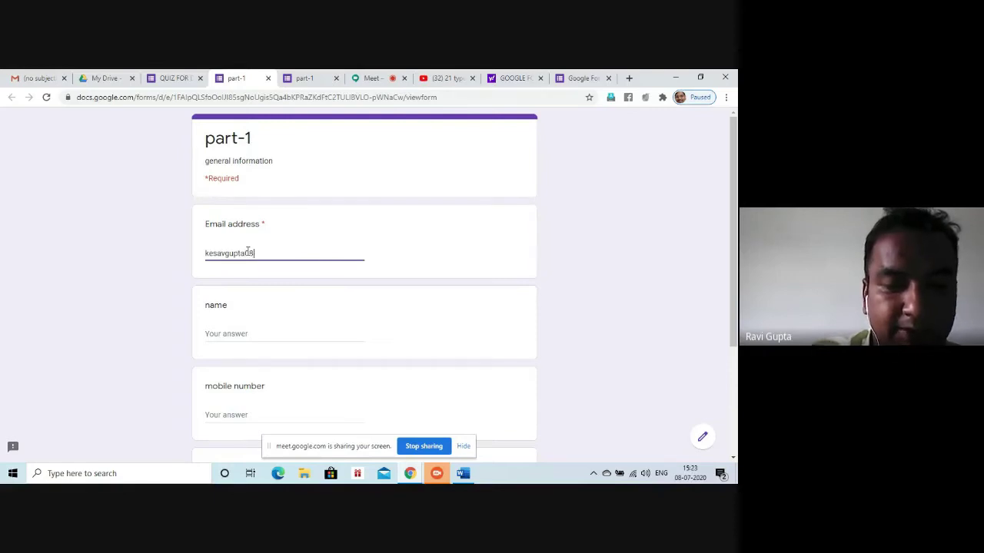
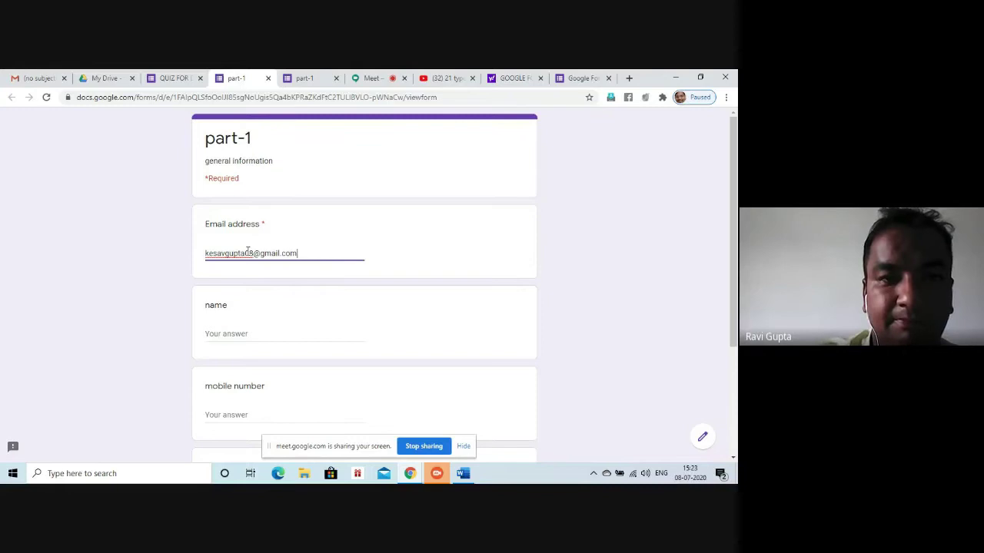
left_click(233, 334)
type("ravi")
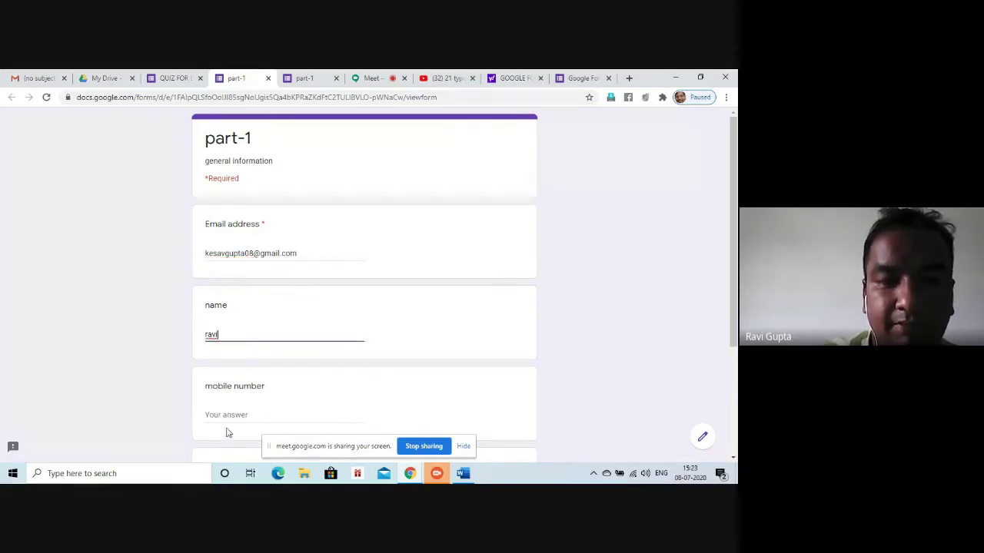
left_click(243, 411)
type("9876543210")
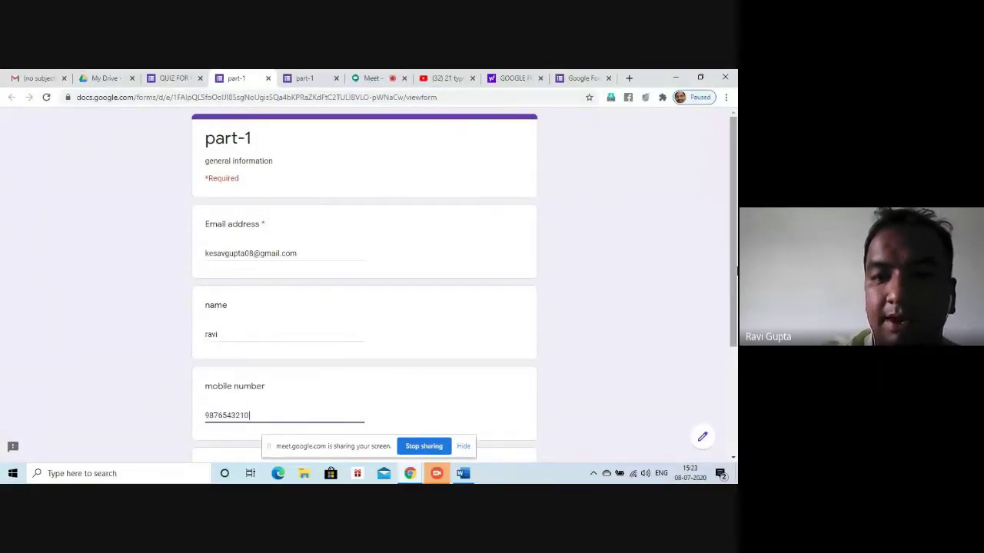
Enter the respondent's email address as the email-id answer and advance to the quiz section
scroll(733, 400, "down", 2)
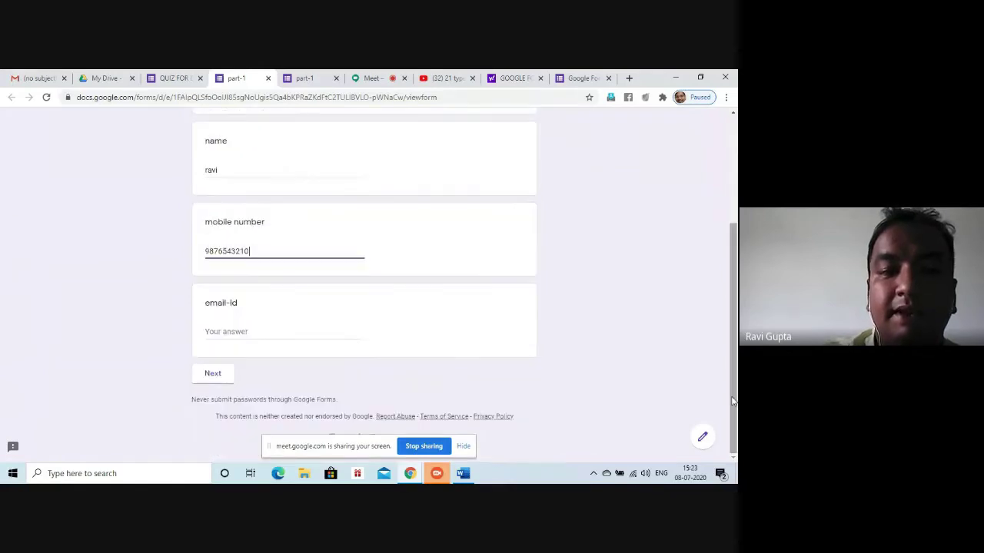
left_click(285, 329)
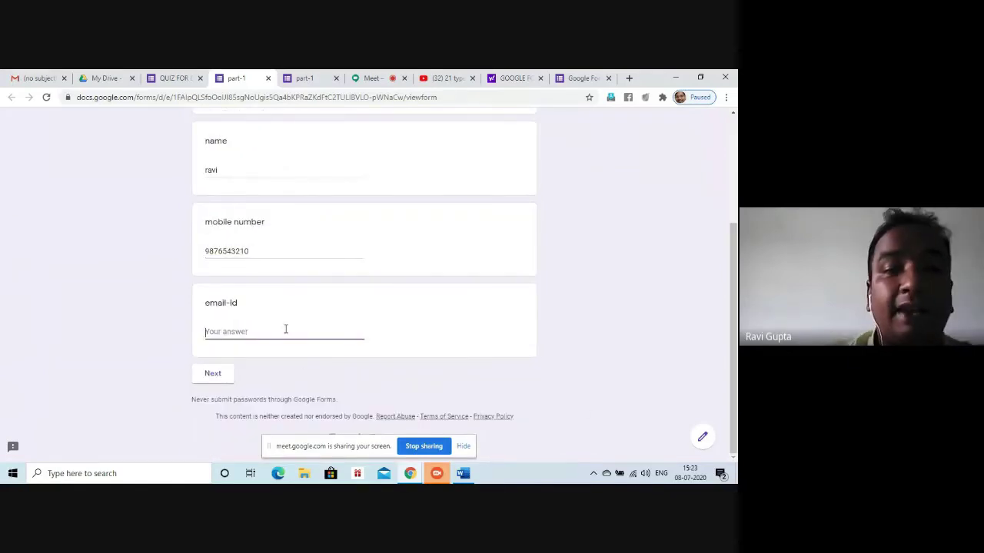
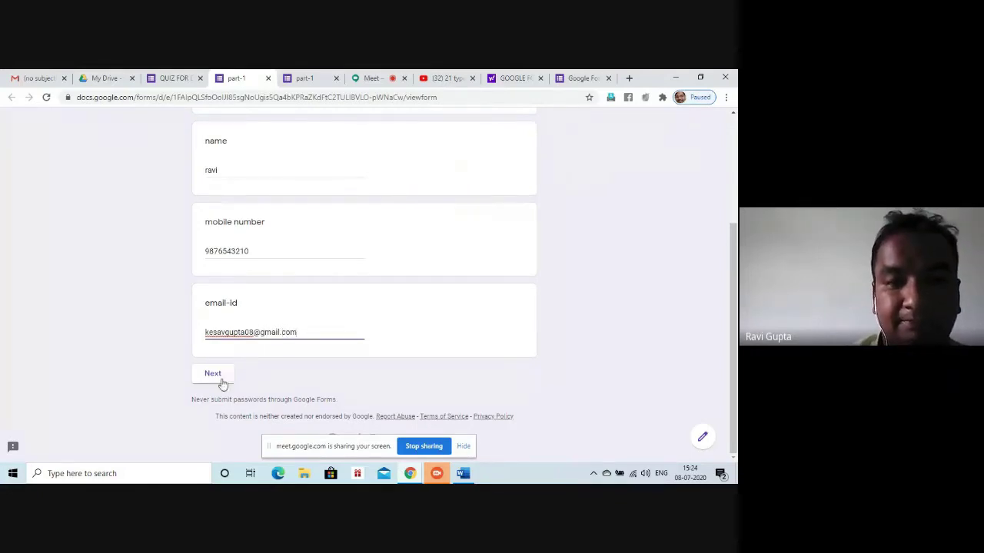
left_click(222, 382)
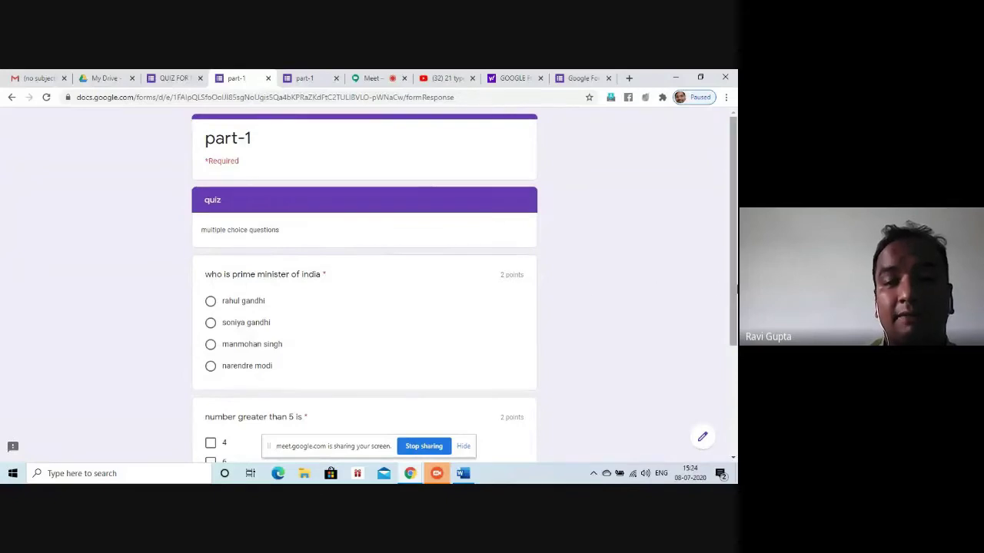
Answer narendre modi, tick 7 and 2, and submit the test response
scroll(733, 289, "down", 1)
scroll(733, 289, "down", 2)
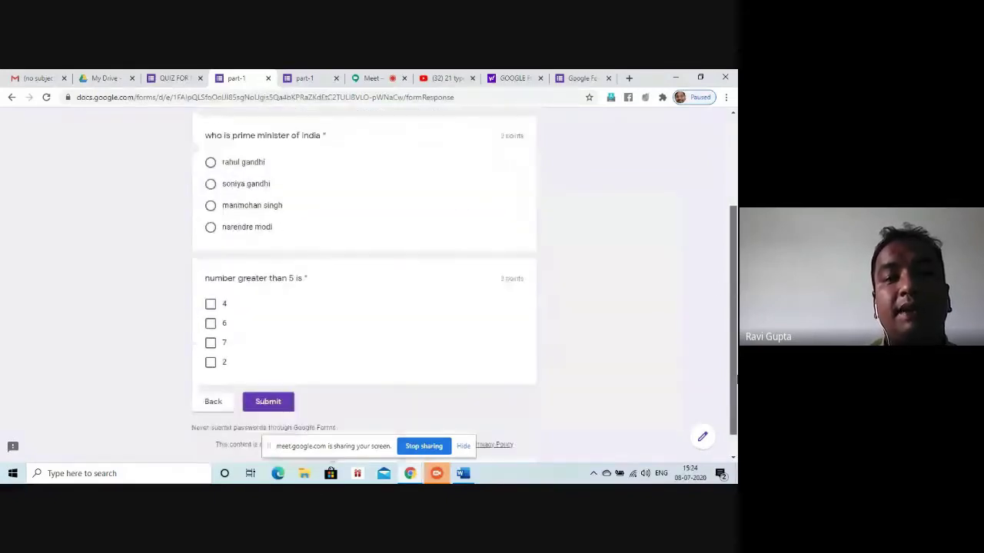
left_click(210, 229)
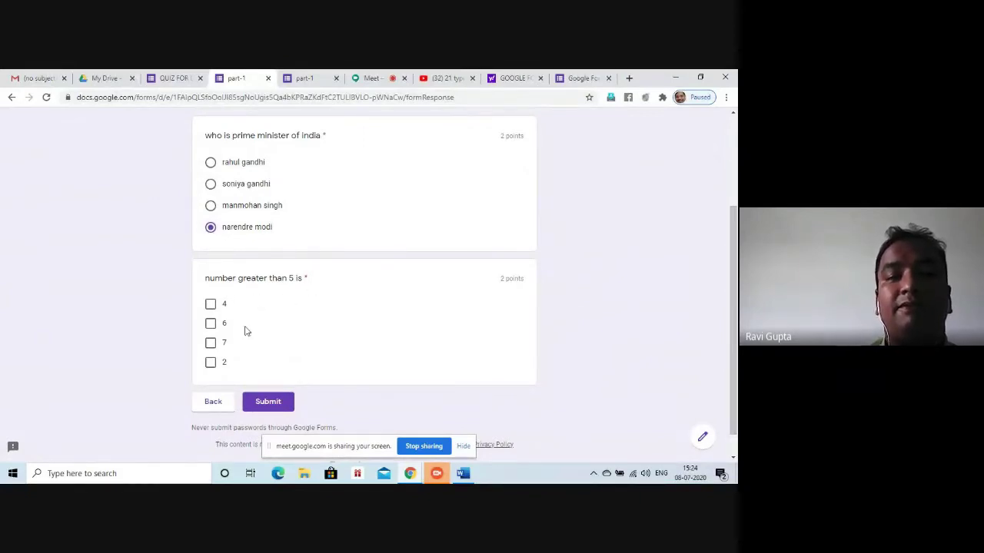
left_click(210, 344)
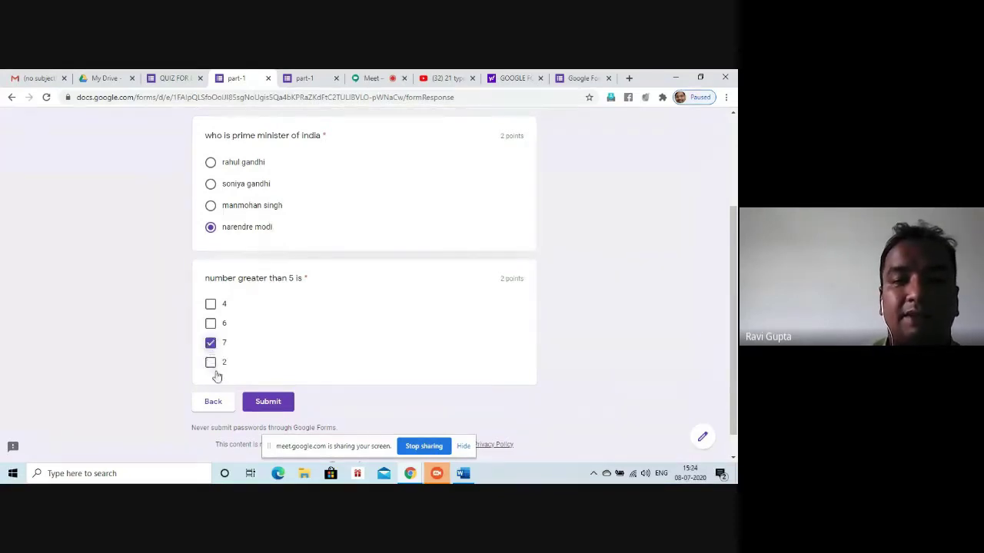
left_click(210, 364)
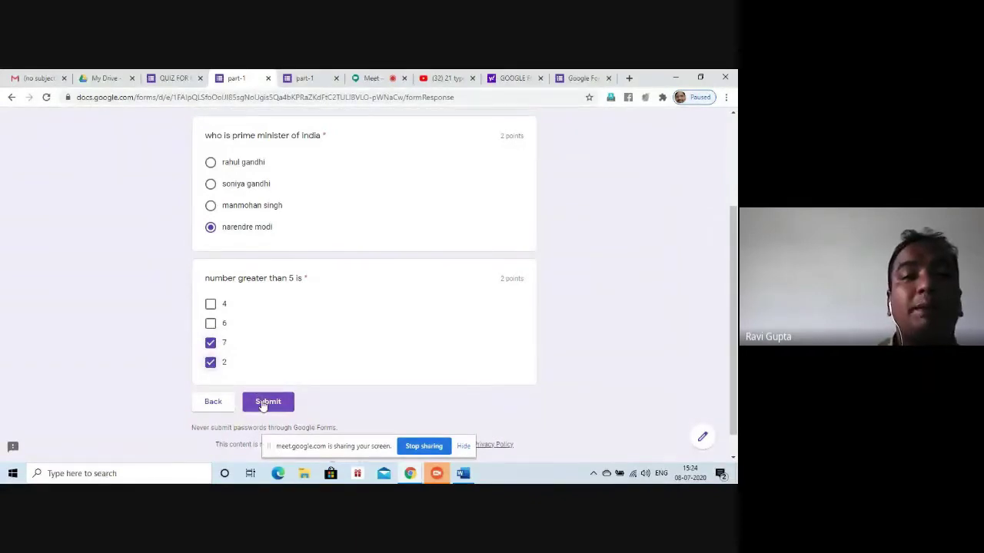
left_click(262, 403)
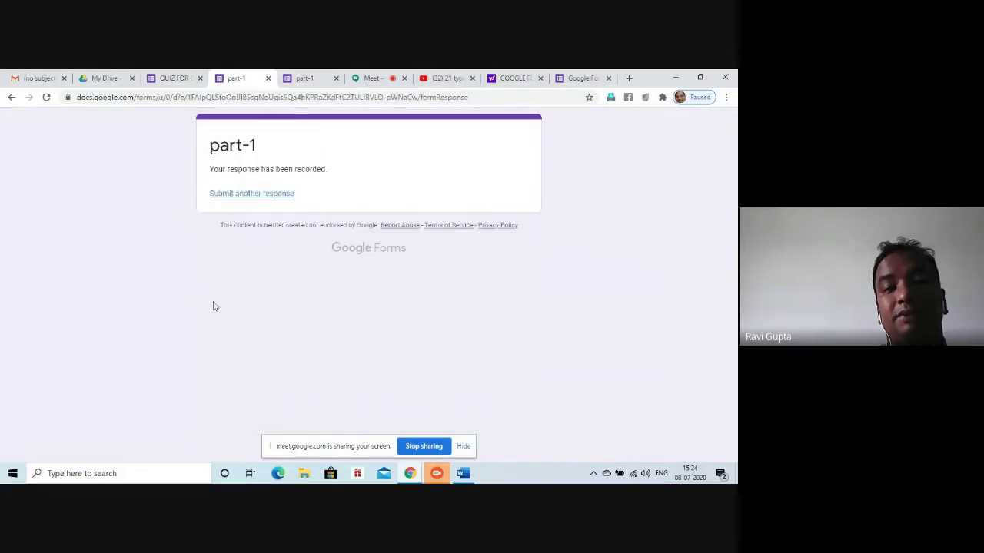
left_click(175, 80)
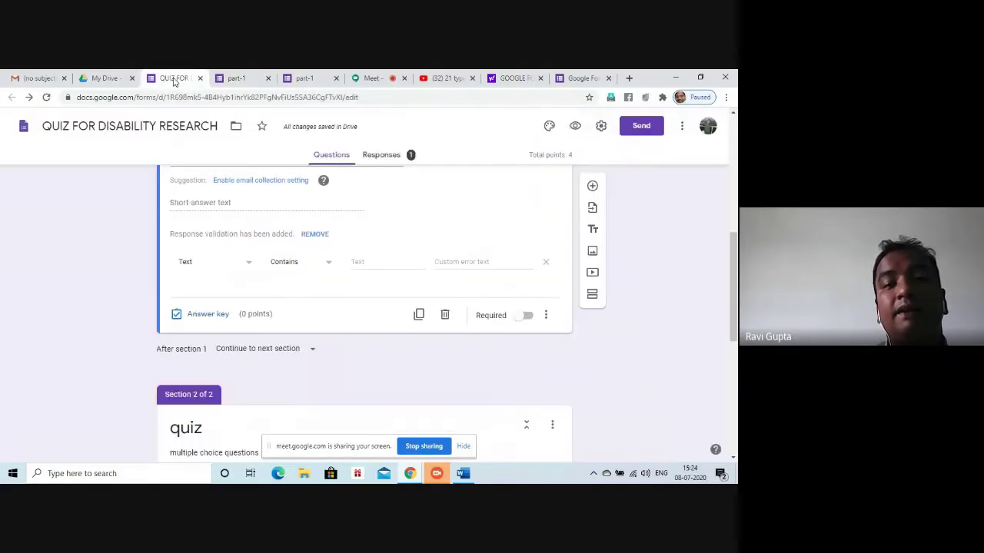
From the form editor's Responses summary, link responses to a new 'QUIZ FOR DISABILITY RESEARCH' spreadsheet
left_click(235, 78)
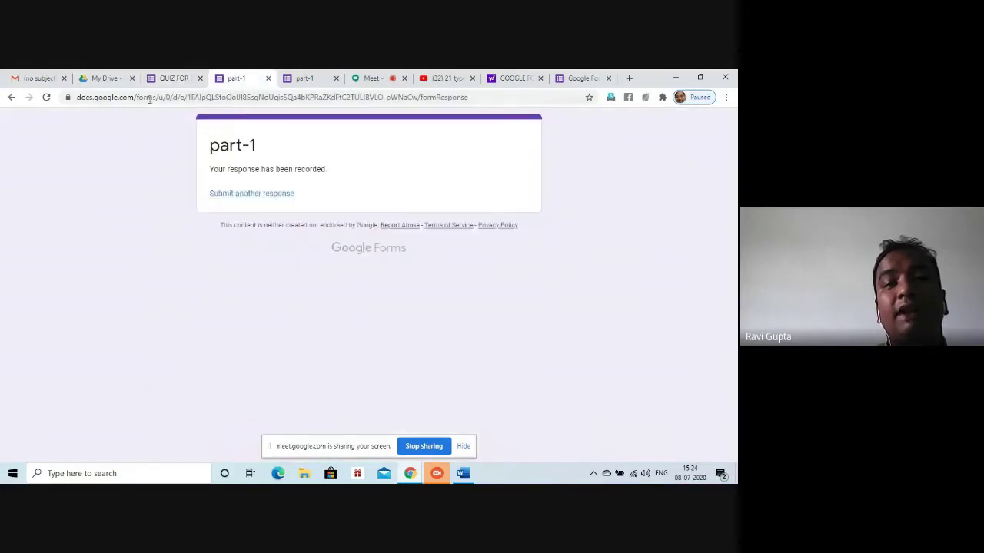
left_click(174, 81)
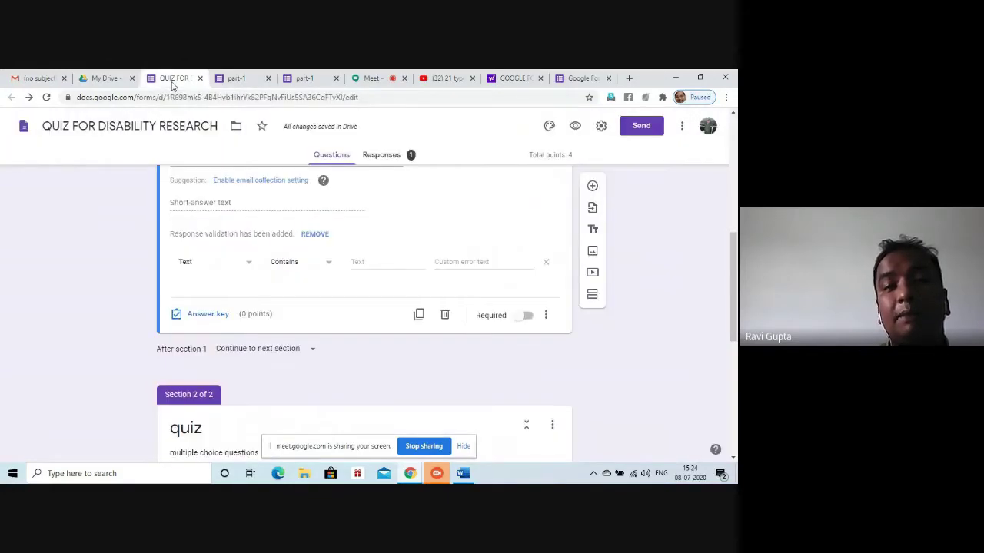
left_click(409, 157)
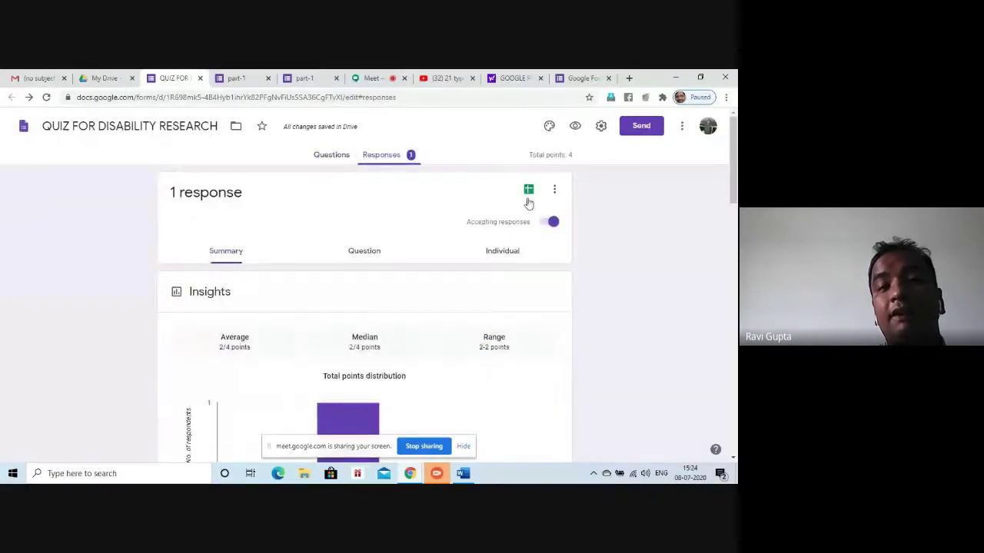
left_click(555, 192)
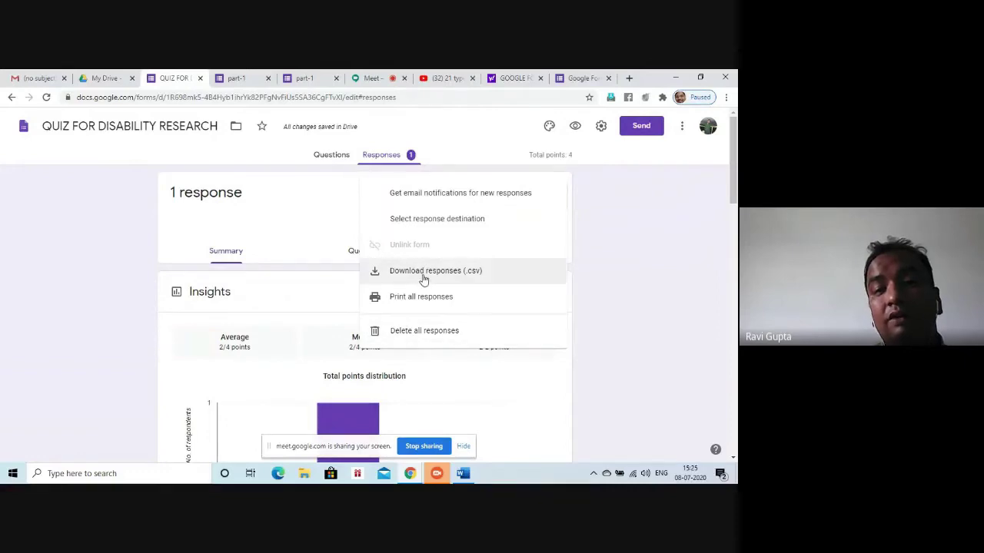
left_click(294, 223)
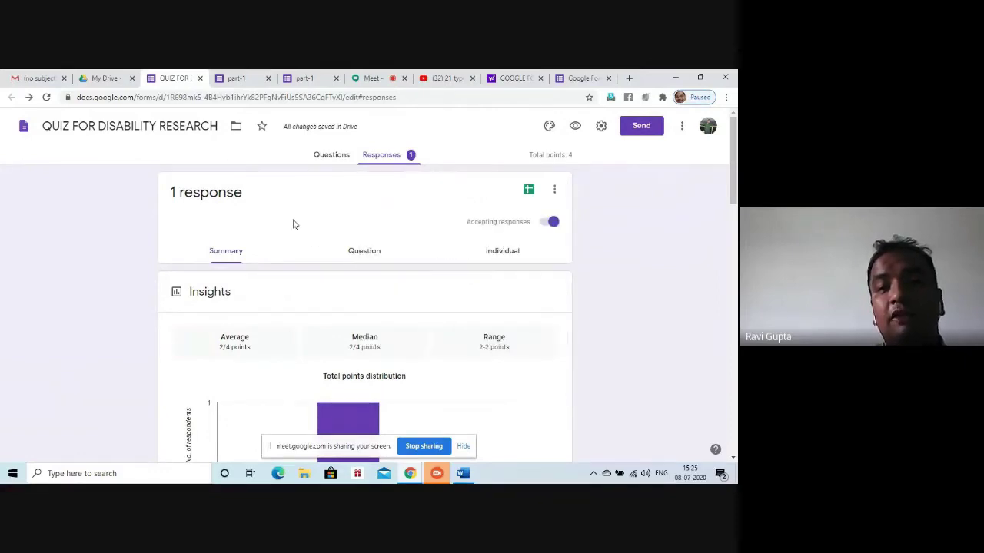
left_click(529, 191)
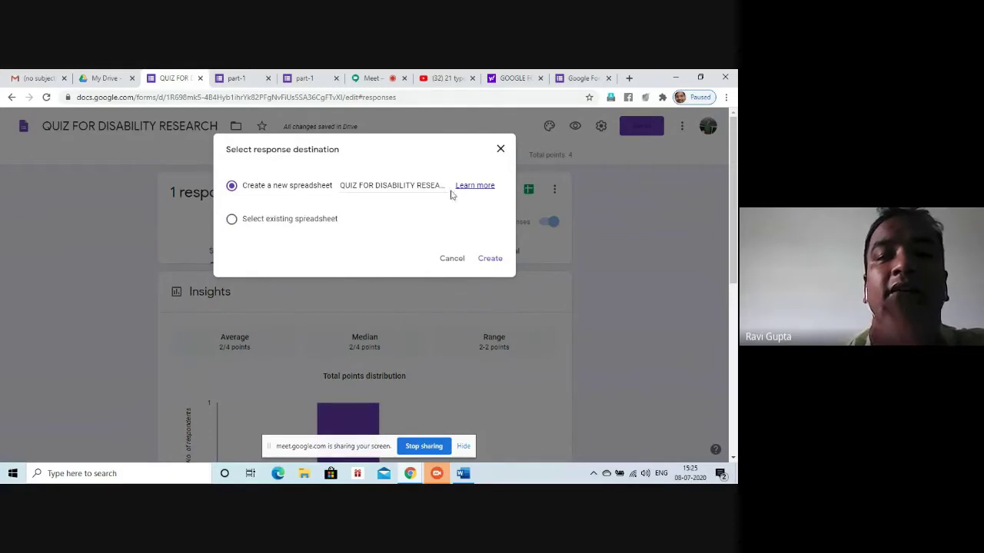
left_click(492, 261)
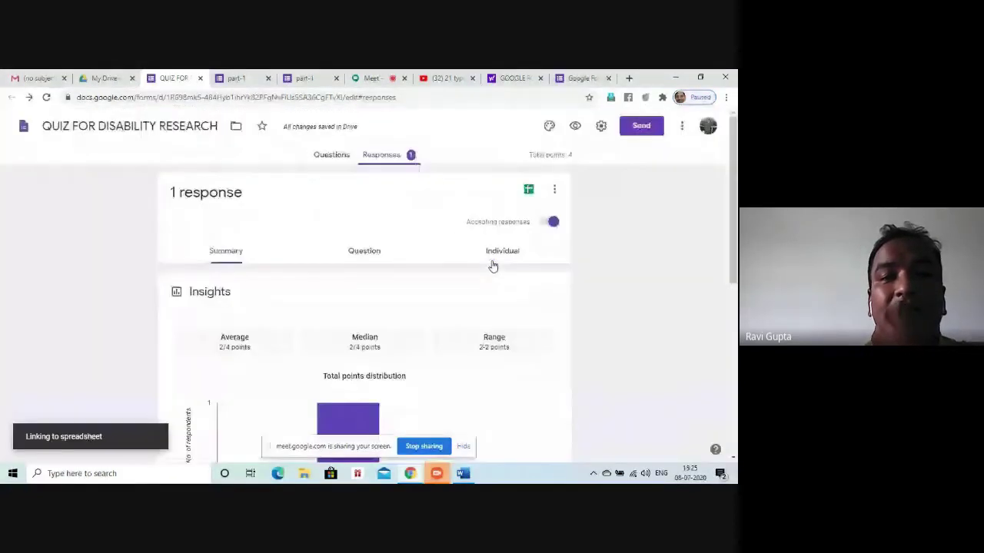
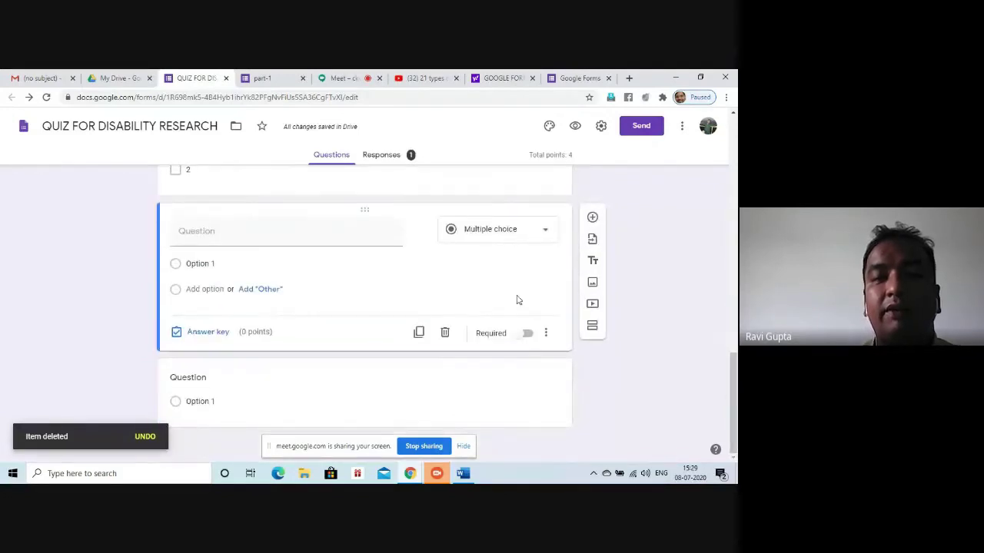
Start adding a video by URL, then select the '21 types of disability' YouTube page address
left_click(592, 305)
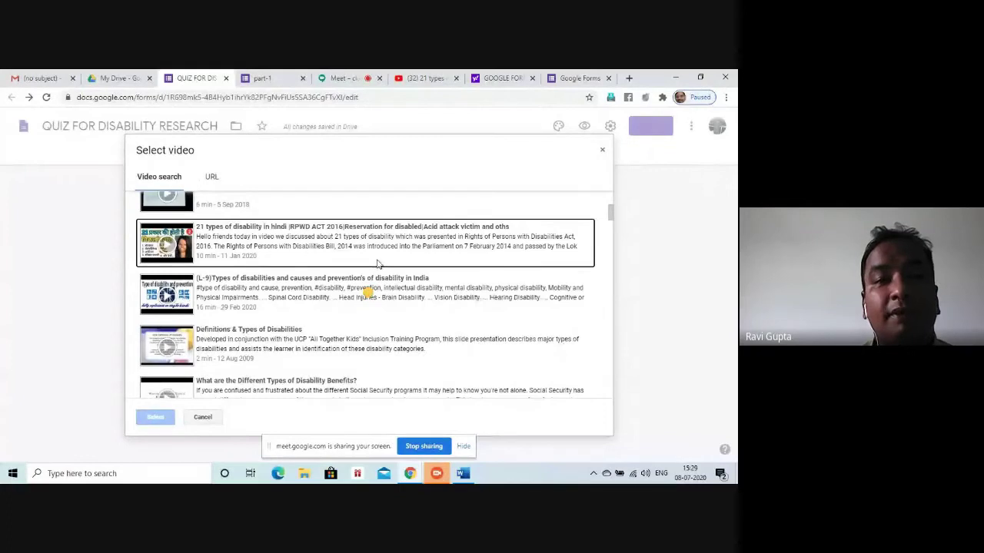
scroll(476, 257, "up", 3)
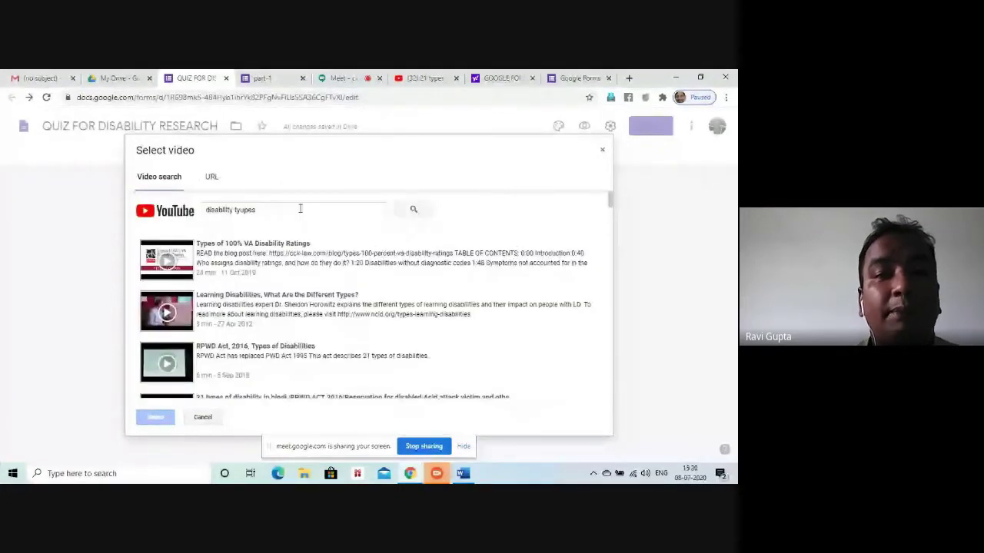
left_click(209, 177)
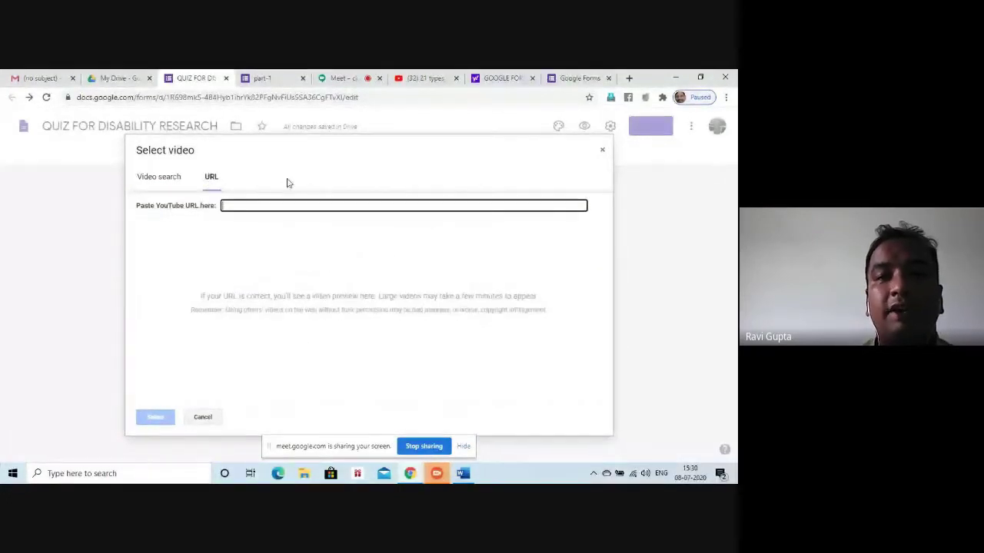
left_click(421, 78)
left_click_drag(241, 96, 14, 98)
key("ctrl+c")
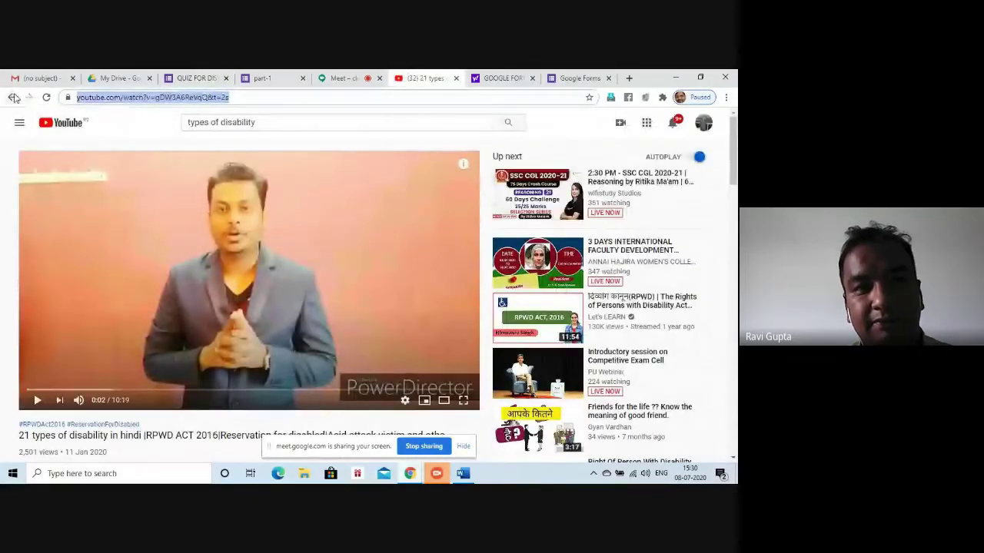
Paste the '21 types of disability' YouTube link into the quiz's video URL field
left_click(201, 78)
key("ctrl+v")
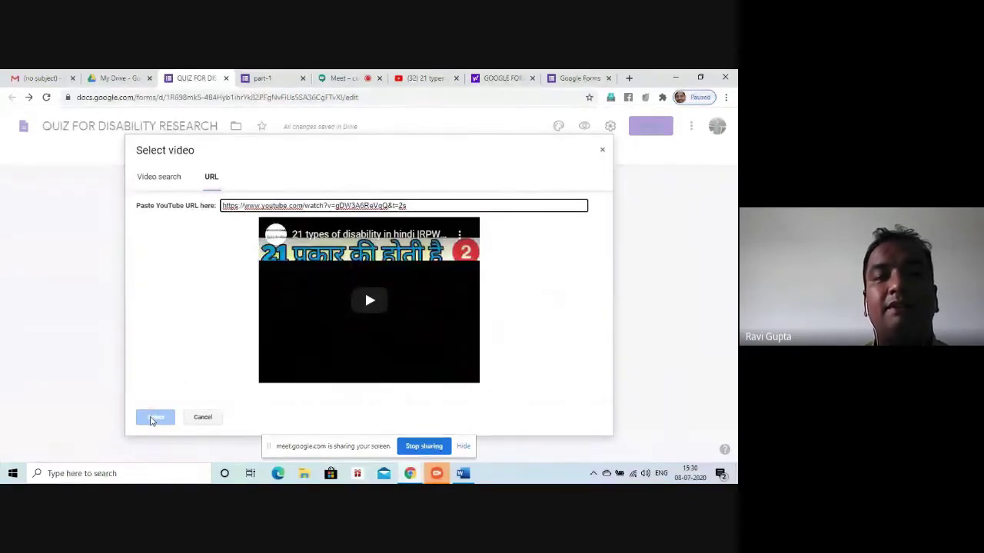
Insert the '21 types of disability' video and centre-align it on its card
left_click(153, 418)
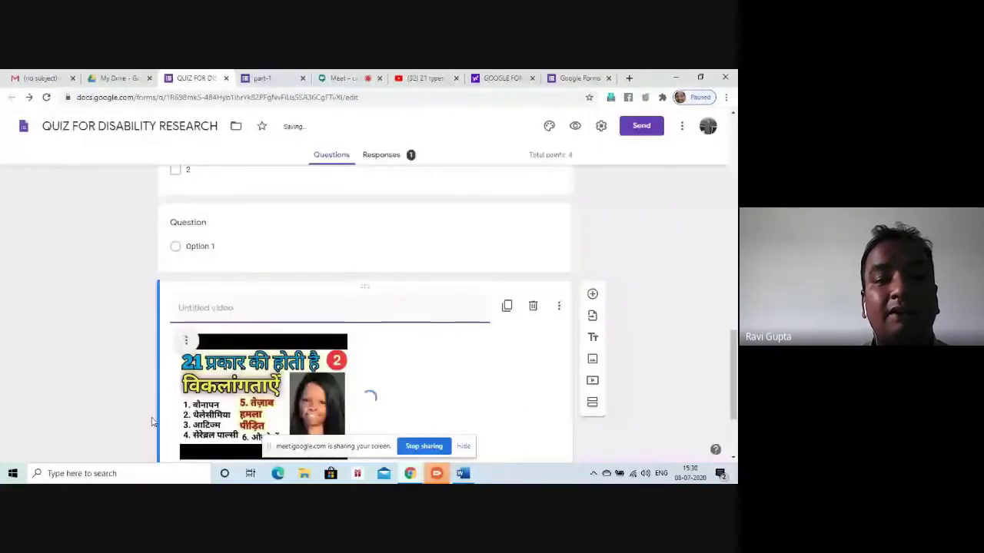
left_click(185, 339)
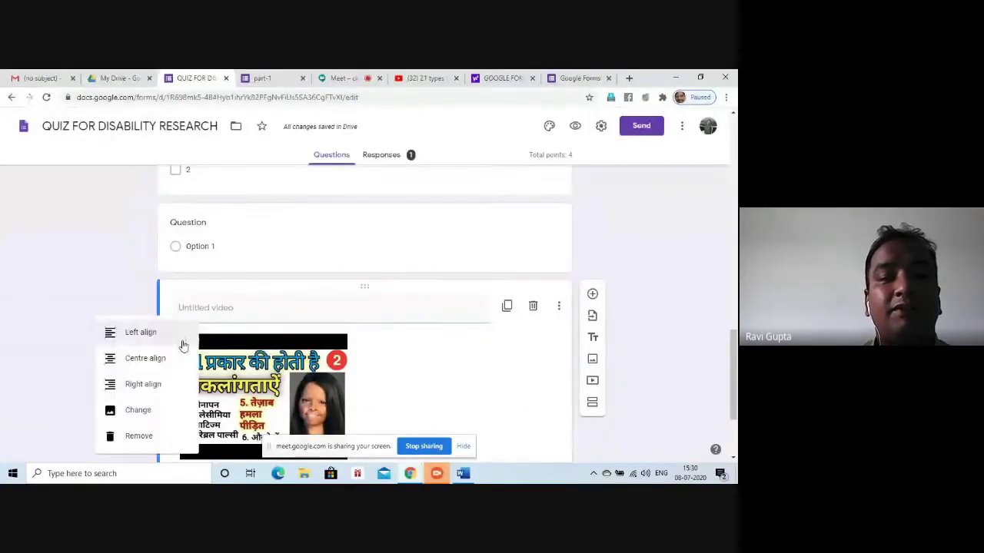
left_click(137, 361)
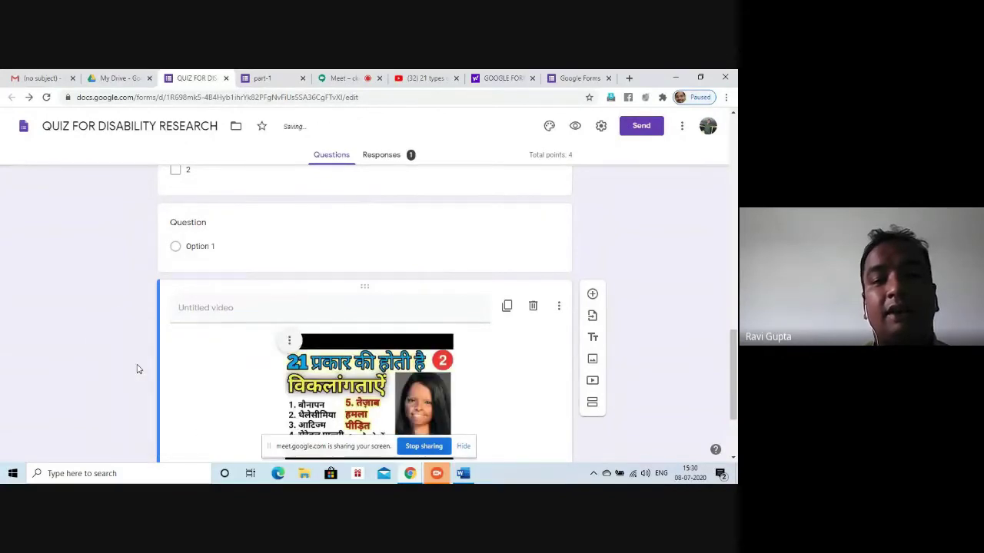
left_click(289, 340)
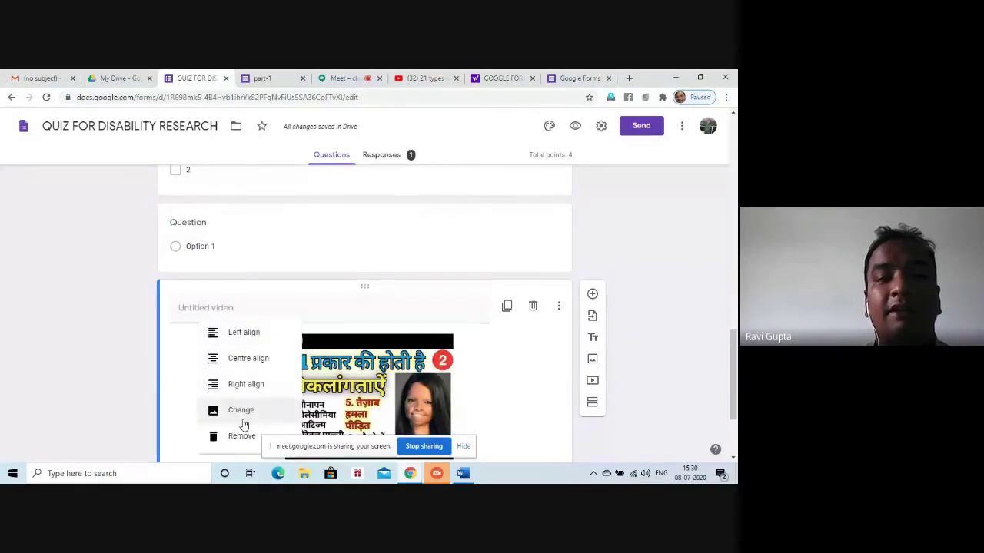
left_click(352, 317)
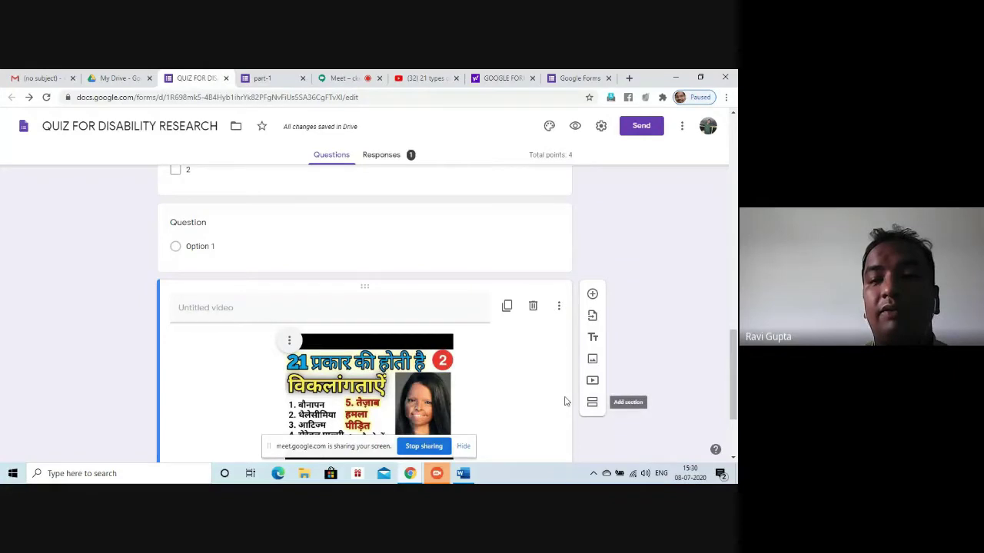
left_click_drag(733, 377, 734, 455)
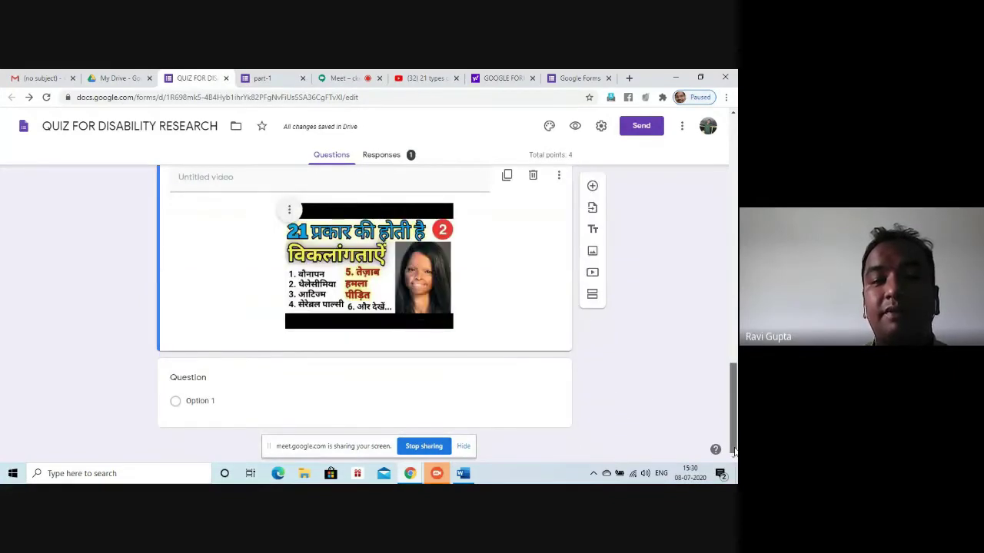
left_click(205, 379)
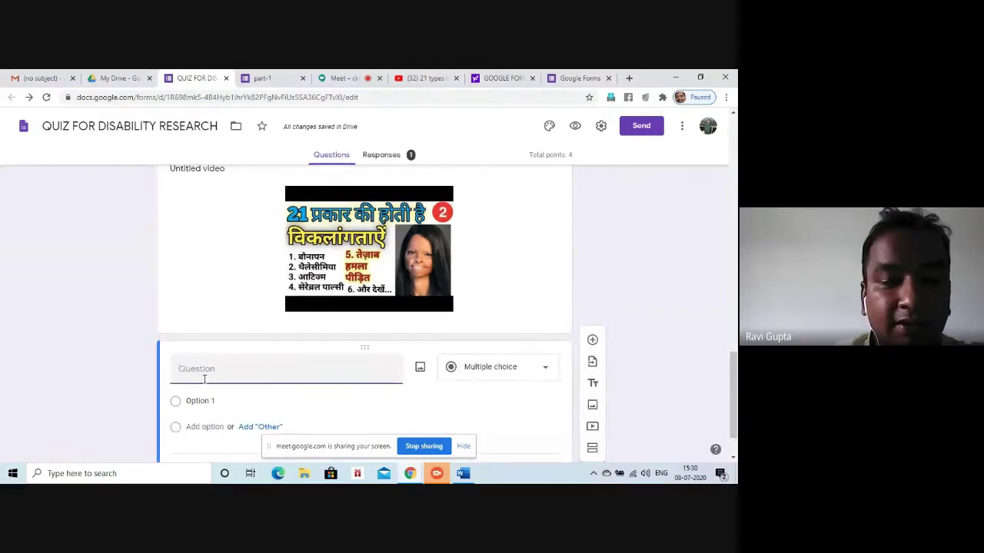
Write the question 'How many types of disabilities discussed in the video'
type("h")
key("BackSpace")
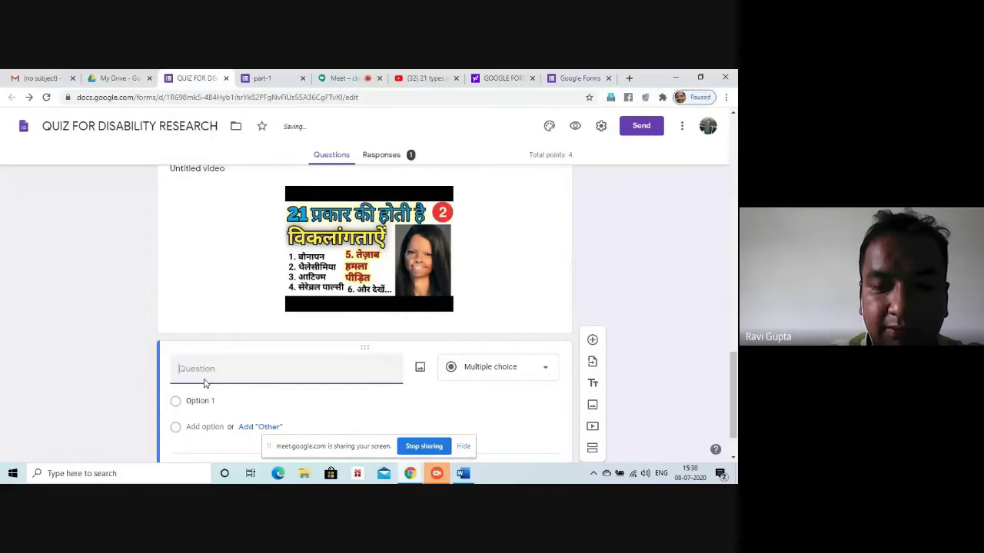
type("How many")
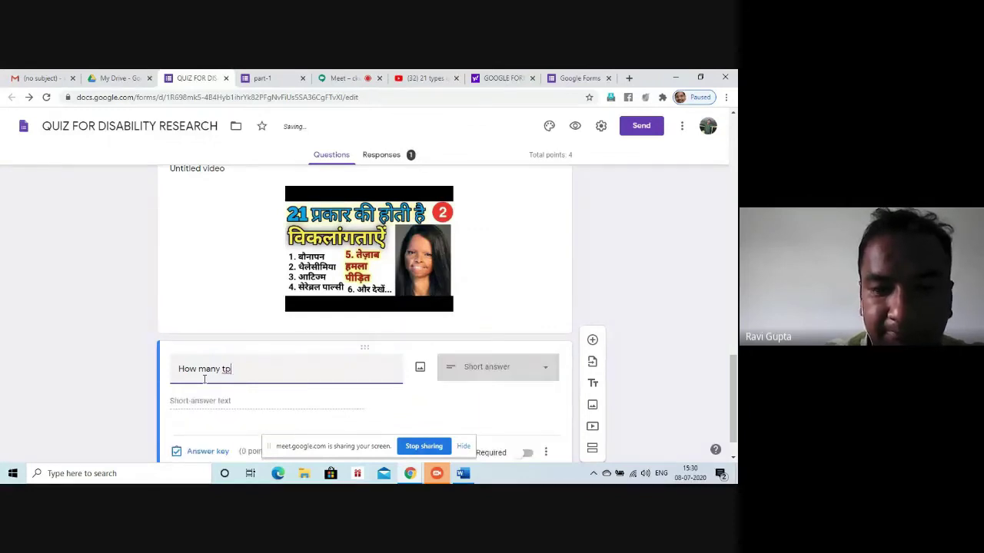
type("tpes of")
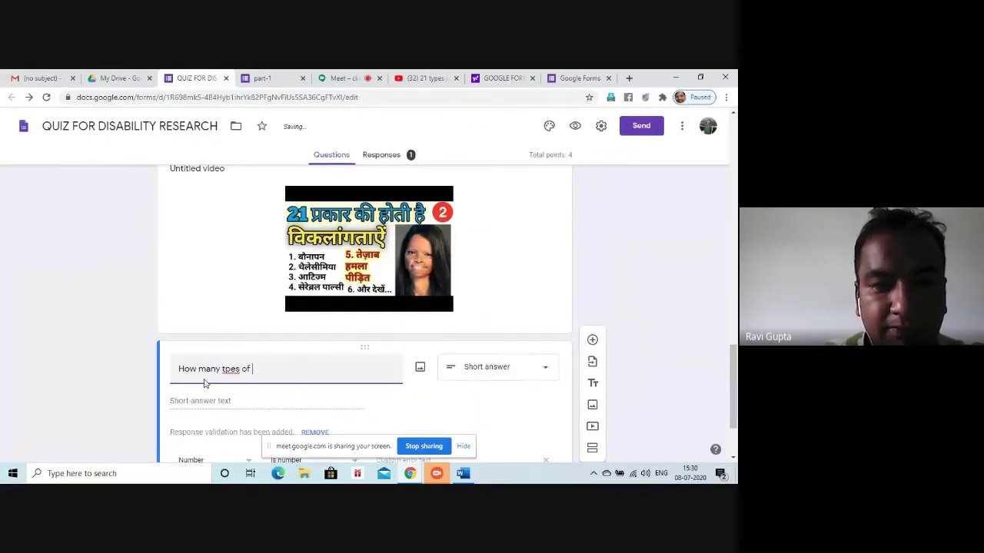
key("BackSpace")
key("BackSpace")
key("BackSpace")
key("BackSpace")
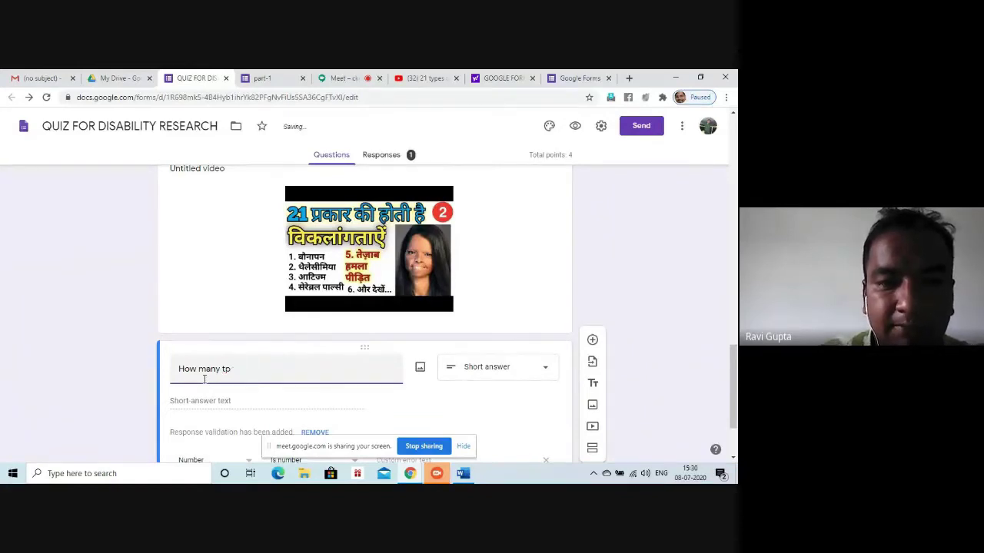
key("BackSpace")
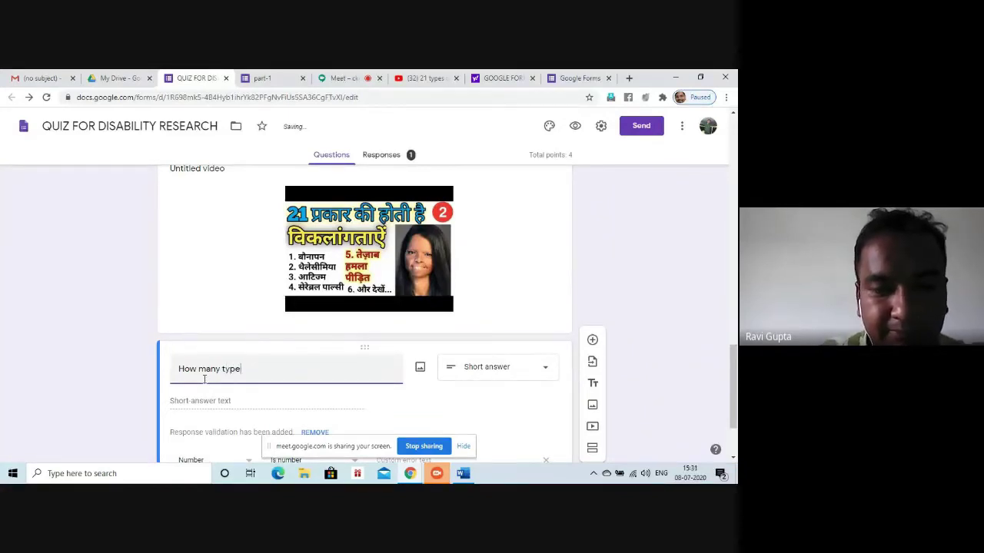
type("ypes of di")
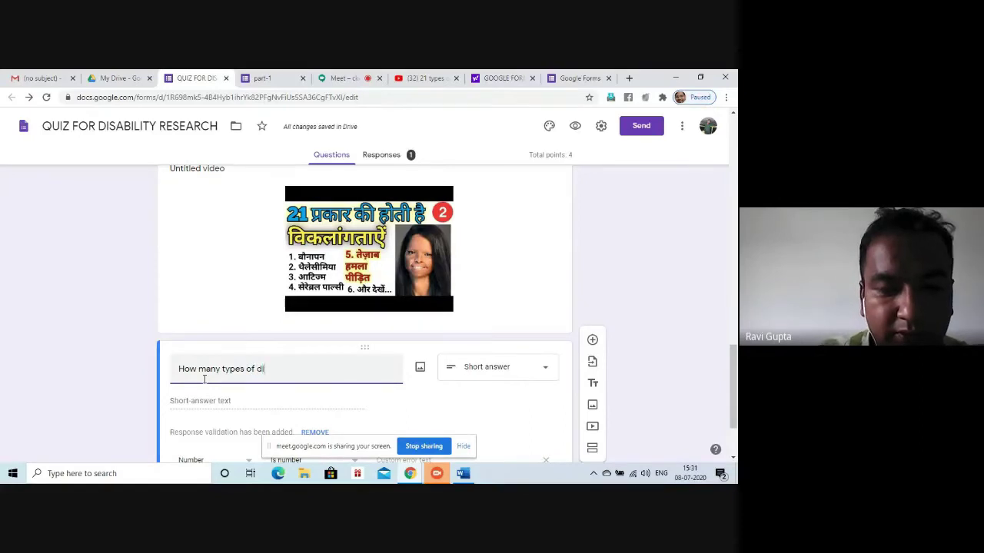
type("sabi")
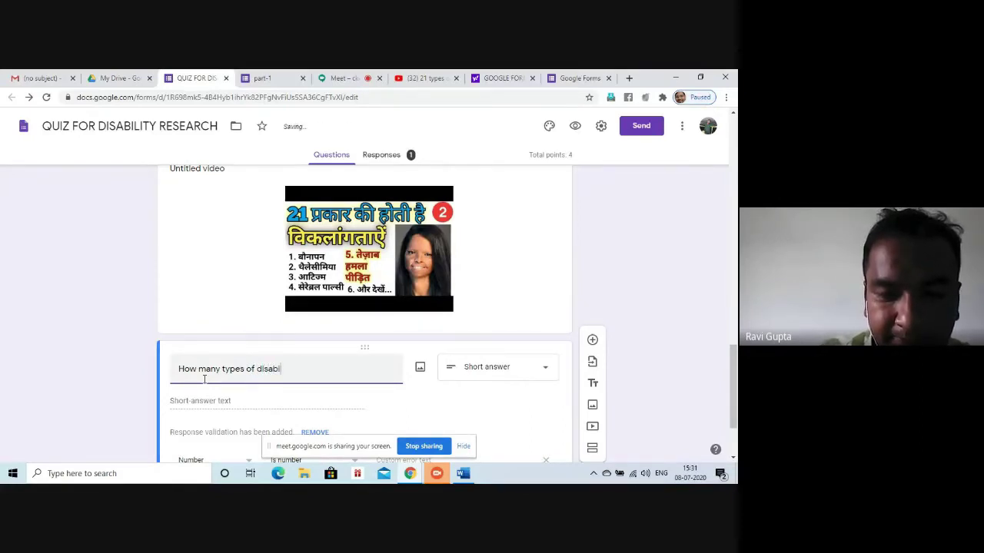
type("lities")
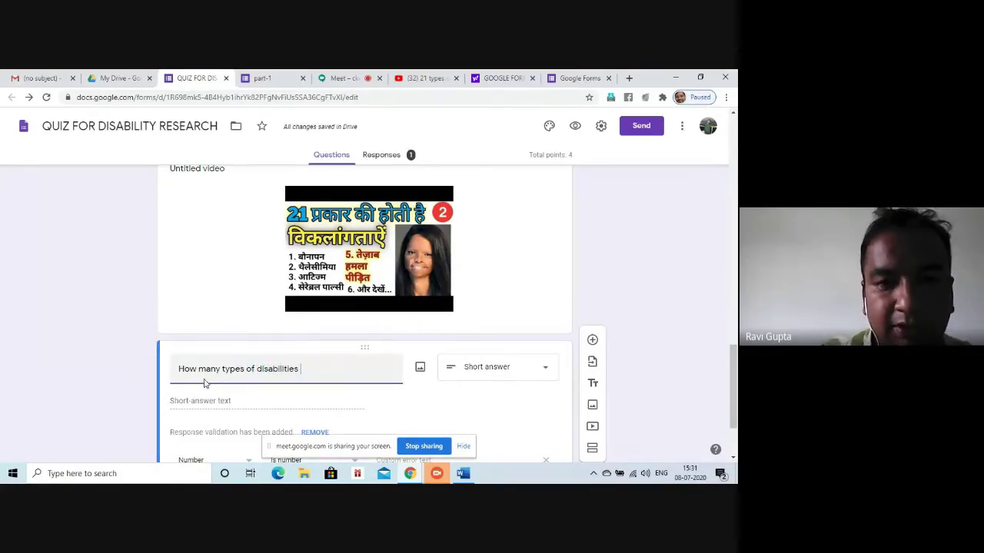
key("BackSpace")
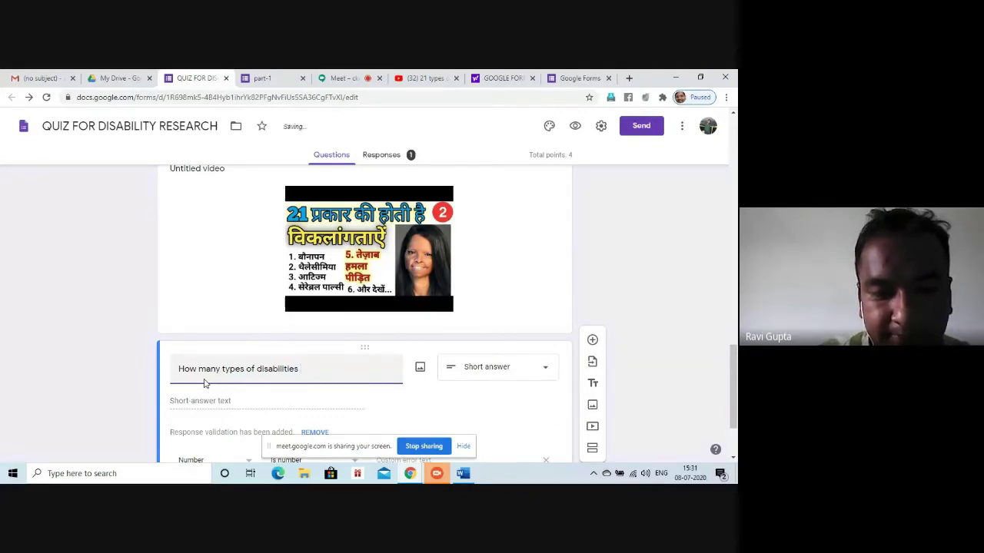
type("discuss")
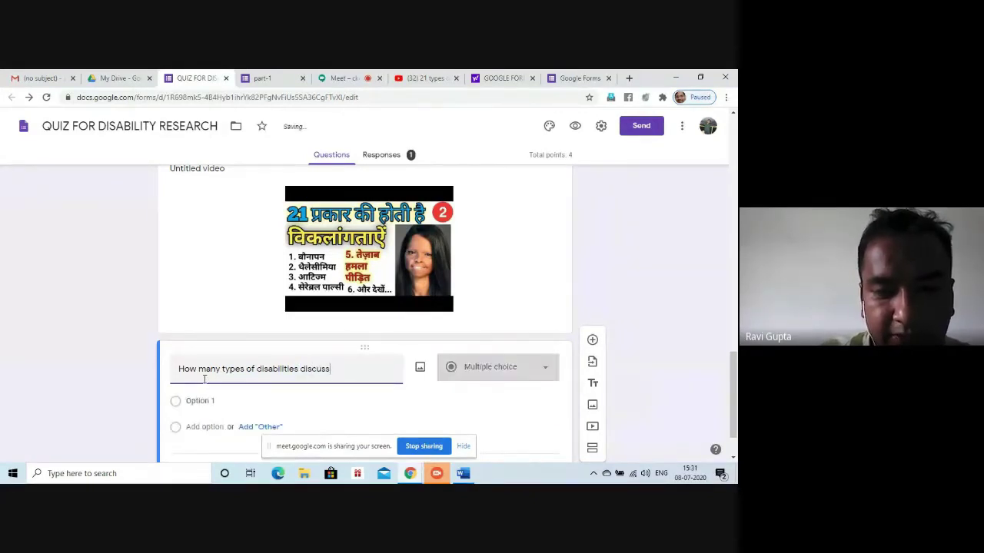
type("ed in the video")
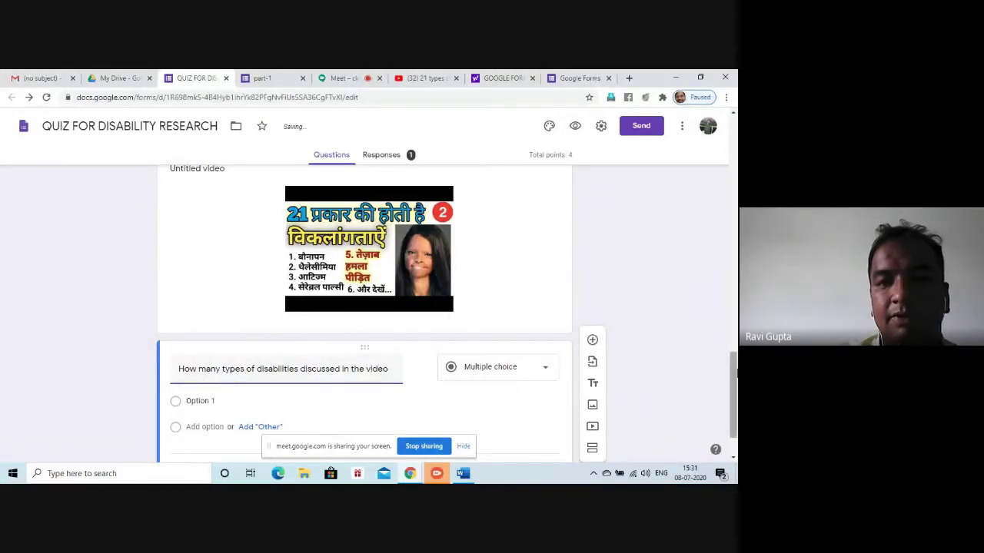
Fill in answer choices 21, 20, 13 and 24 and bring up the answer key
scroll(364, 307, "down", 1)
left_click(204, 344)
type("21")
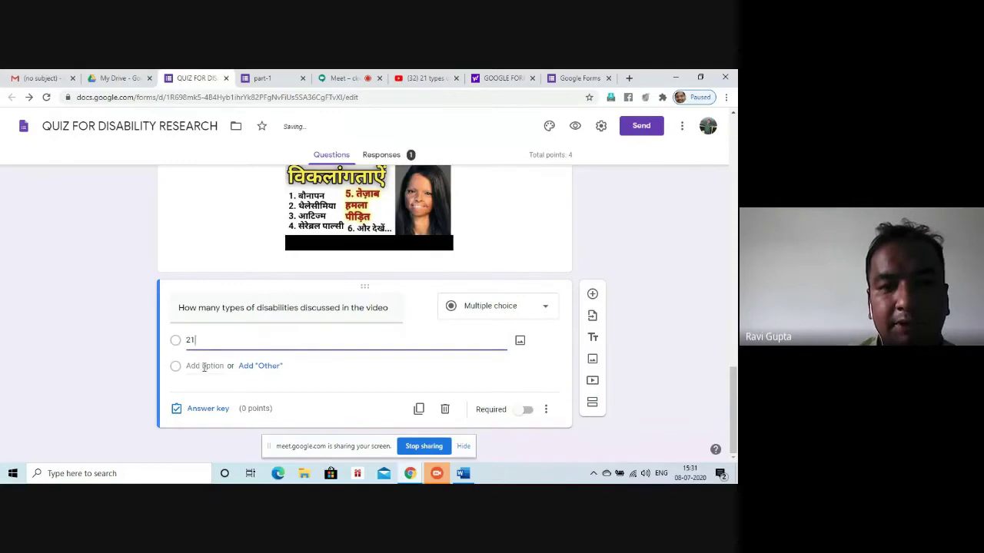
left_click(205, 367)
type("2")
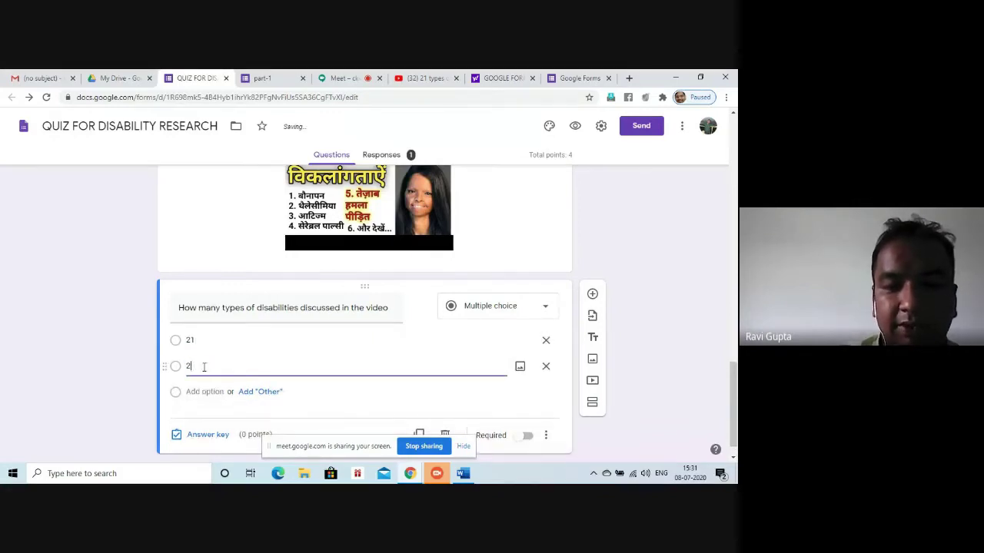
type("0")
left_click(198, 393)
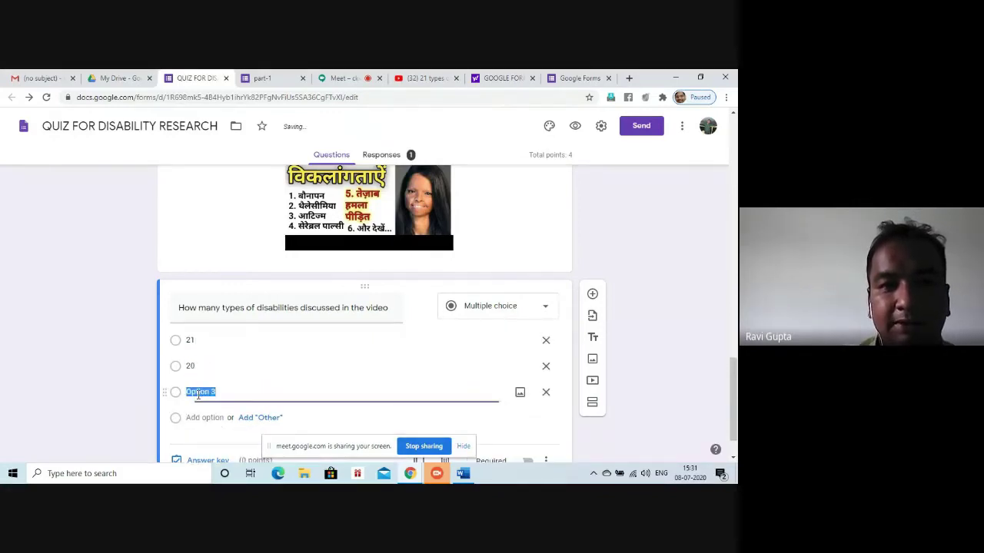
type("13")
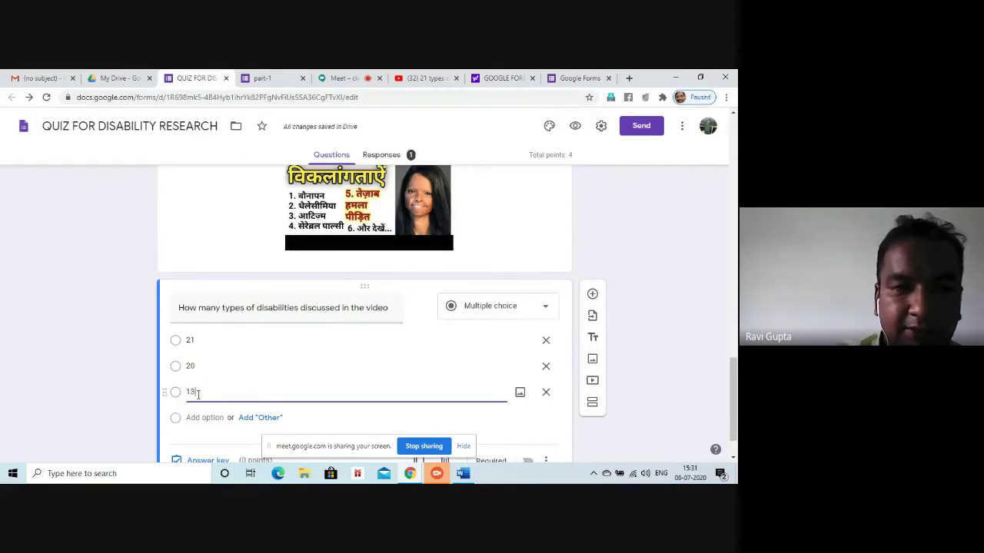
left_click(194, 418)
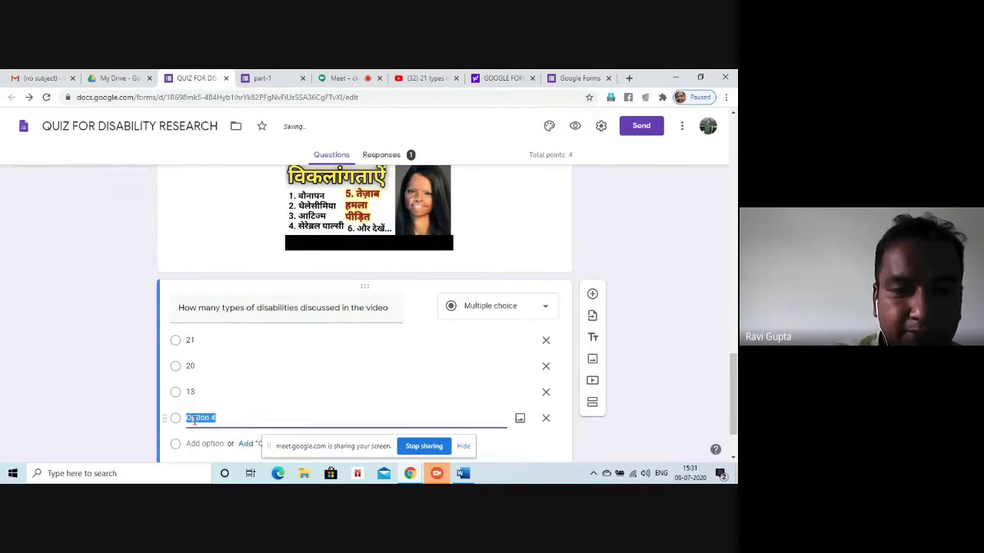
type("24")
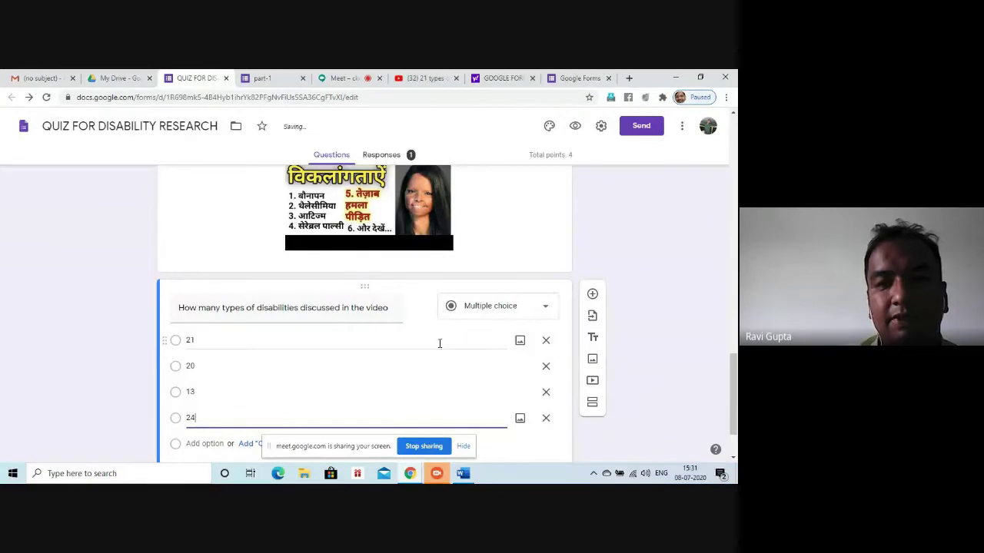
scroll(734, 415, "down", 1)
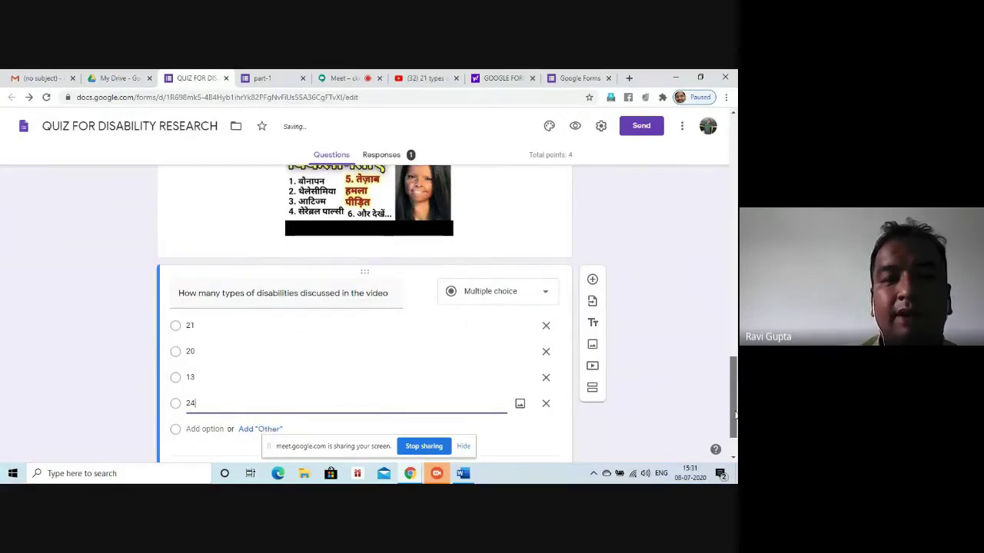
scroll(734, 415, "down", 1)
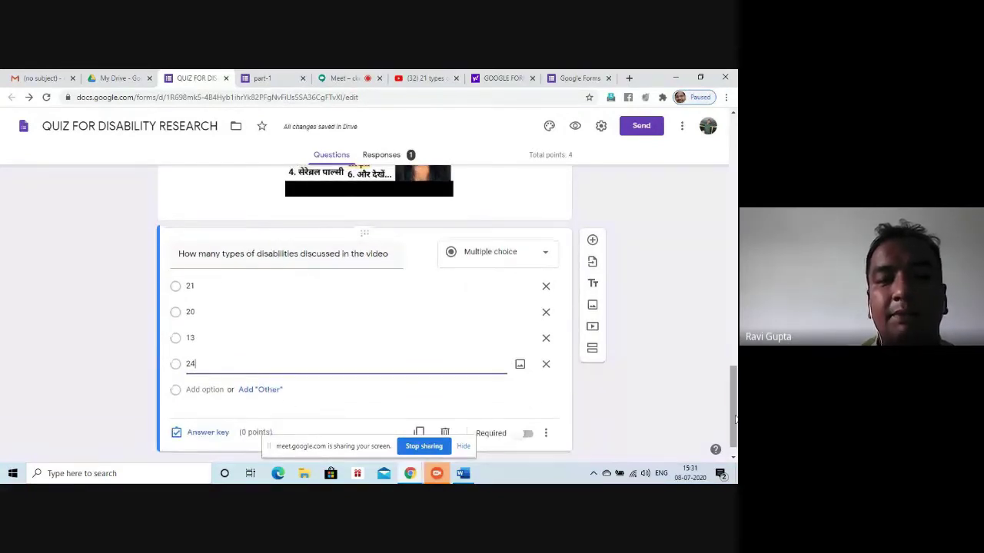
left_click(208, 435)
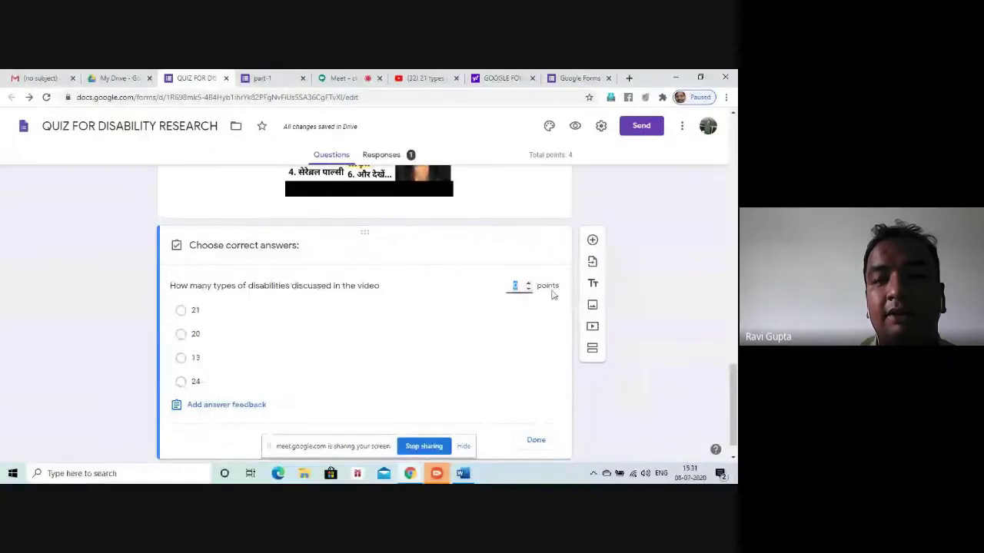
Make 21 the correct answer worth 2 points and mark the question required
left_click(528, 282)
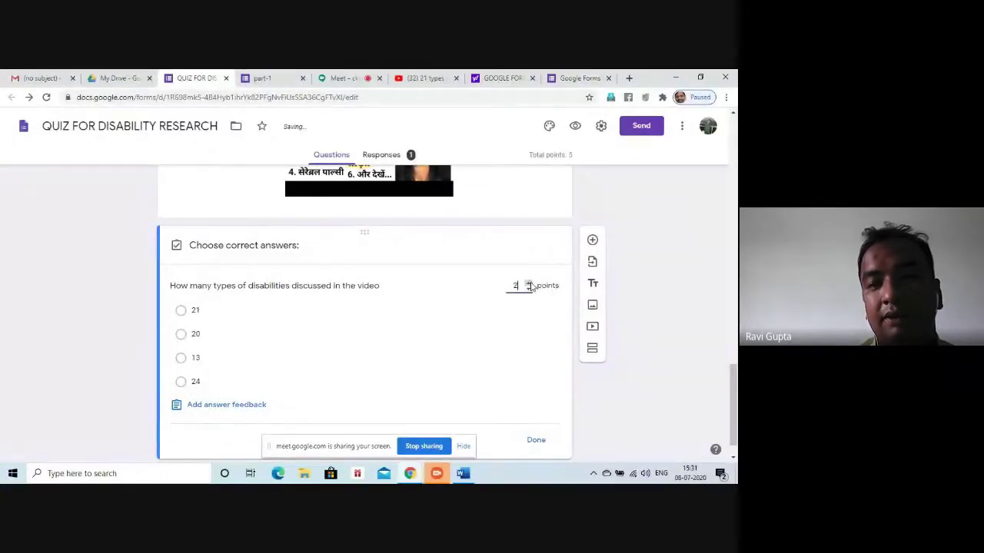
left_click(181, 311)
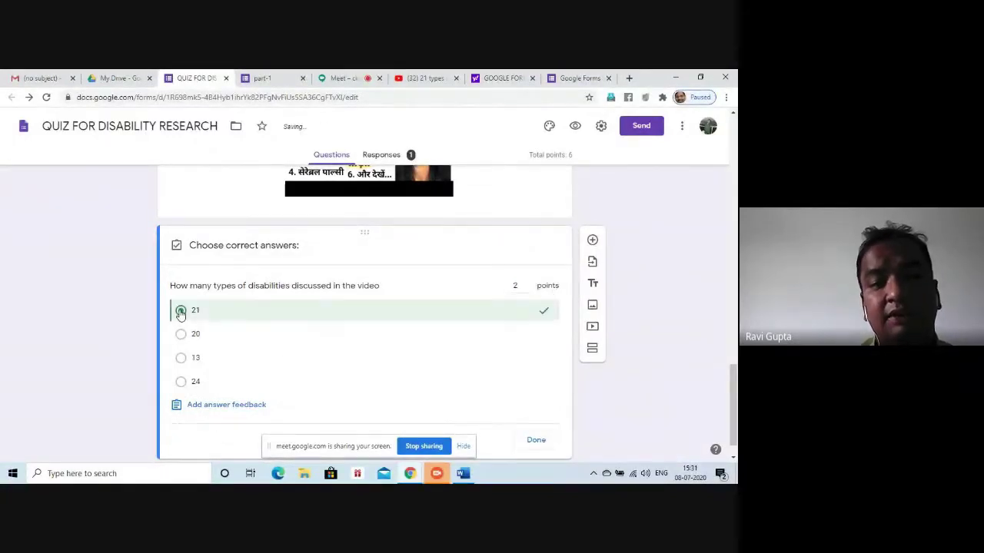
left_click(538, 440)
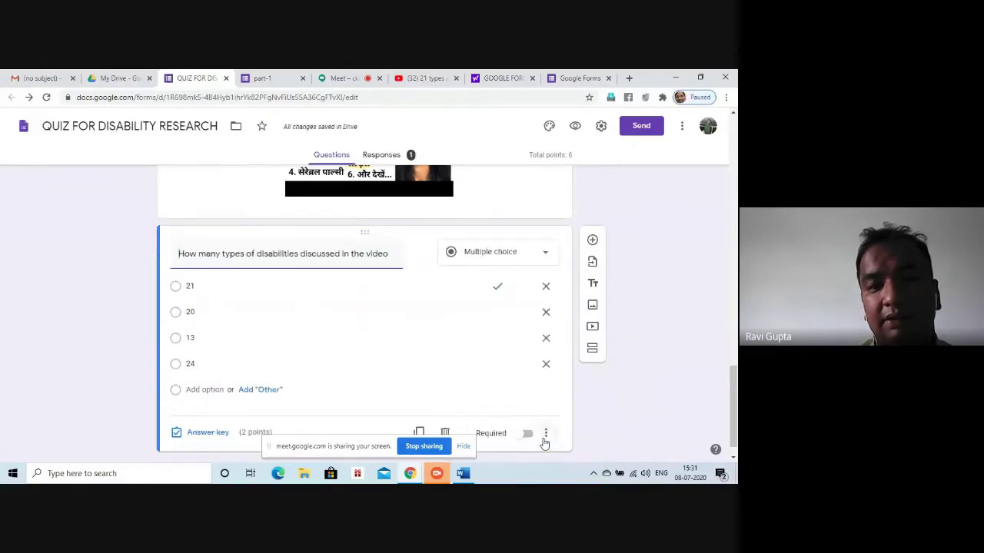
left_click(526, 436)
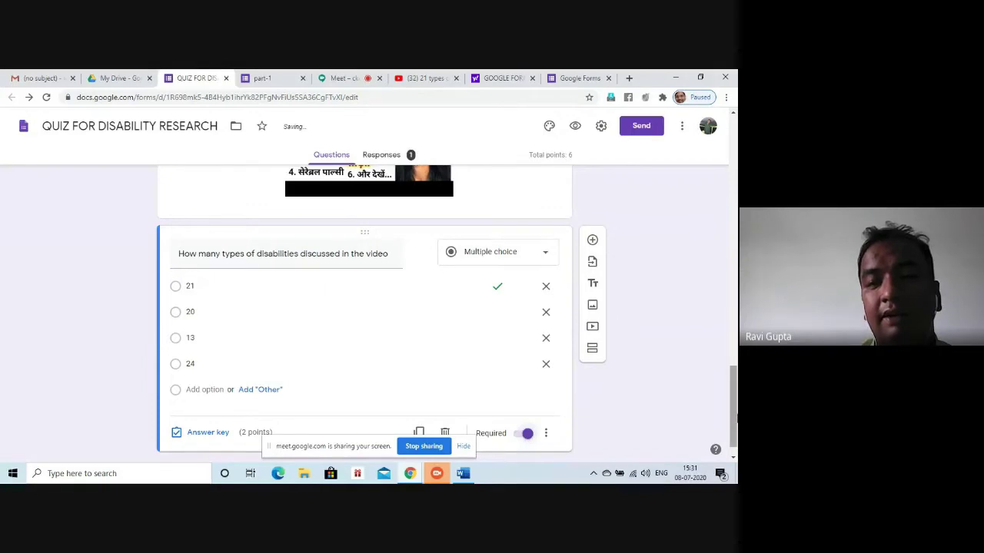
left_click_drag(734, 418, 713, 422)
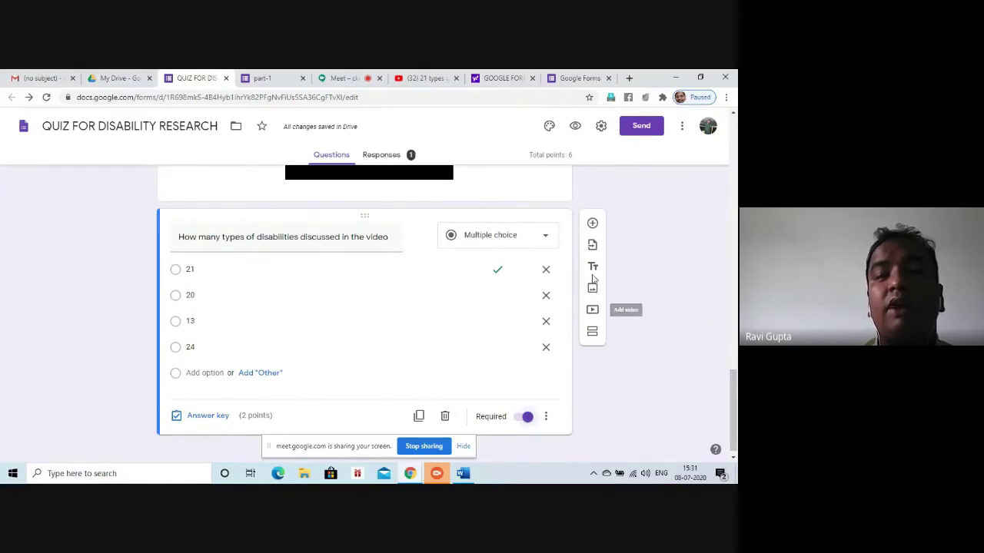
Add a blank question after the disability-types question and bring up Insert image
left_click(592, 225)
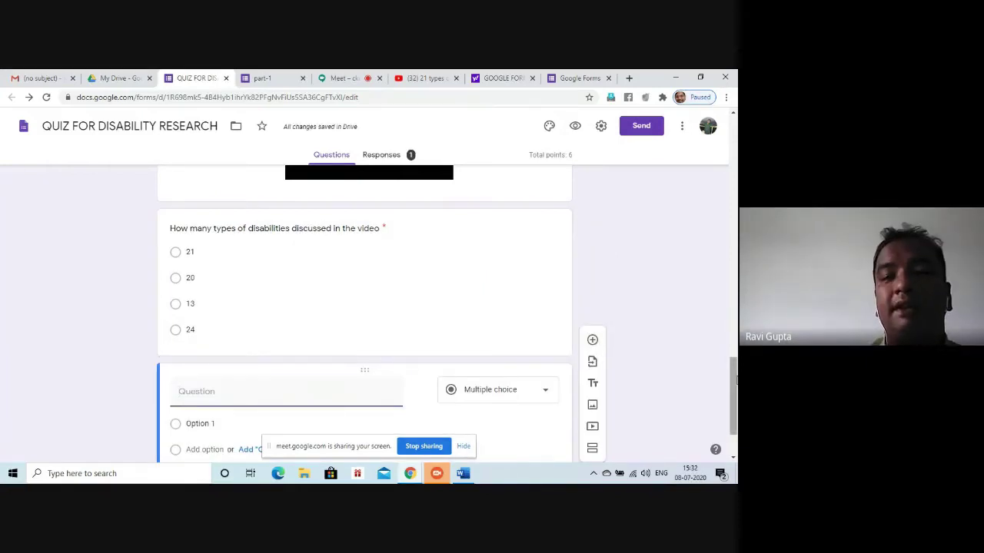
left_click_drag(734, 379, 734, 434)
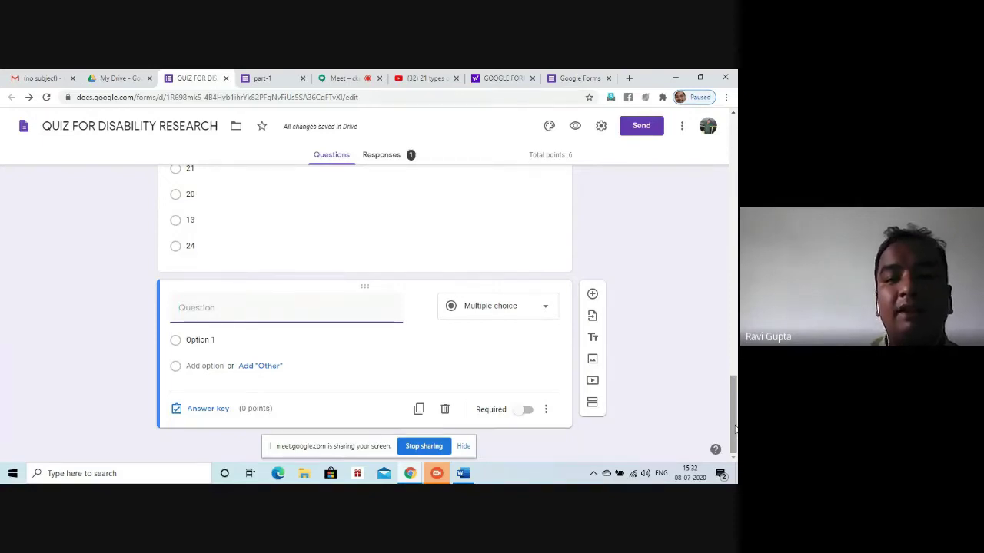
left_click(593, 365)
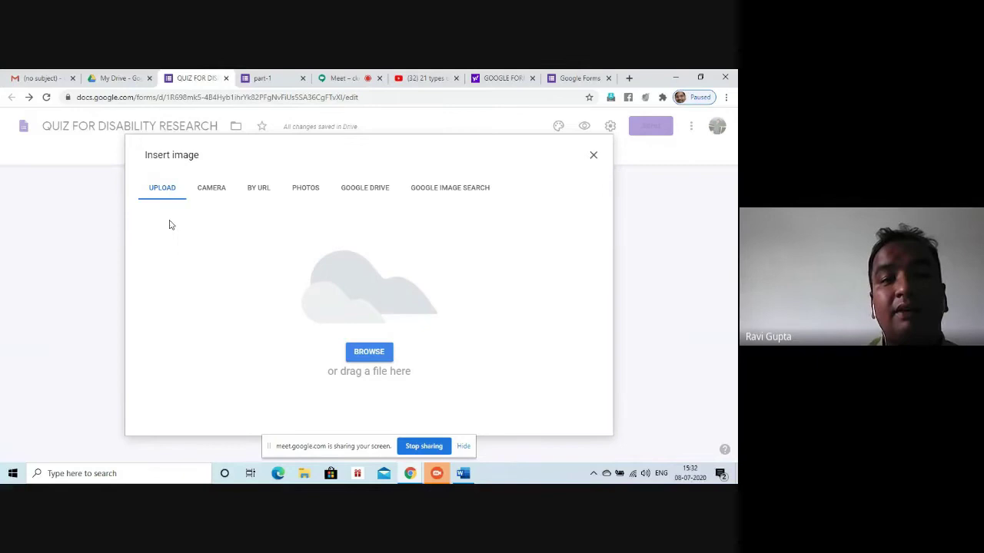
Browse the Camera, By URL, Photos, Google Drive and image search options, then open a blank tab
left_click(215, 189)
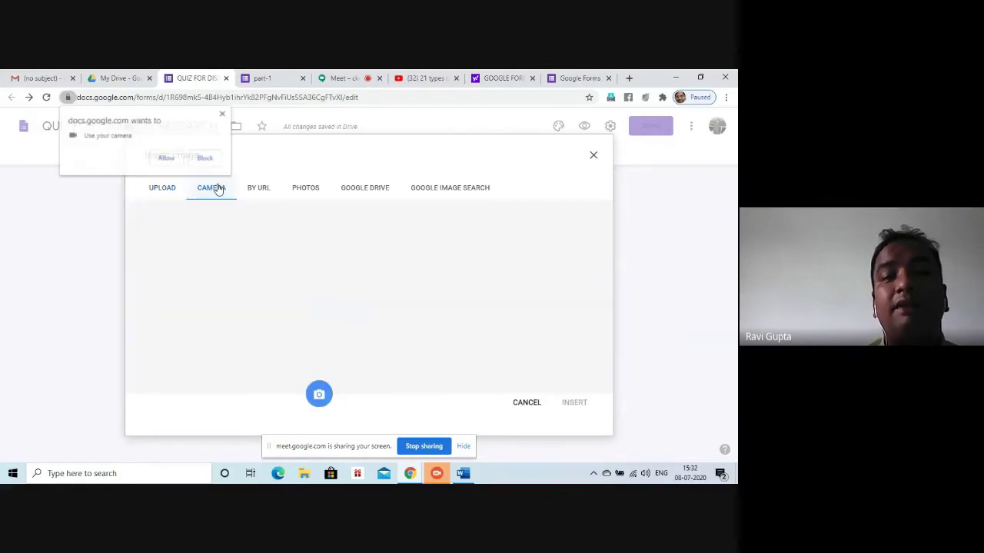
left_click(260, 193)
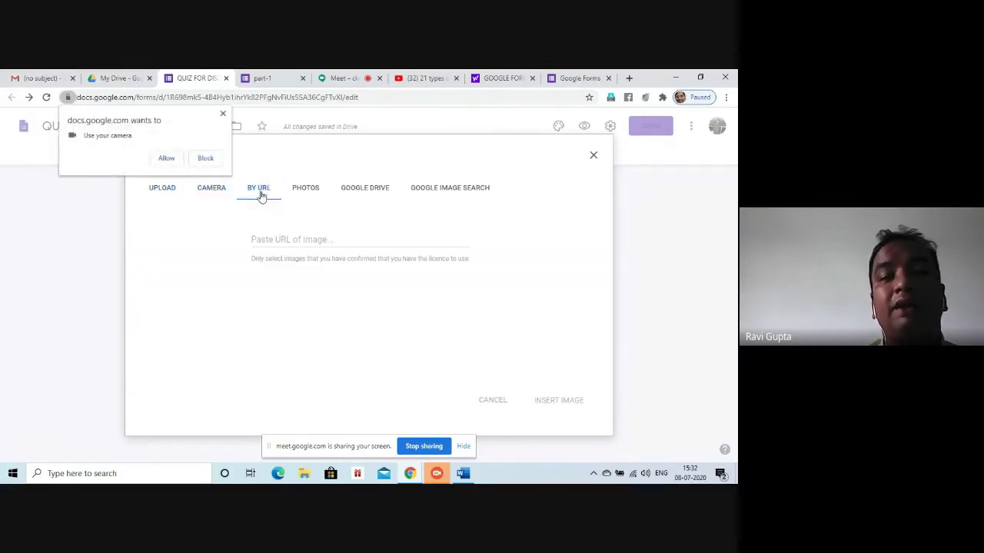
left_click(306, 193)
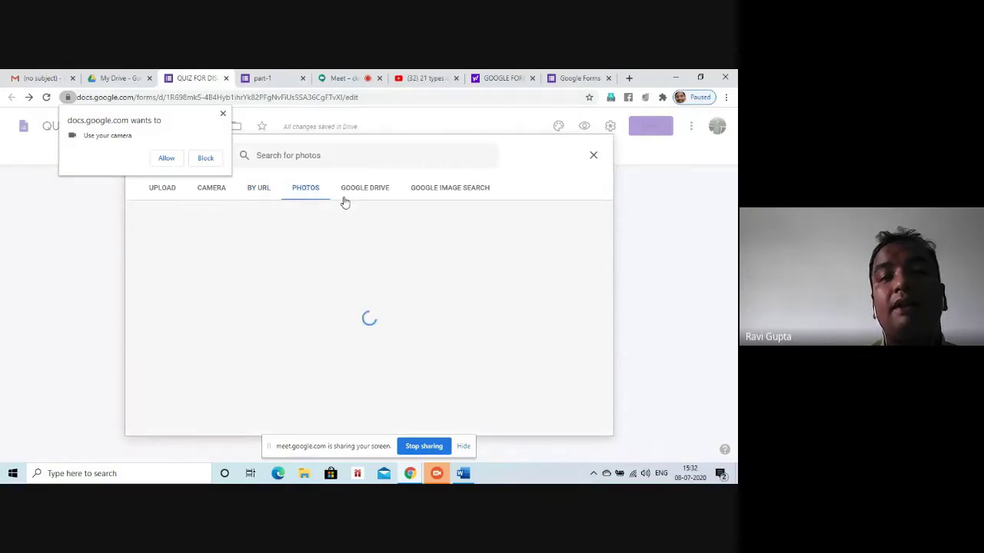
left_click(386, 195)
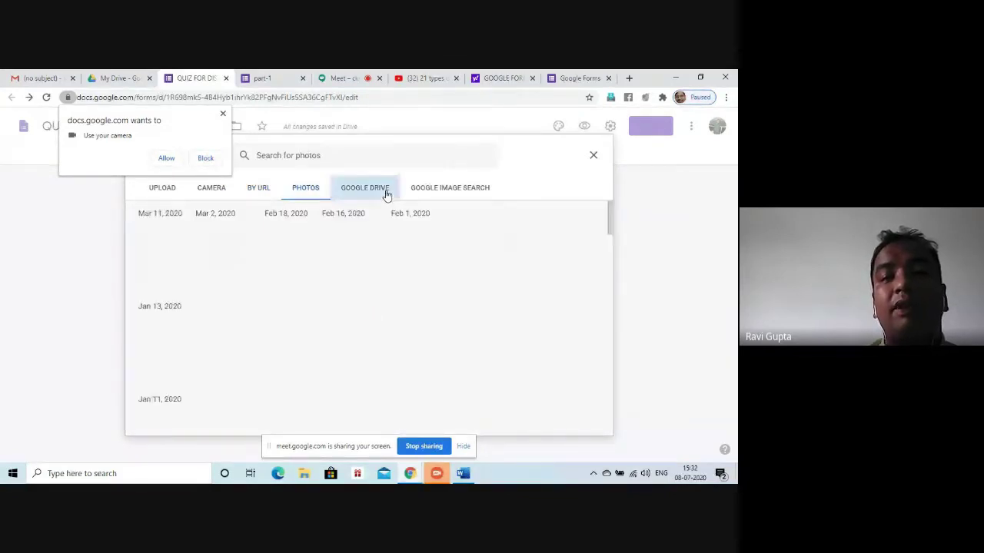
left_click(452, 194)
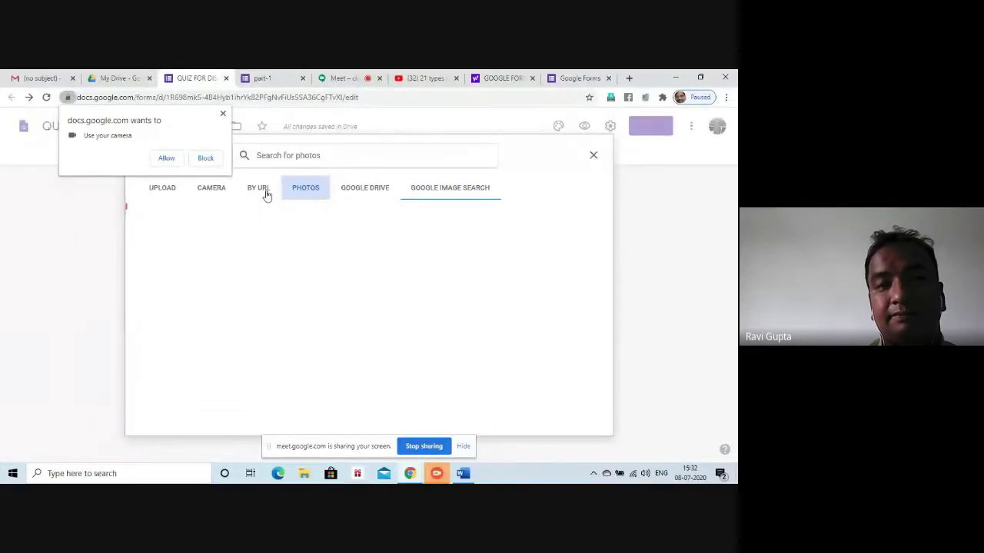
left_click(259, 188)
left_click(223, 113)
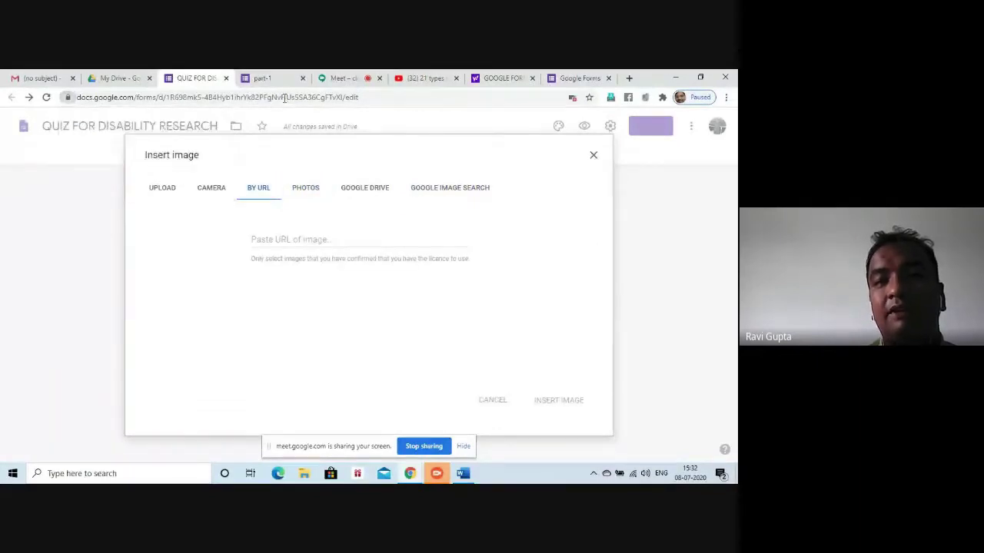
left_click(628, 77)
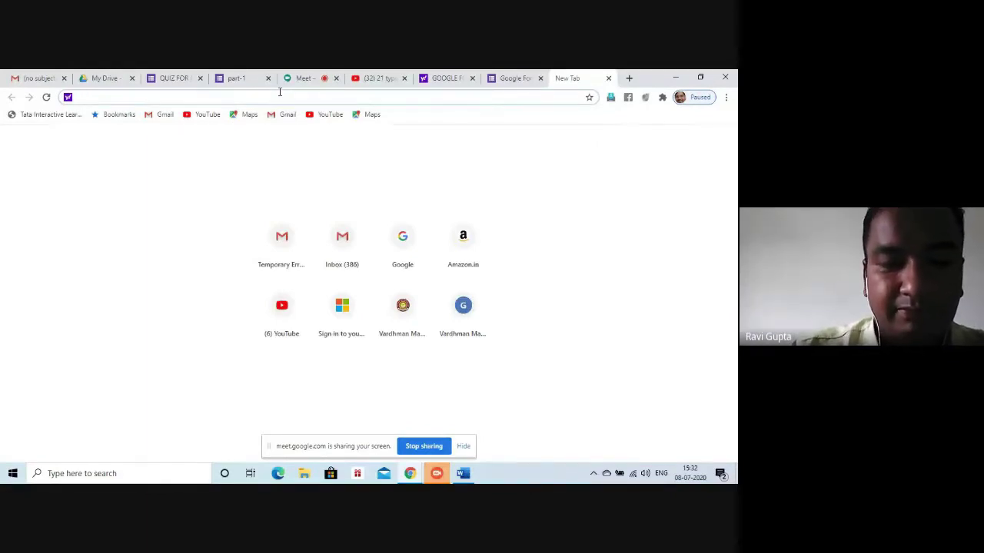
Search Yahoo images for 'mental ability figure questions'
type("mental")
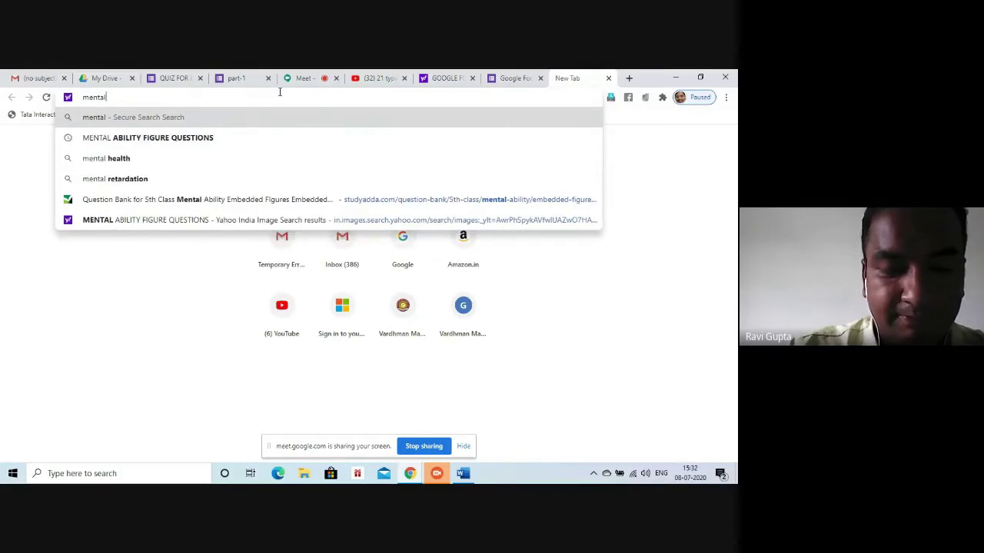
type(" ability")
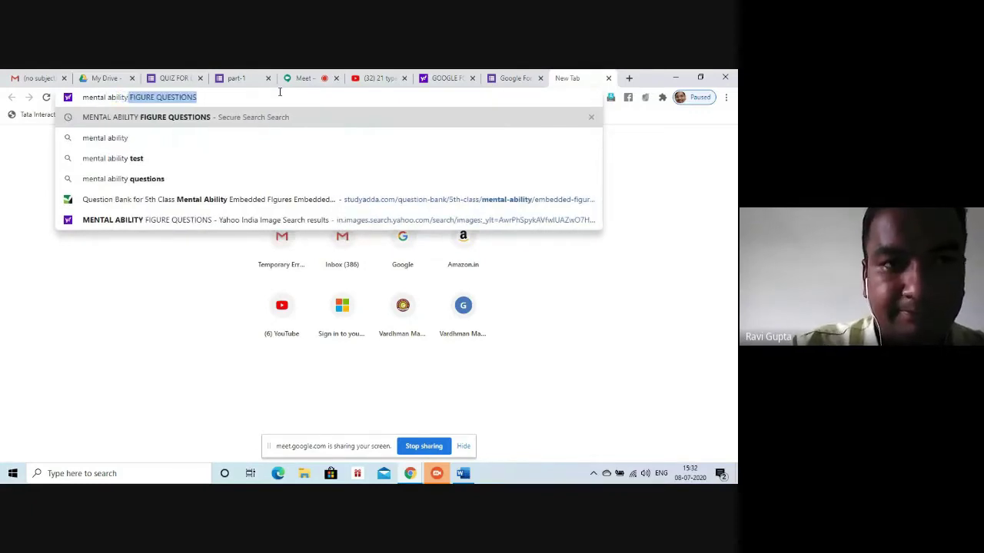
key("Right")
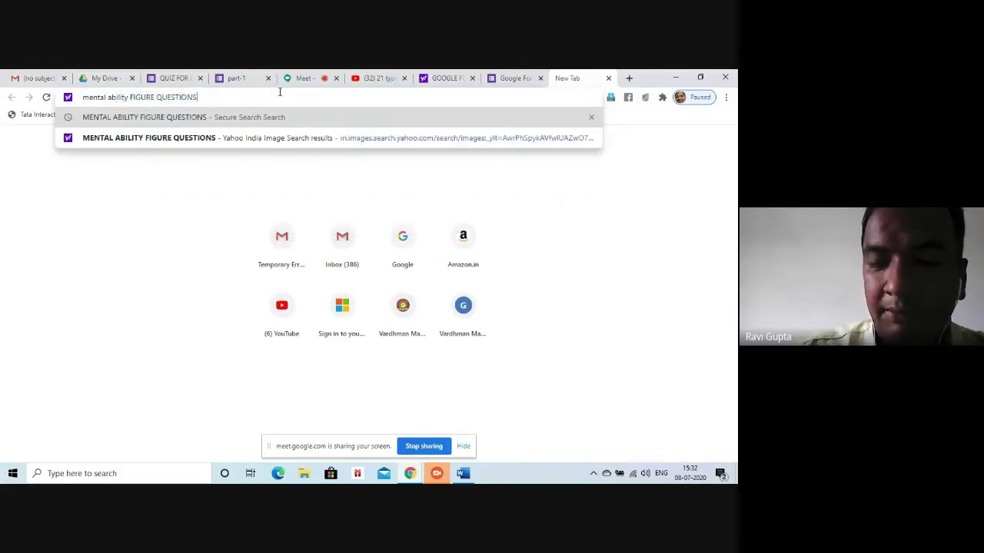
key("Return")
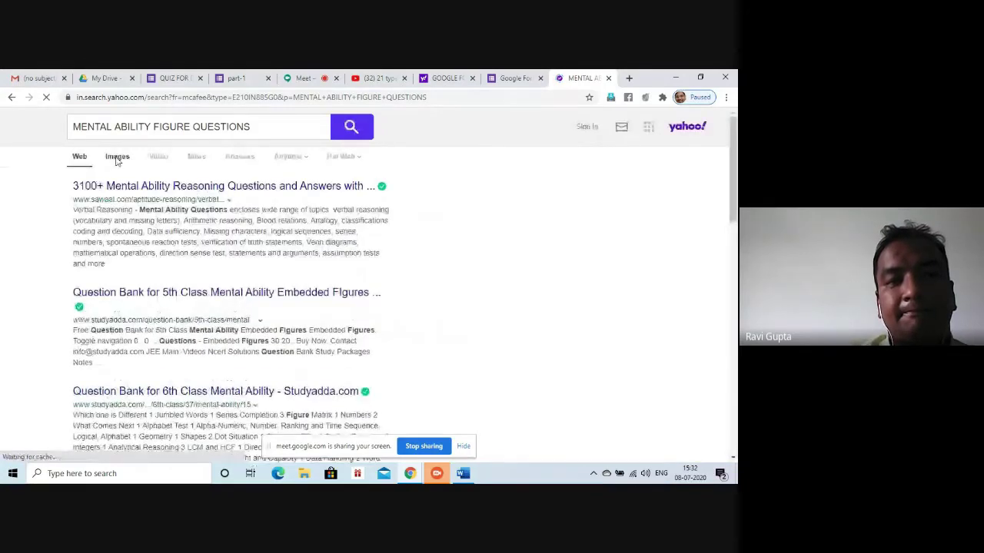
left_click(117, 157)
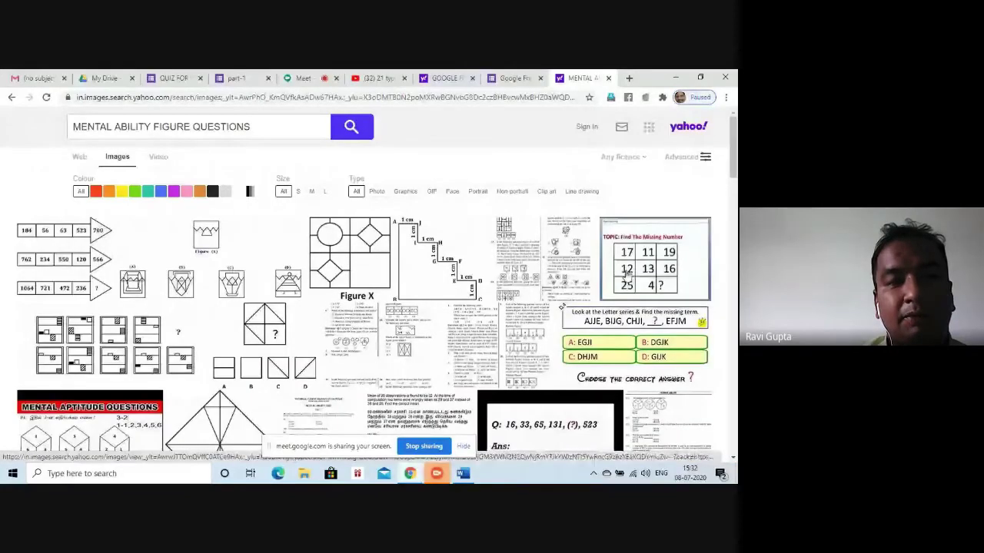
Open the grid-figure puzzle image, select its address, and return to the quiz
left_click(96, 332)
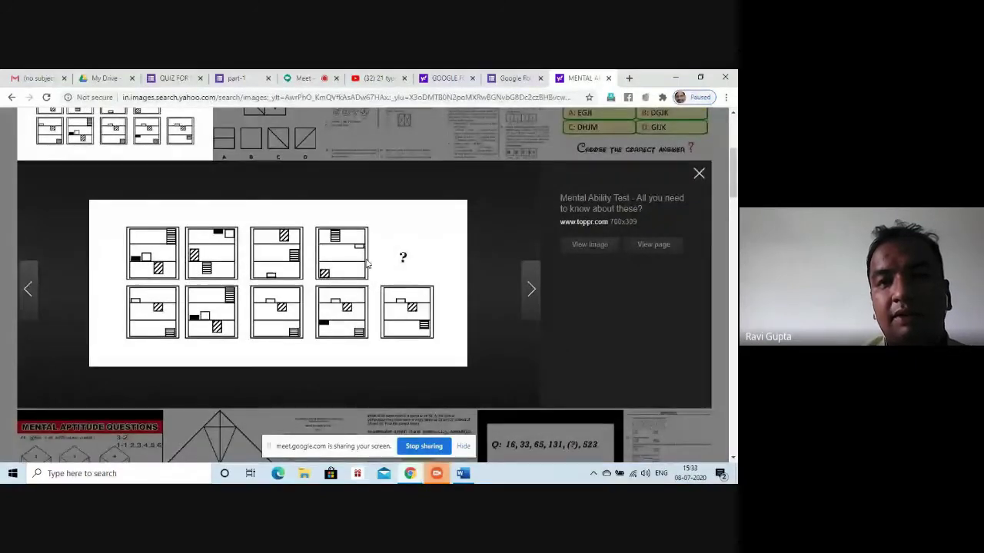
left_click(485, 95)
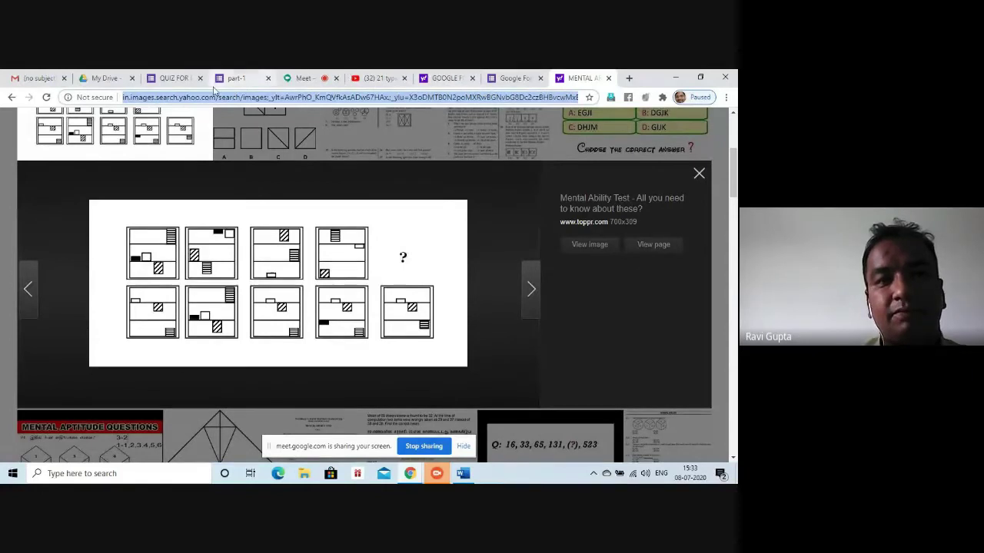
left_click(174, 78)
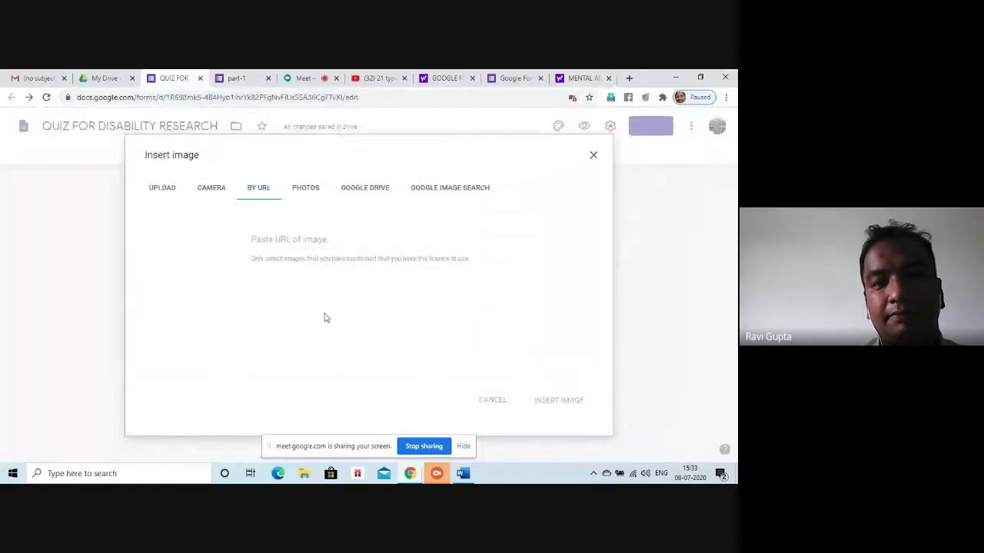
Paste the puzzle's web address into By URL, which is rejected, then switch to Upload
left_click(312, 240)
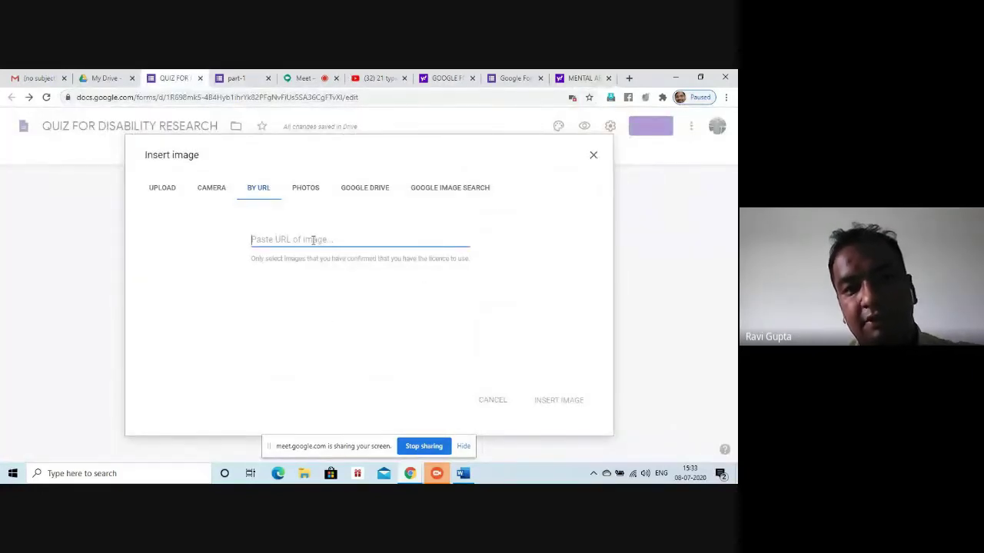
key("ctrl+v")
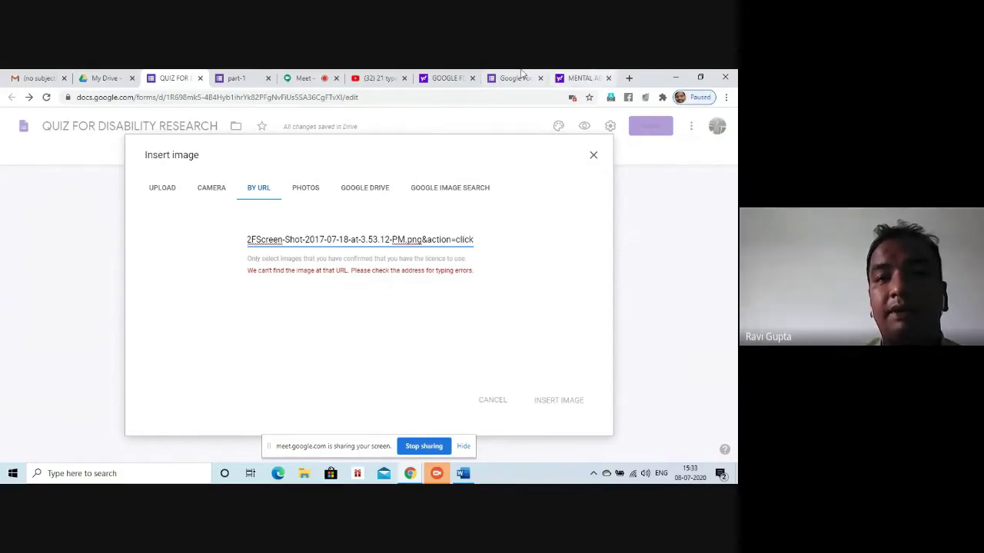
left_click(574, 80)
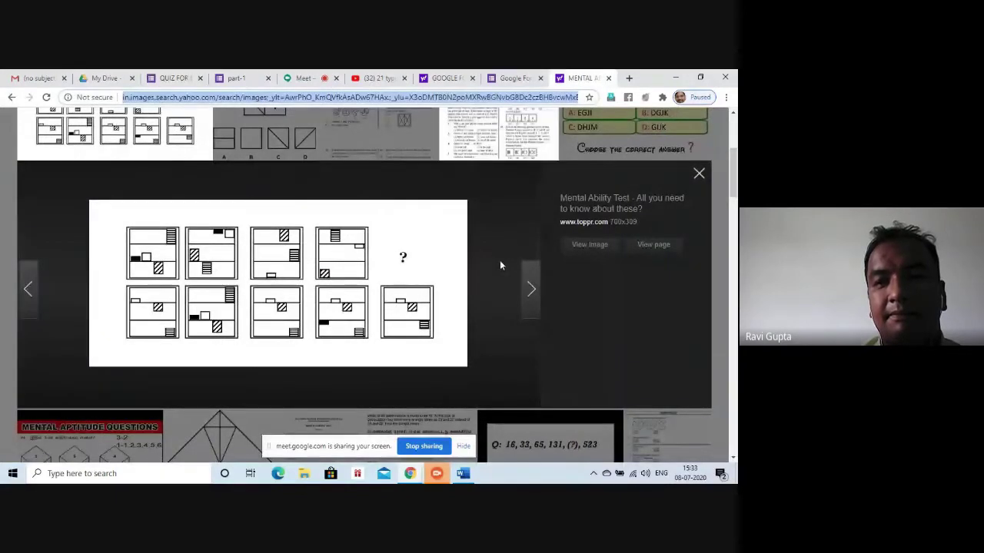
left_click(700, 175)
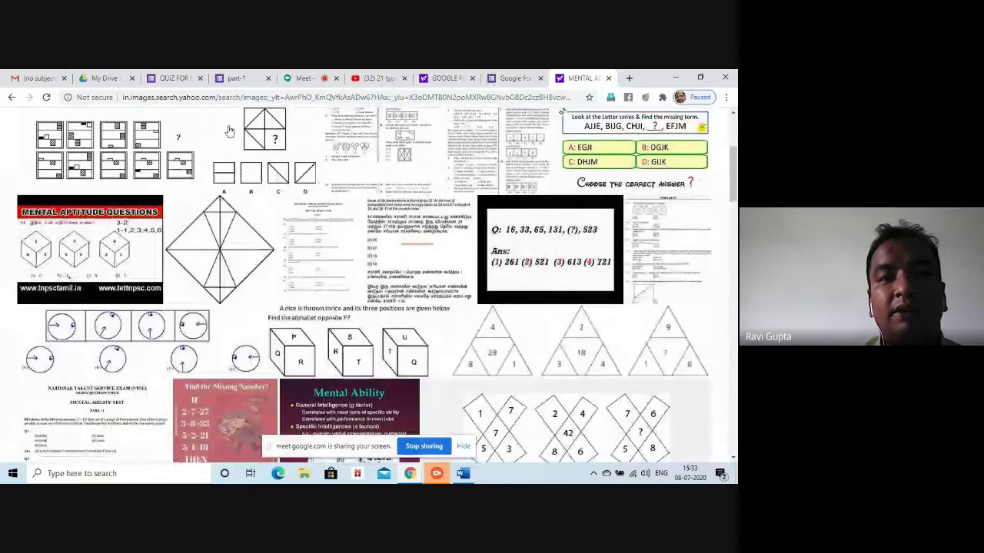
left_click(174, 77)
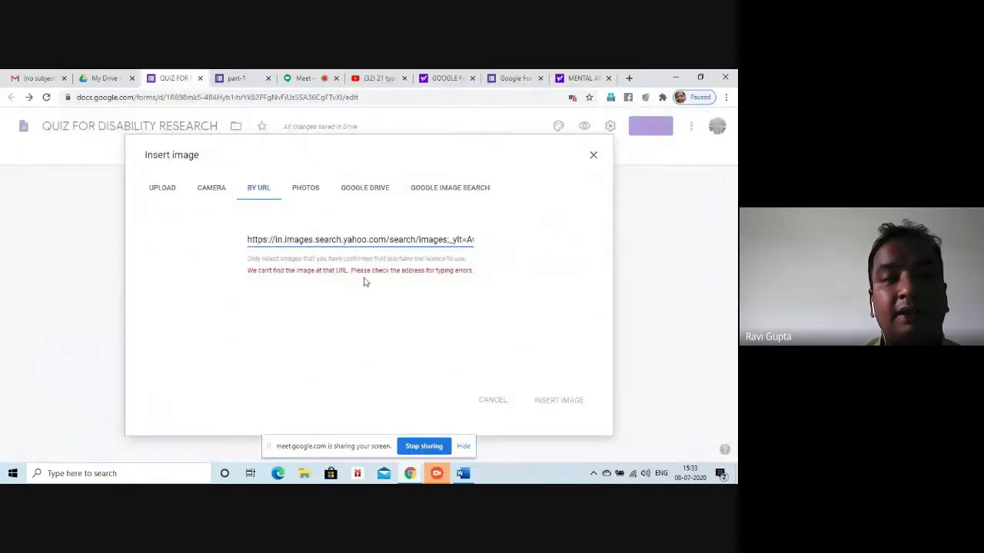
left_click(169, 191)
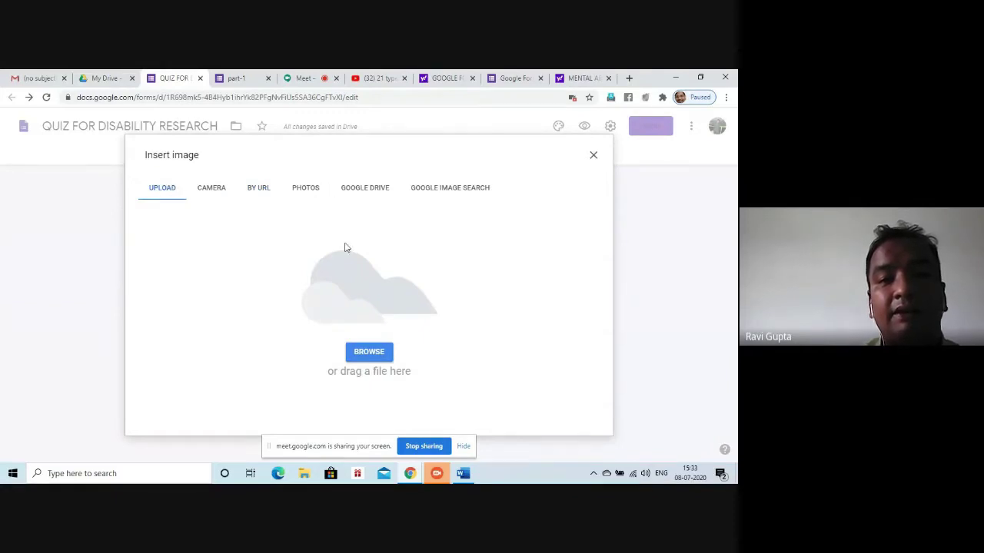
Upload the Desktop image file '12' and close the Insert image dialog
left_click(369, 353)
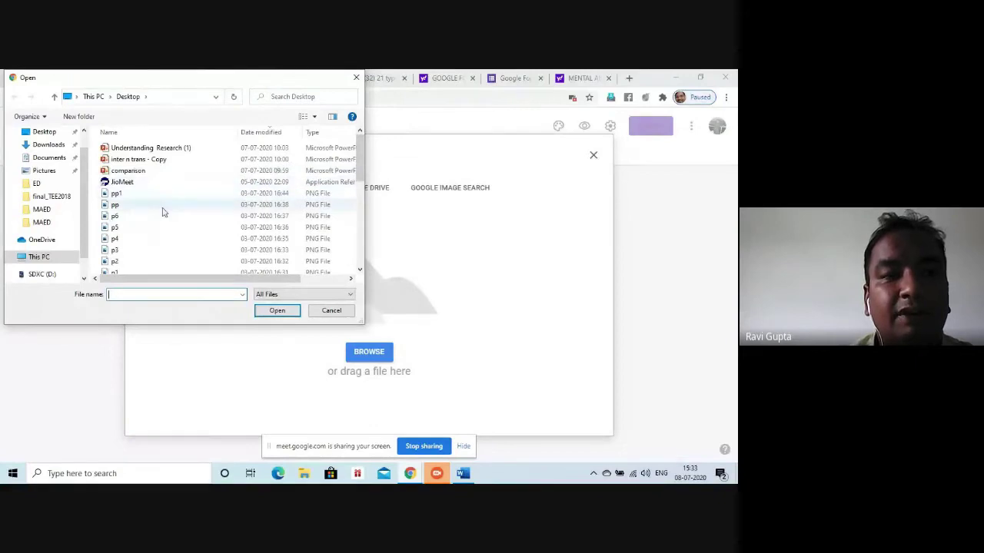
left_click_drag(366, 172, 364, 236)
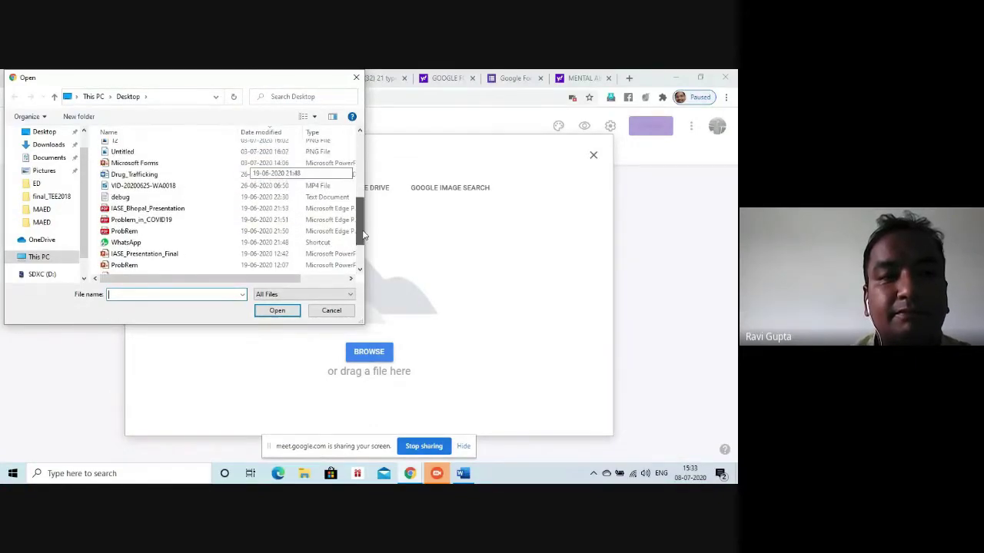
double_click(120, 149)
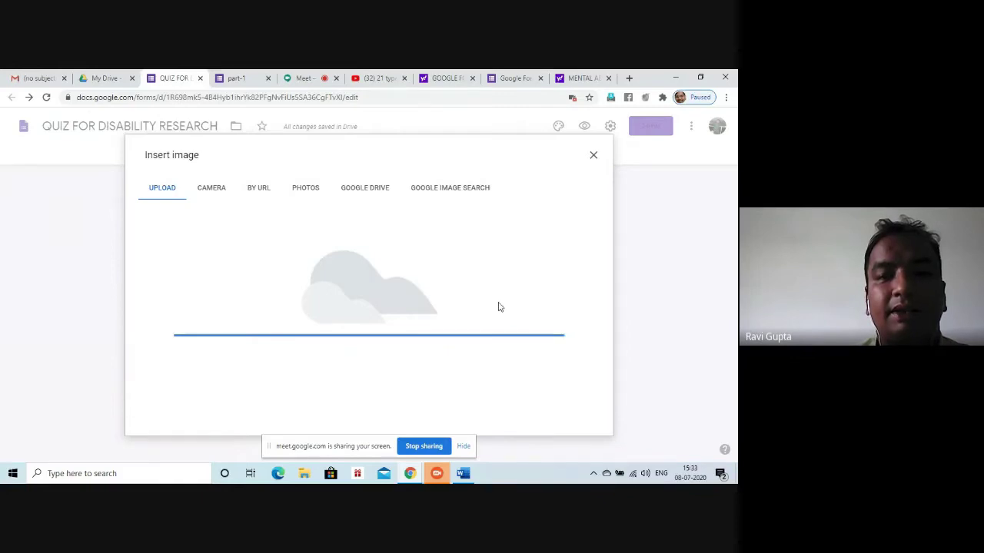
left_click(591, 157)
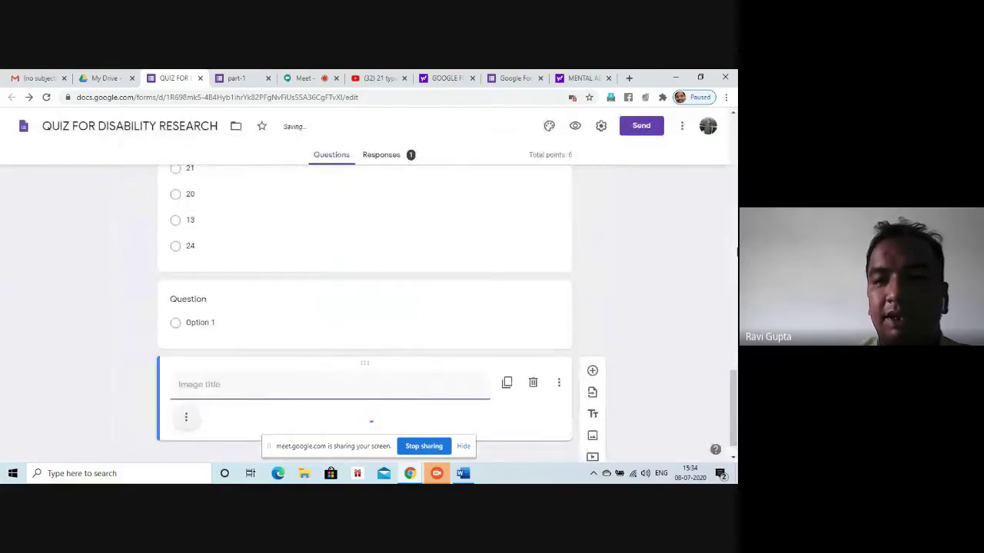
Title the screenshot image 'google form', check its options menu, and preview the quiz
left_click_drag(735, 422, 735, 435)
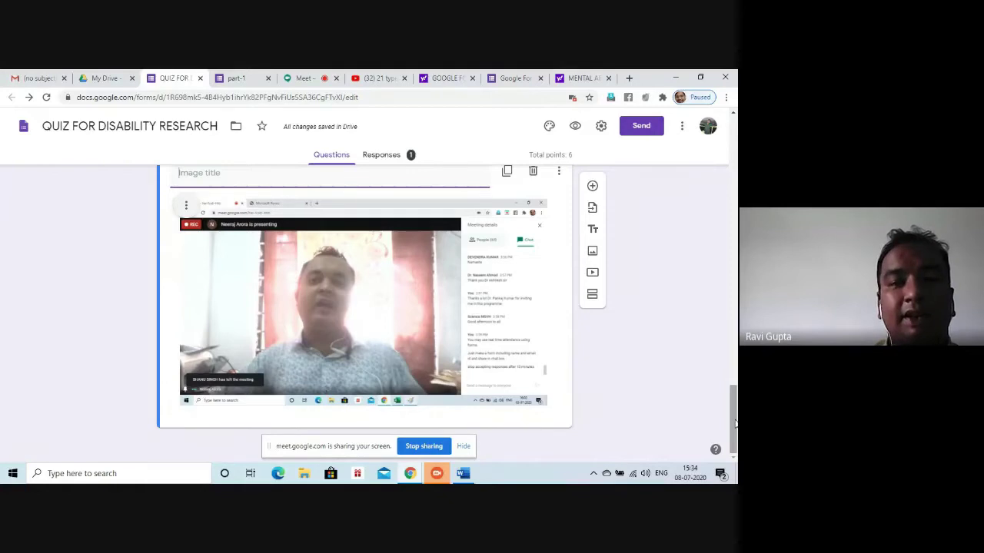
type("g")
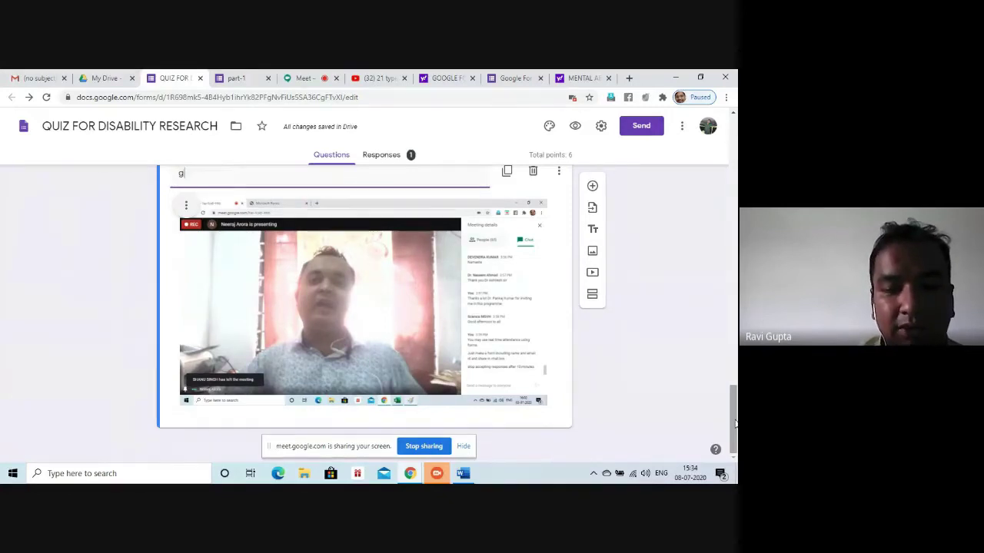
type("oogle forms")
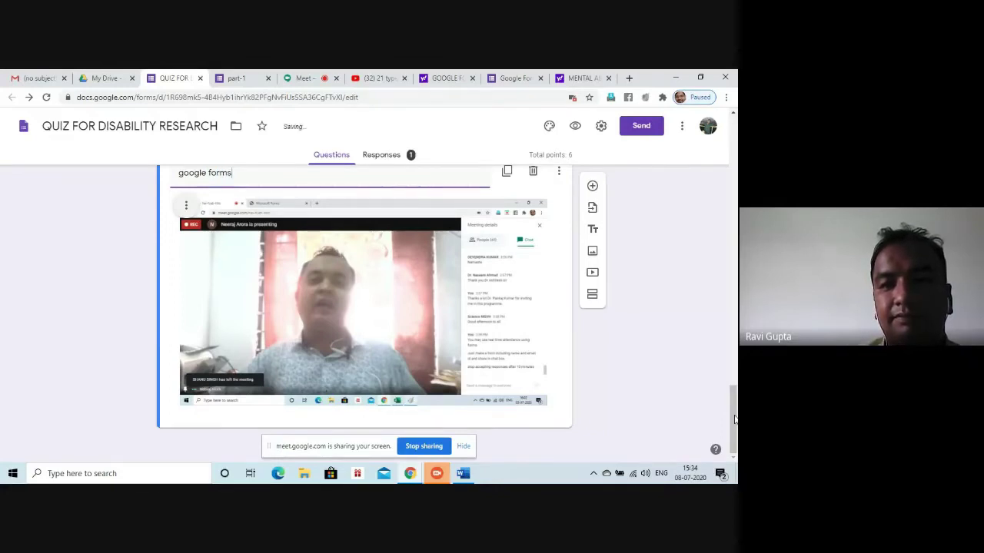
scroll(734, 425, "up", 1)
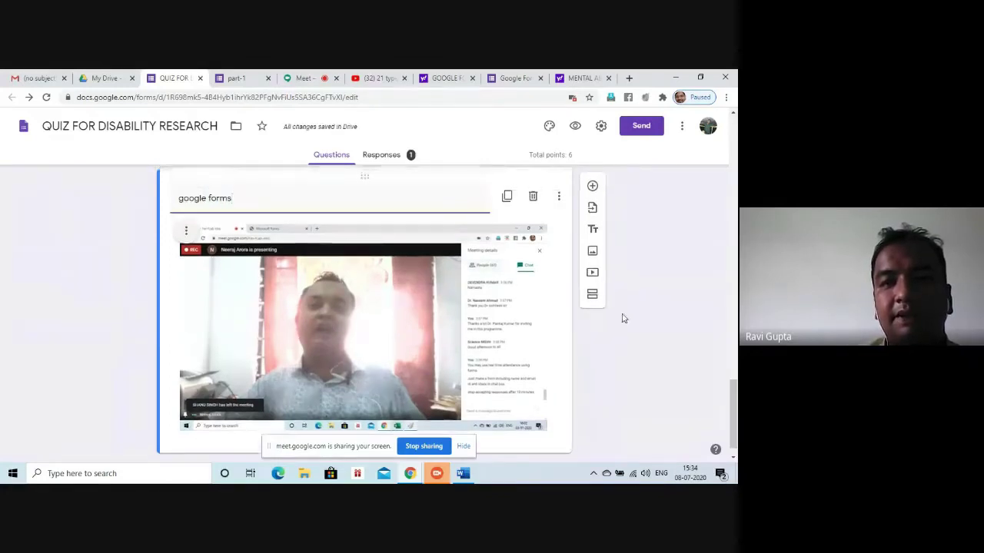
left_click(558, 197)
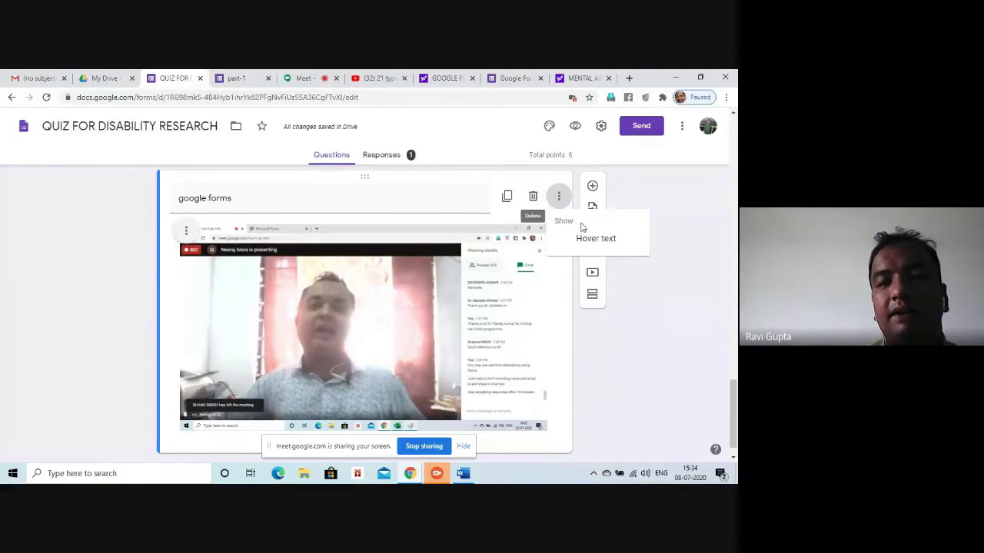
left_click_drag(732, 415, 593, 127)
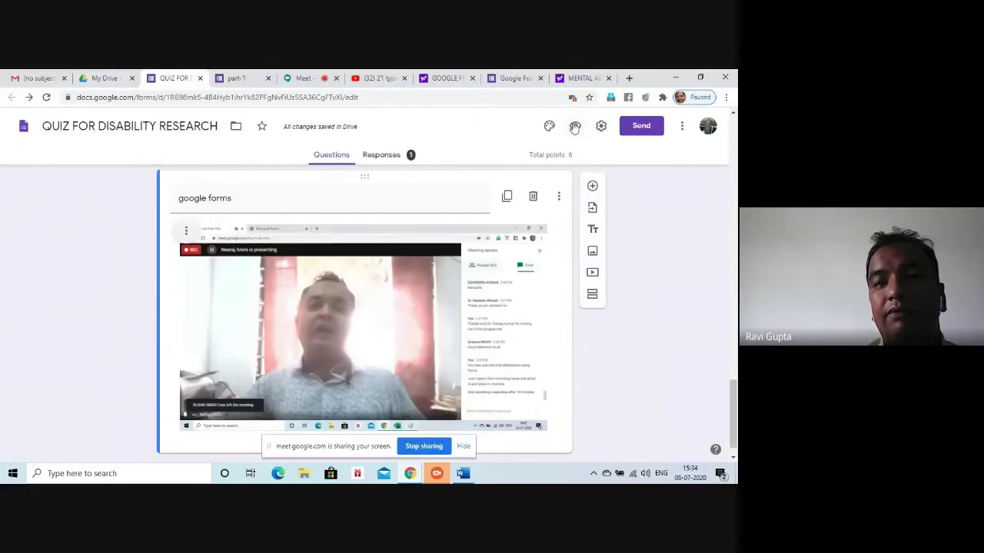
left_click(574, 125)
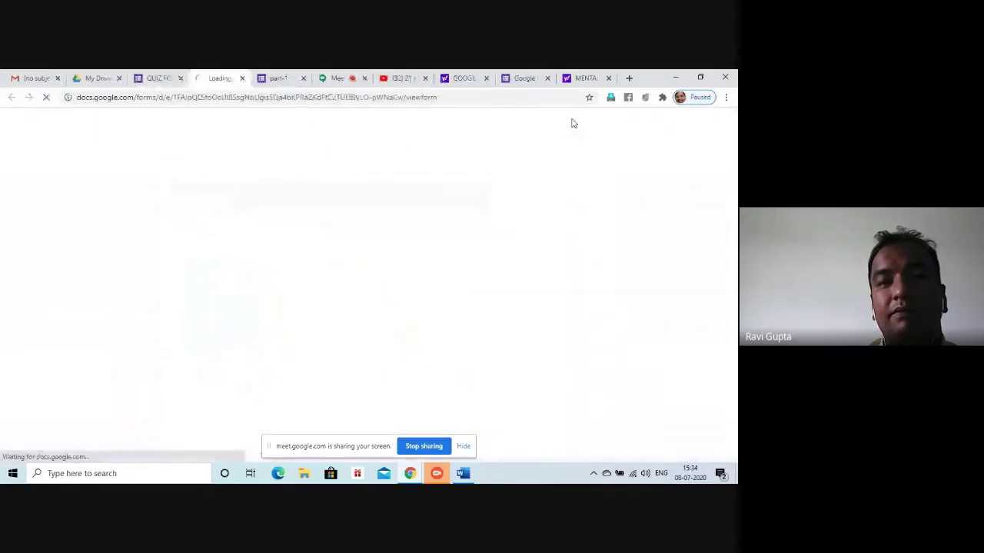
Enter a test Gmail address in the preview's Email address field
left_click_drag(728, 212, 728, 318)
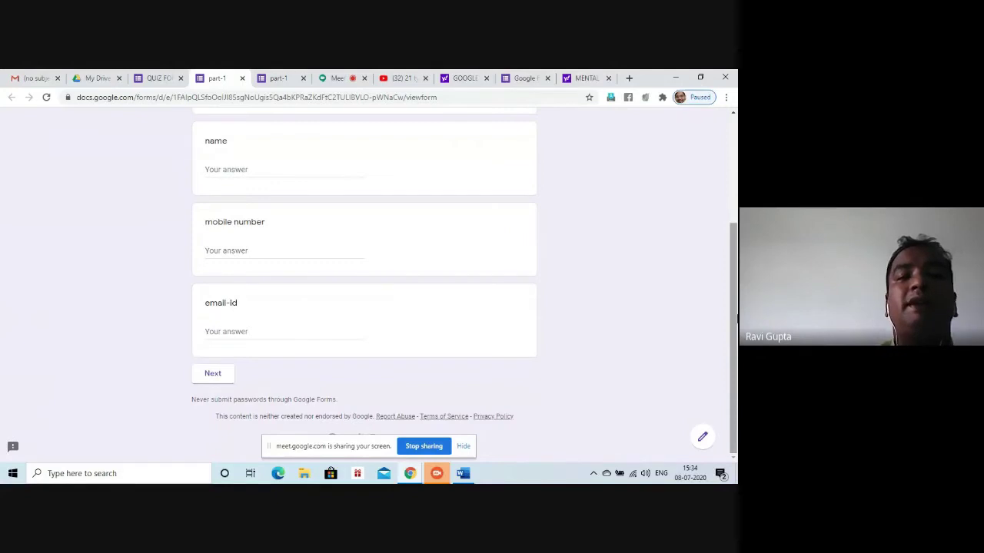
scroll(732, 338, "up", 2)
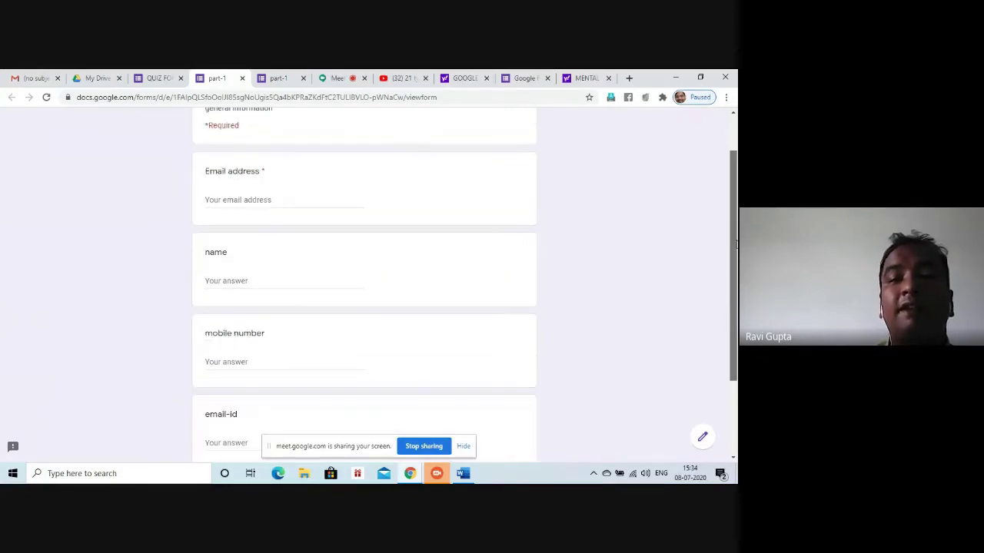
left_click_drag(734, 272, 736, 331)
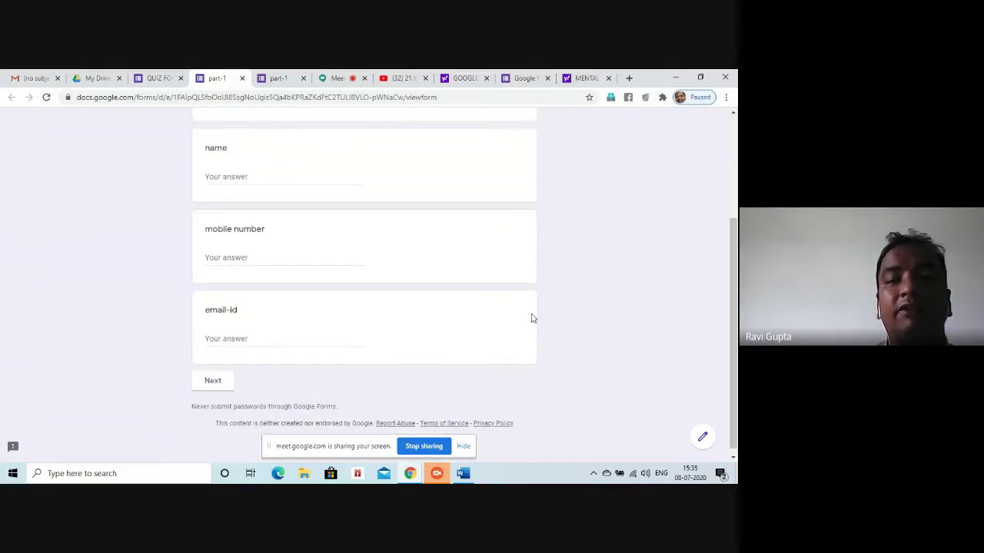
scroll(630, 222, "up", 2)
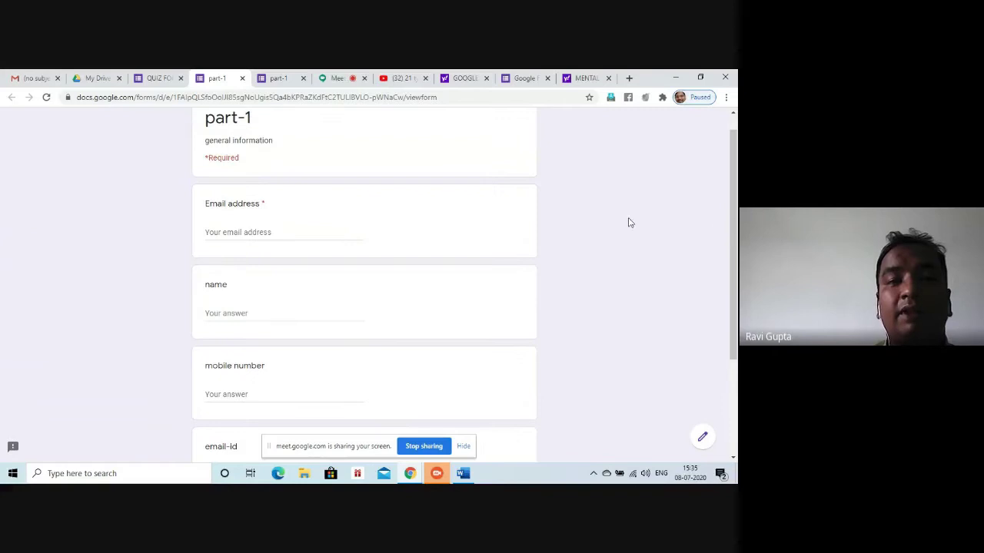
left_click(224, 234)
left_click(226, 306)
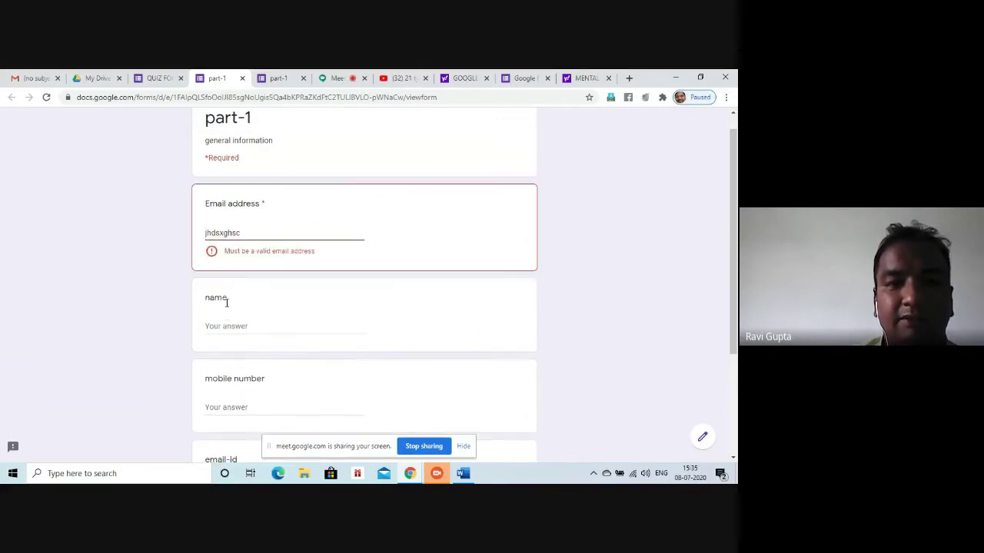
left_click(254, 235)
type("@g")
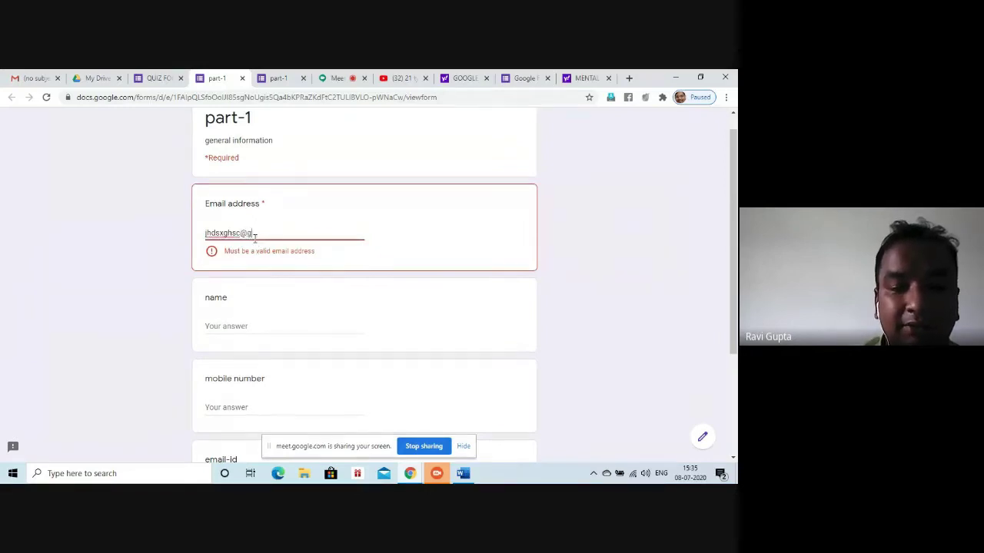
type("mail.com")
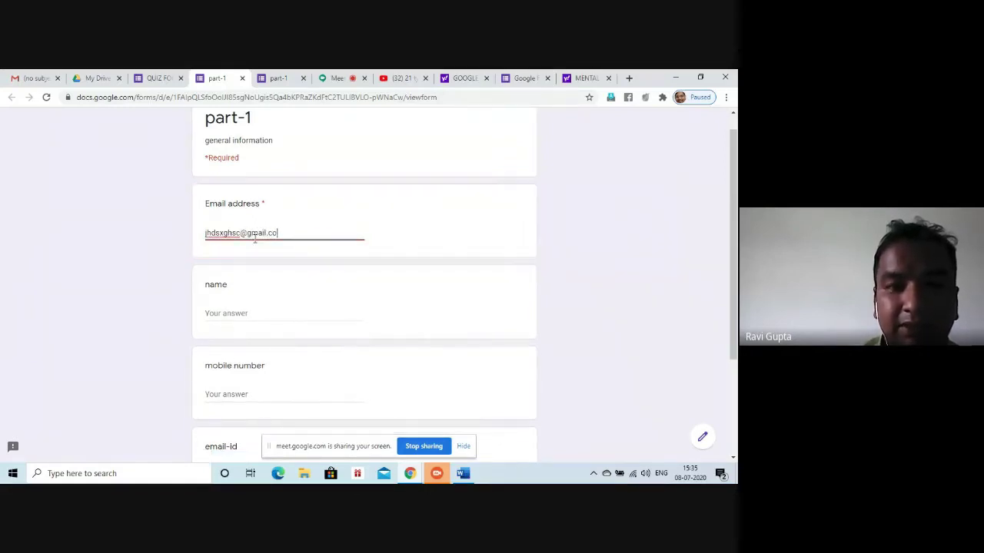
Fill in a sample name, mobile number and email-id, then continue to the quiz section
left_click(238, 312)
type("sjdxbcd")
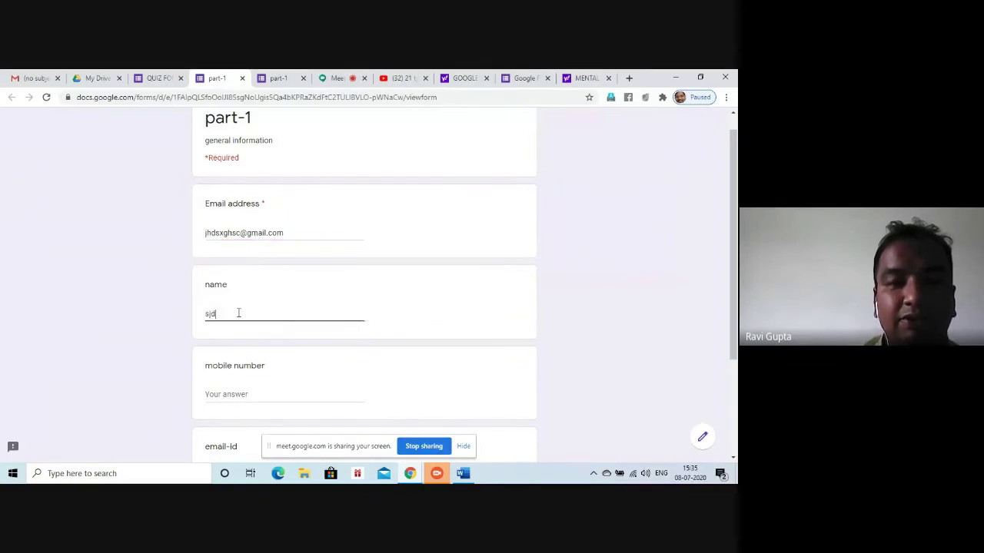
left_click(229, 397)
type("9876543210")
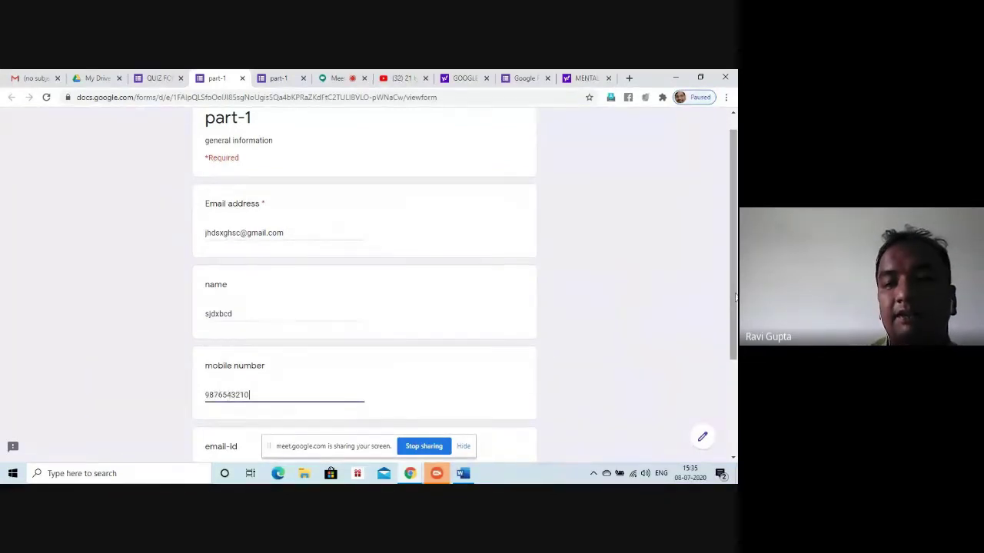
scroll(229, 397, "down", 3)
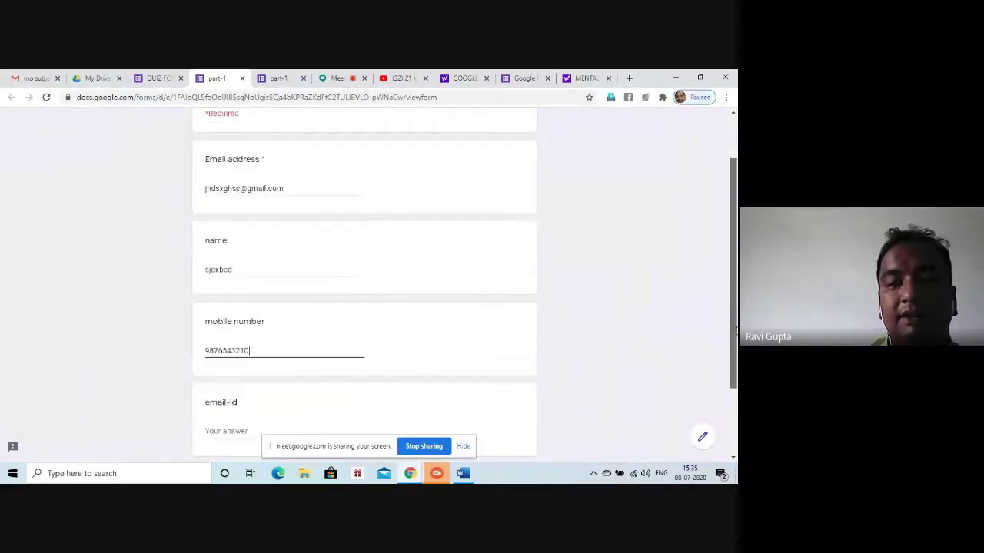
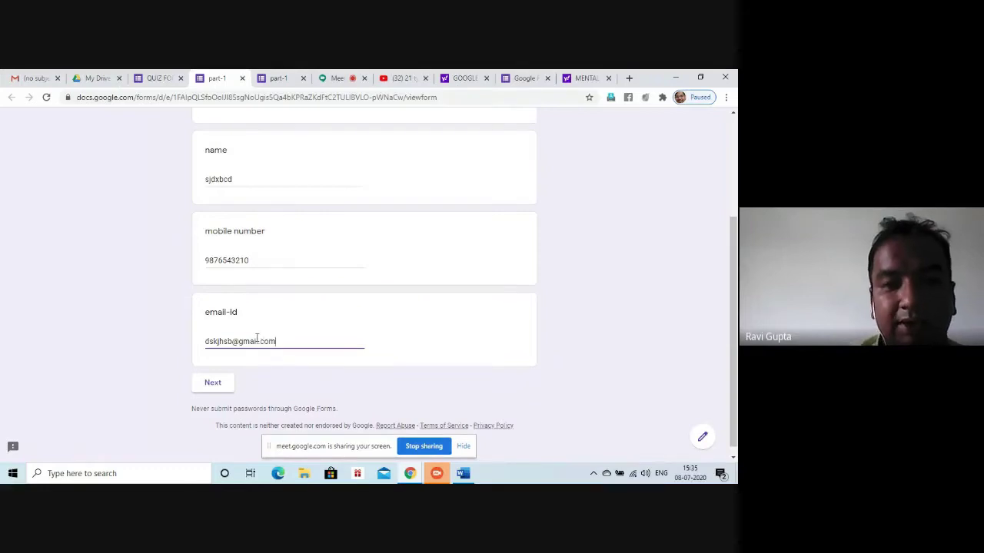
scroll(257, 339, "up", 1)
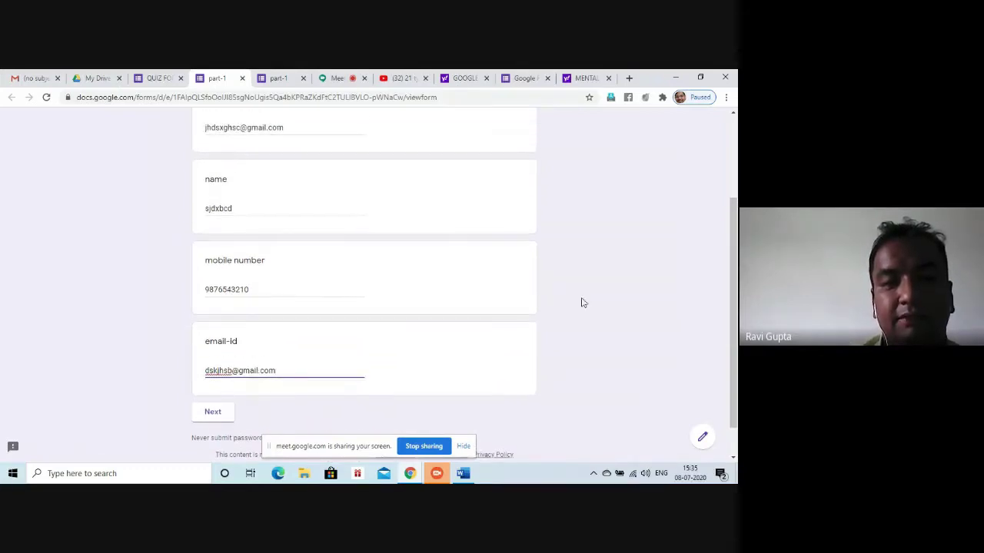
left_click(219, 418)
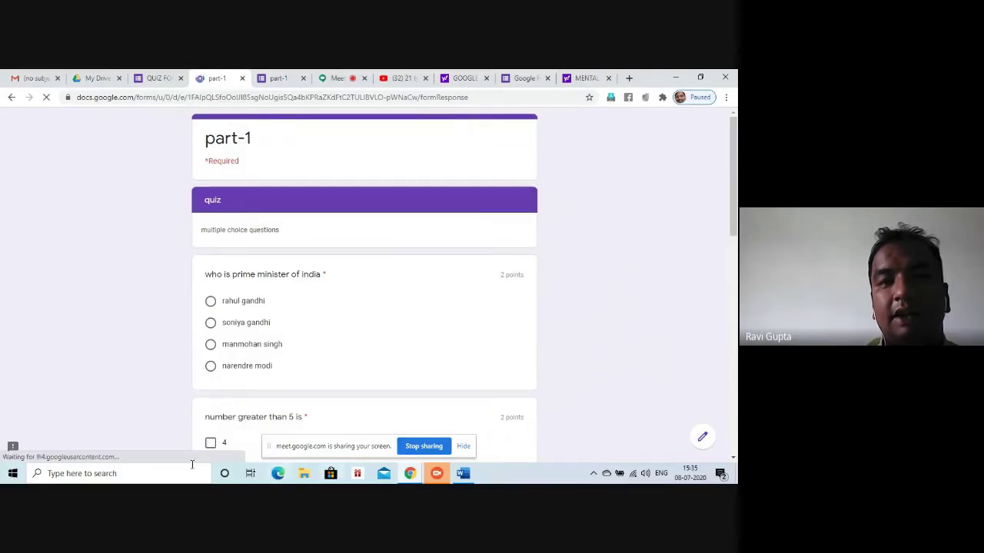
Answer Narendra Modi for prime minister and tick 6 and 7 as greater than 5
left_click_drag(735, 161, 736, 197)
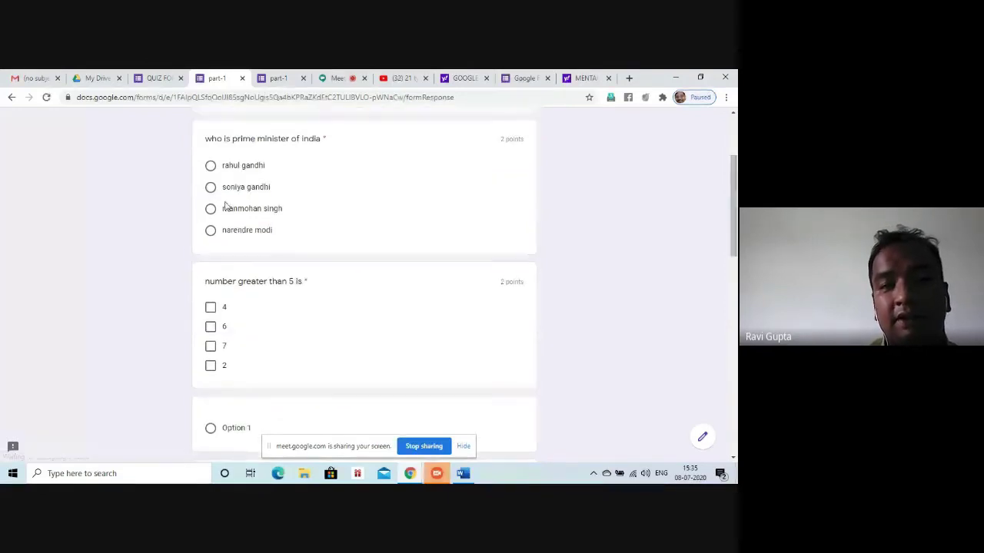
left_click(212, 230)
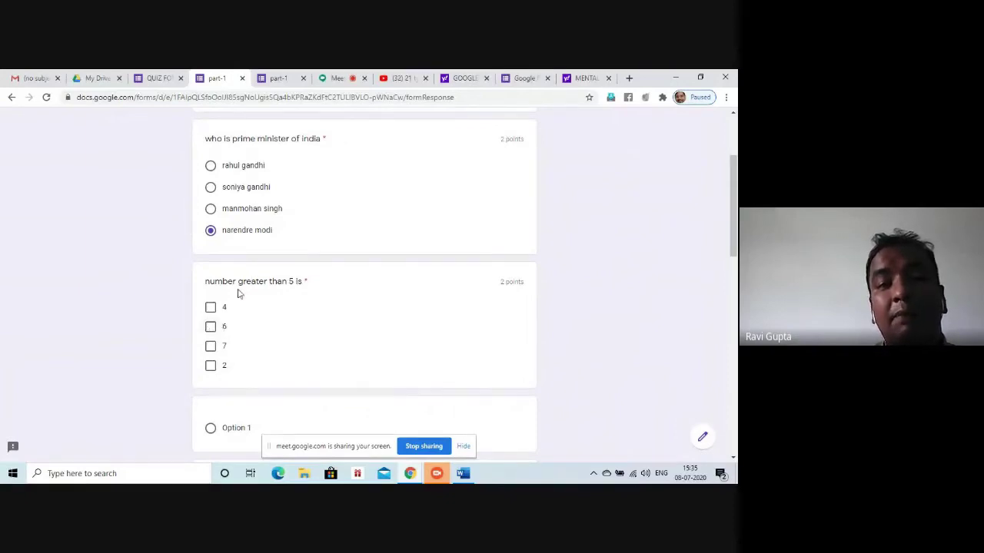
left_click(209, 328)
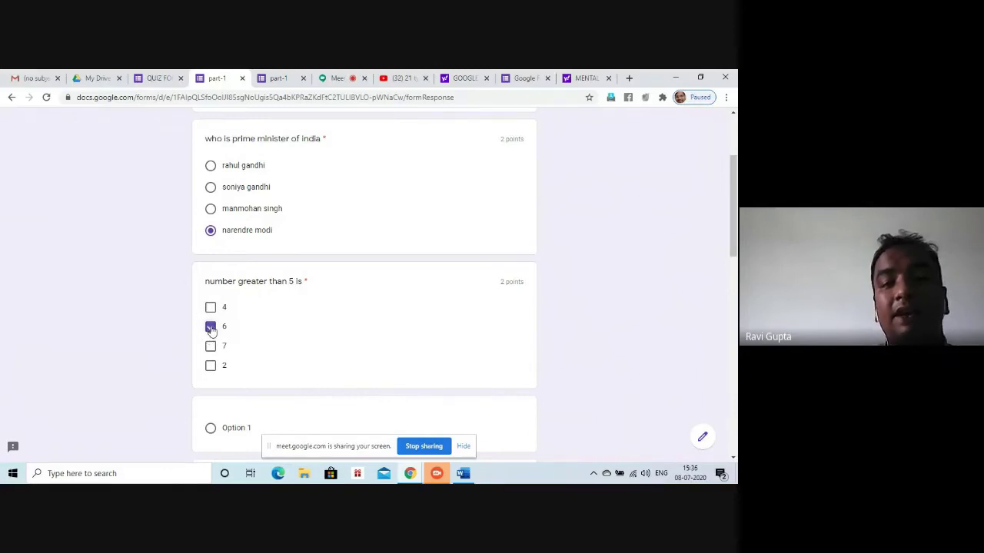
left_click(211, 346)
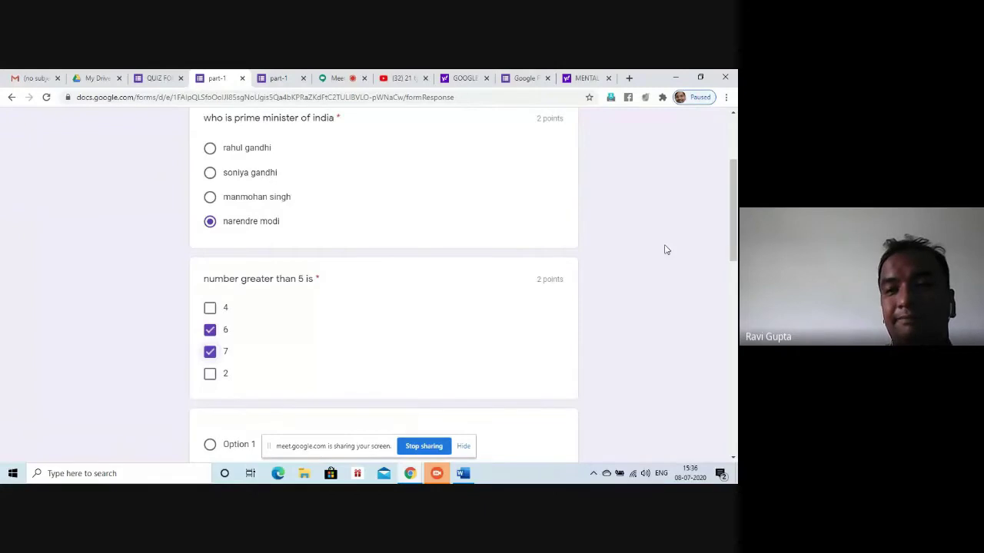
Play and then pause the embedded disability video
left_click_drag(736, 239, 736, 335)
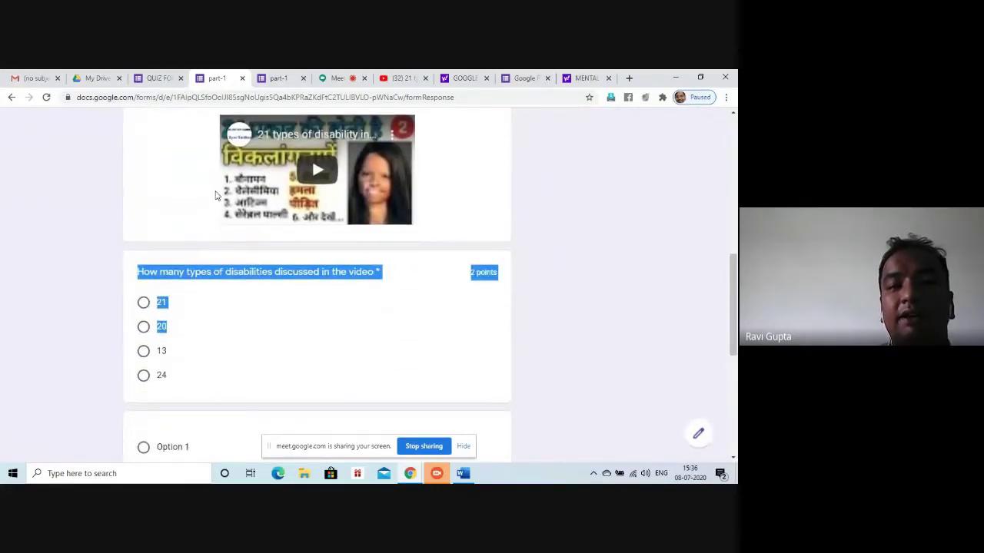
left_click(306, 175)
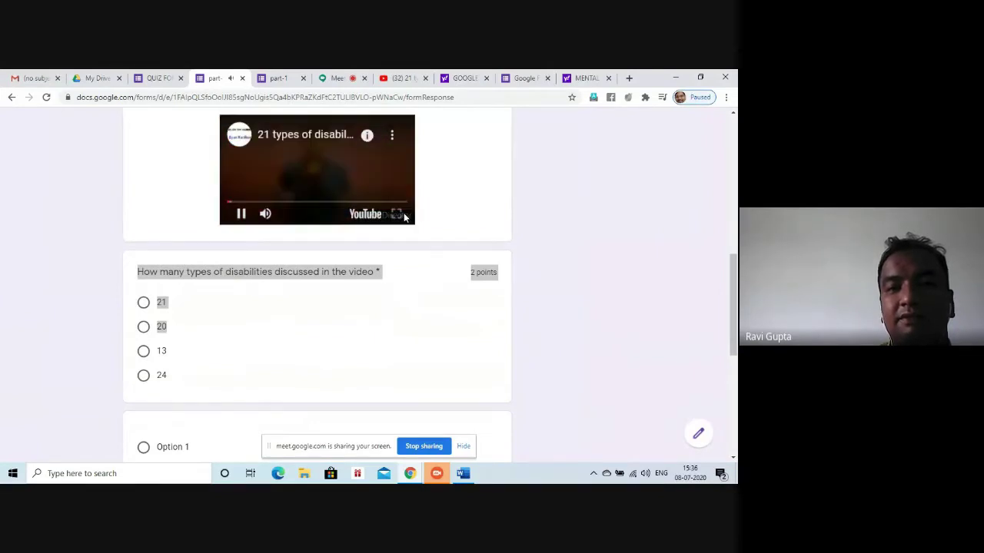
left_click(314, 174)
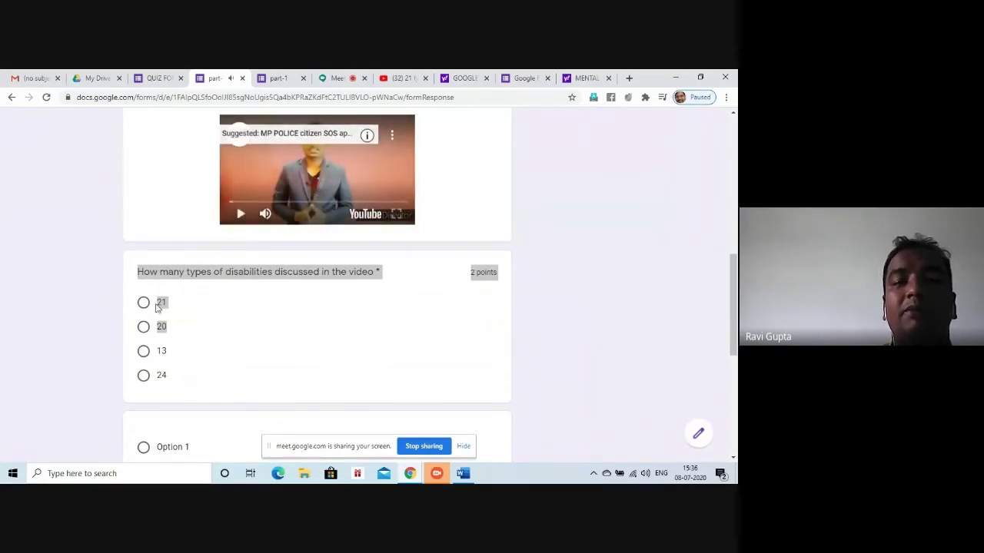
Answer 20 to the disabilities question, submit the response, and return to the quiz editor
left_click(239, 324)
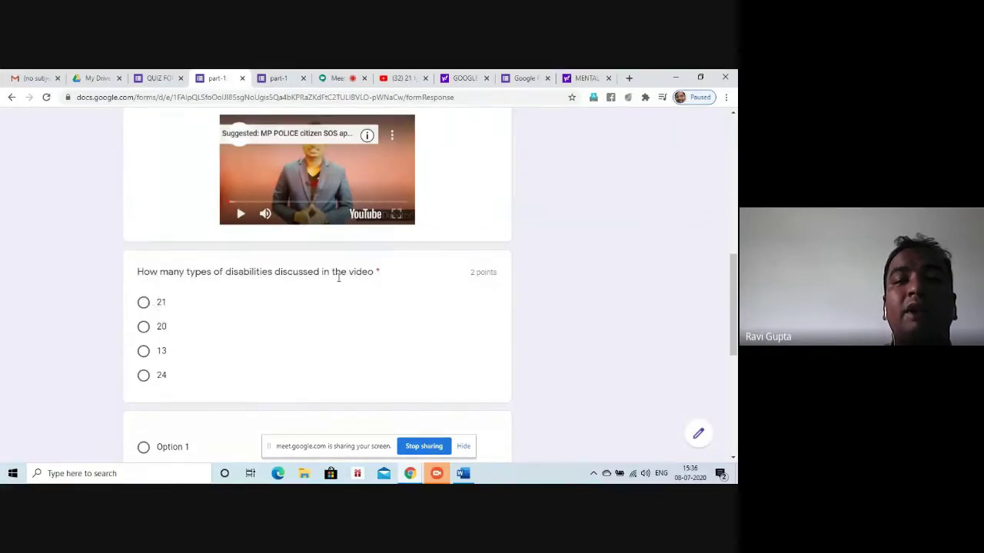
left_click(143, 327)
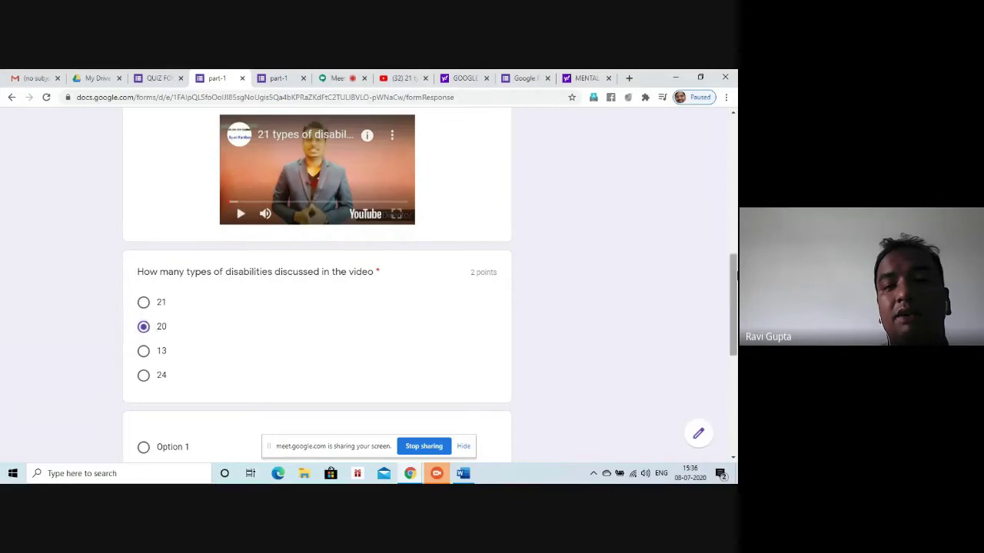
scroll(146, 328, "down", 5)
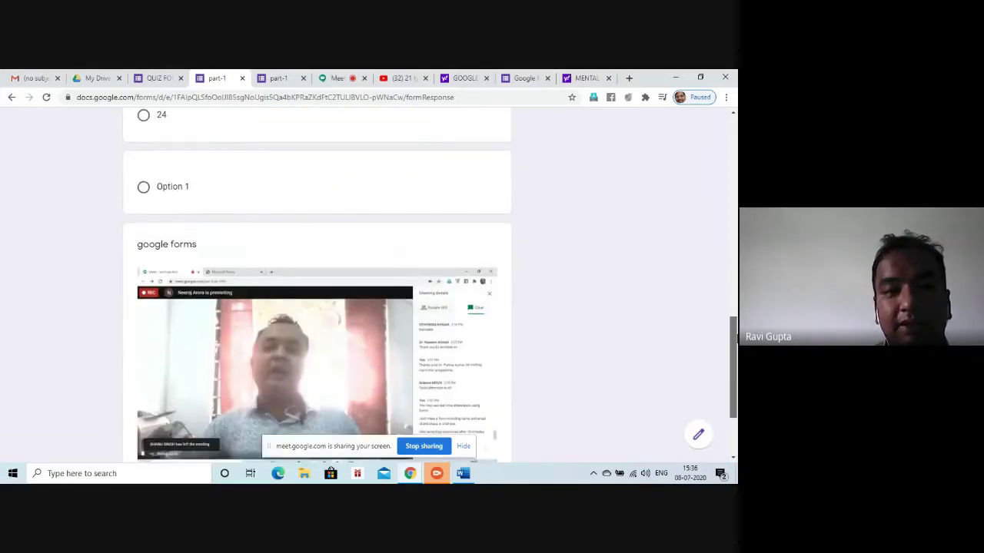
scroll(734, 358, "down", 5)
scroll(734, 358, "up", 1)
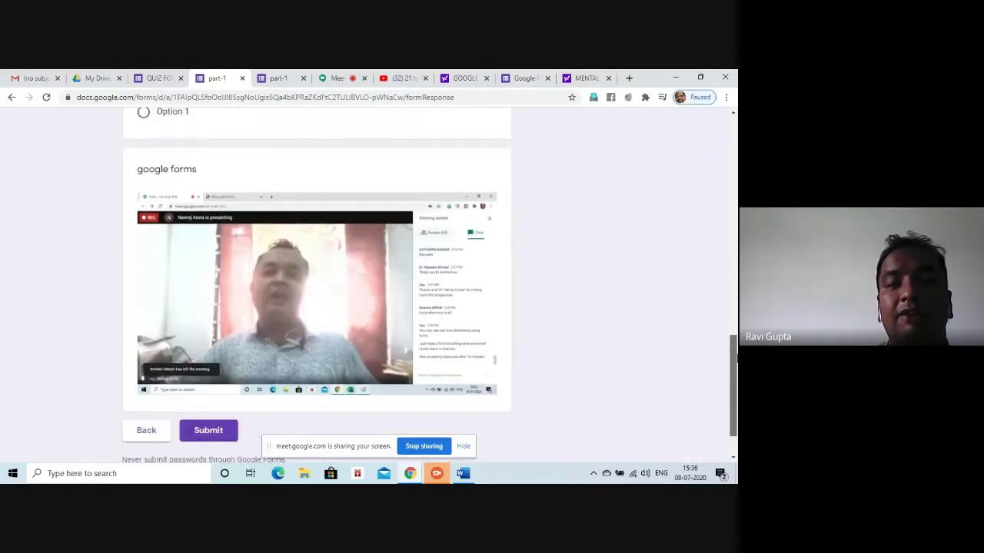
scroll(734, 358, "down", 1)
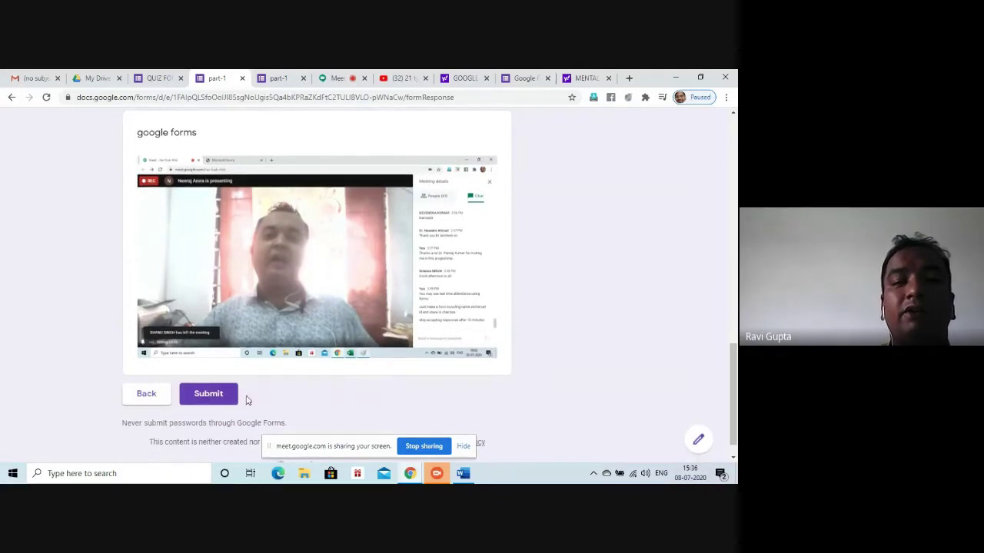
left_click(214, 396)
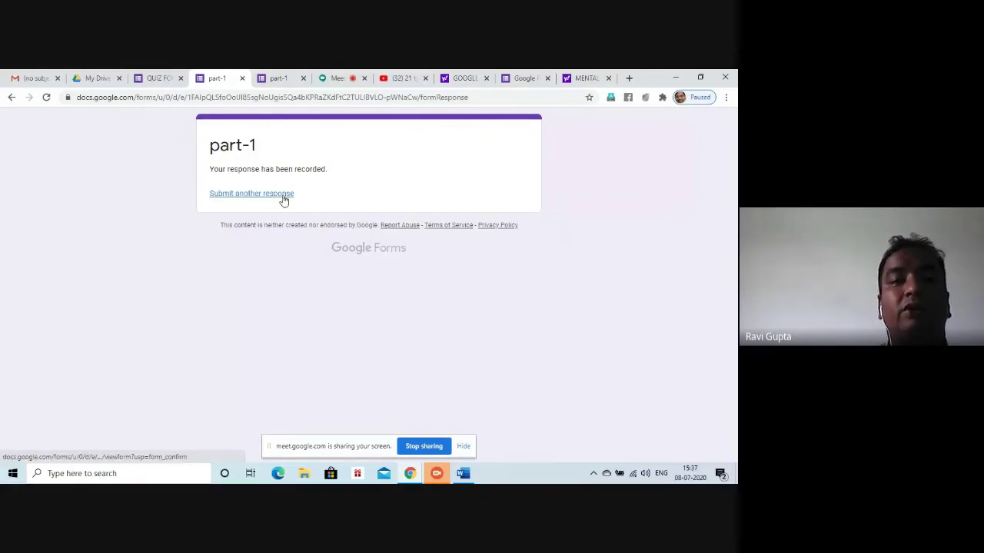
left_click(153, 77)
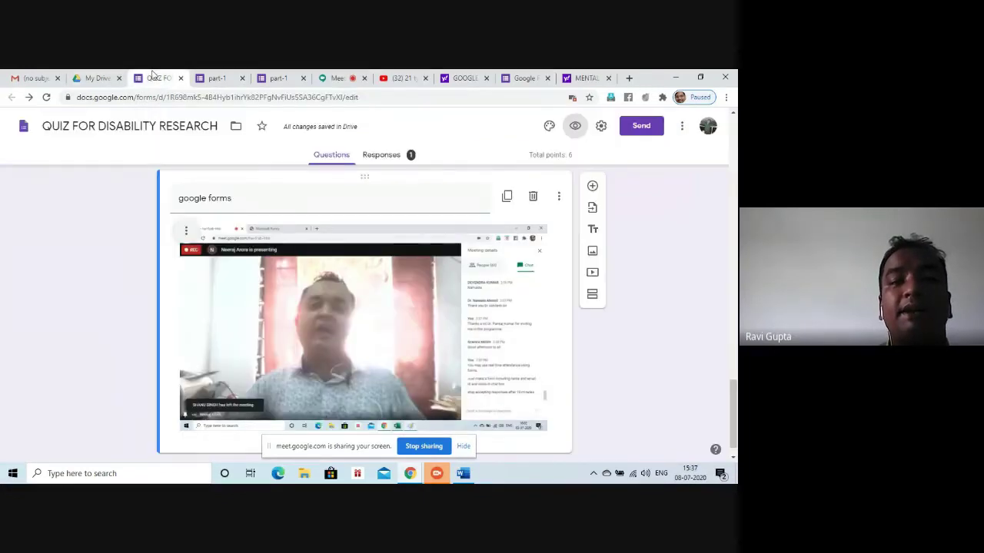
Review the Responses summary's average, median and range charts, then open the linked spreadsheet
left_click(386, 162)
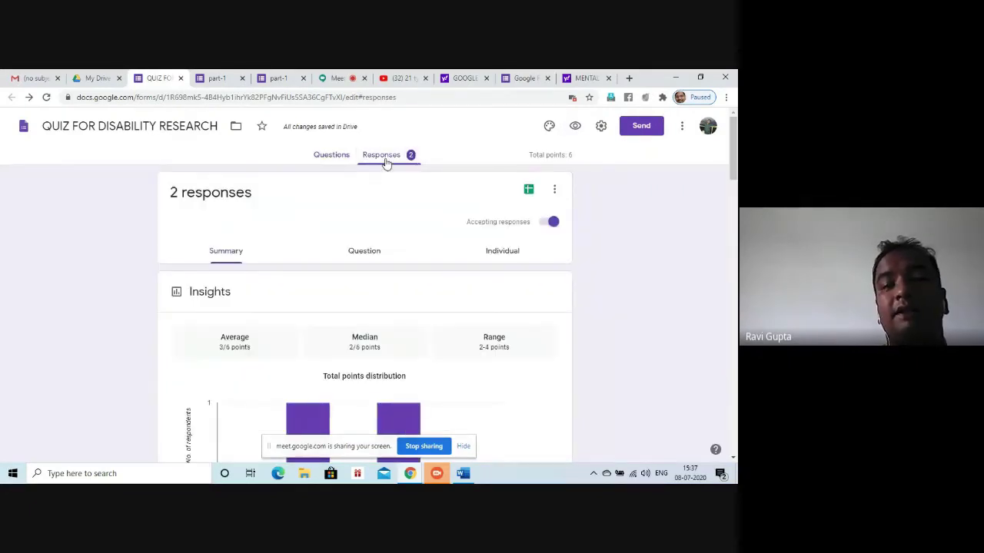
left_click_drag(734, 165, 733, 453)
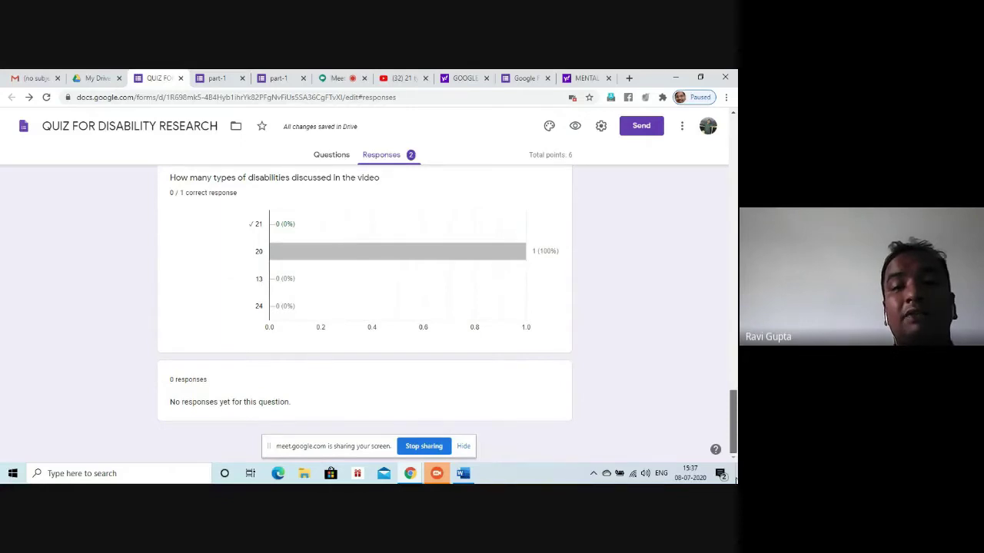
left_click(735, 476)
left_click_drag(728, 421, 730, 148)
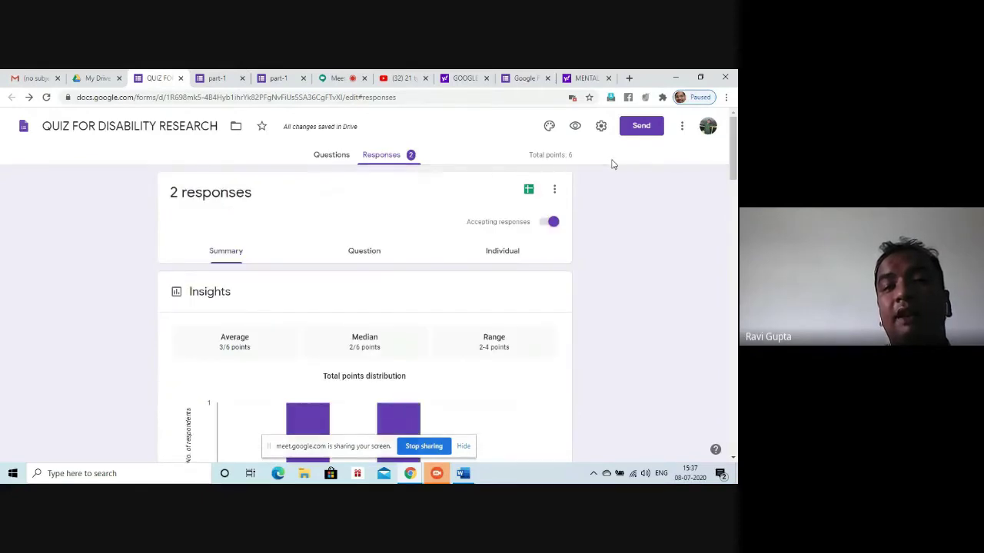
left_click(529, 190)
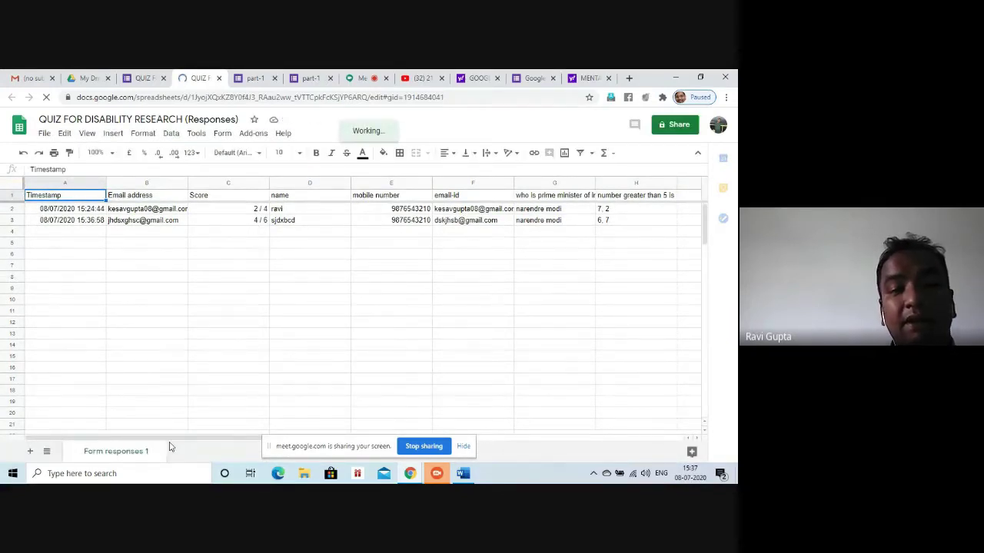
Scroll through the Responses spreadsheet's answer columns, then return to the form's responses summary
left_click(697, 440)
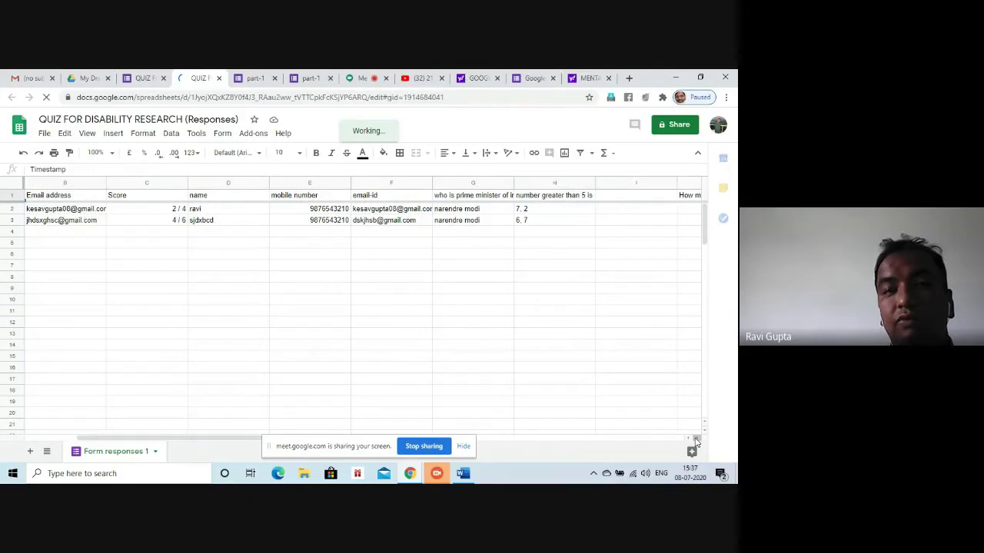
left_click(696, 439)
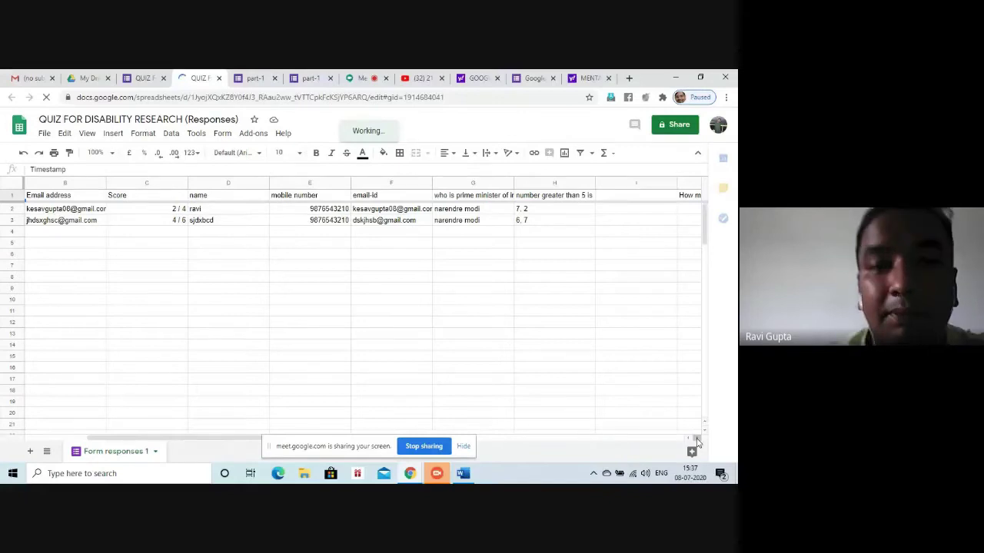
left_click(696, 439)
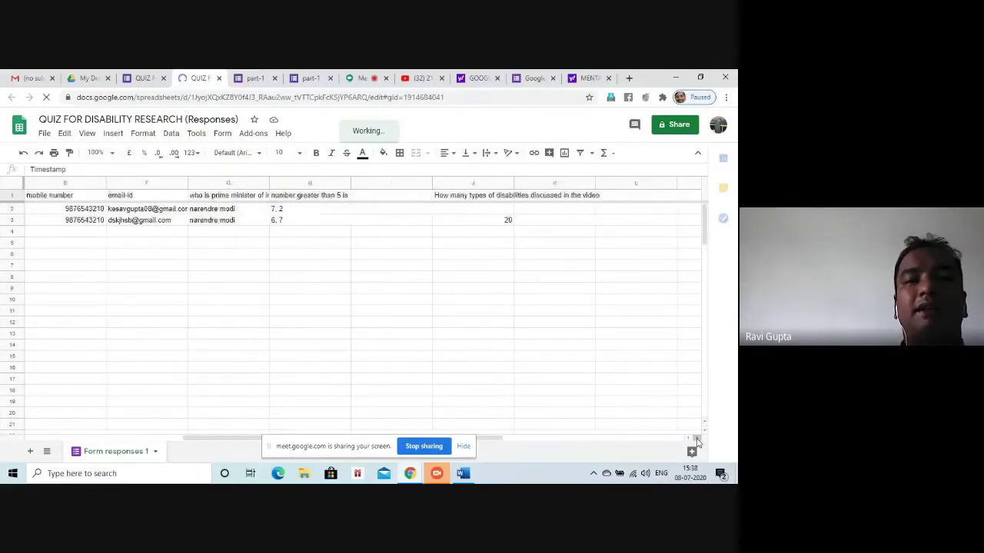
left_click(157, 82)
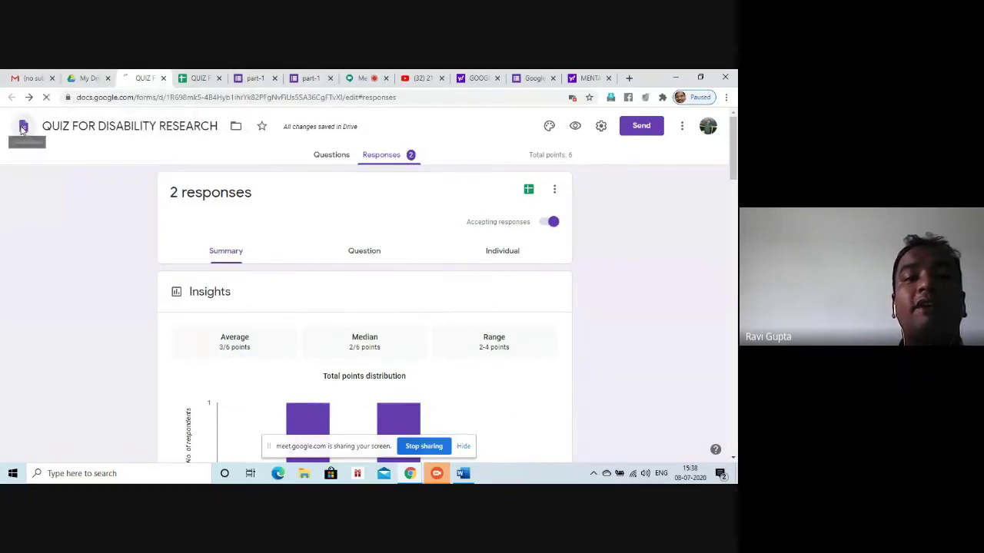
Go to the Forms home page, switching between the meeting, responses spreadsheet and Forms tabs
left_click(23, 128)
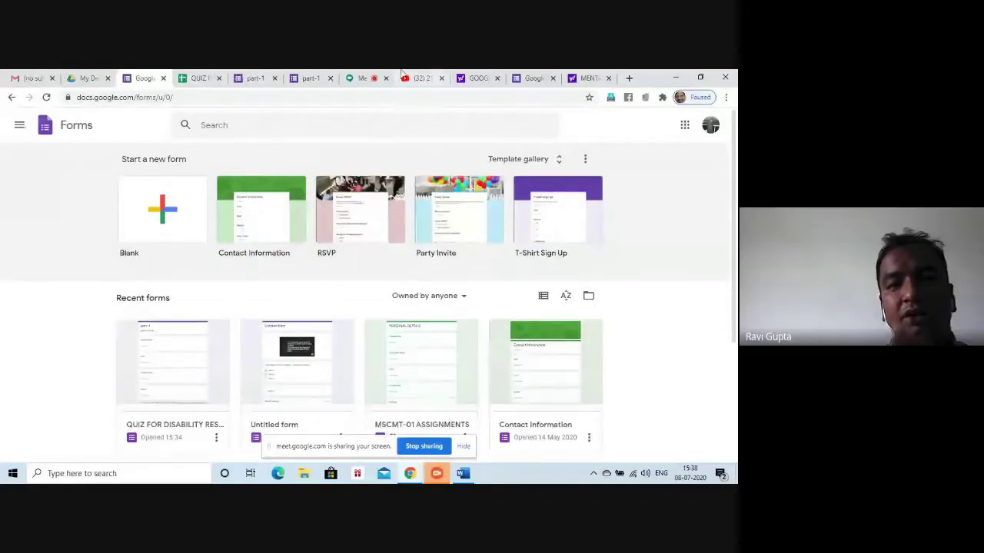
left_click(356, 80)
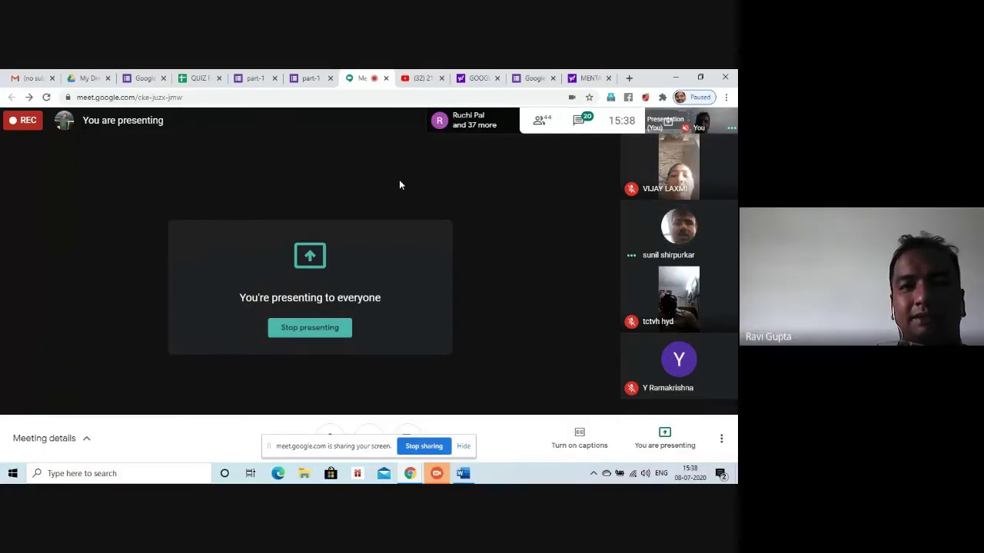
left_click(201, 77)
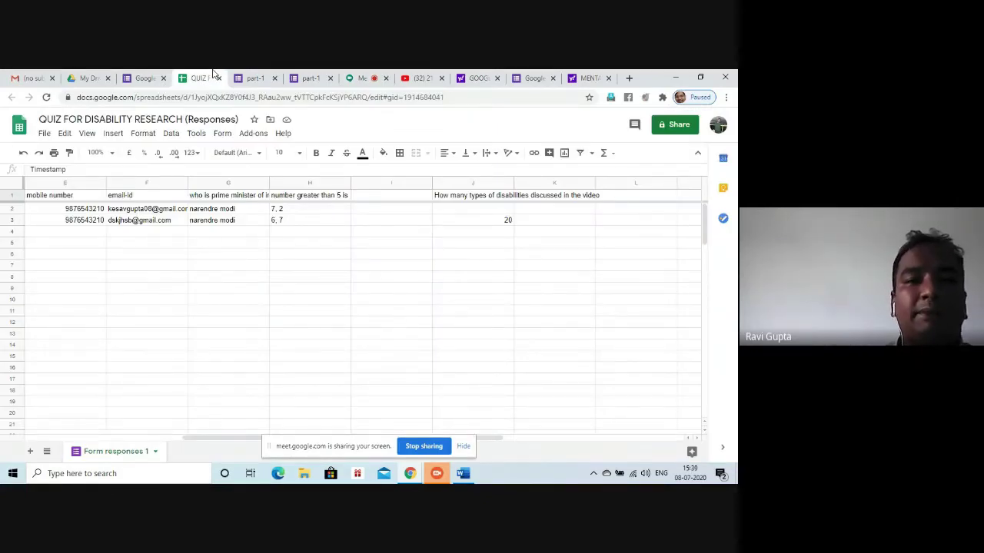
left_click(144, 79)
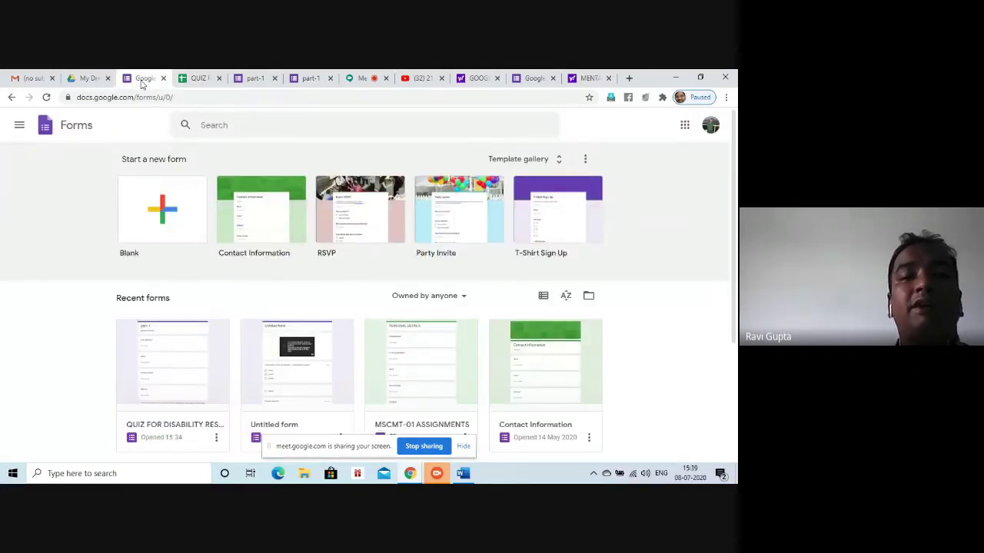
left_click(196, 79)
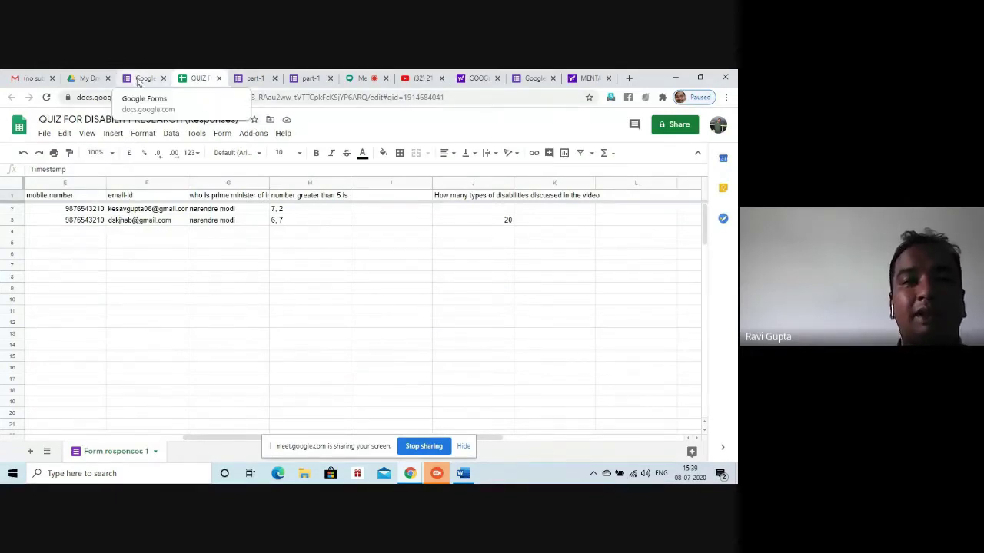
left_click(143, 79)
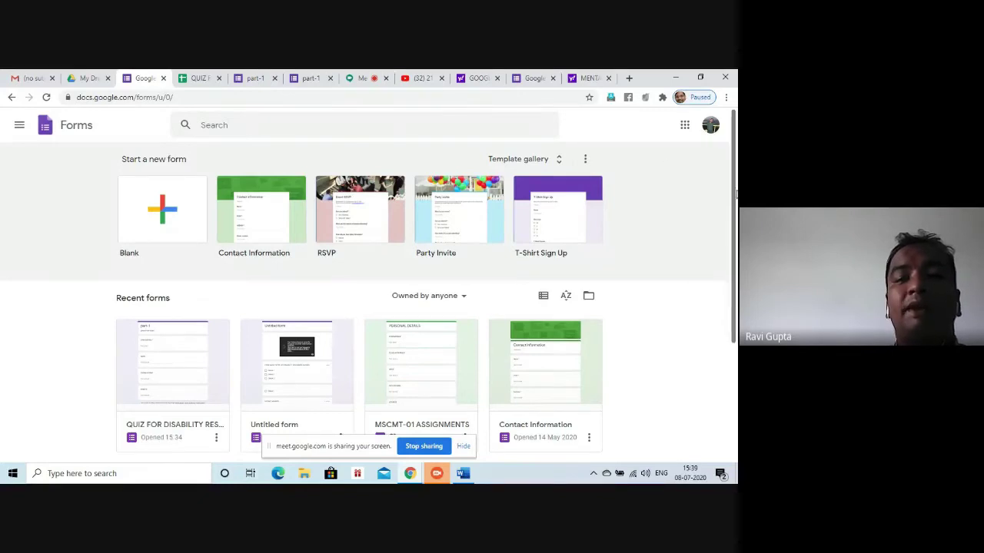
Briefly open QUIZ FOR DISABILITY RESEARCH, return home, then open the MSCMT-01 ASSIGNMENTS form
left_click_drag(736, 195, 735, 271)
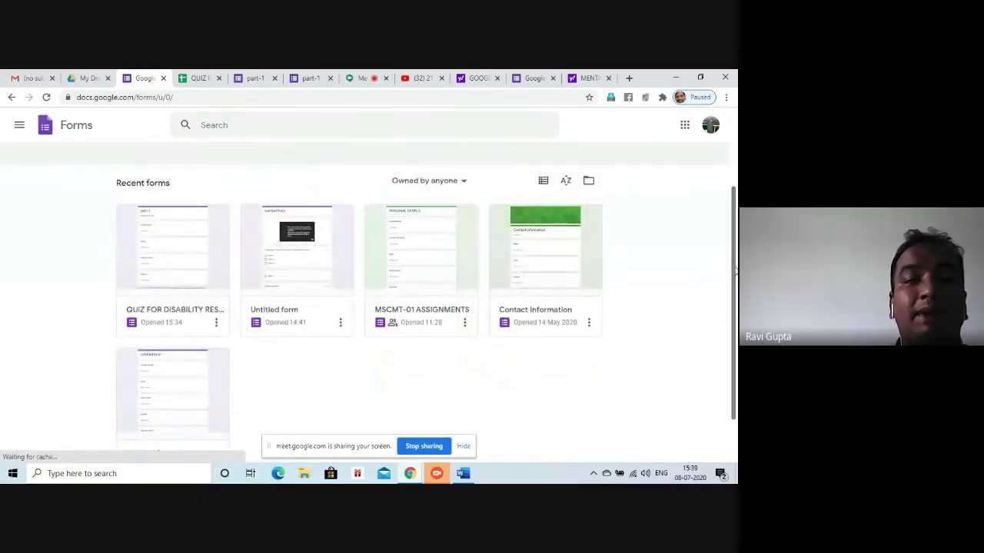
left_click(175, 274)
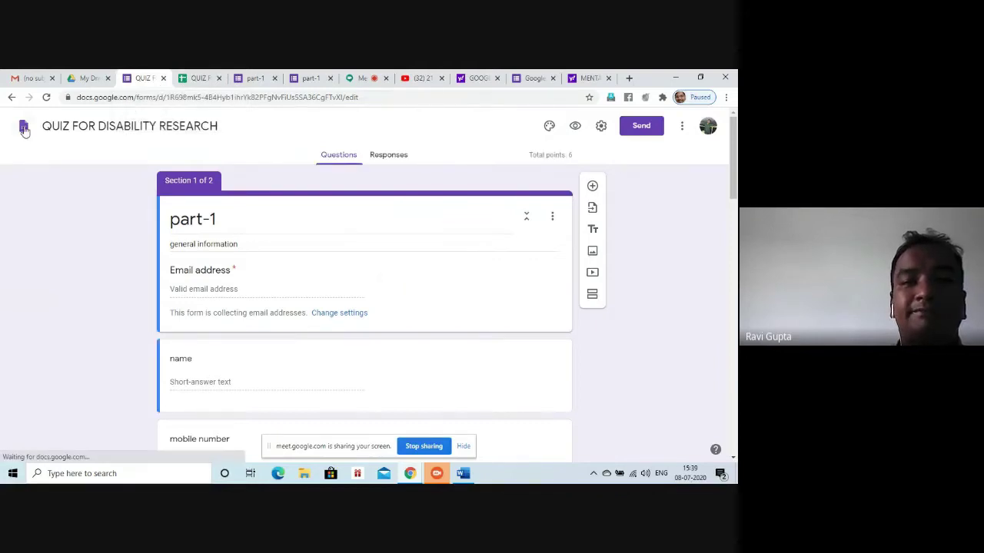
left_click(23, 128)
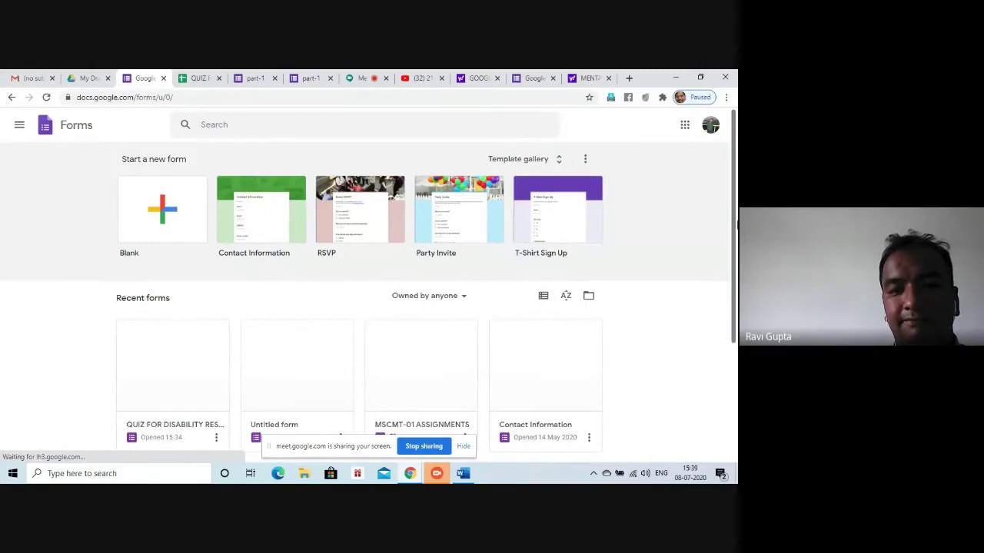
scroll(369, 308, "down", 2)
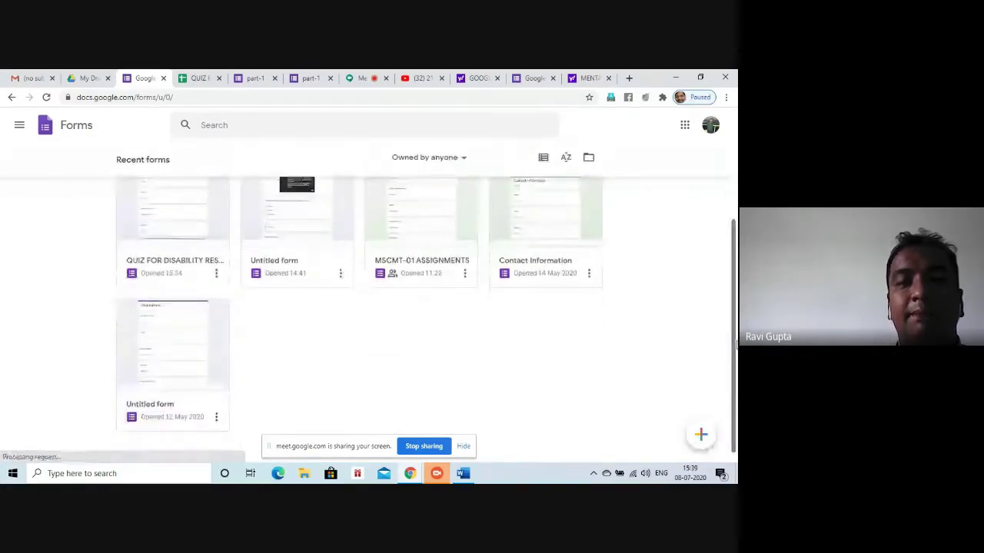
left_click(446, 212)
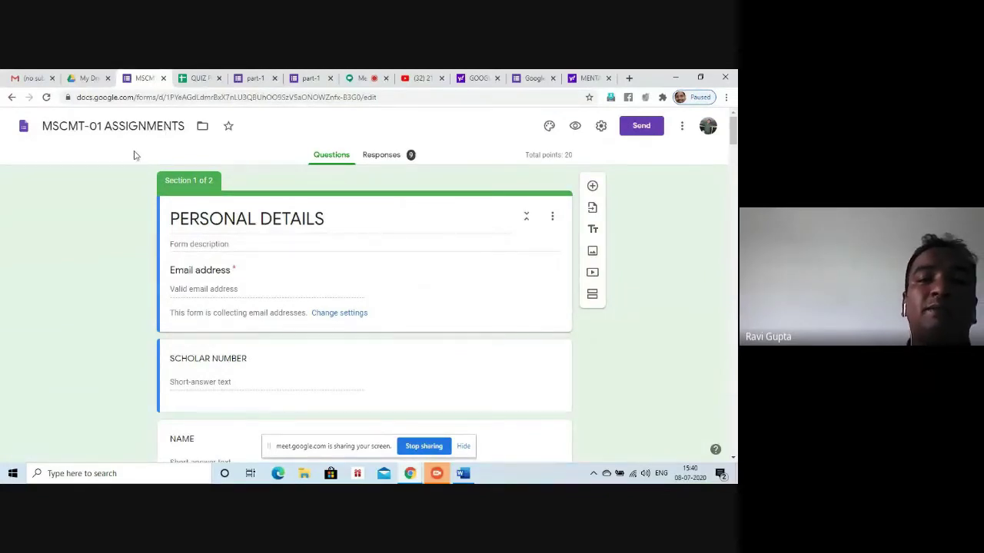
left_click_drag(734, 134, 733, 144)
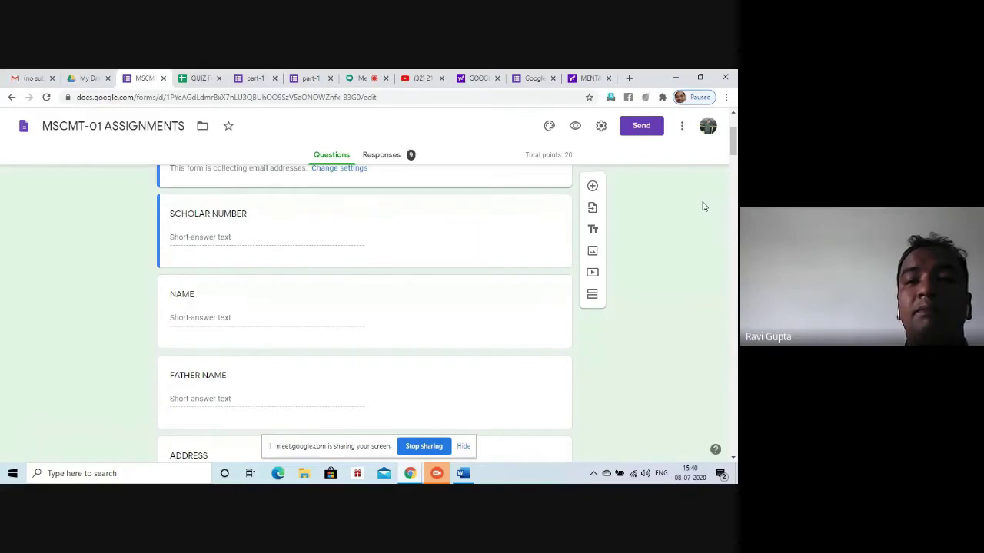
scroll(734, 167, "down", 3)
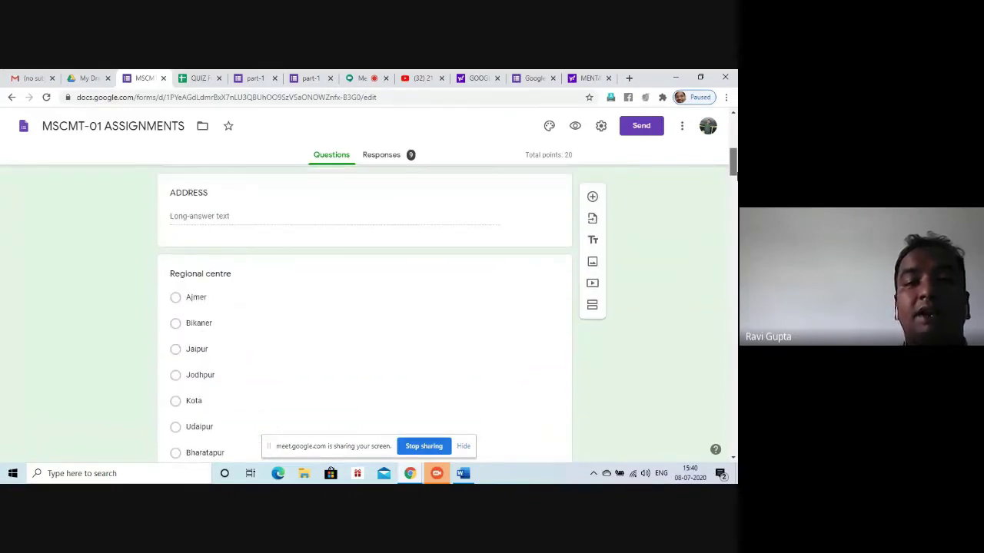
scroll(364, 315, "down", 3)
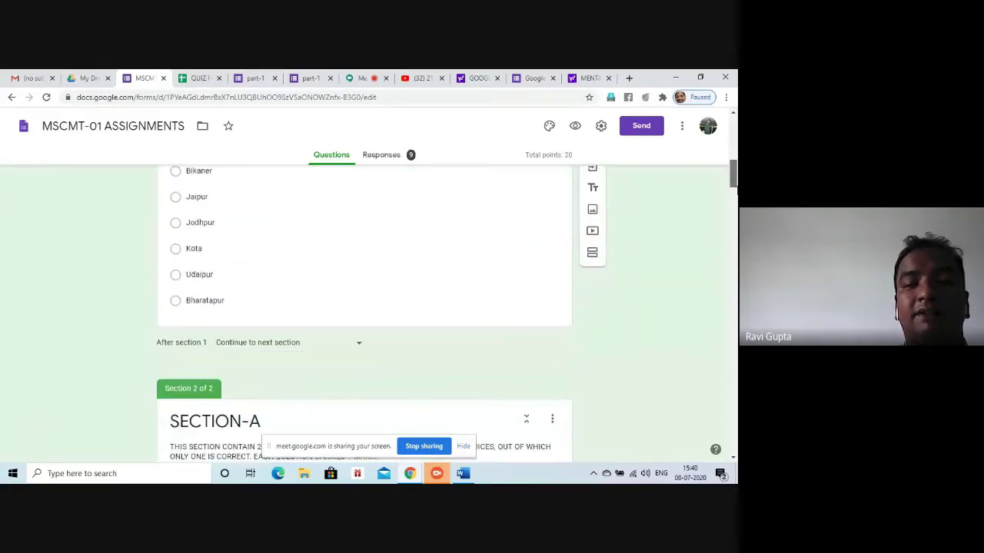
scroll(364, 315, "down", 1)
scroll(365, 315, "down", 2)
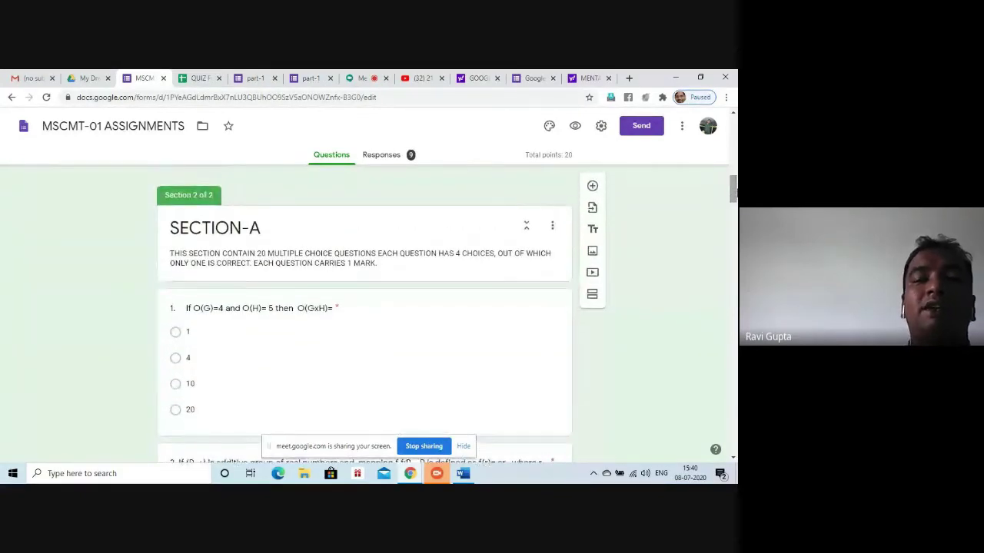
scroll(364, 315, "down", 3)
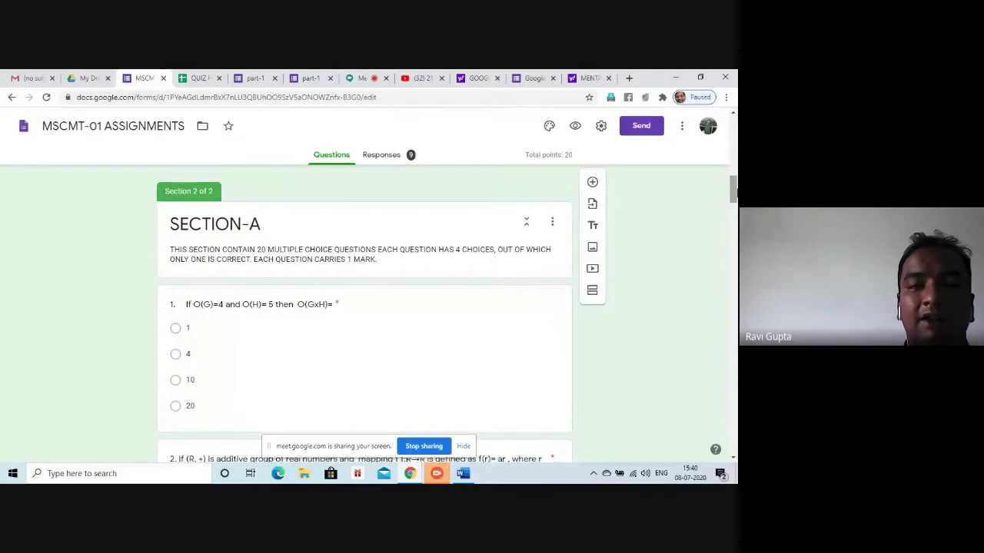
scroll(365, 315, "down", 10)
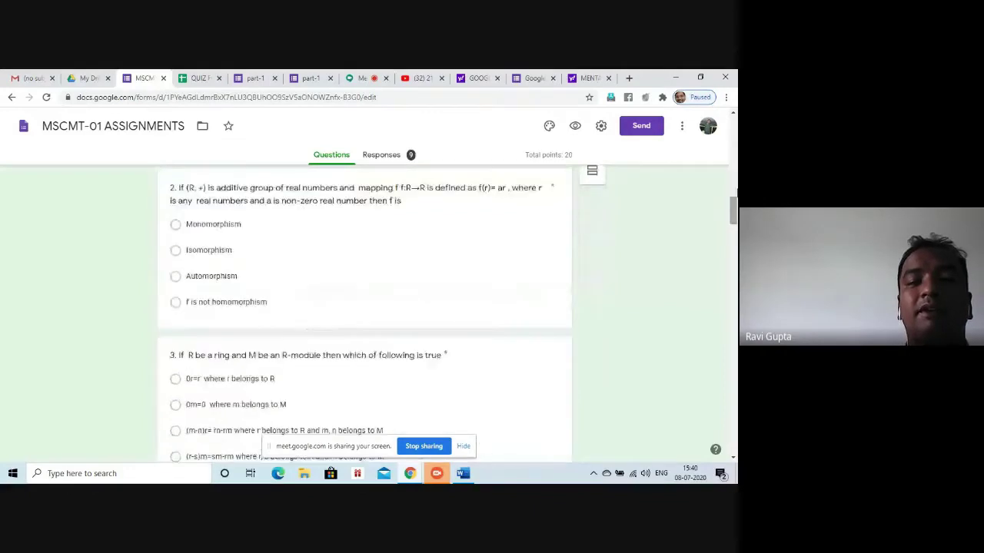
scroll(364, 315, "down", 12)
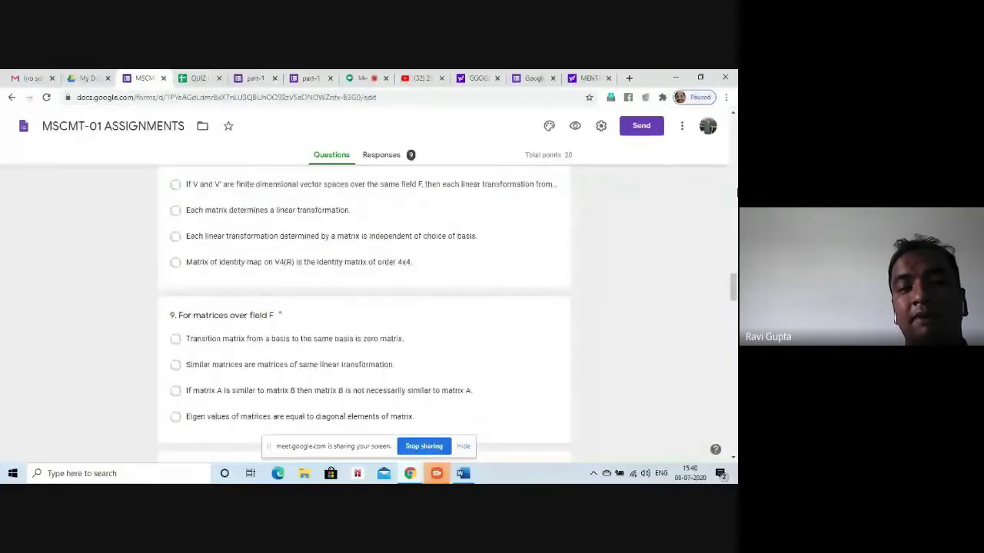
scroll(364, 315, "up", 6)
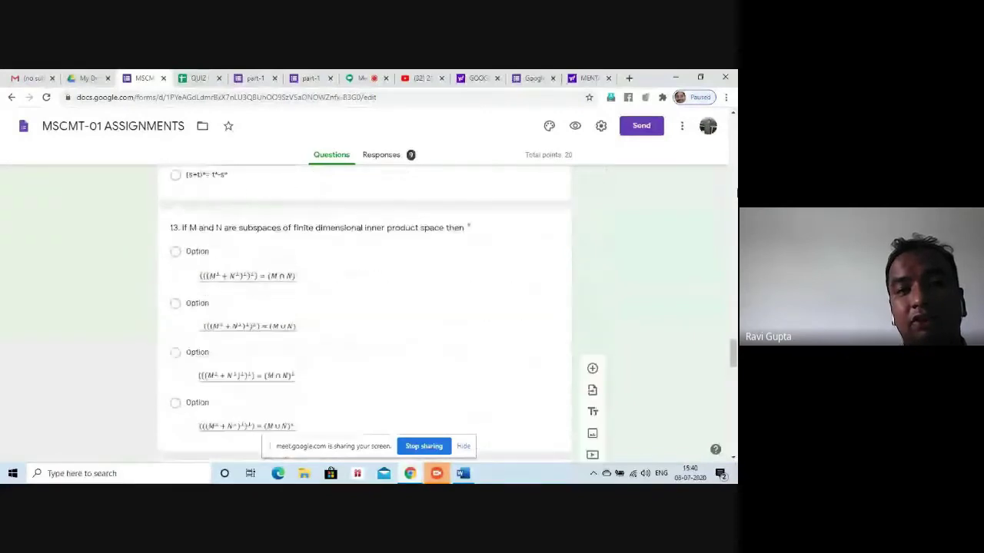
scroll(364, 315, "up", 5)
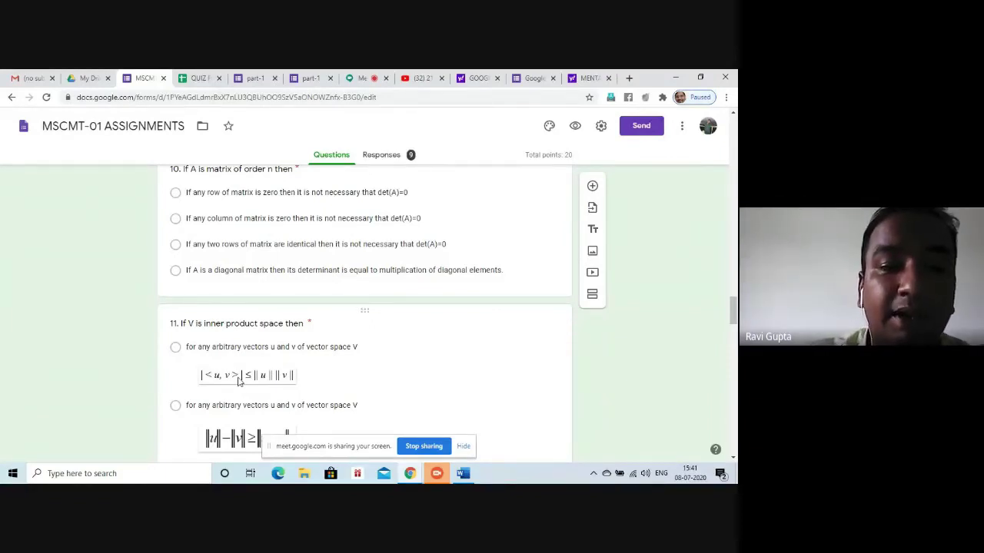
Blank out question 11's first answer option, select question 13, then switch to Responses
left_click(239, 381)
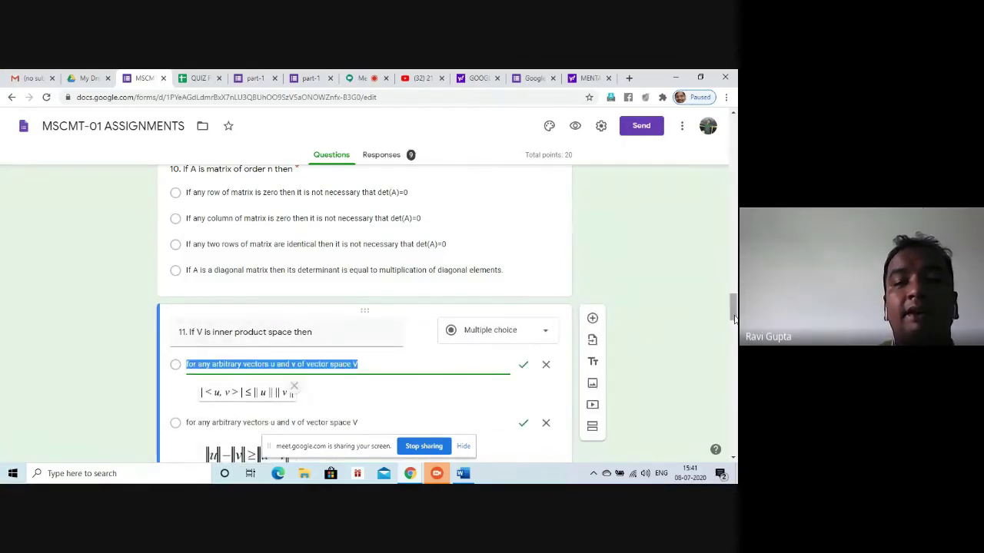
key("BackSpace")
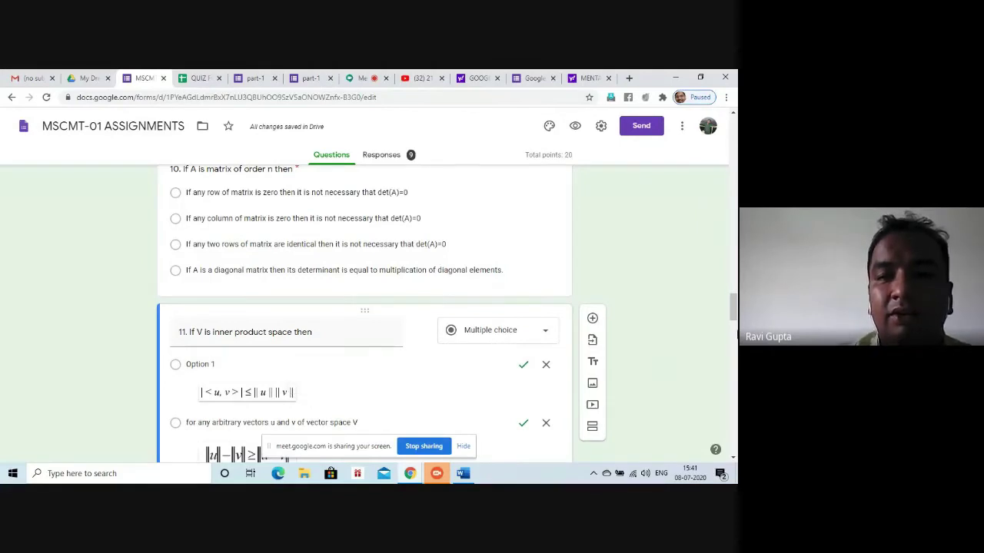
left_click_drag(734, 307, 734, 347)
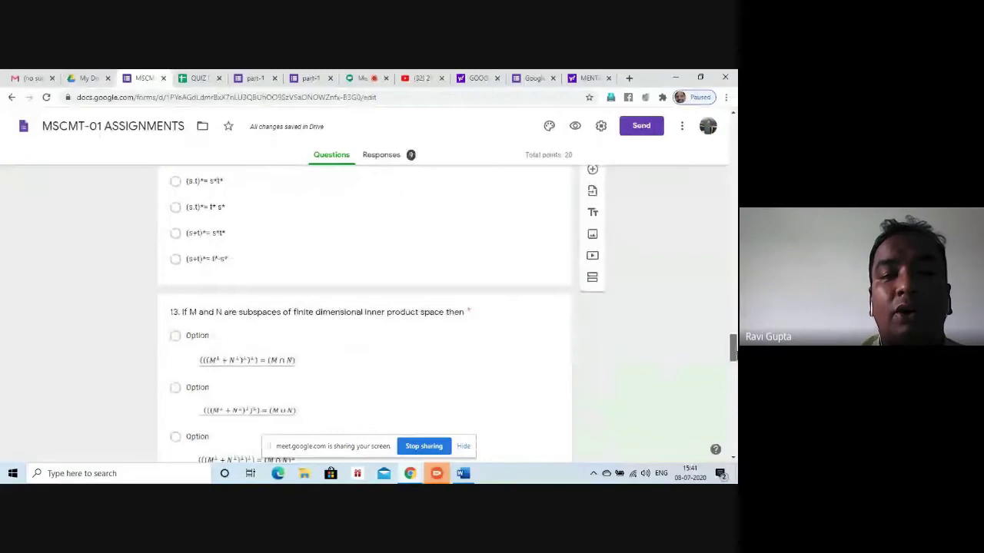
left_click(223, 373)
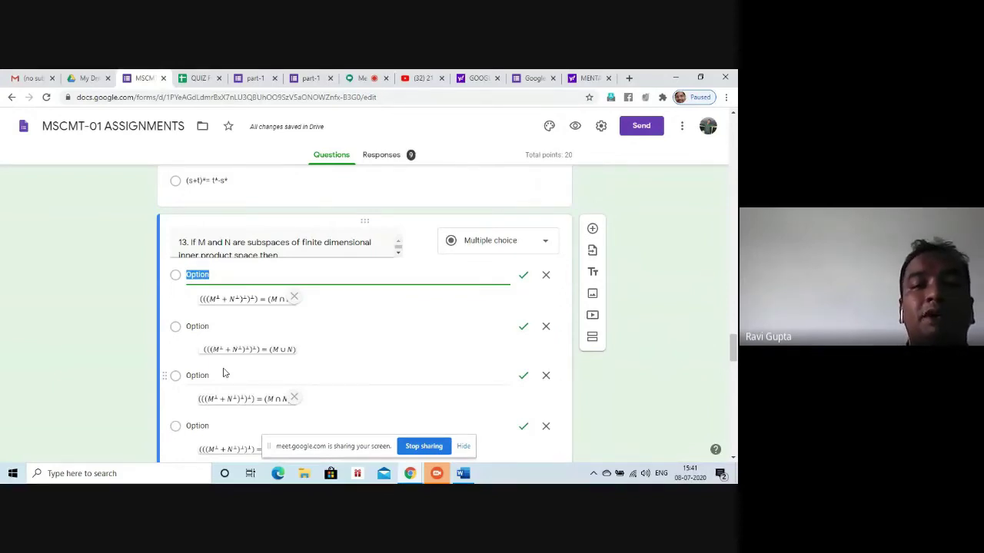
scroll(281, 302, "left", 2)
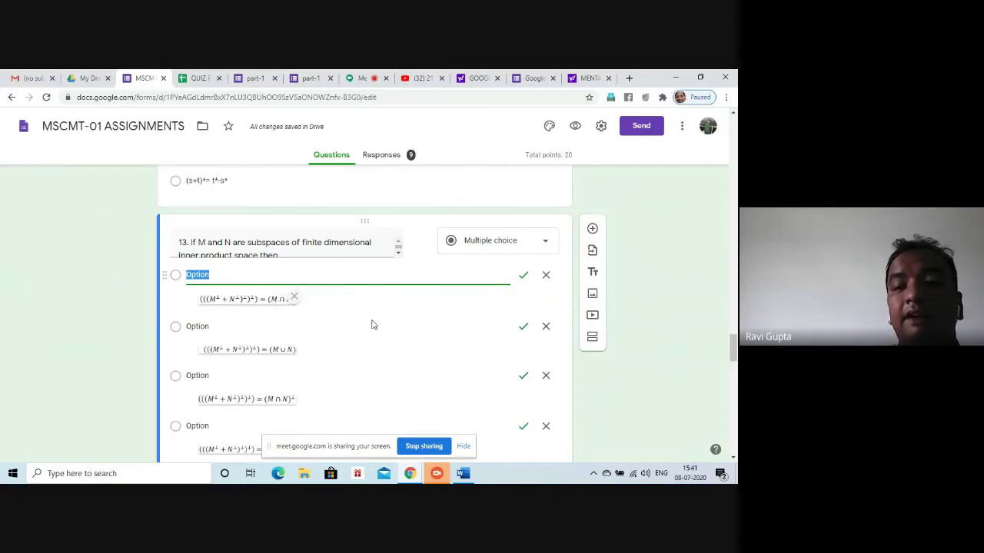
left_click_drag(733, 349, 688, 213)
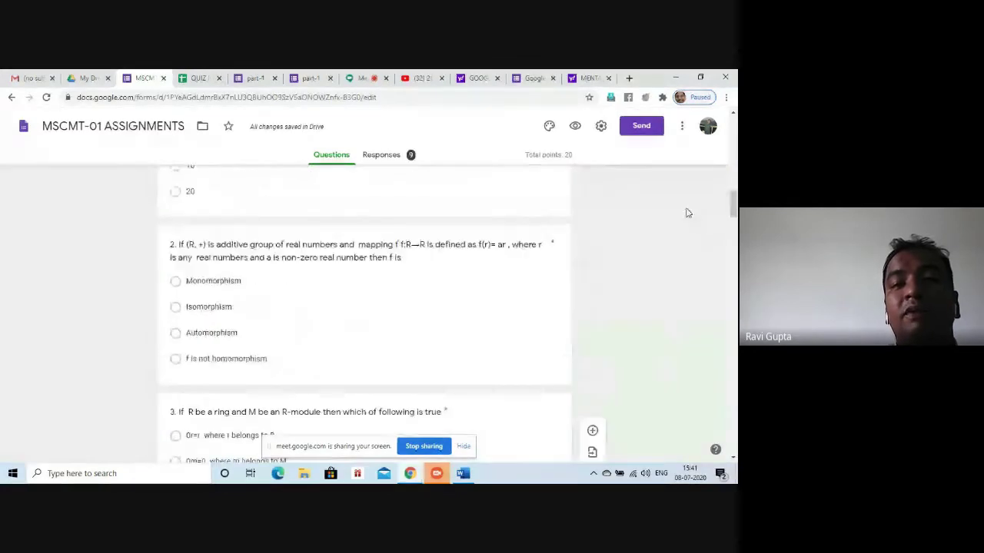
left_click(389, 156)
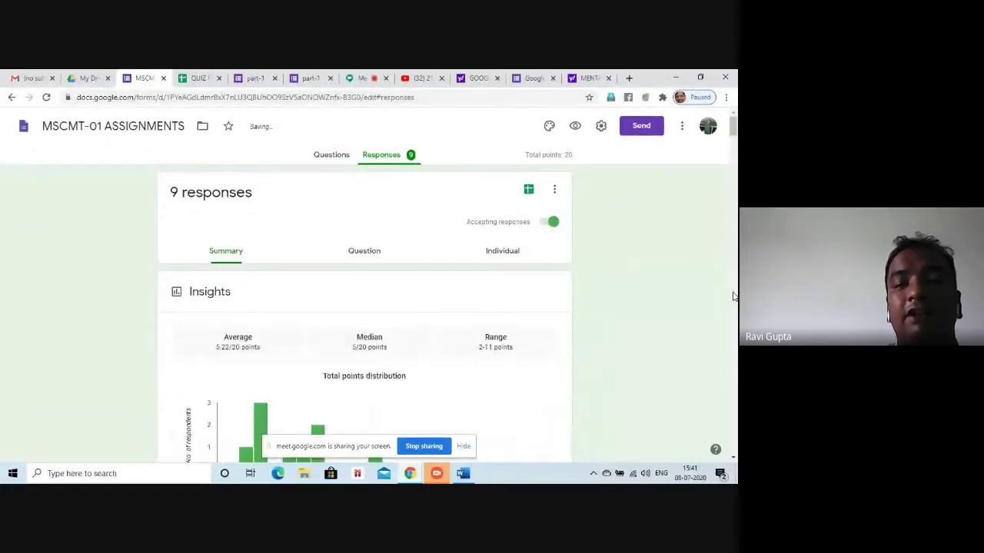
scroll(734, 296, "down", 4)
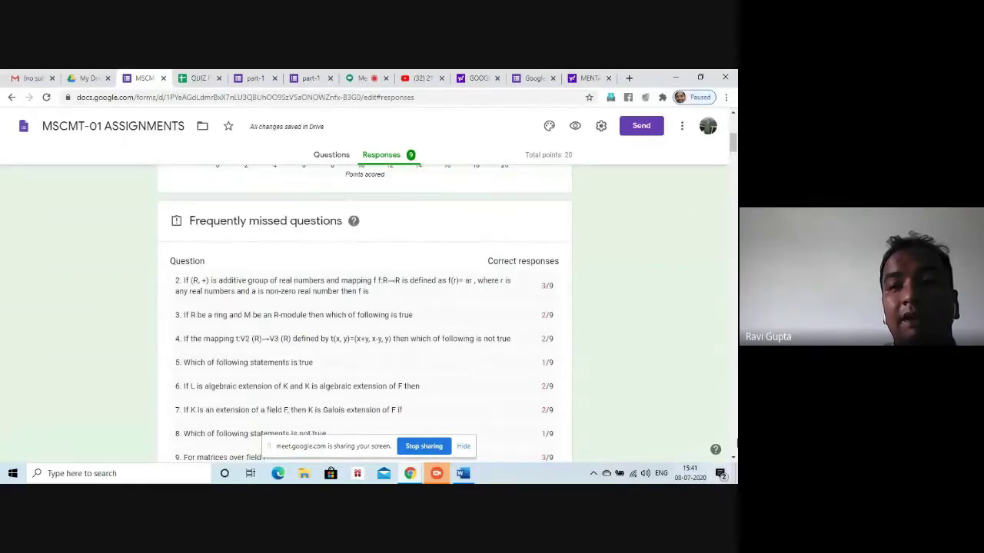
scroll(734, 135, "up", 4)
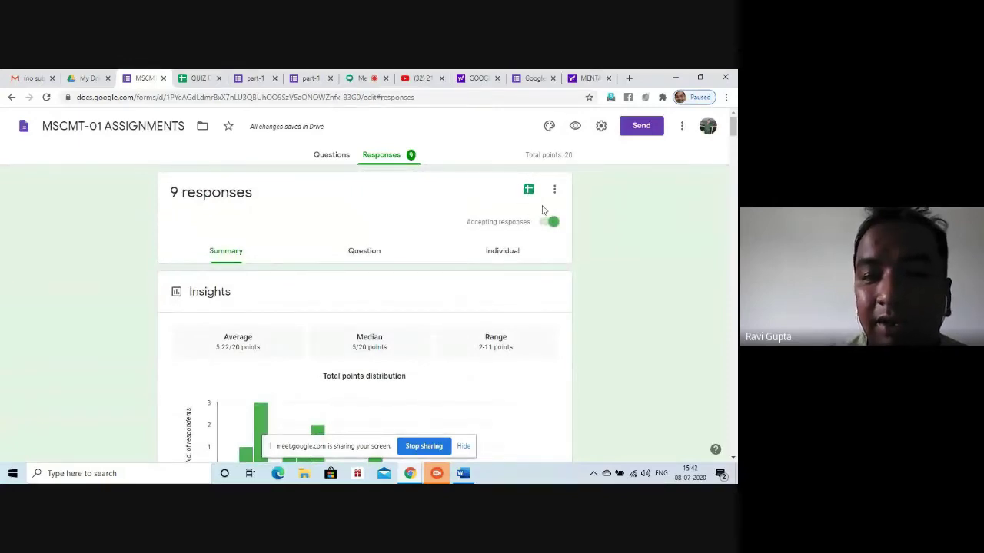
key("alt+Left")
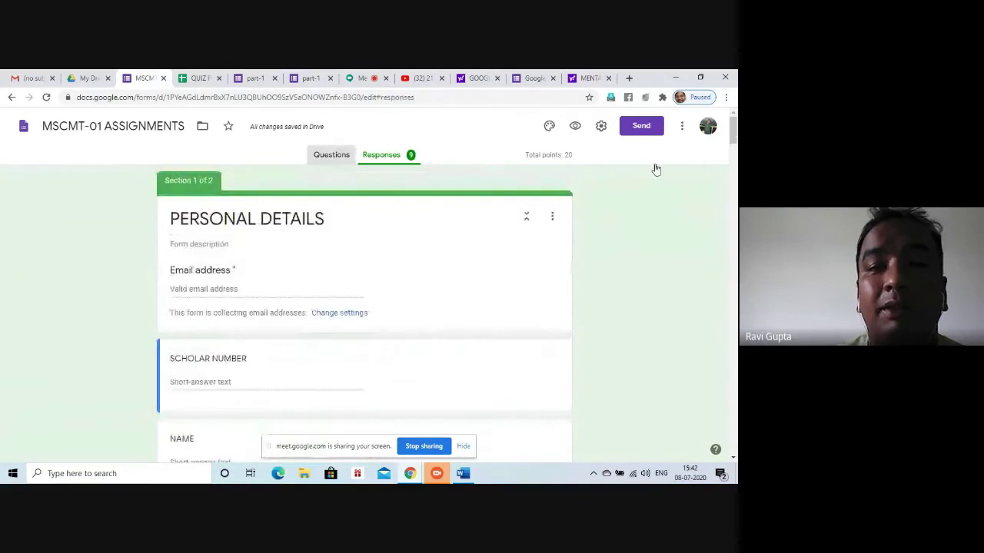
left_click(394, 159)
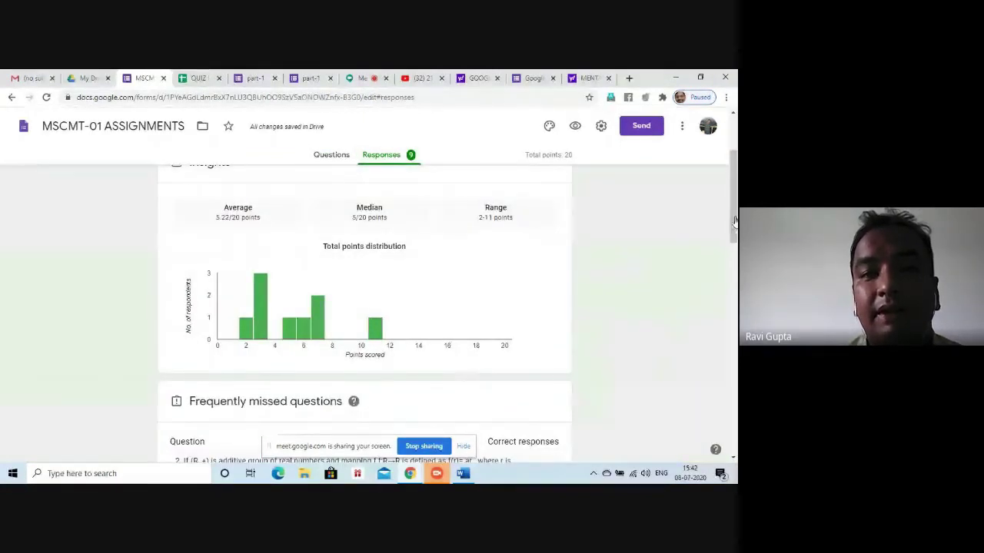
left_click_drag(734, 225, 734, 191)
scroll(734, 192, "down", 5)
scroll(732, 178, "up", 6)
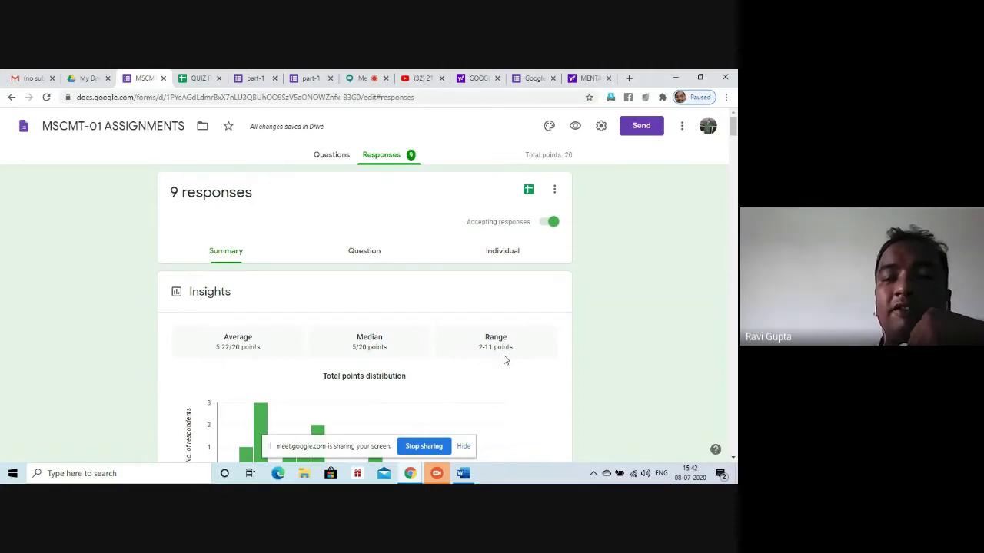
left_click_drag(504, 358, 624, 326)
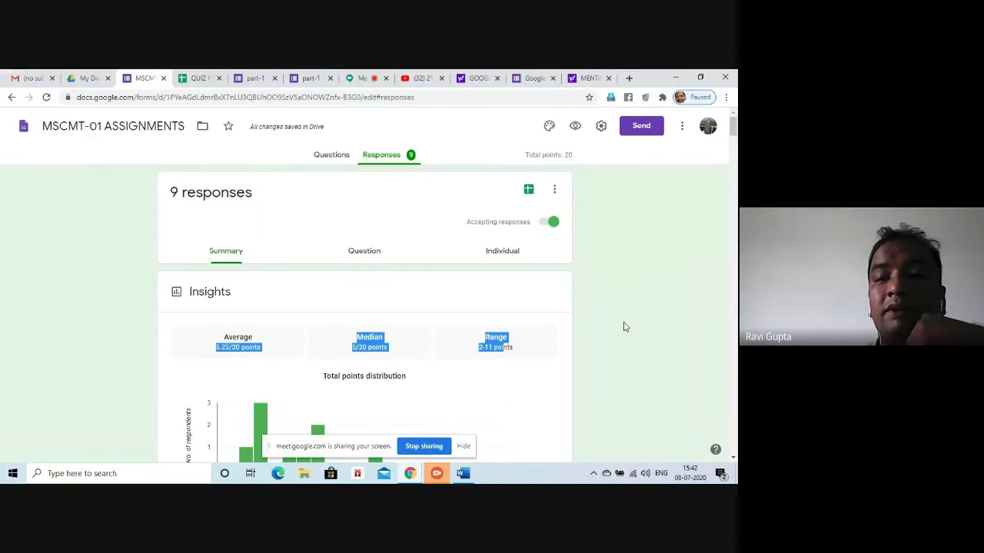
left_click(702, 331)
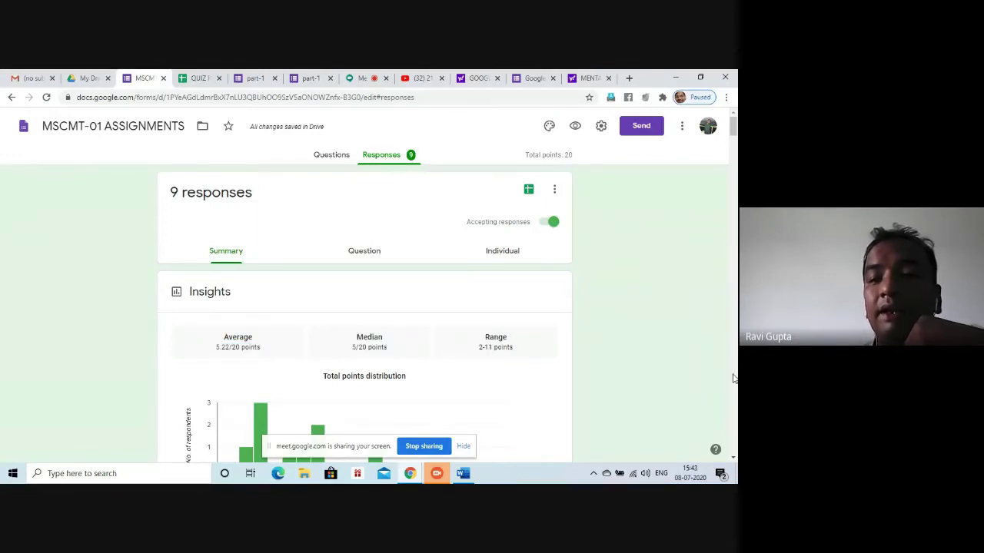
left_click(733, 458)
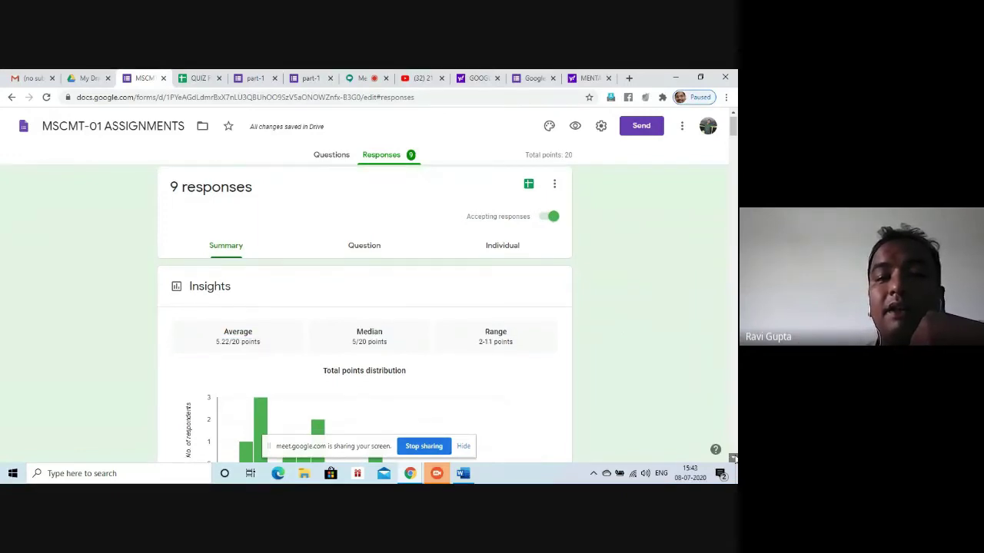
left_click(733, 458)
left_click_drag(733, 458, 733, 458)
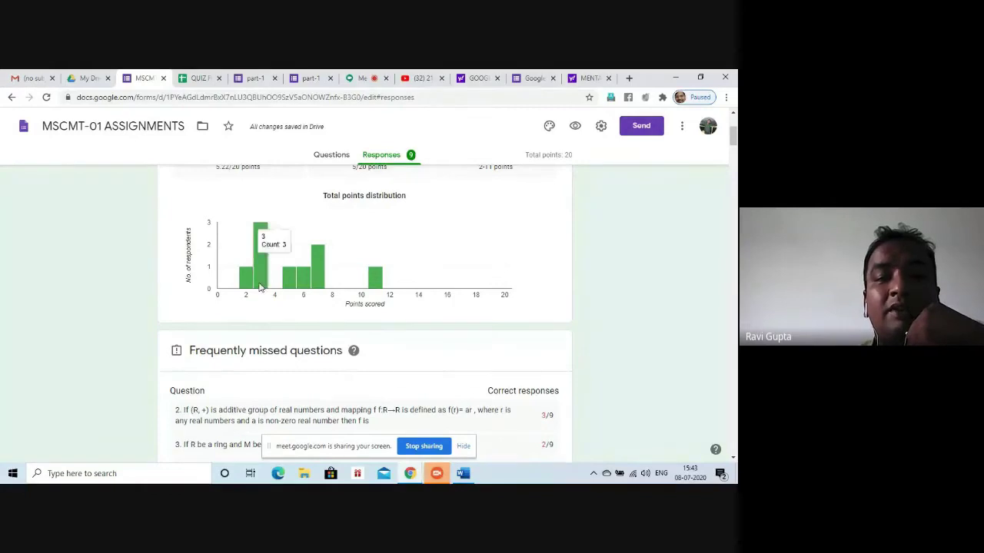
mouse_move(265, 238)
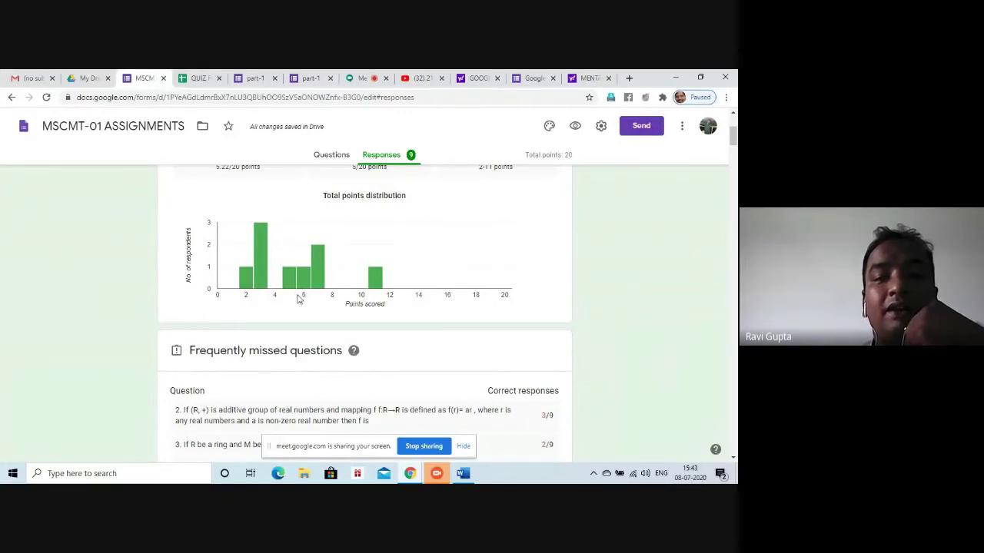
mouse_move(289, 291)
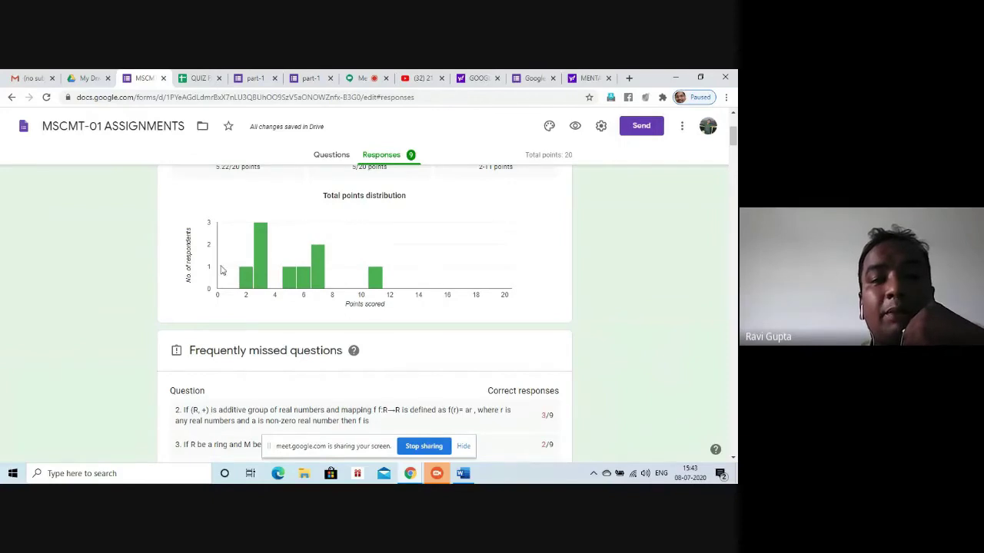
mouse_move(319, 283)
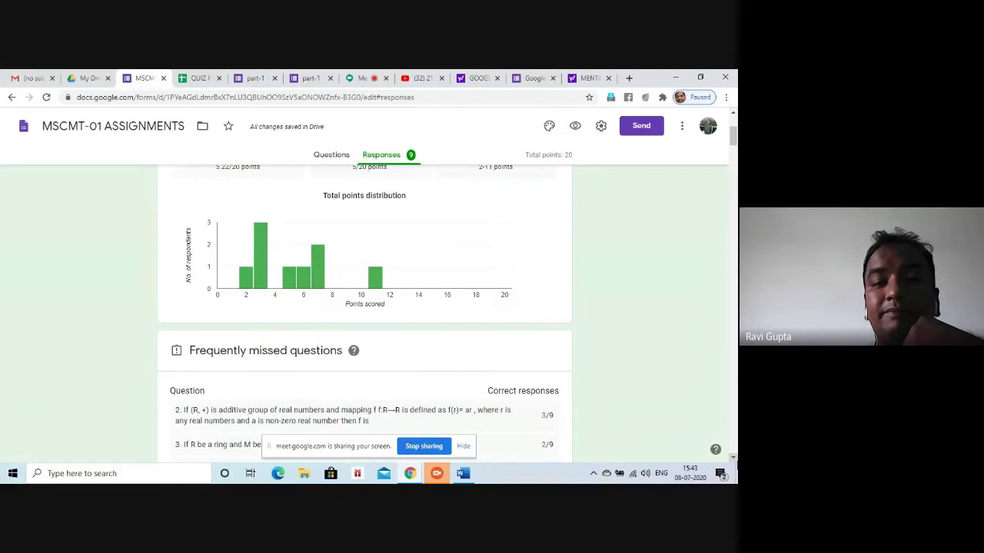
scroll(730, 445, "down", 5)
scroll(442, 313, "down", 1)
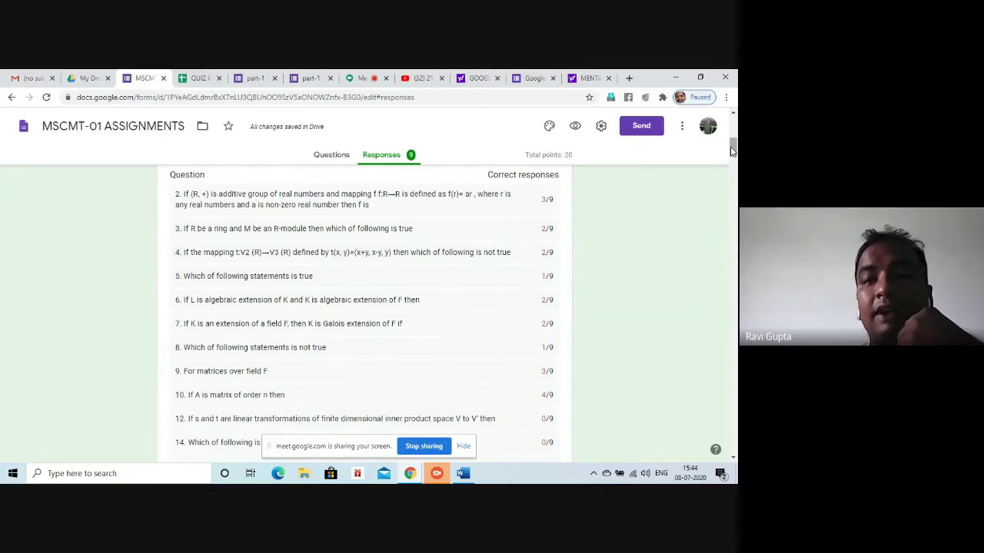
left_click(734, 458)
left_click(733, 458)
scroll(733, 458, "down", 5)
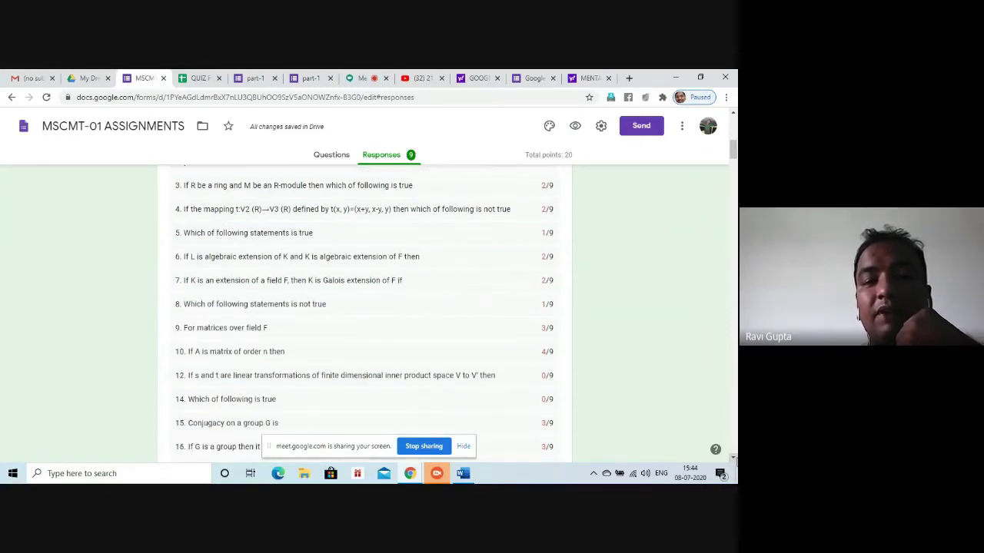
scroll(733, 458, "down", 3)
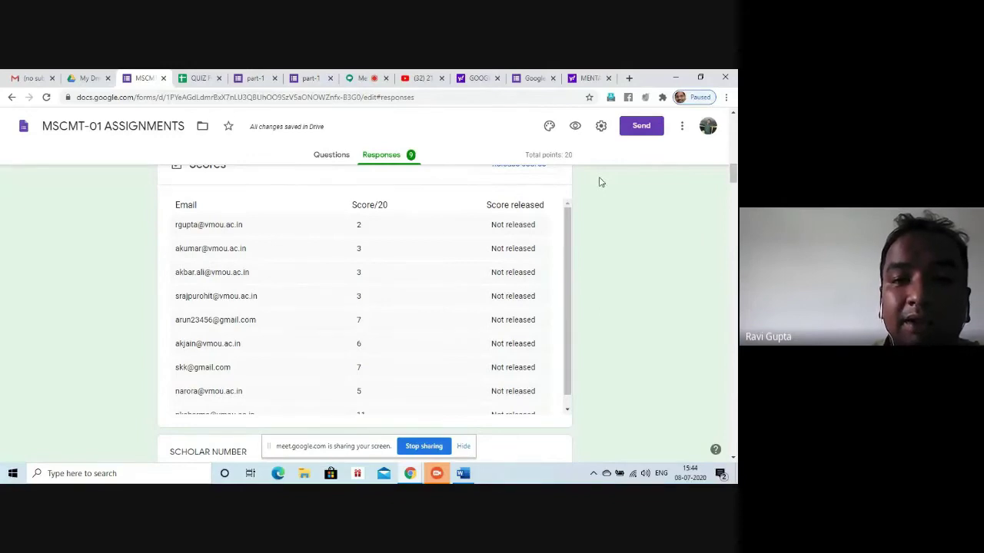
scroll(601, 183, "down", 4)
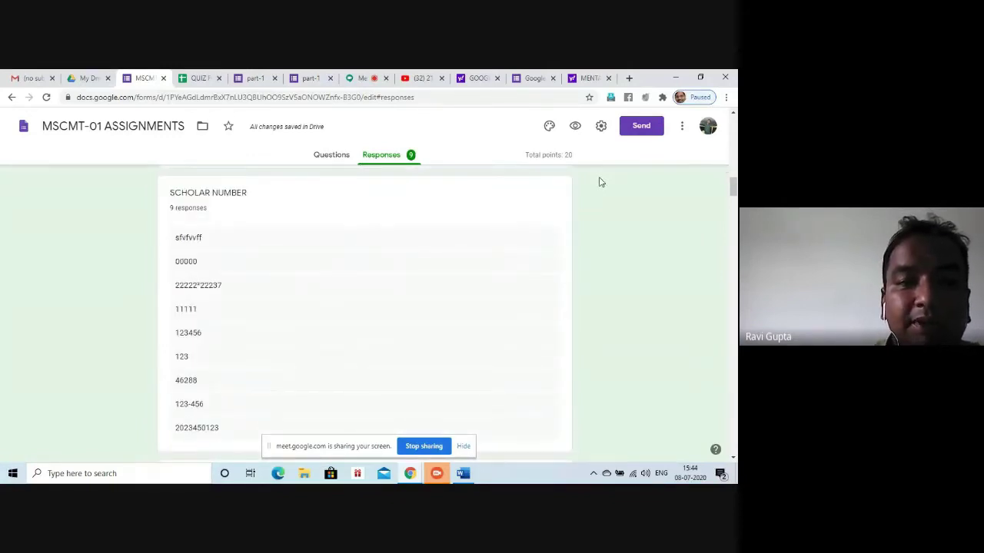
scroll(601, 182, "down", 1)
scroll(601, 182, "down", 3)
scroll(601, 182, "down", 4)
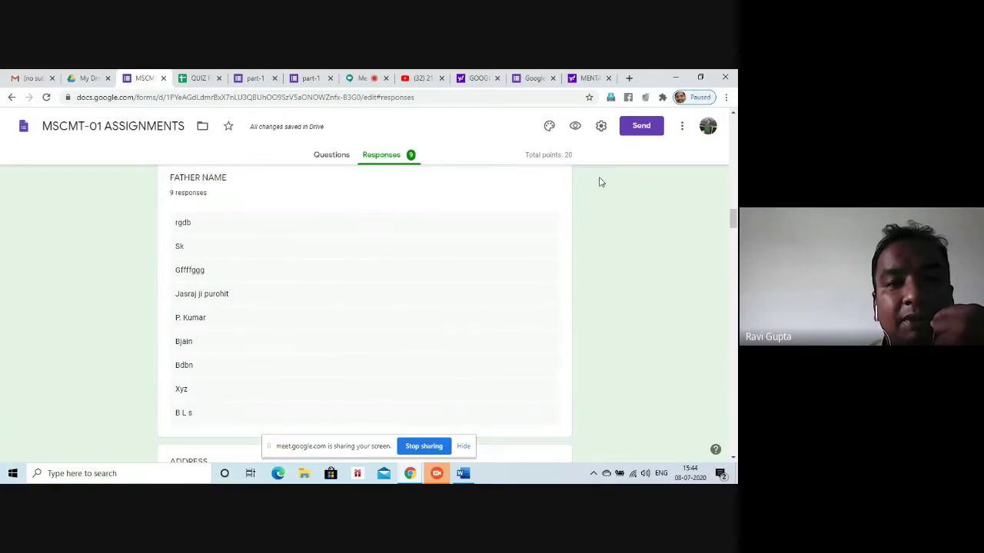
scroll(601, 182, "down", 5)
scroll(601, 182, "up", 8)
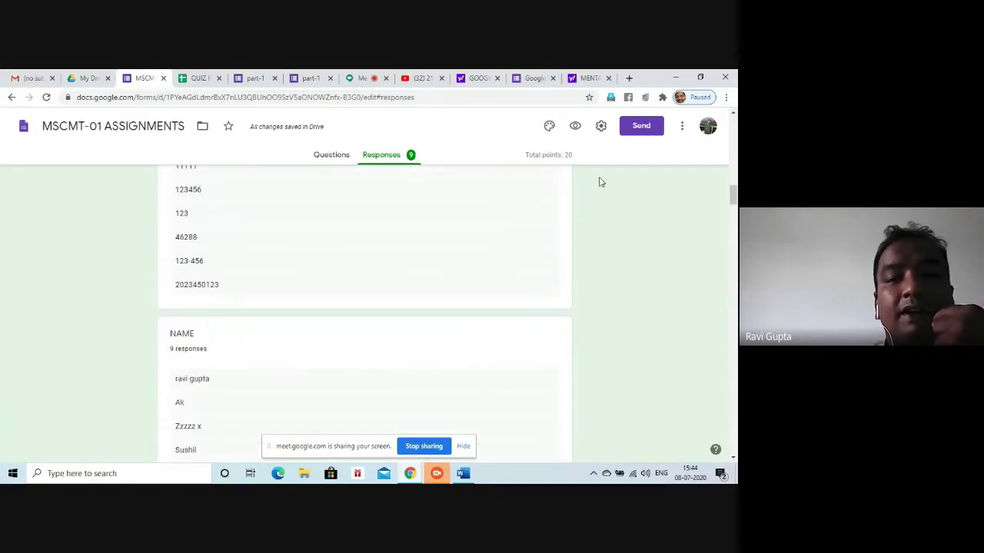
scroll(601, 182, "up", 15)
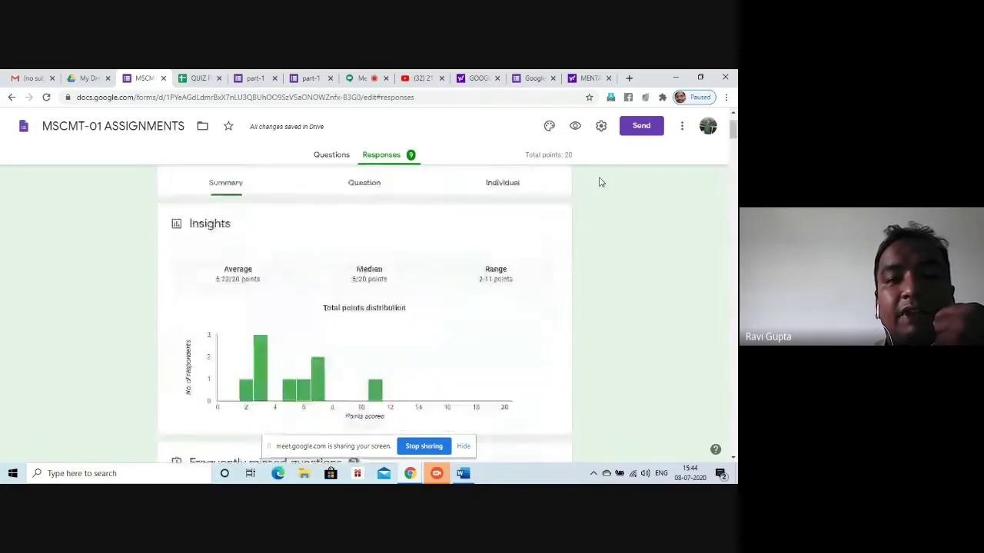
scroll(600, 182, "up", 2)
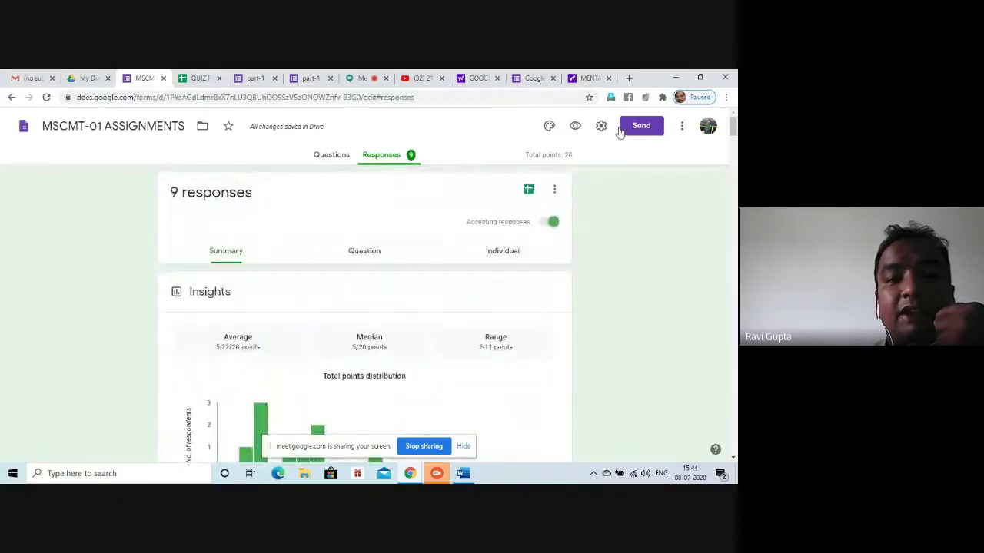
left_click(363, 253)
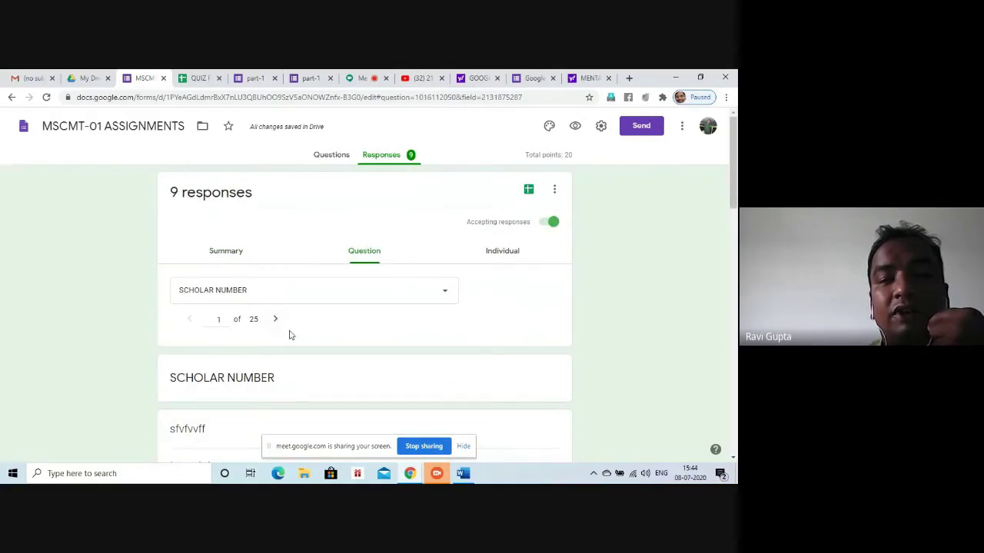
scroll(712, 275, "down", 5)
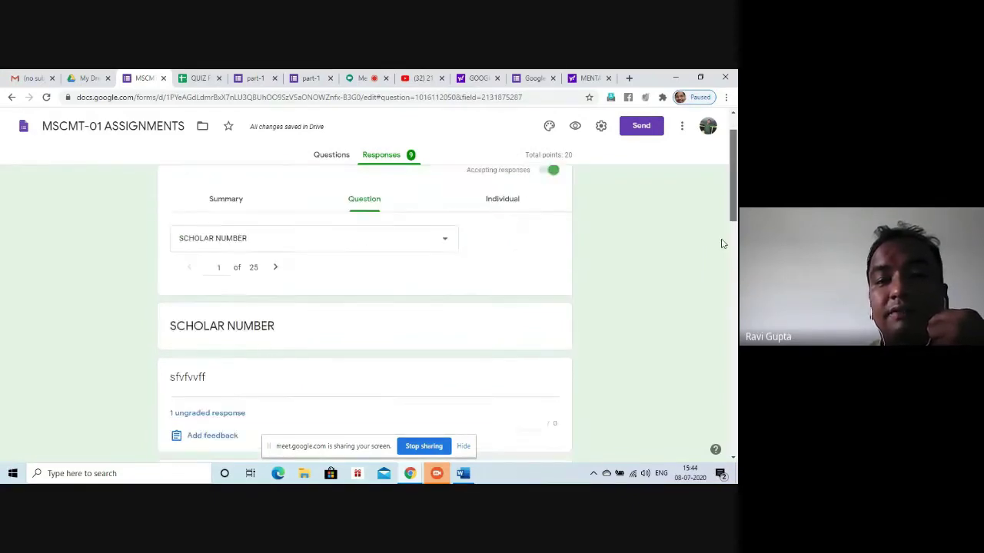
scroll(713, 259, "up", 1)
scroll(666, 346, "down", 4)
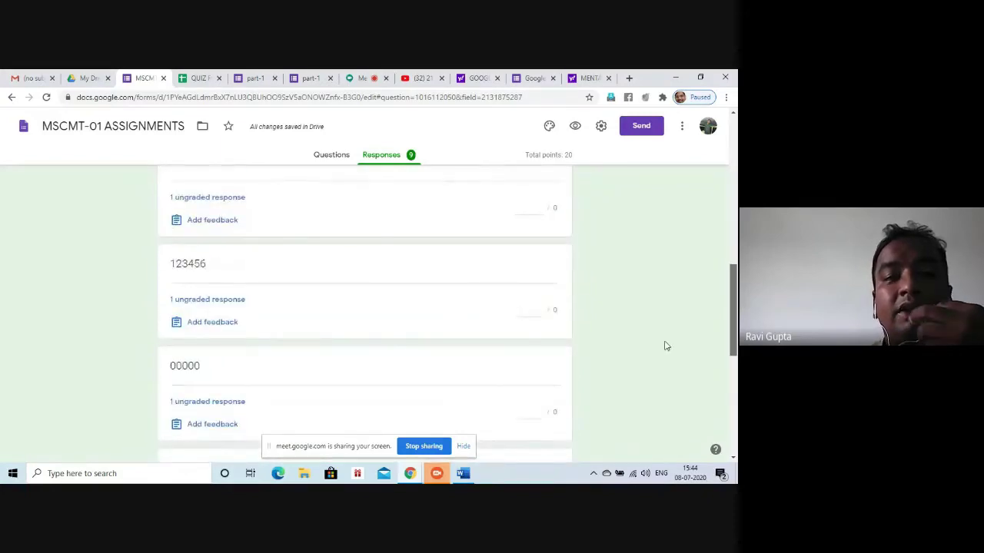
scroll(666, 346, "up", 10)
scroll(654, 351, "down", 3)
scroll(699, 246, "up", 3)
scroll(710, 200, "down", 1)
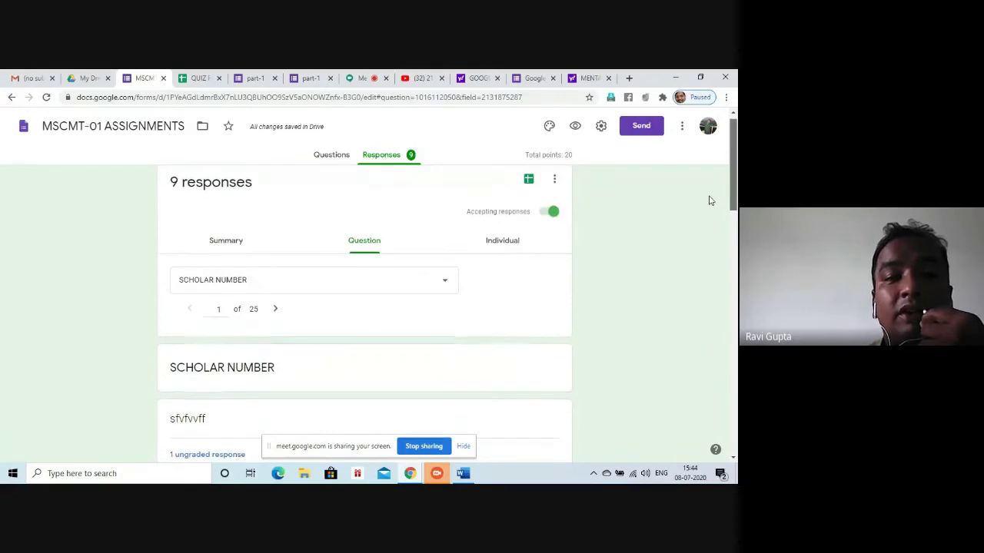
scroll(707, 208, "down", 2)
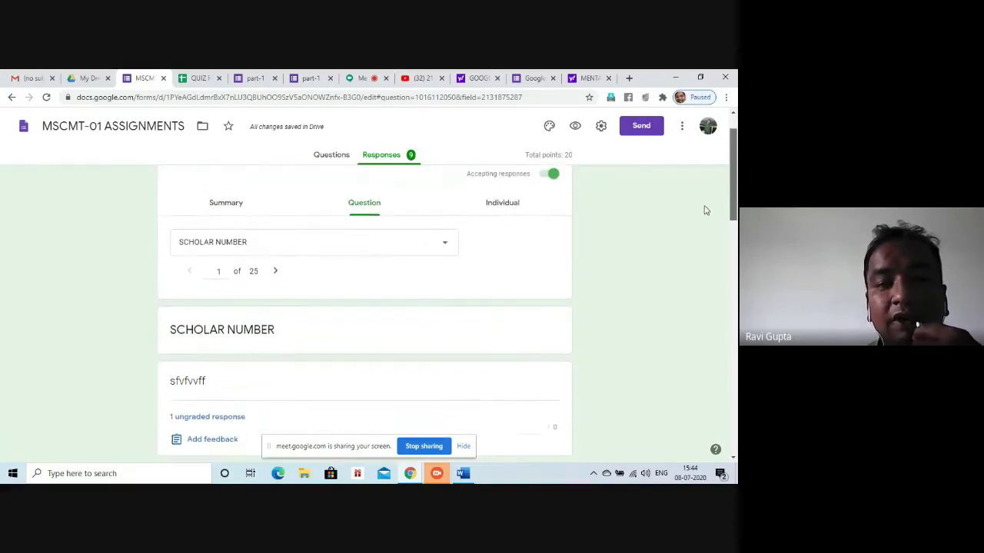
scroll(700, 219, "down", 1)
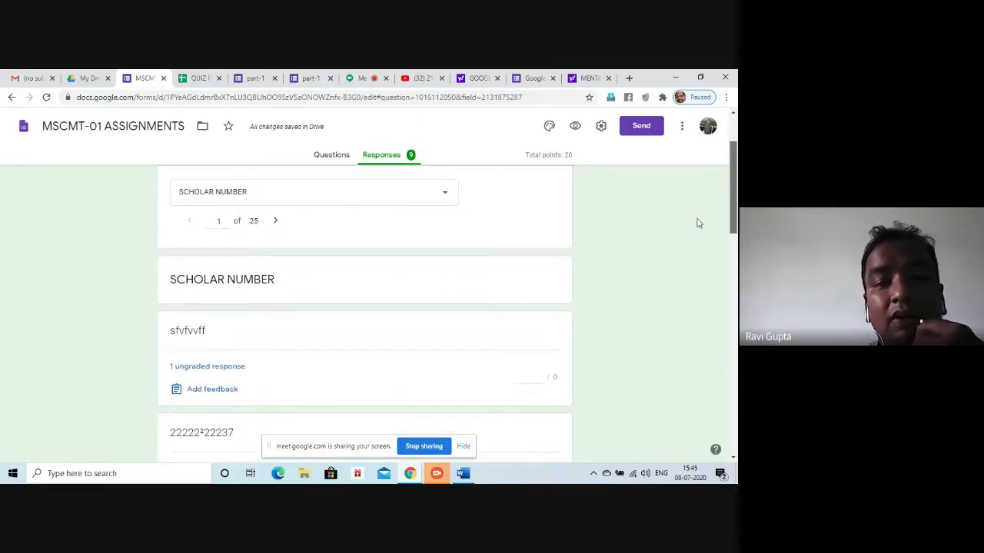
scroll(698, 223, "down", 3)
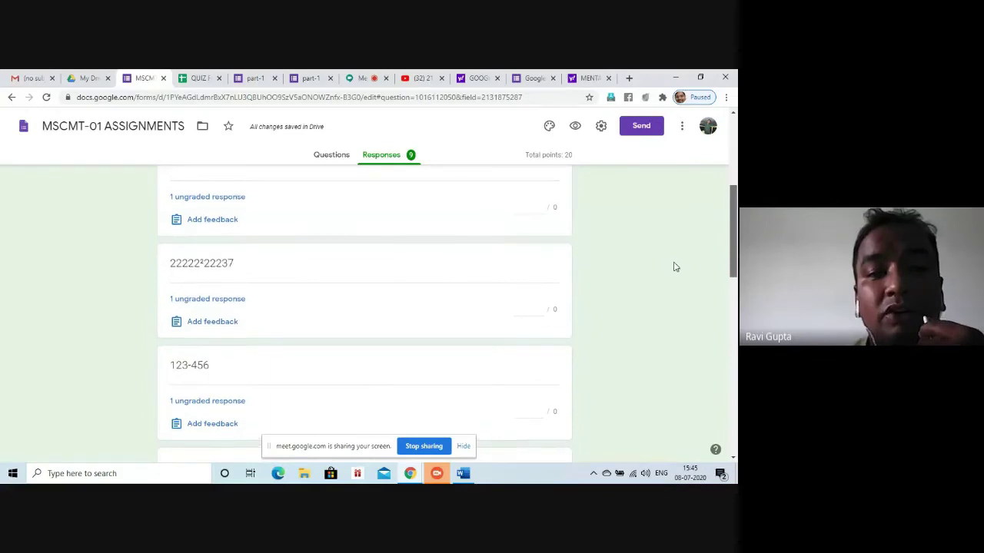
scroll(675, 267, "up", 5)
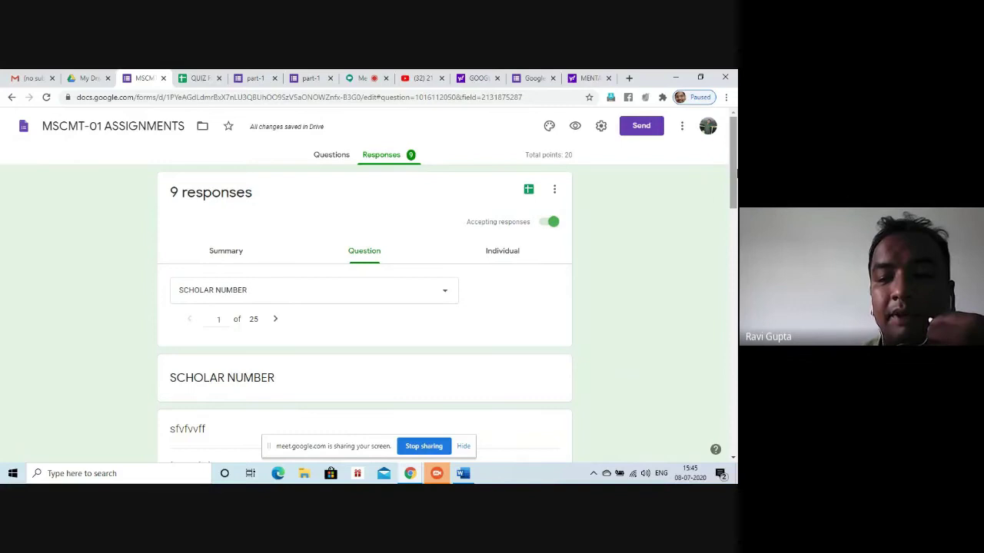
left_click(501, 251)
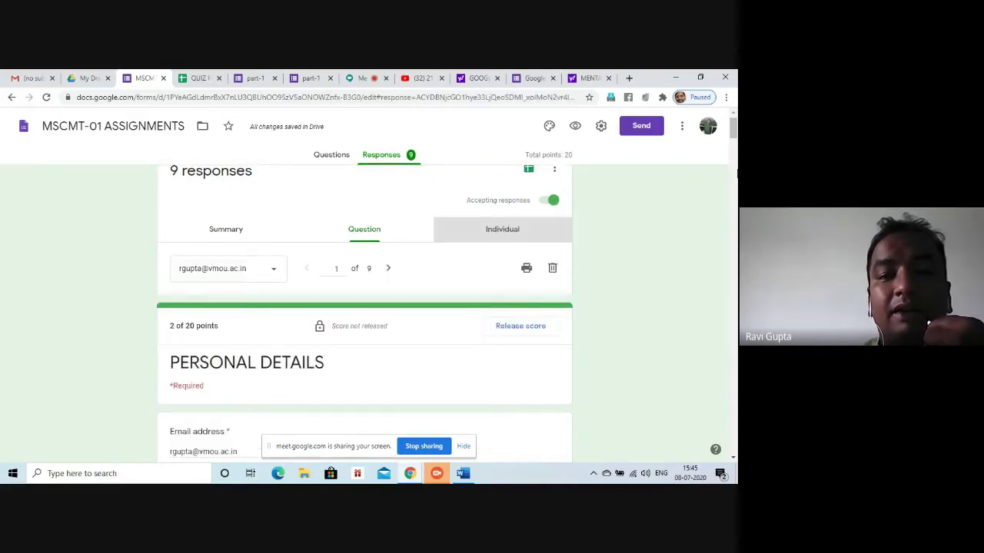
left_click(352, 230)
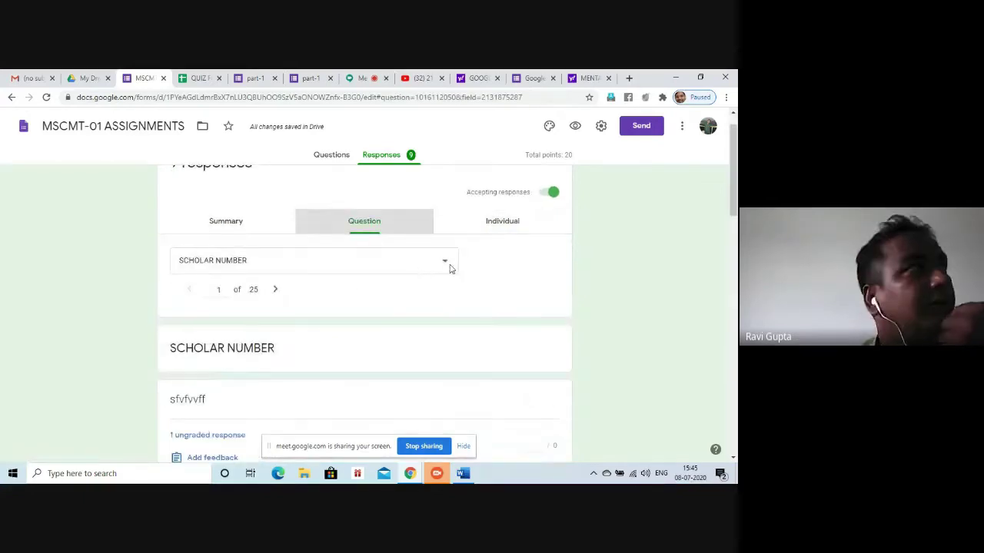
Switch the Question view to 'If O(G)=4 and O(H)=5 then O(GxH)=' and review its answer counts
left_click(446, 263)
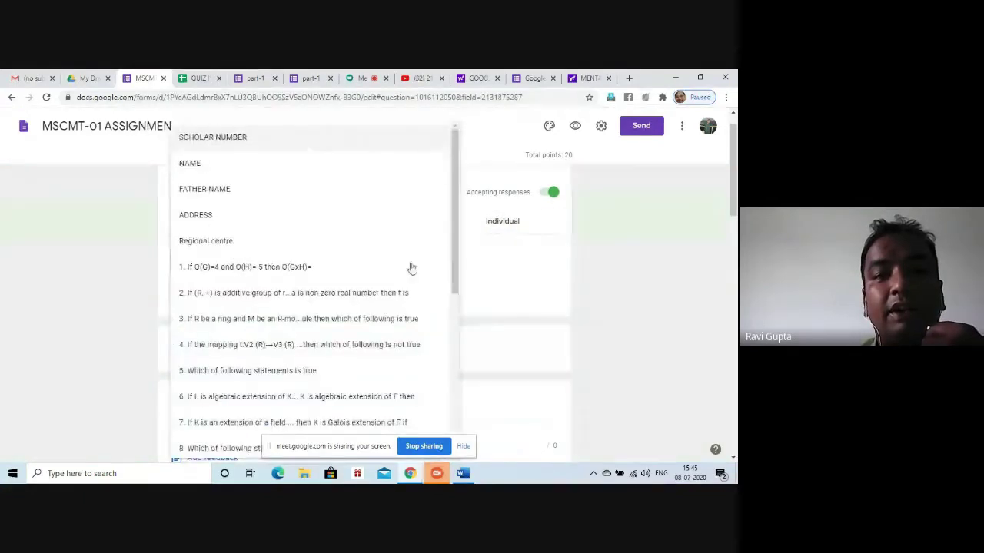
left_click(281, 265)
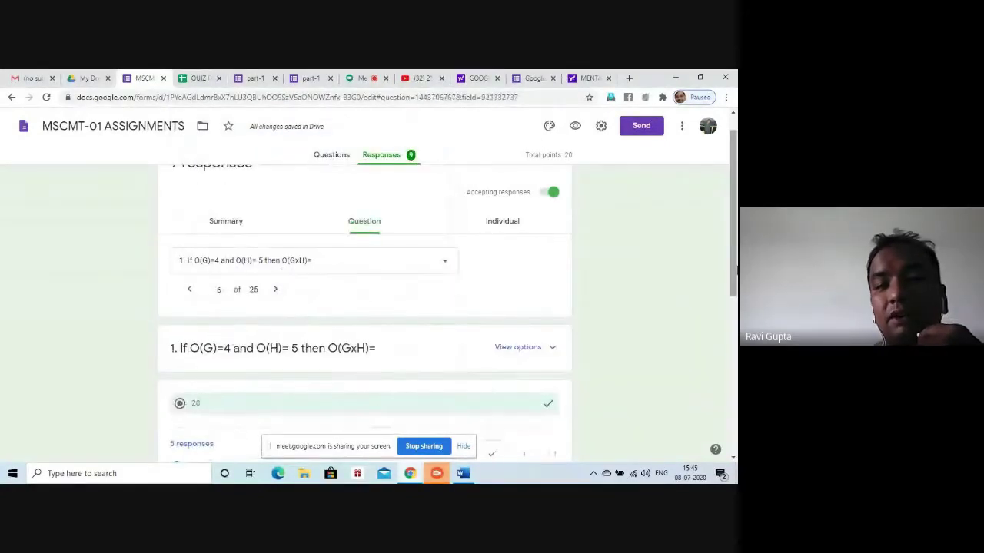
left_click_drag(734, 267, 669, 401)
scroll(655, 421, "up", 4)
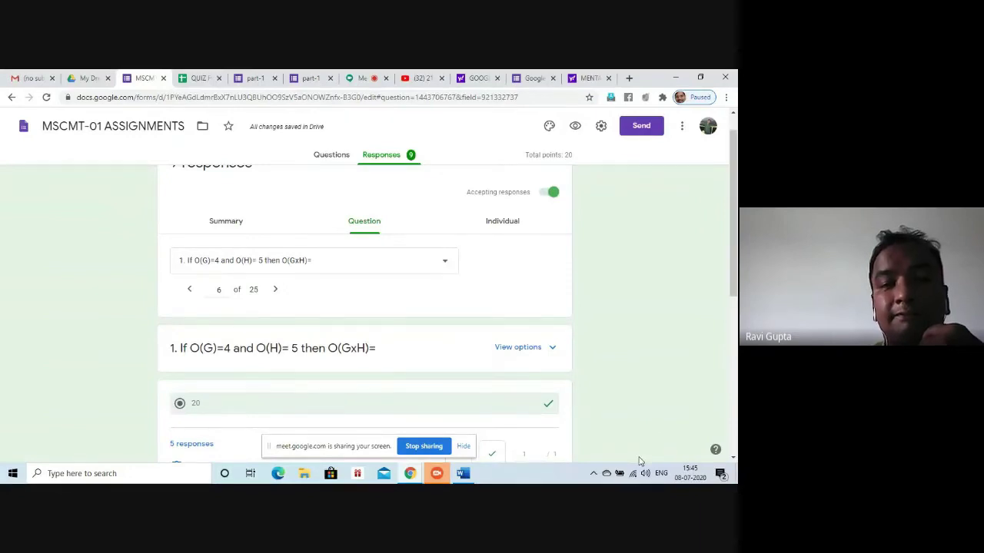
left_click_drag(732, 239, 726, 344)
scroll(700, 418, "down", 2)
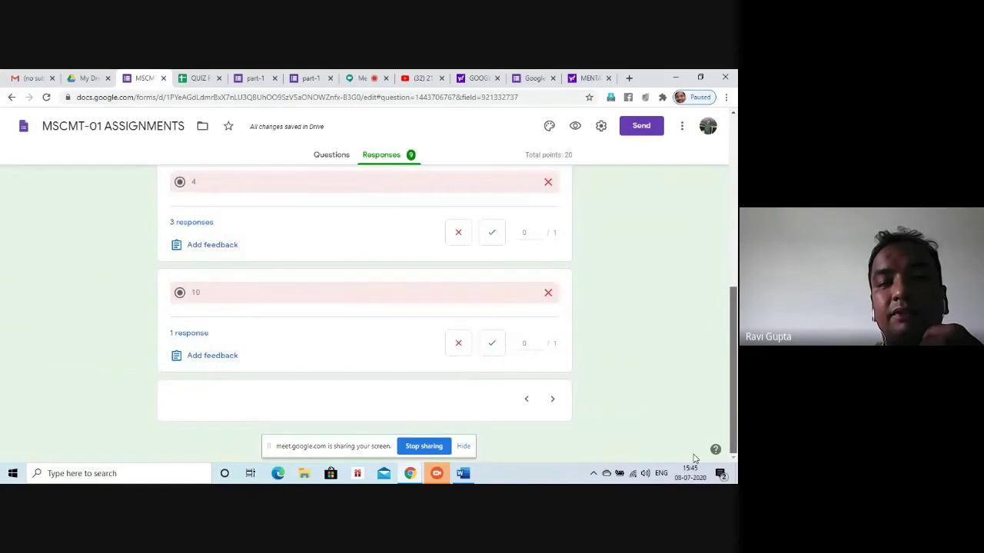
scroll(710, 437, "up", 3)
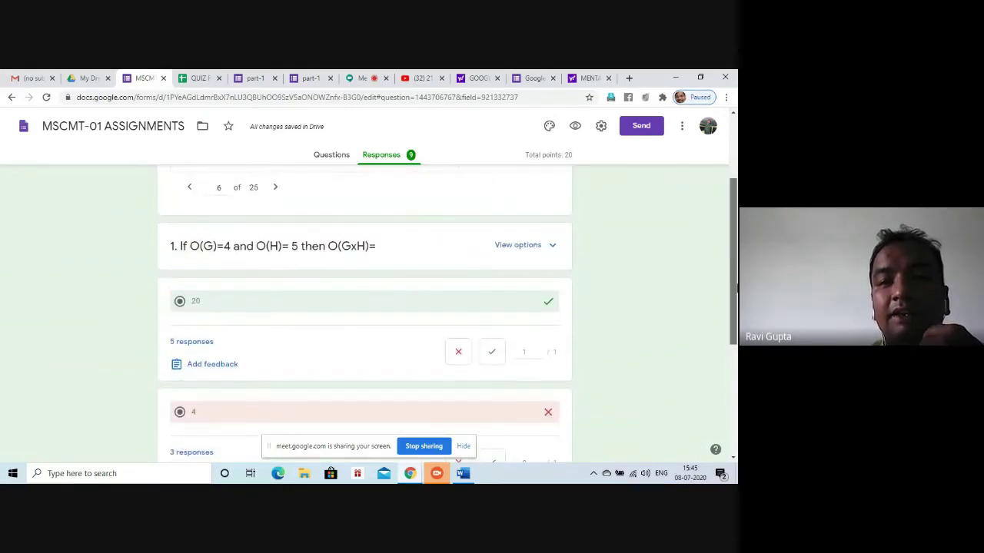
scroll(526, 222, "up", 2)
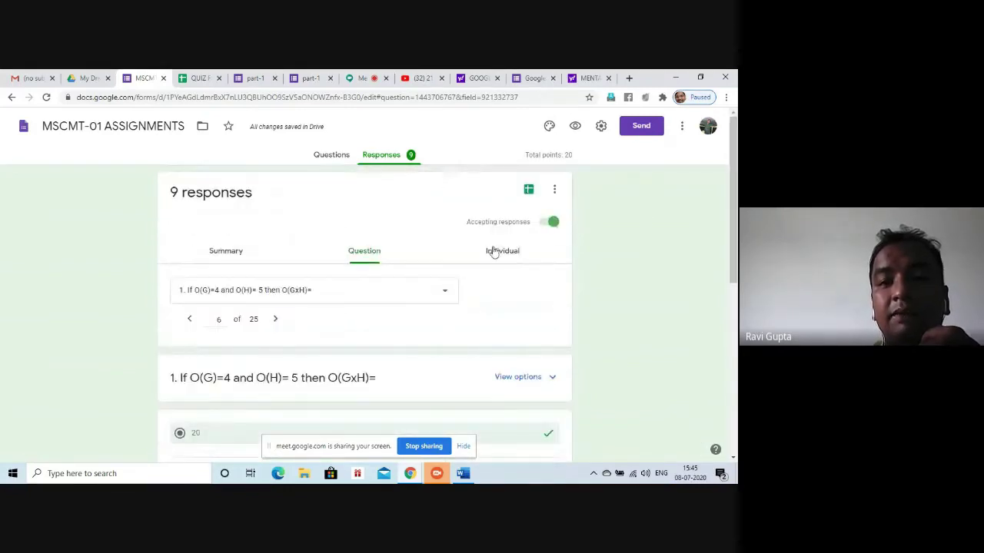
Open the Individual view and scroll through the first respondent's graded submission
left_click(494, 252)
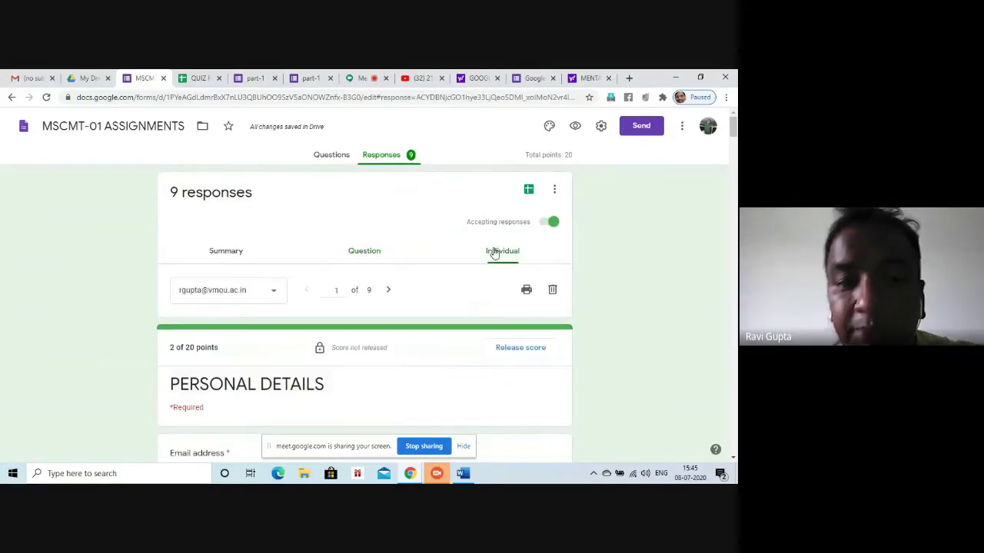
left_click_drag(733, 129, 732, 314)
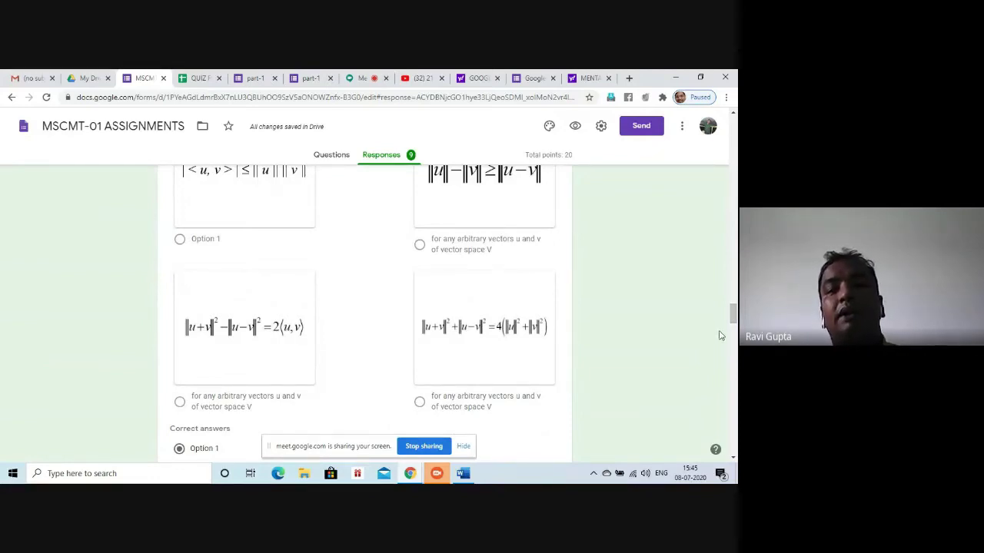
left_click_drag(731, 312, 724, 148)
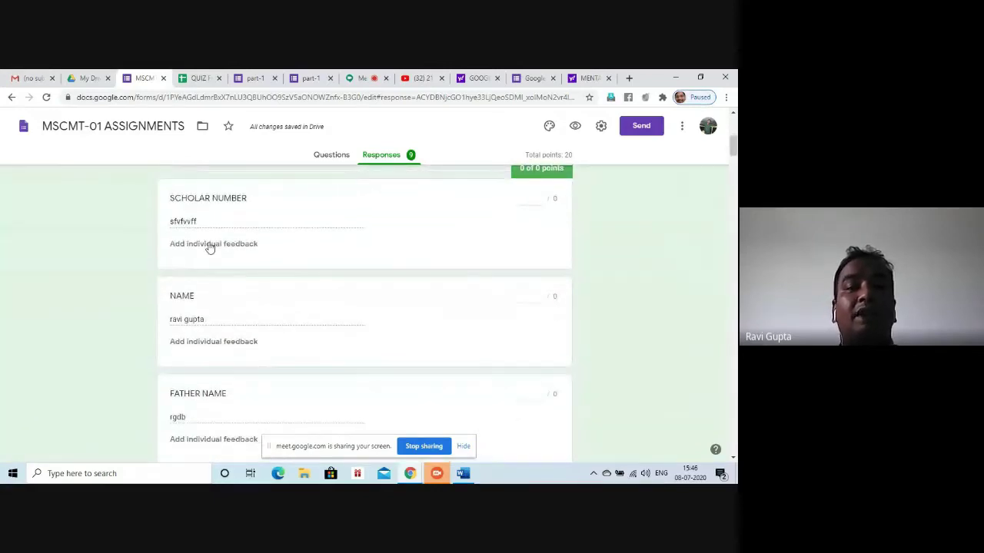
left_click_drag(732, 167, 733, 171)
scroll(736, 164, "down", 3)
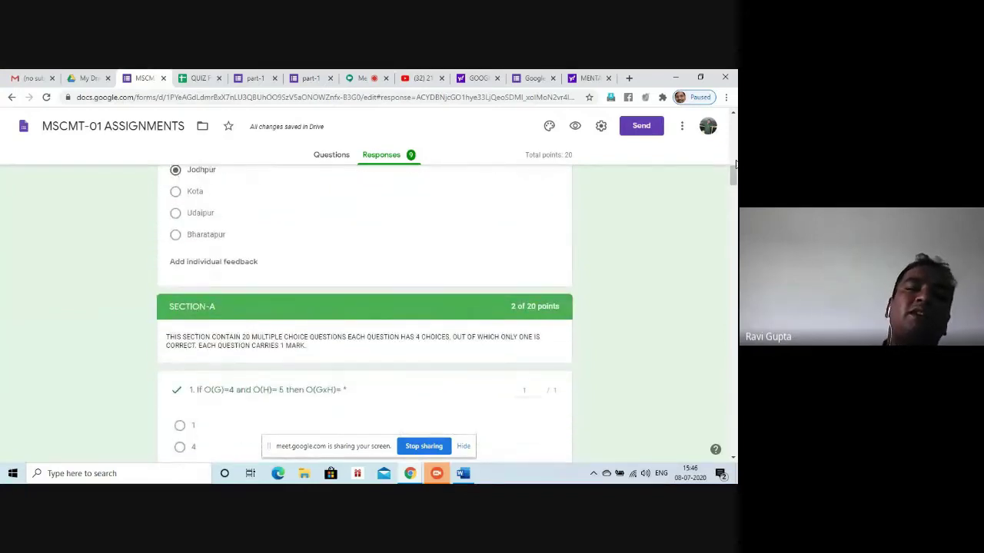
scroll(736, 164, "down", 5)
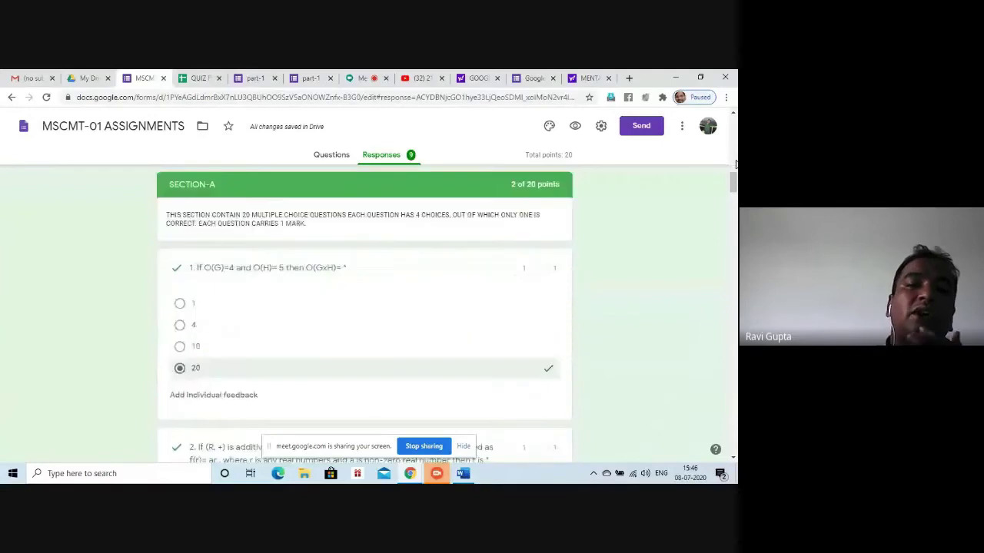
scroll(735, 164, "up", 3)
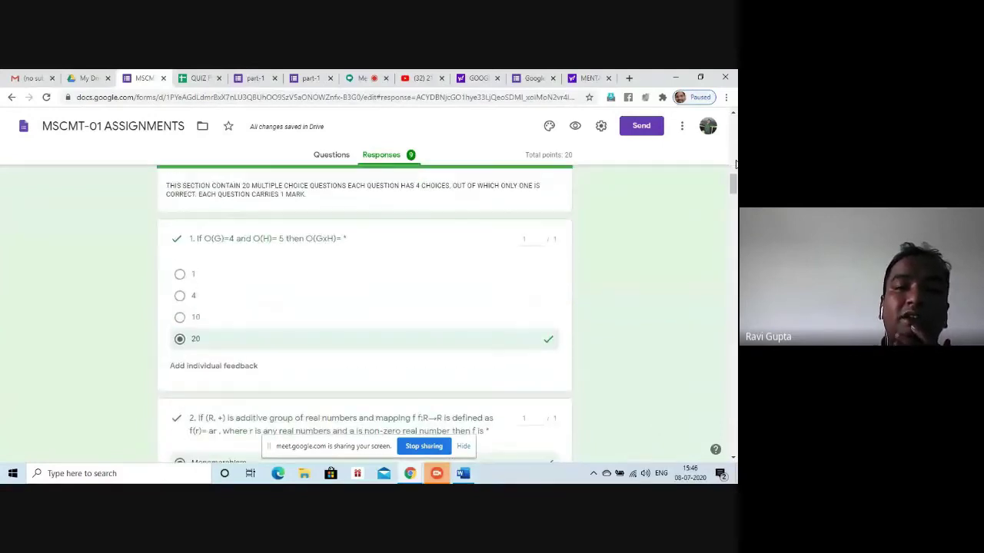
scroll(736, 164, "down", 3)
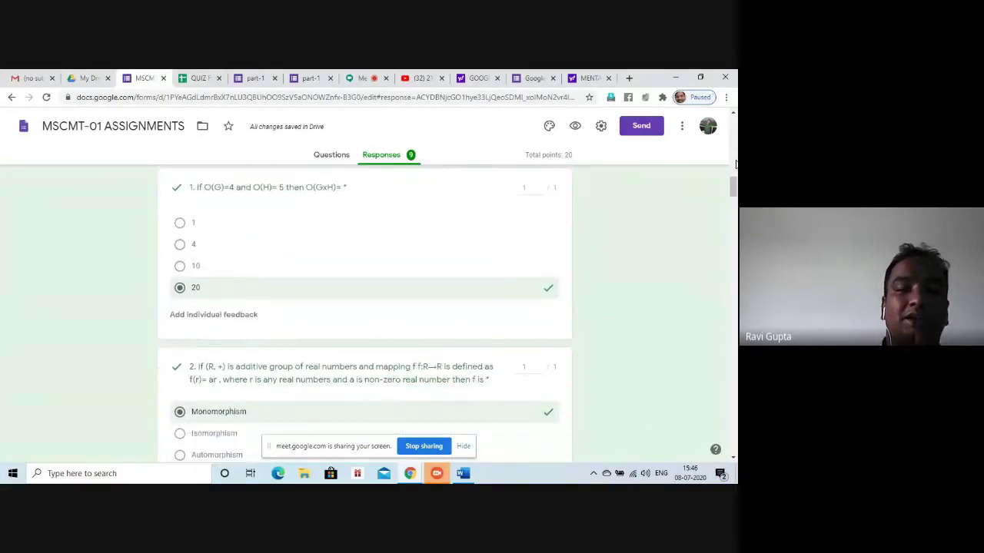
scroll(735, 163, "up", 3)
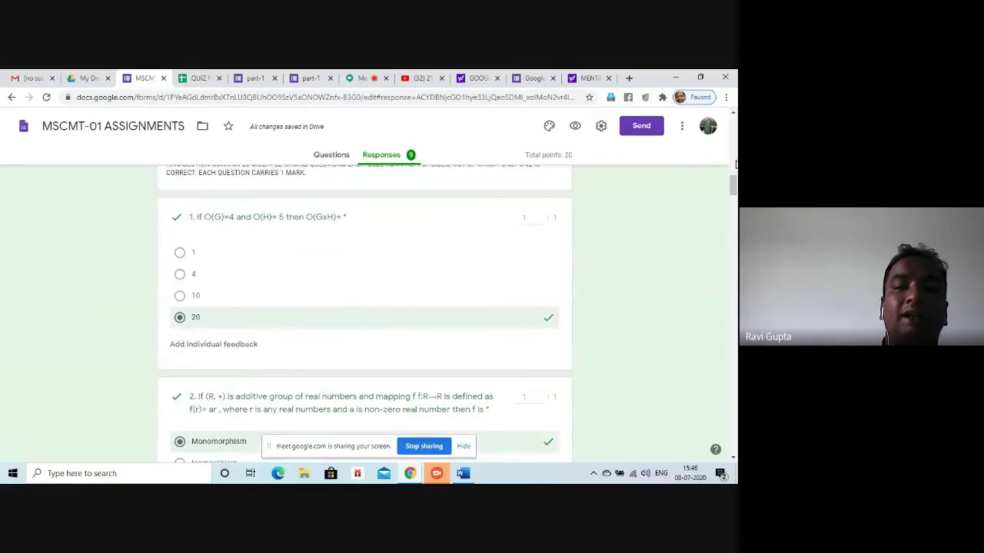
scroll(735, 164, "down", 1)
scroll(736, 164, "down", 3)
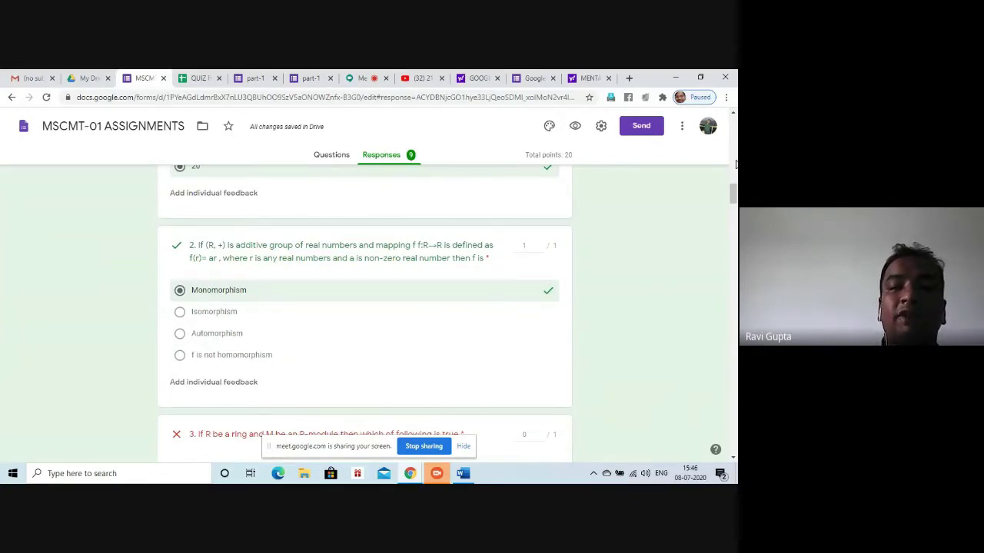
scroll(735, 164, "down", 2)
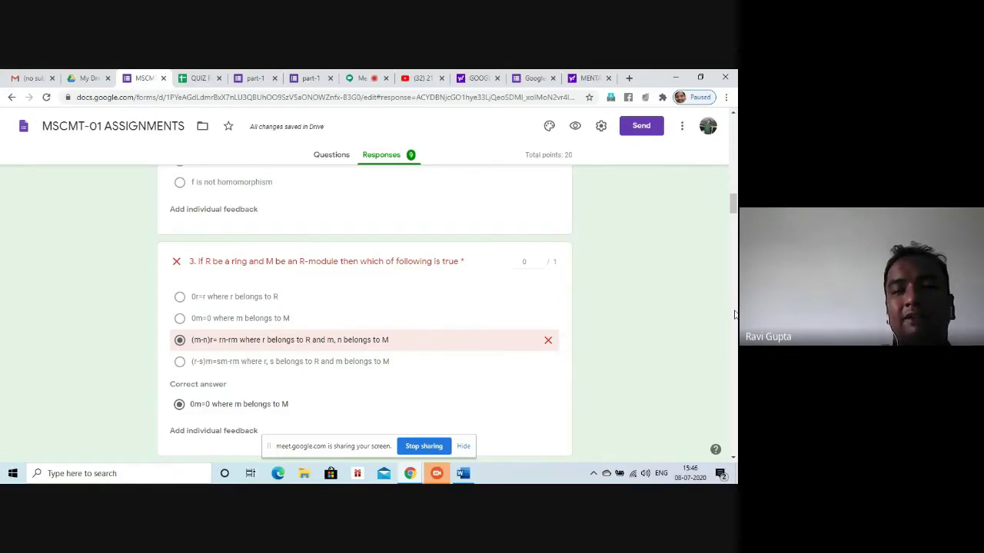
scroll(734, 315, "down", 3)
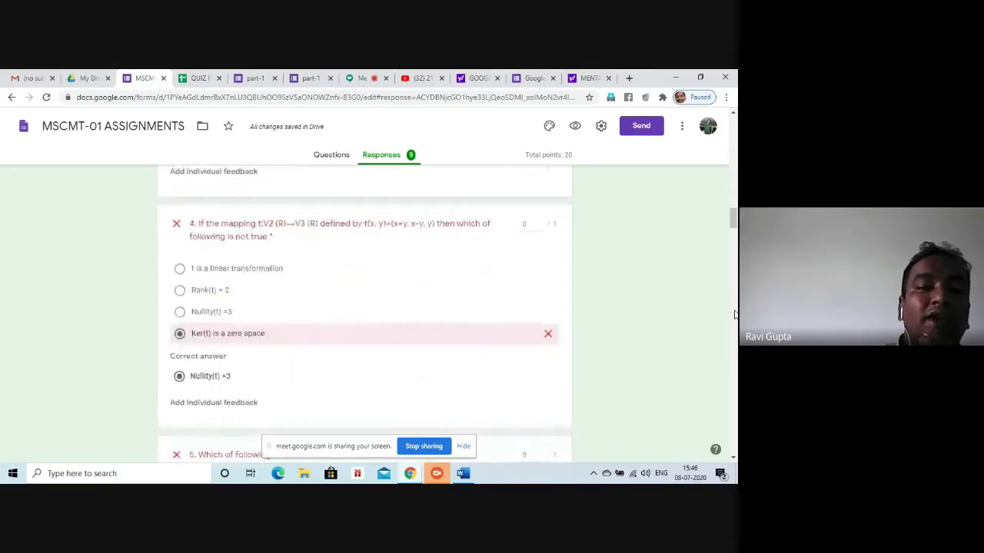
scroll(734, 316, "down", 1)
scroll(734, 315, "up", 1)
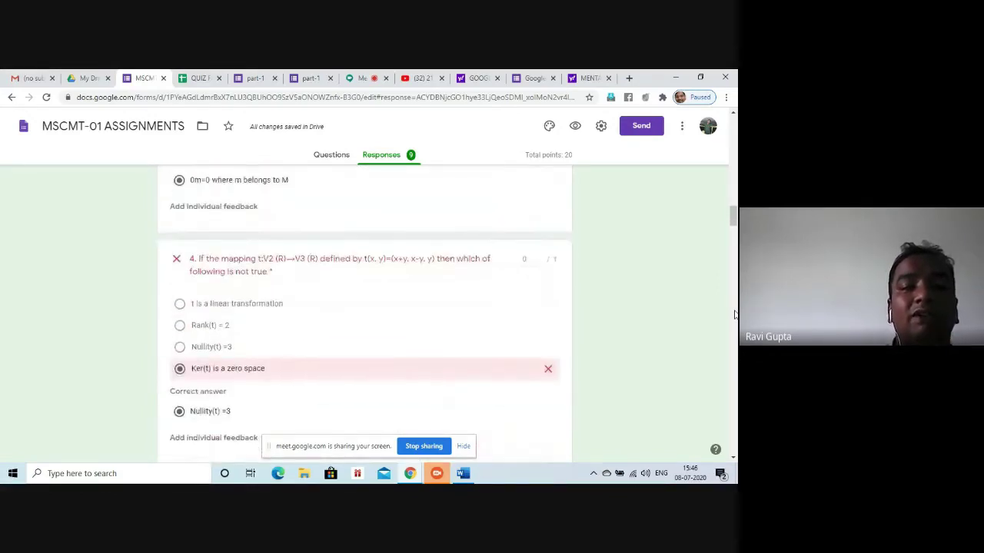
scroll(734, 315, "down", 1)
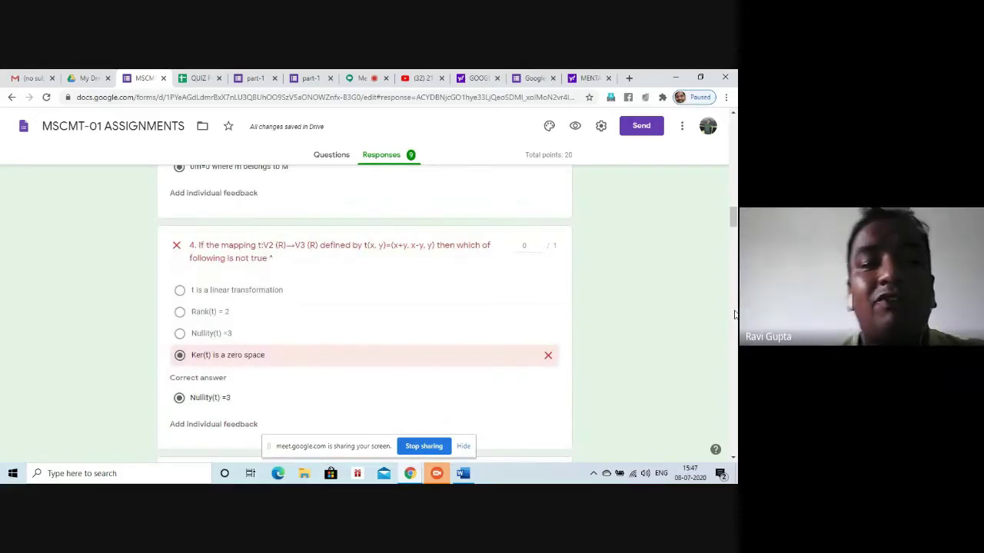
scroll(734, 315, "down", 1)
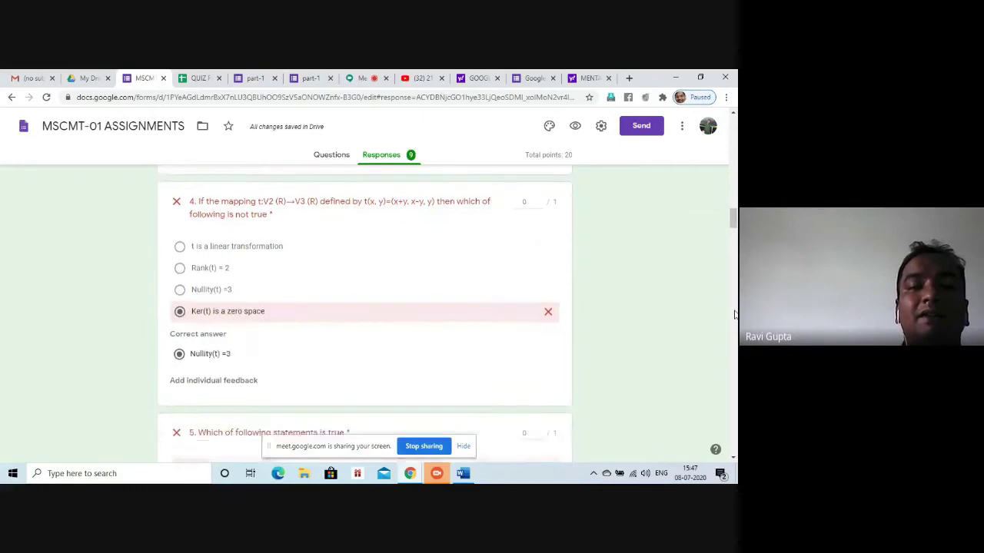
scroll(734, 315, "down", 8)
scroll(734, 315, "down", 20)
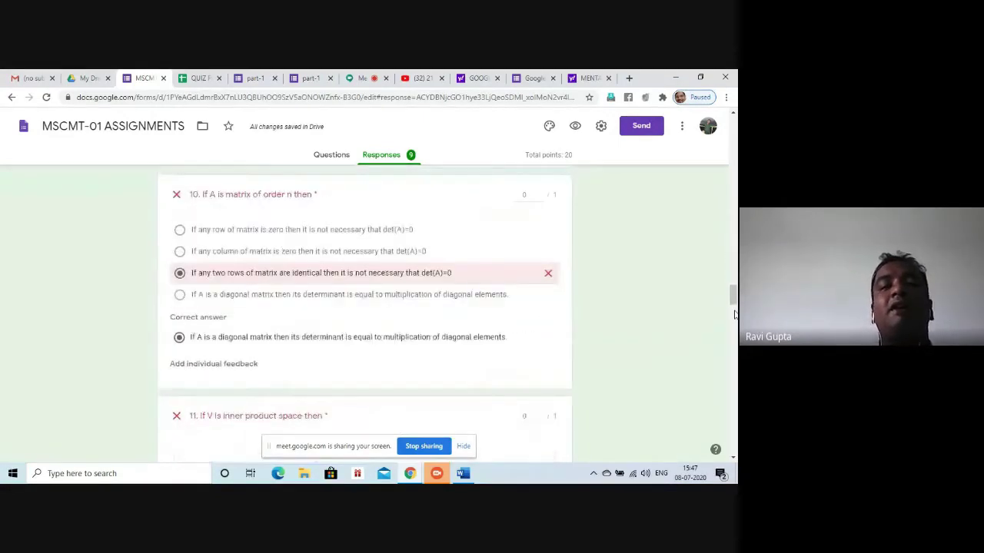
scroll(734, 315, "down", 6)
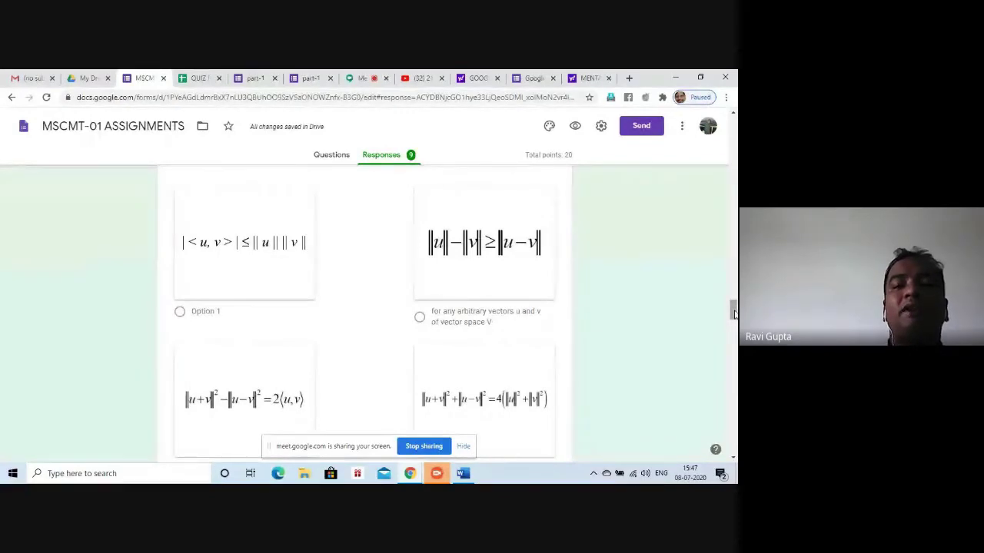
scroll(733, 314, "up", 5)
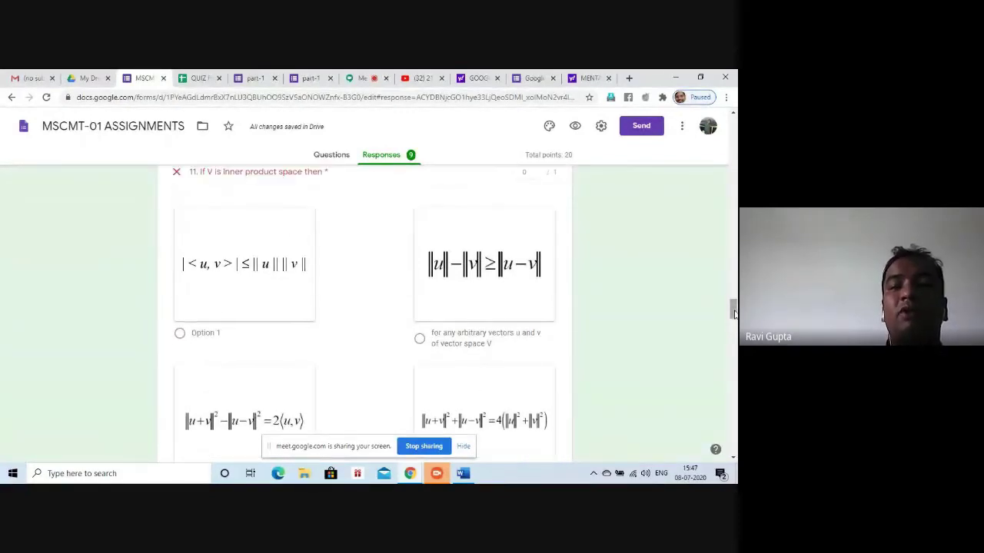
scroll(733, 313, "up", 15)
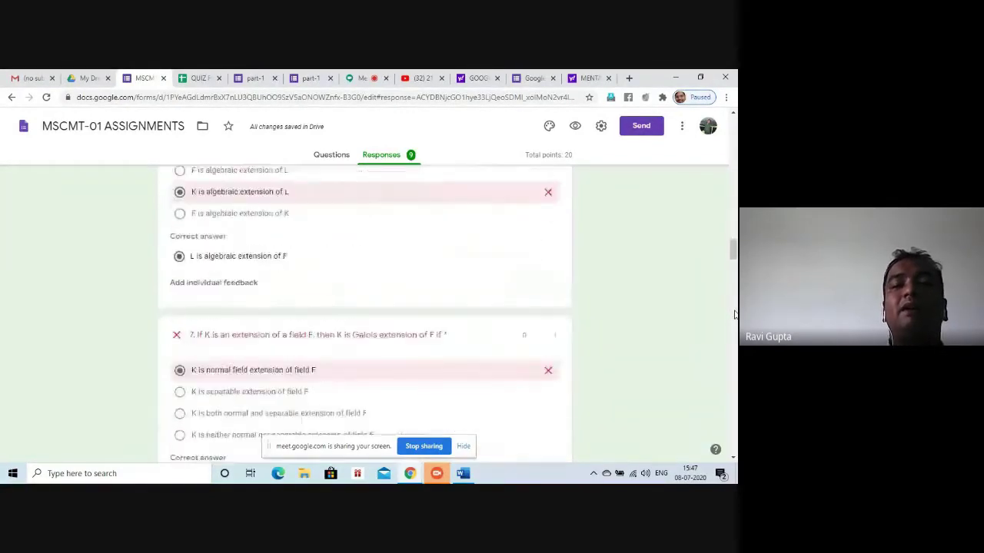
scroll(734, 313, "up", 15)
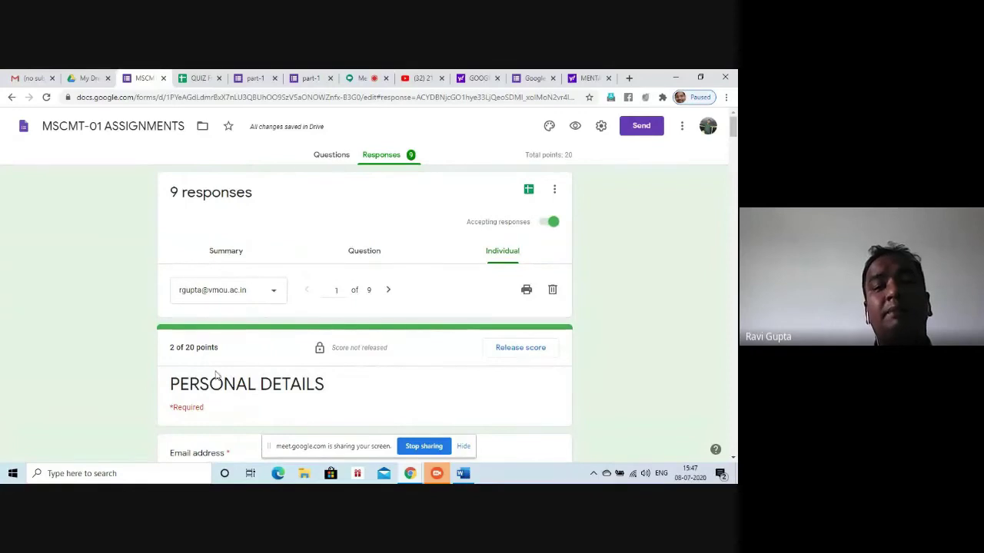
Open the response summary and view it in the linked 'MSCMT-01 ASSIGNMENTS (Responses)' spreadsheet
left_click(235, 254)
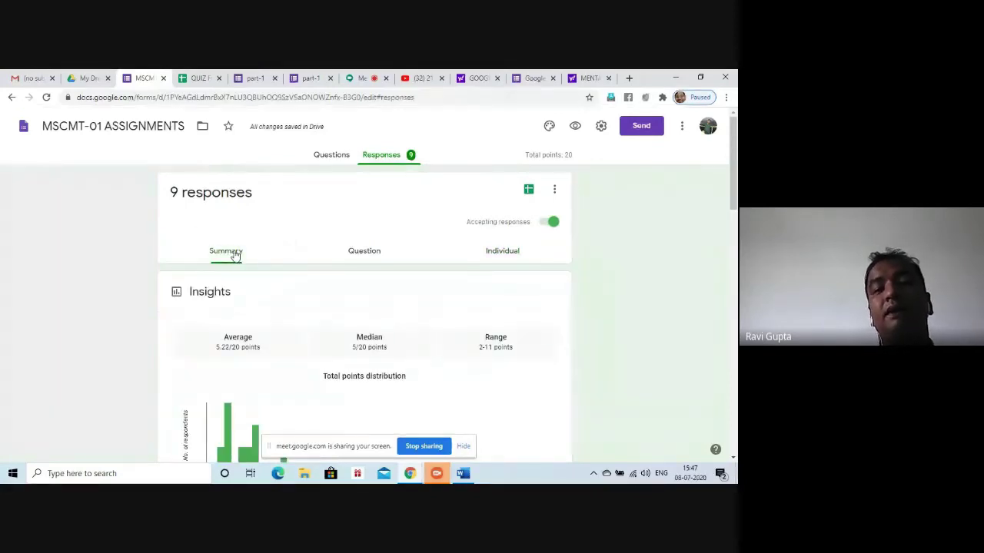
left_click(528, 192)
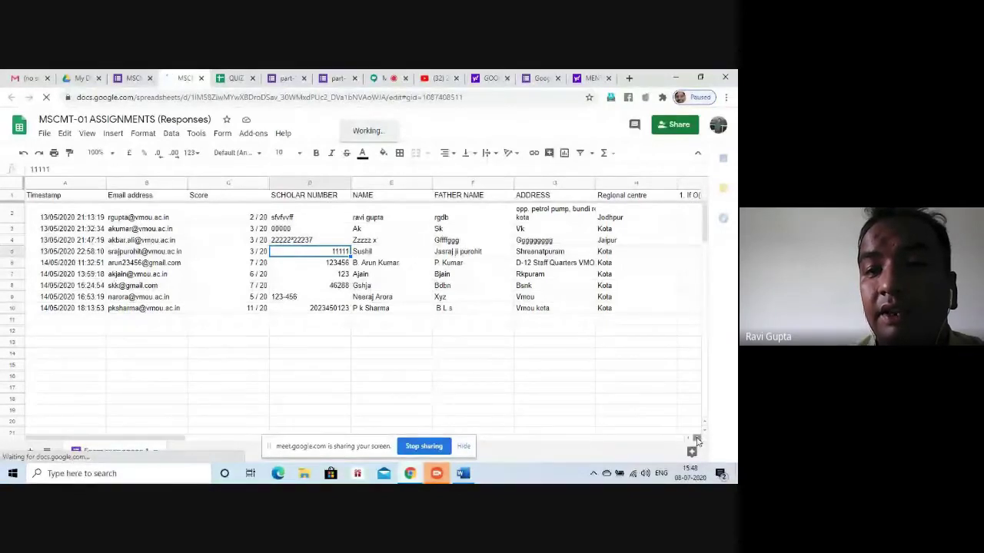
Scroll right through the response columns to the later quiz answers, then switch to the Meet tab
left_click(697, 440)
left_click(697, 440)
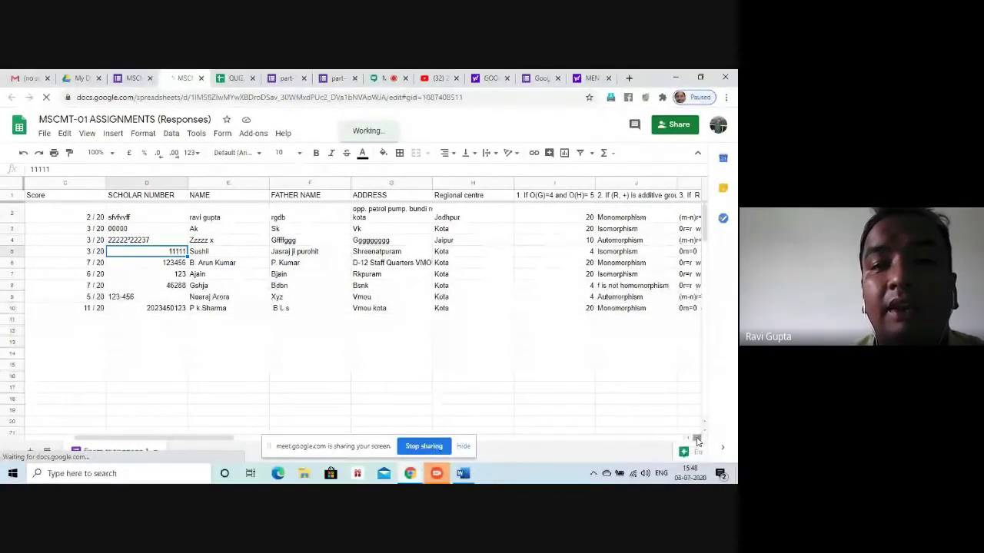
left_click(697, 440)
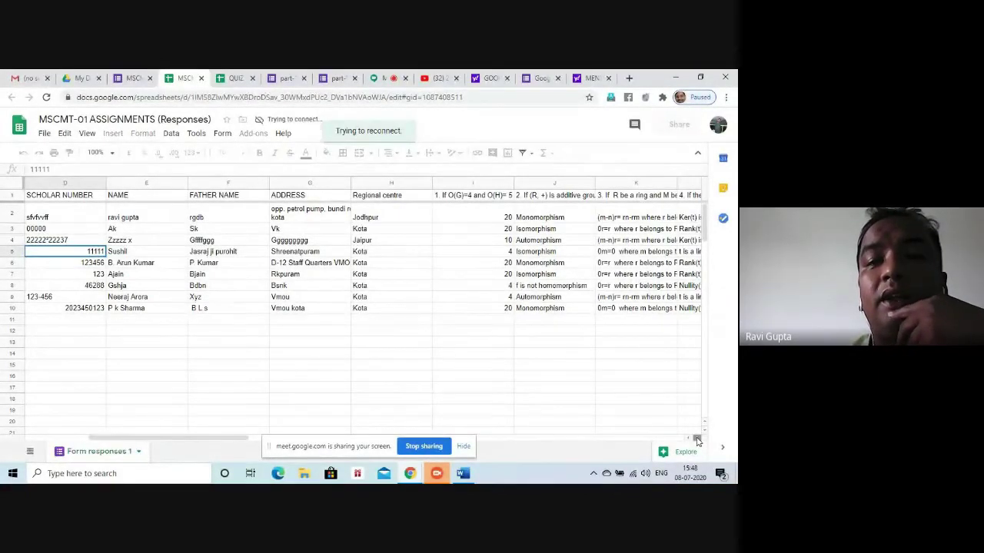
left_click(697, 440)
left_click(697, 439)
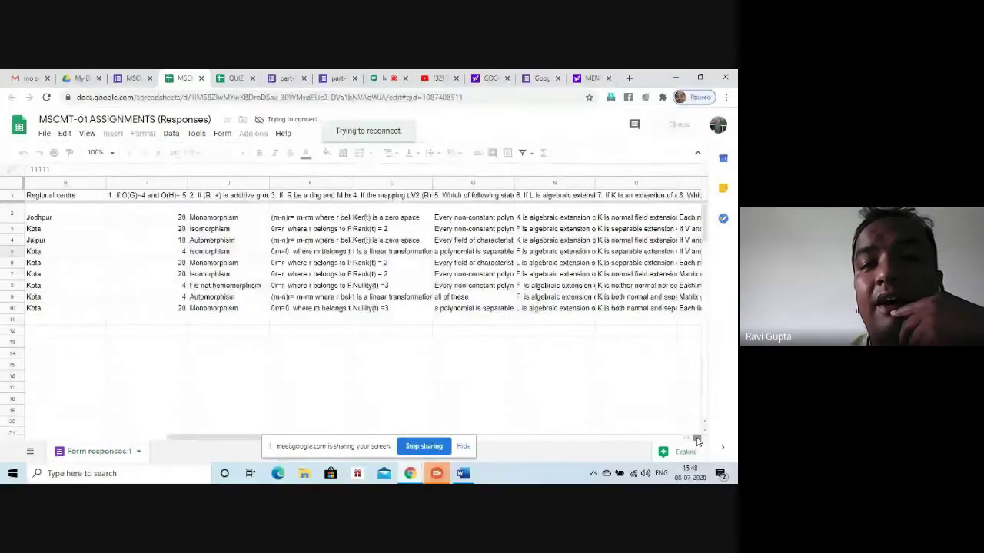
left_click(697, 439)
left_click(697, 440)
left_click(697, 440)
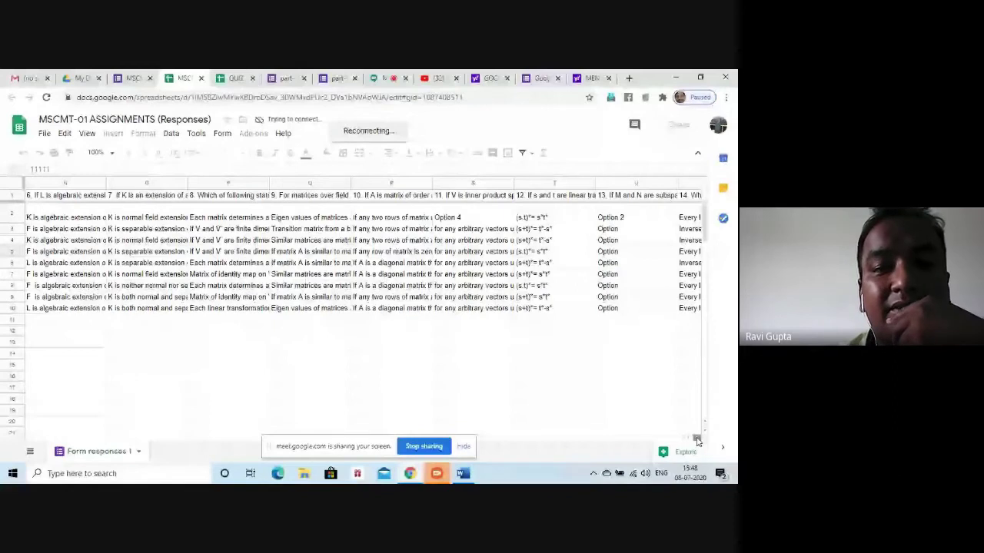
left_click(697, 439)
left_click(697, 440)
key("ctrl+8")
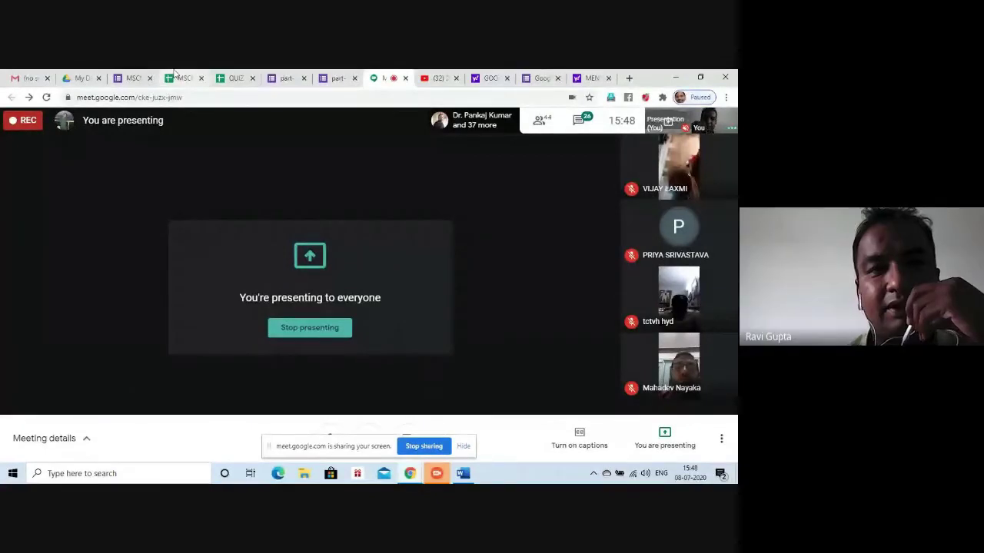
Download all quiz responses as a zipped .csv file and open the downloaded zip
left_click(133, 77)
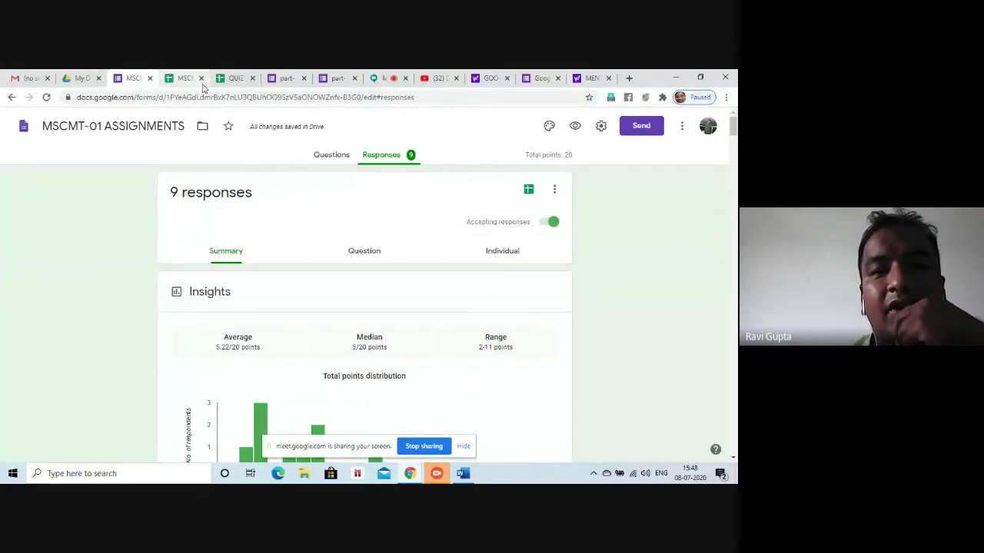
left_click(555, 191)
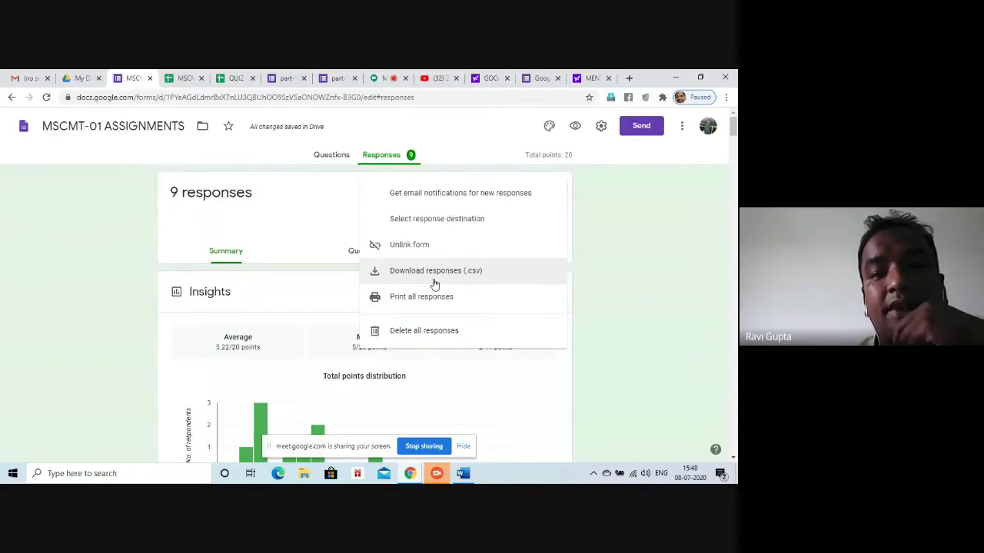
left_click(434, 282)
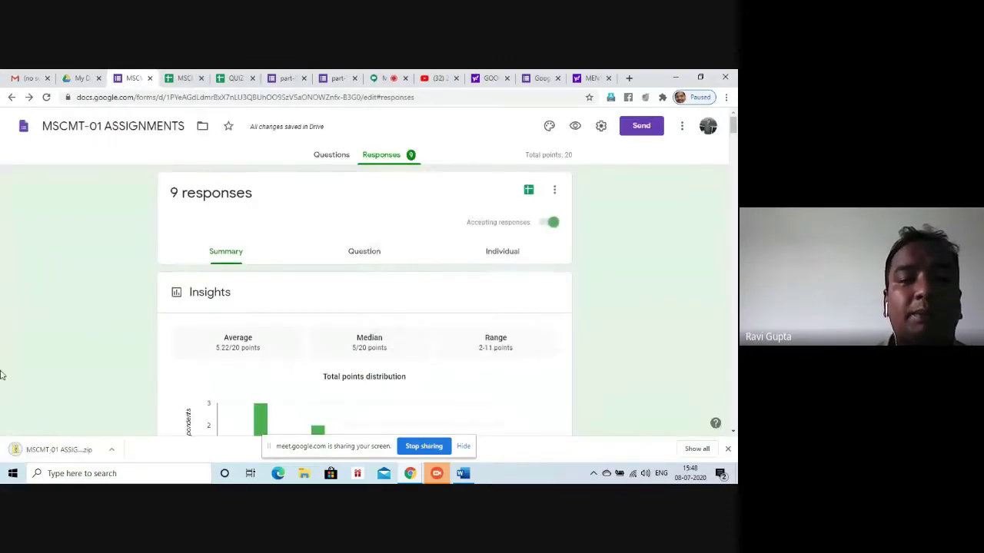
left_click(52, 450)
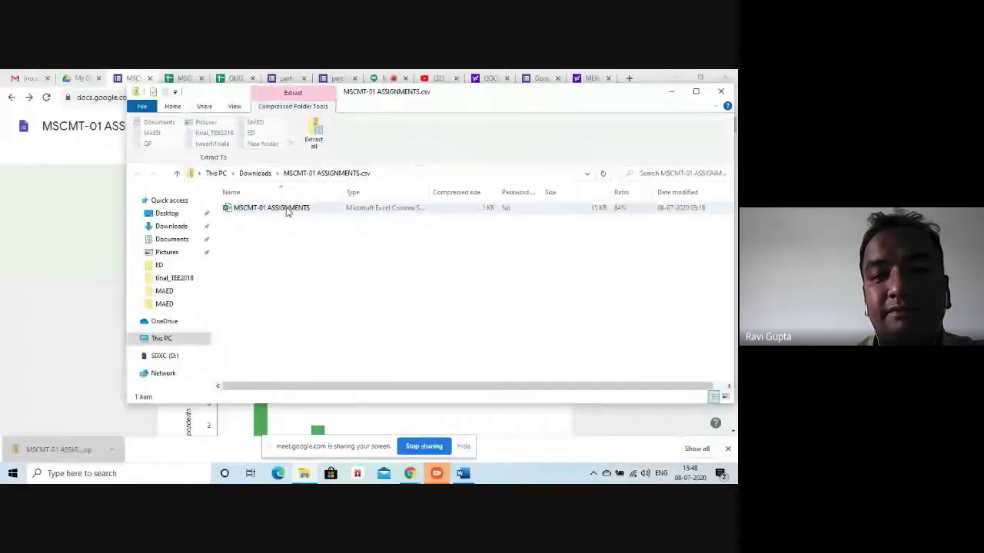
Open the 'MSCMT-01 ASSIGNMENTS' CSV file from inside the zip
left_click(288, 211)
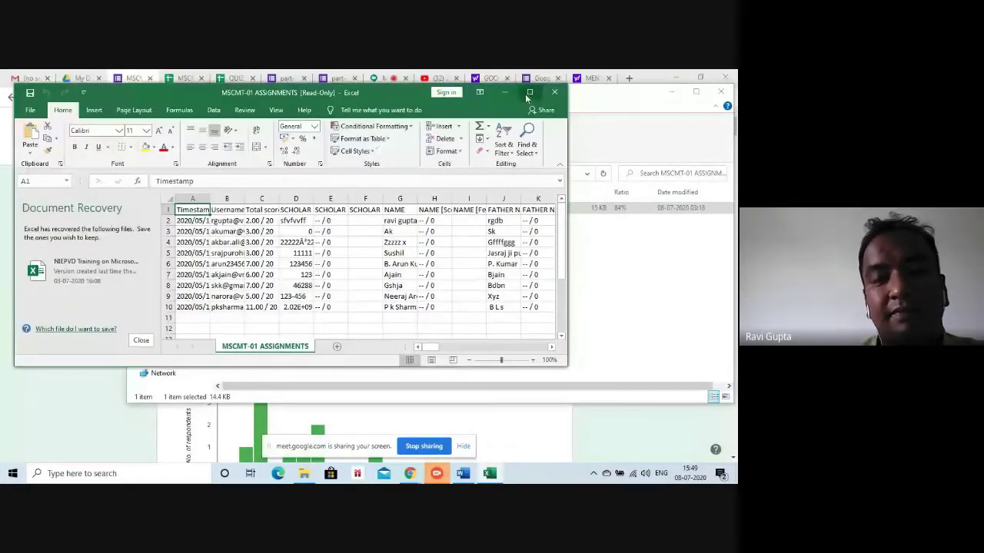
Maximize Excel, try saving the read-only responses file, then start a new Book1 blank workbook
left_click(529, 92)
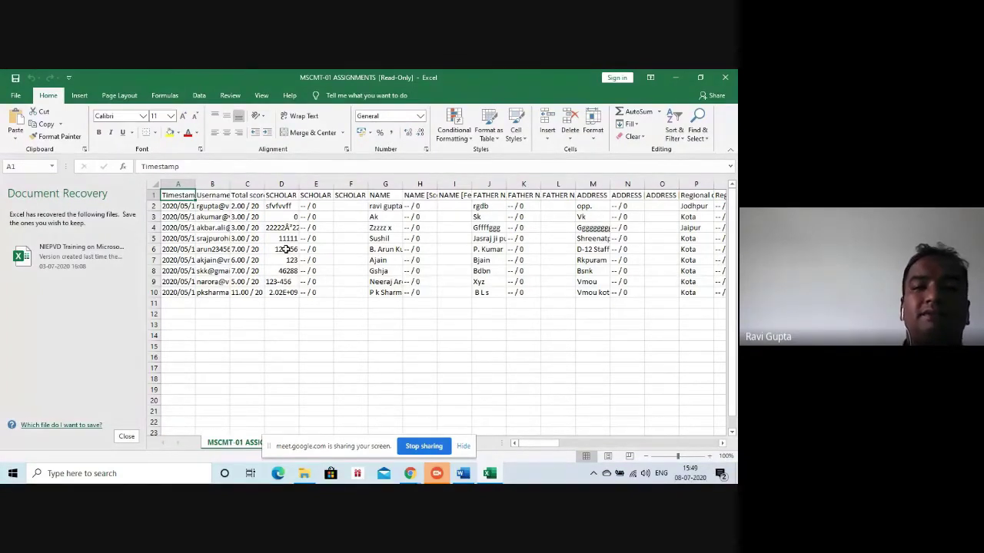
left_click(14, 78)
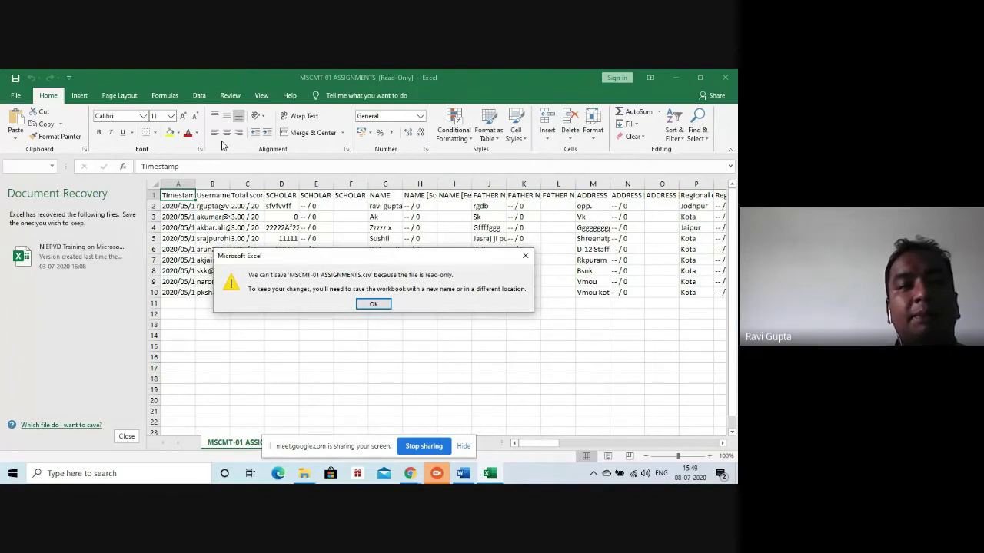
left_click(373, 304)
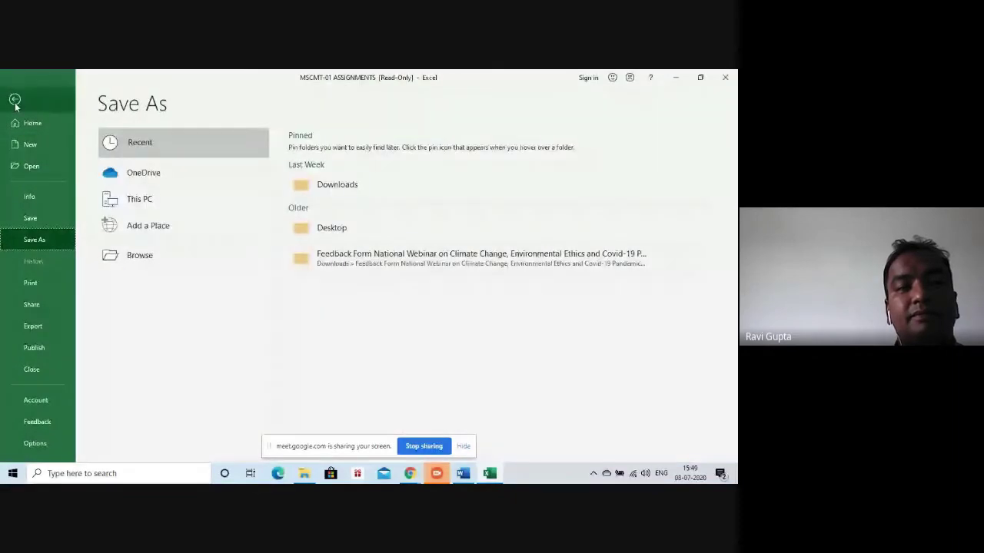
left_click(14, 99)
left_click(16, 98)
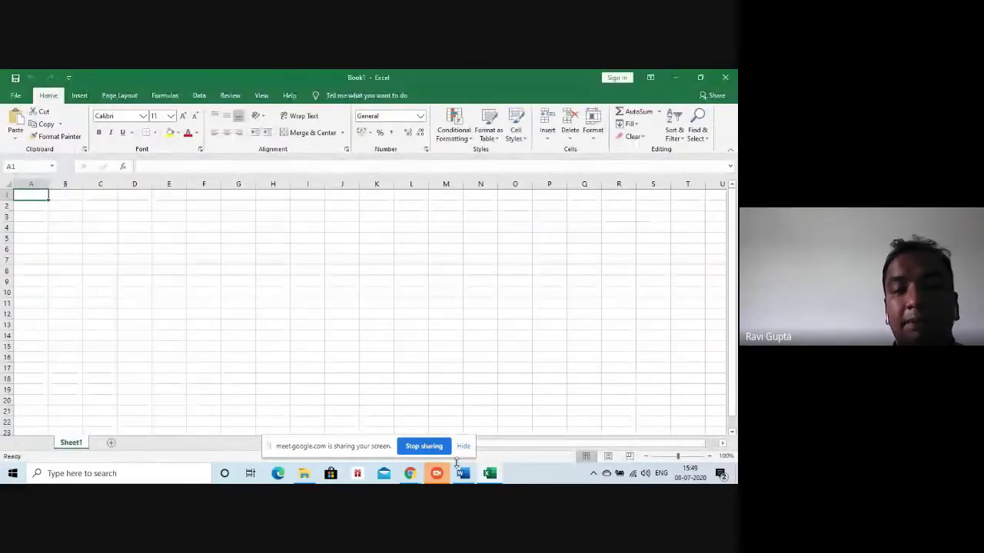
mouse_move(498, 476)
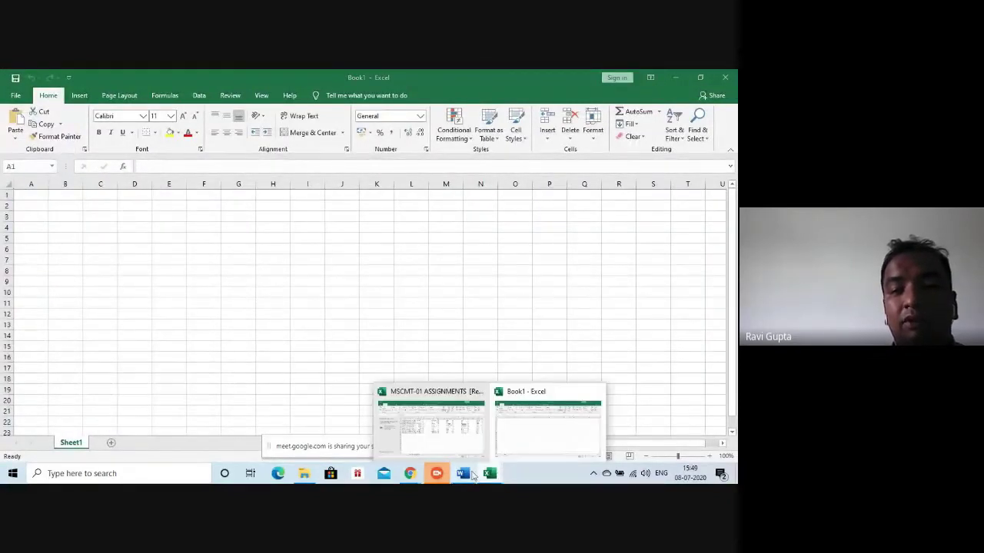
left_click(473, 475)
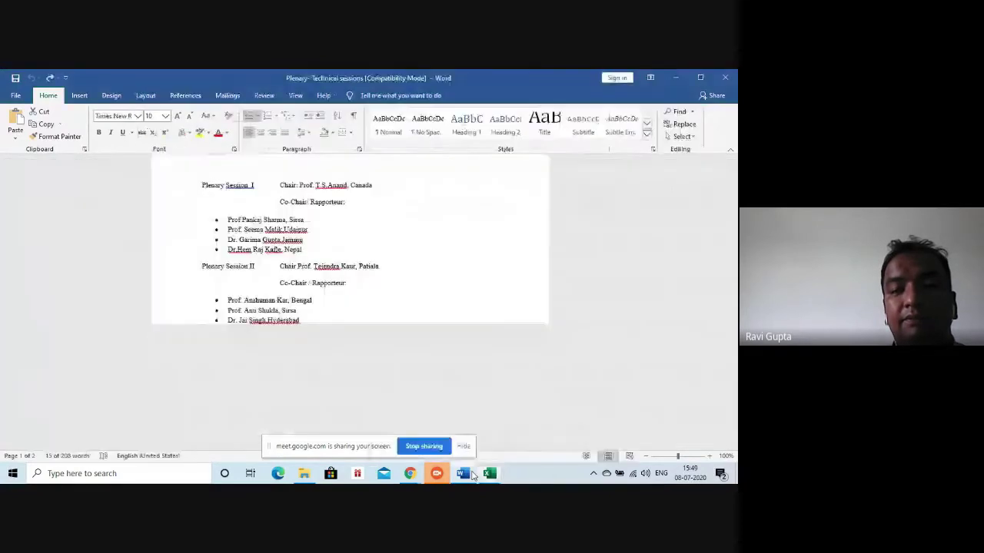
left_click(470, 477)
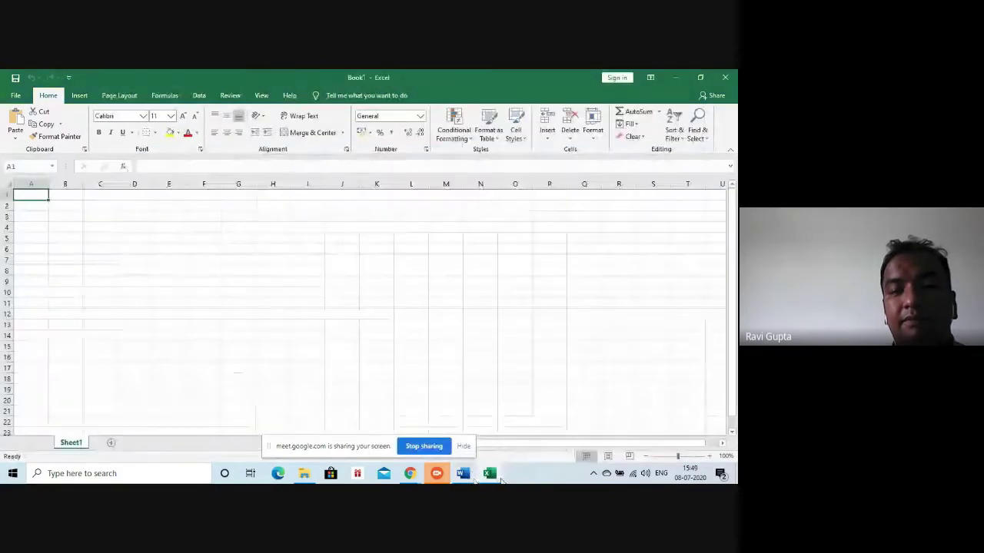
mouse_move(495, 477)
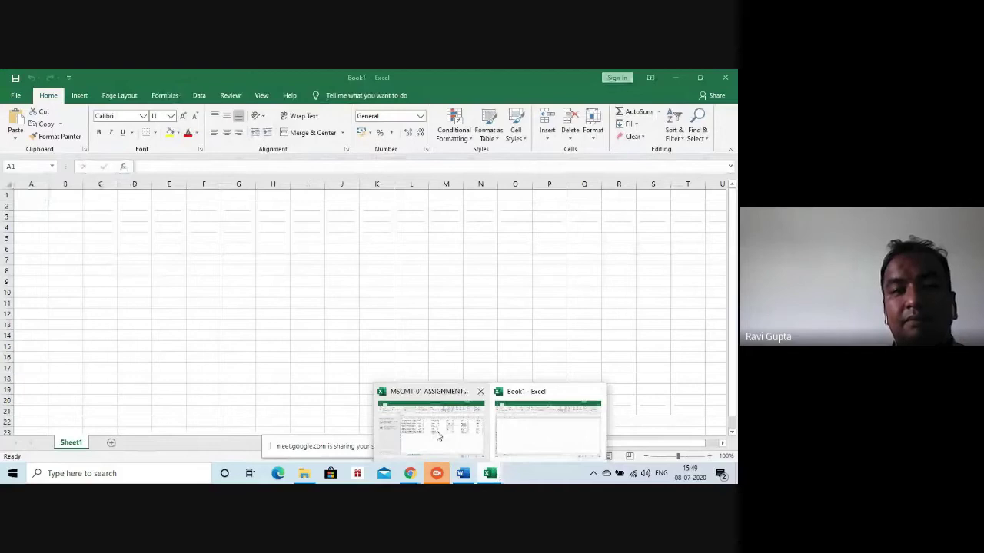
left_click(438, 435)
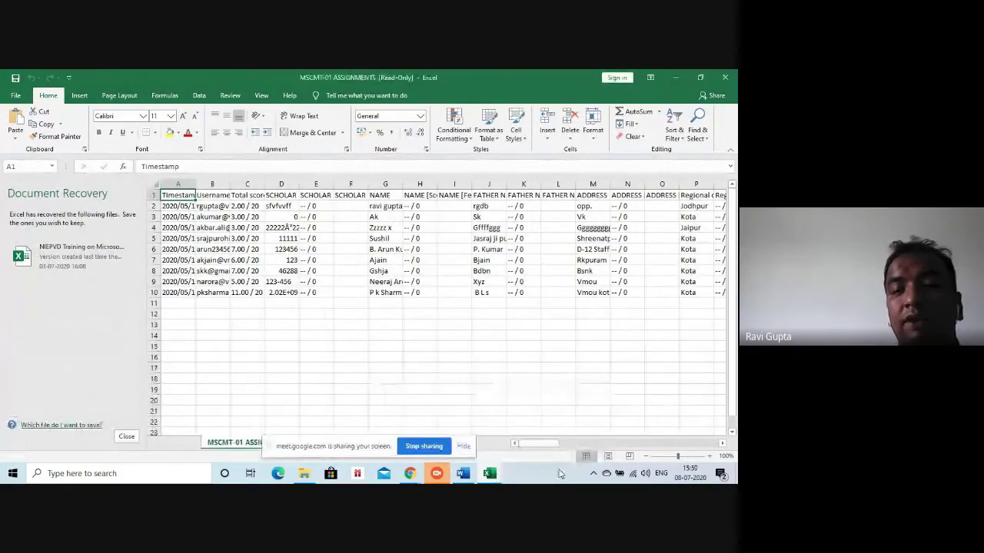
left_click_drag(544, 444, 463, 462)
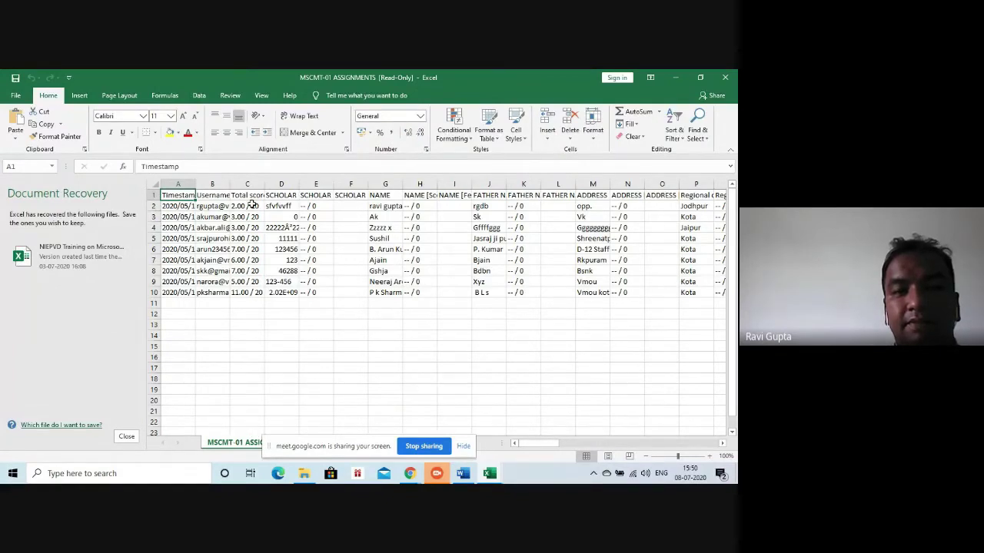
left_click_drag(252, 204, 254, 292)
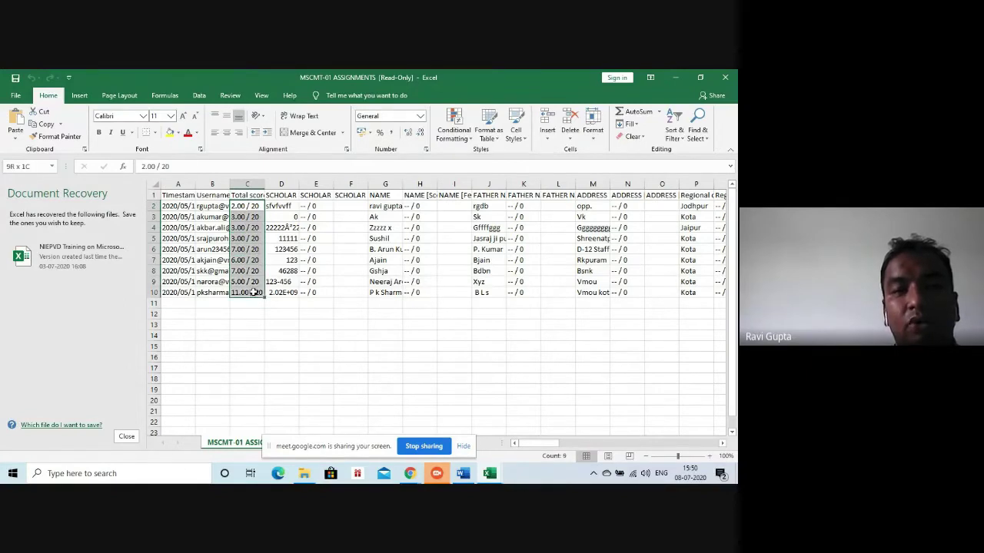
left_click_drag(254, 293, 253, 292)
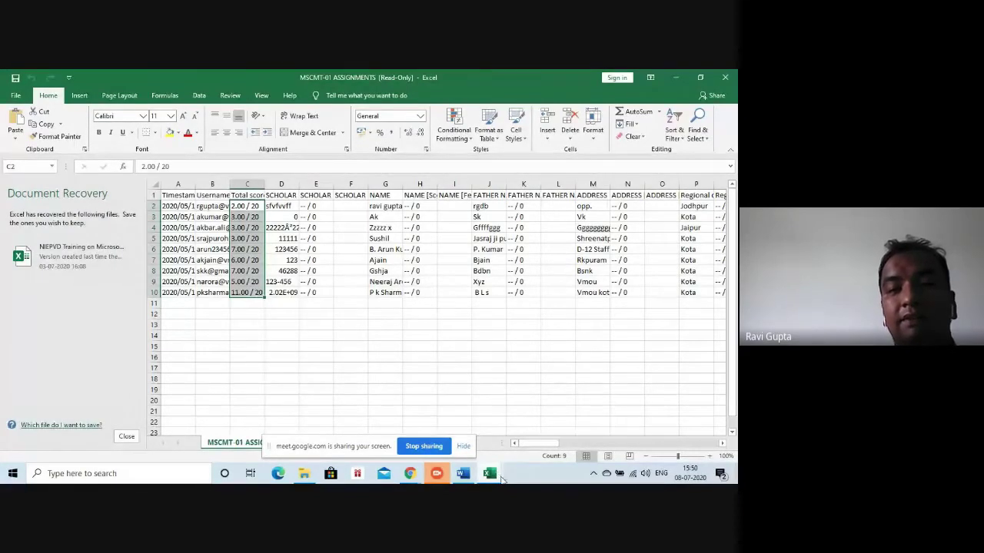
mouse_move(501, 478)
left_click(528, 456)
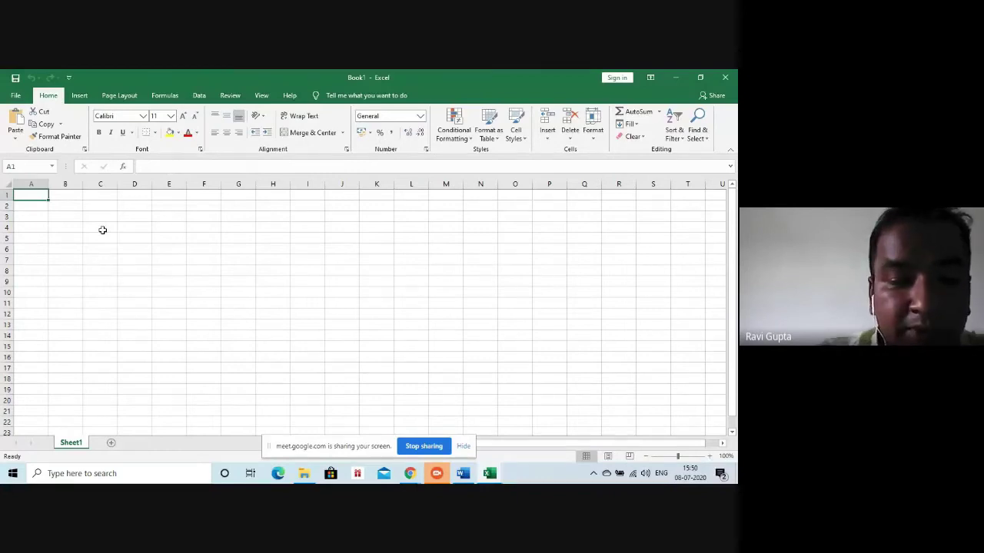
Enter the headings paper-1, paper-2 and paper-3 in A1:C1
type("paper-1")
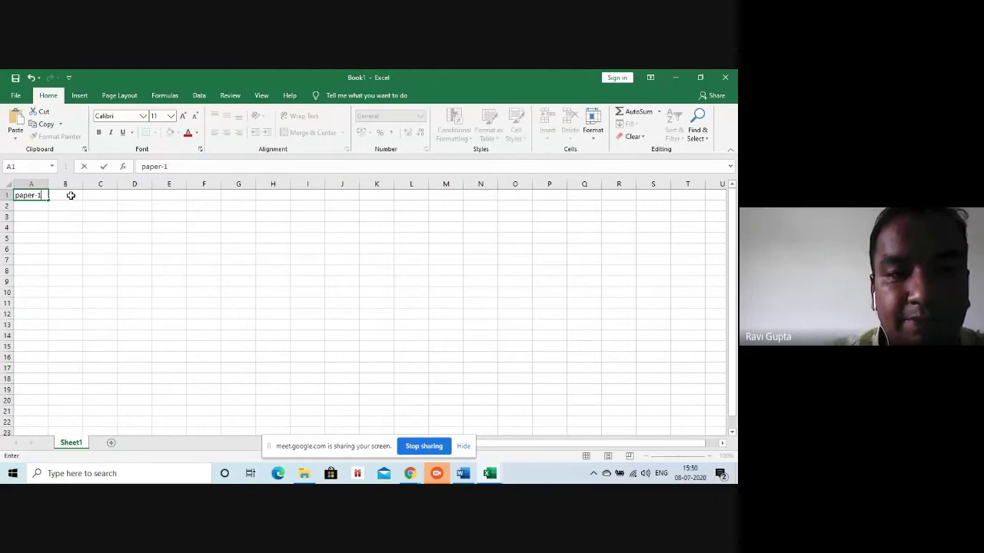
left_click(69, 196)
type("pq")
key("BackSpace")
type("aper")
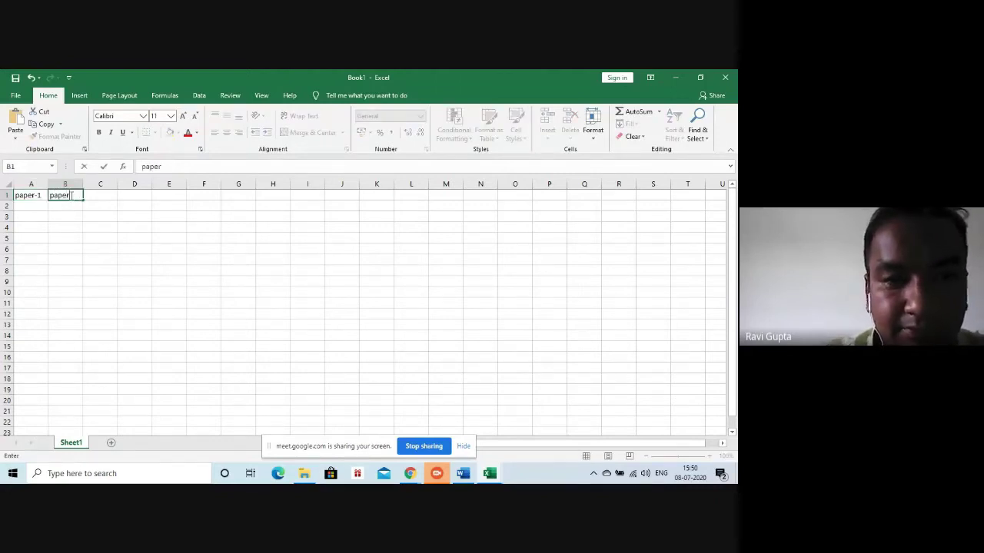
type("-2")
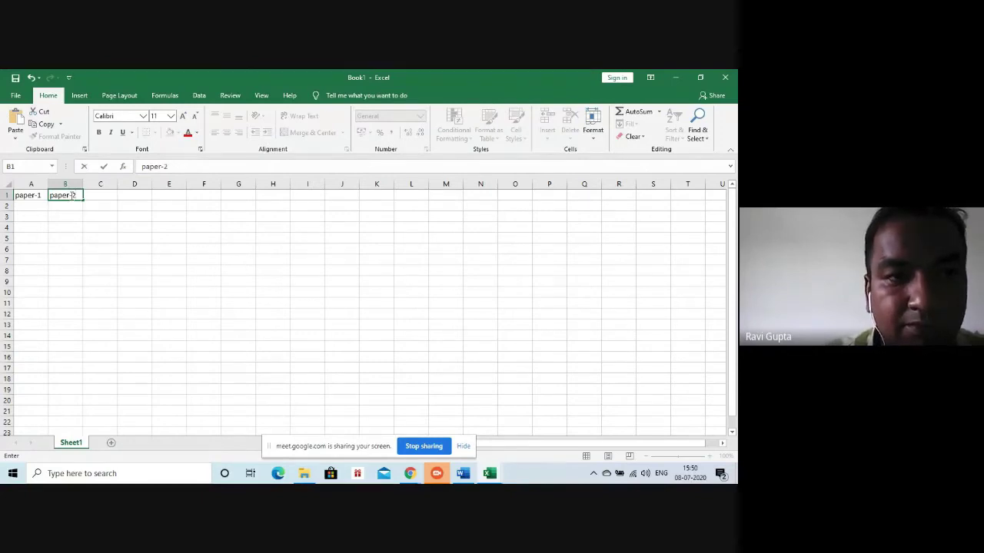
left_click(103, 194)
type("pa")
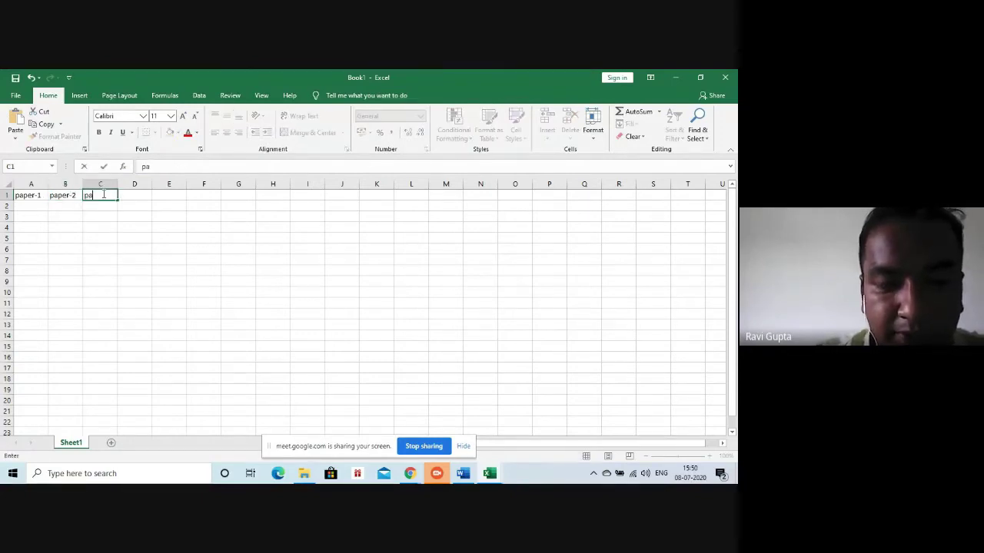
type("per")
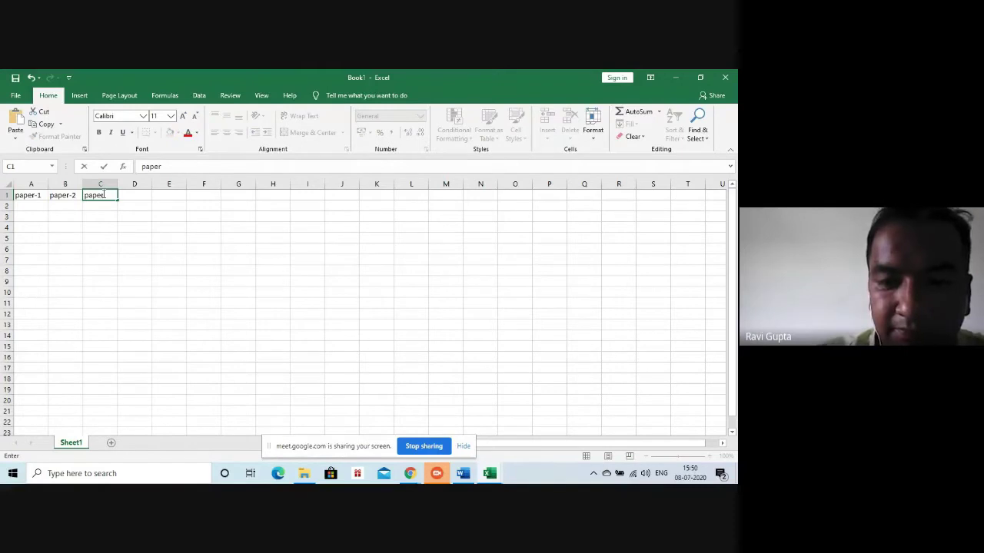
type("-3")
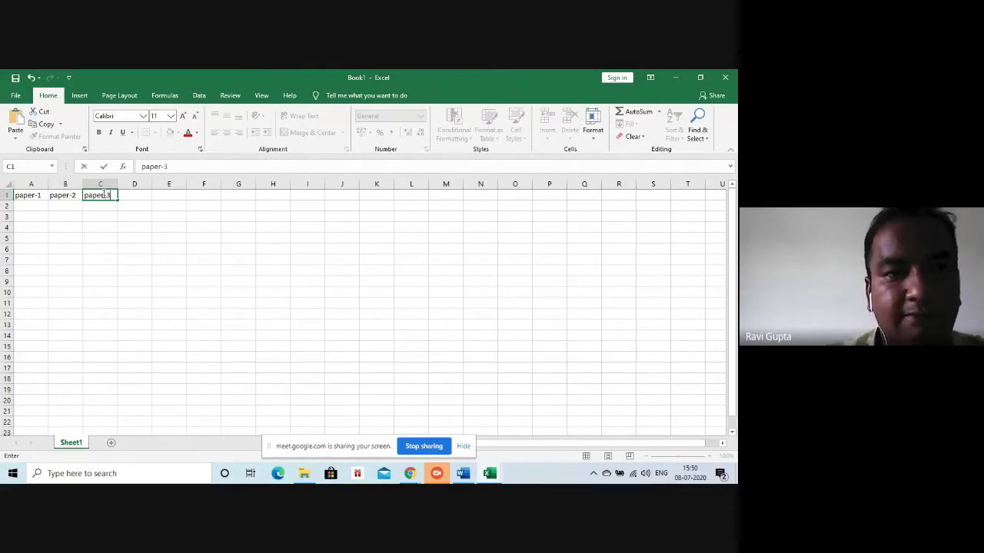
left_click(32, 211)
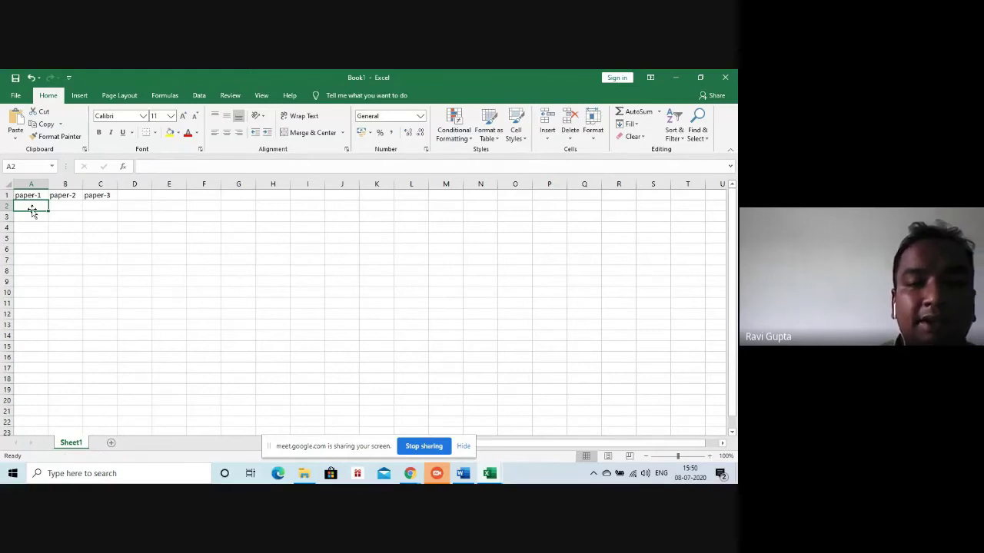
Enter paper-1 marks 12, 14, 8, 5 and 19 in A2:A6
type("12")
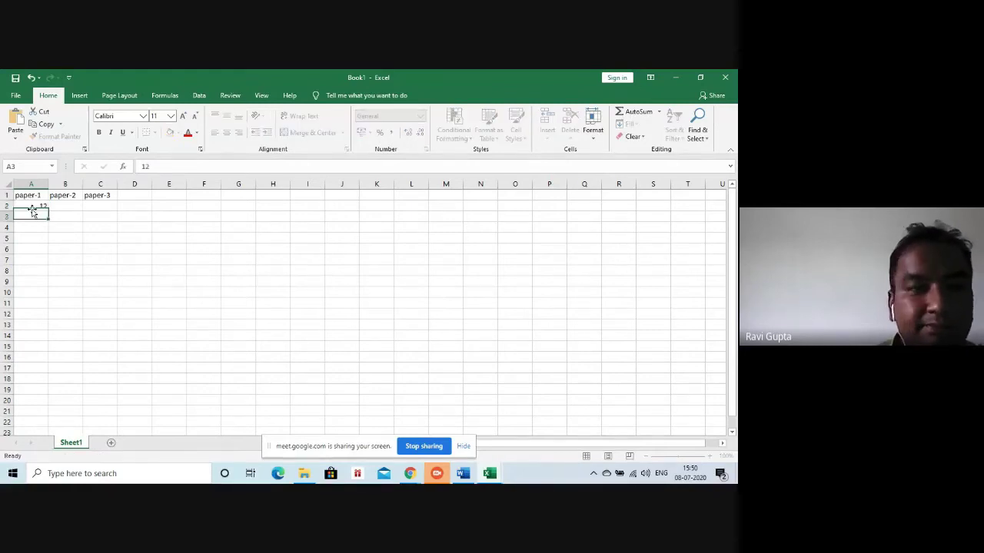
key("Return")
type("14")
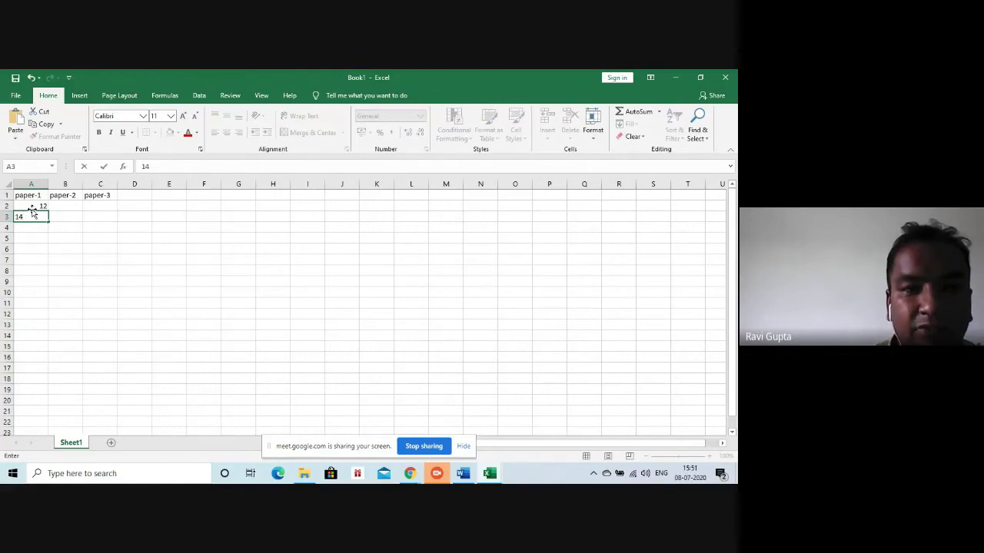
key("Return")
type("8")
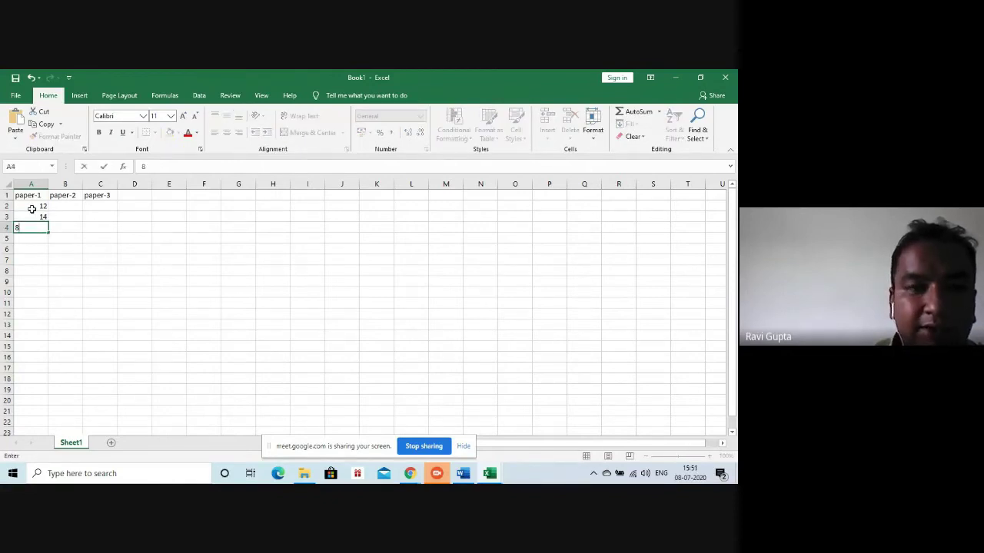
key("Return")
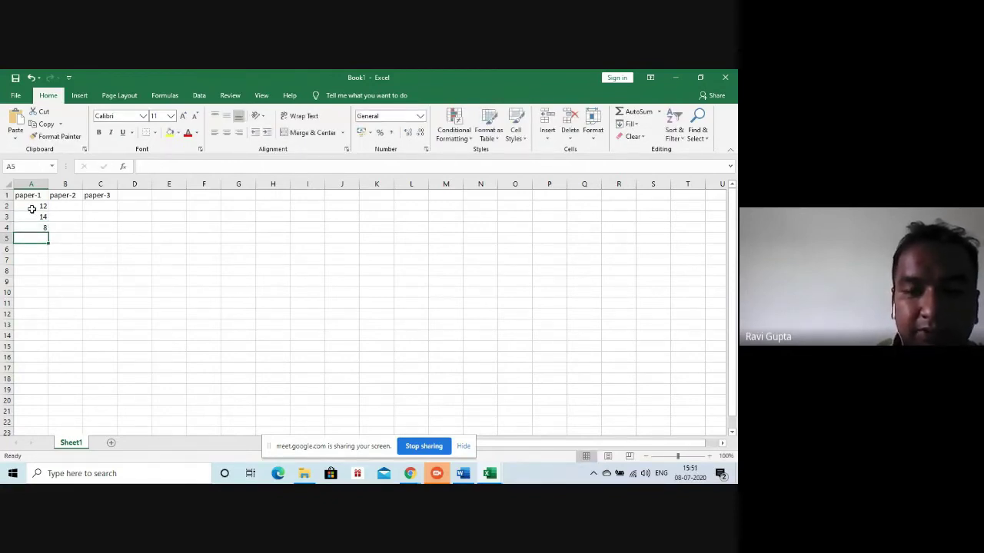
type("5")
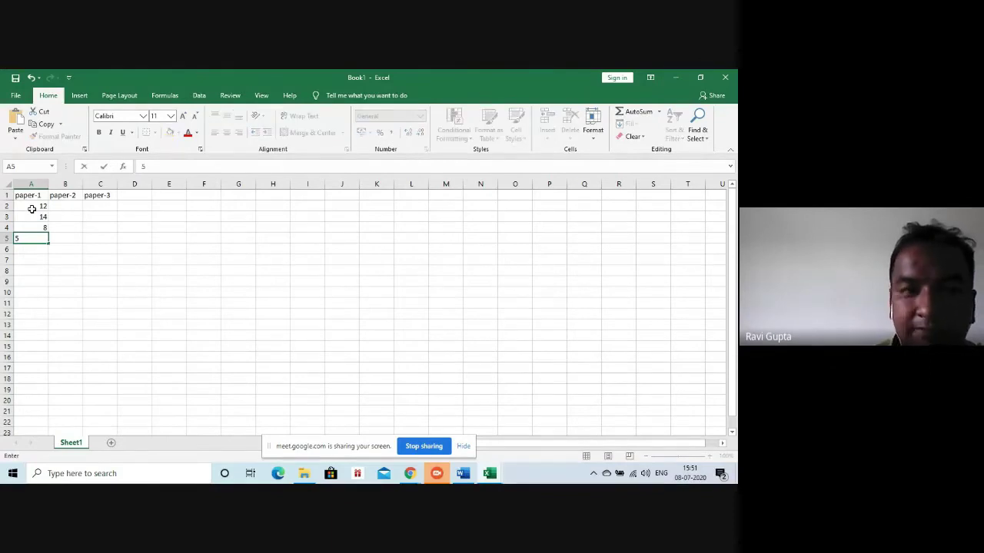
key("Return")
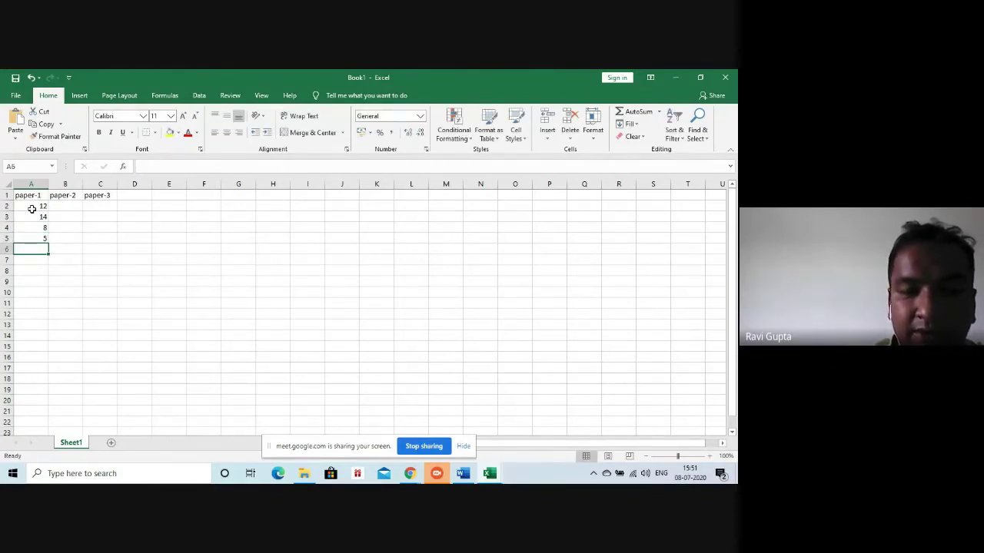
type("19")
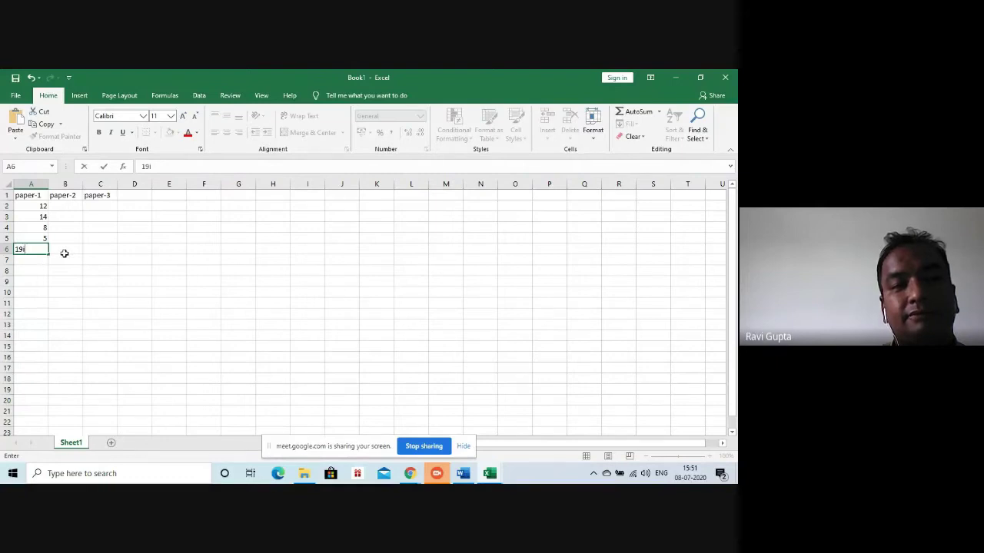
key("Return")
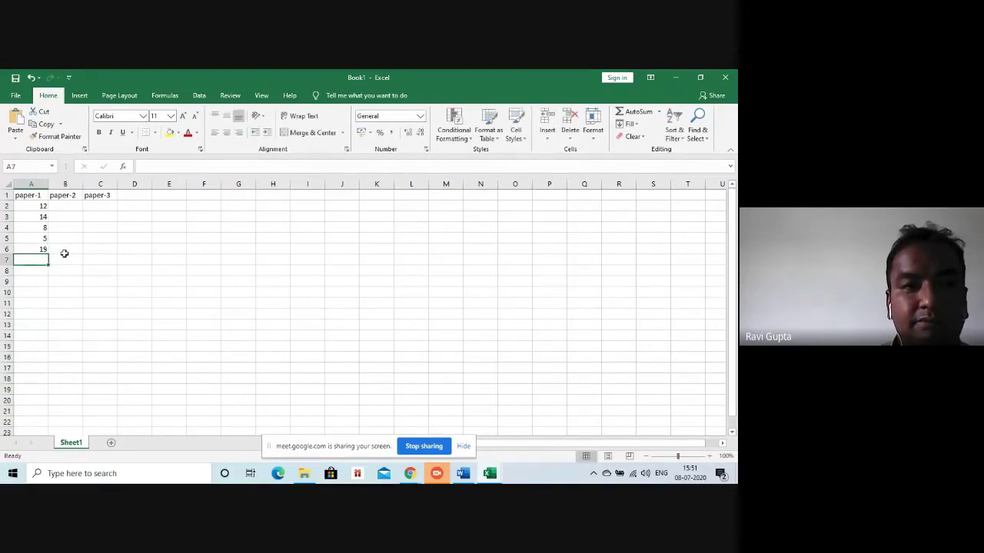
Enter paper-2 marks 11, 15, 6, 9 and 15 in B2:B6
left_click(74, 210)
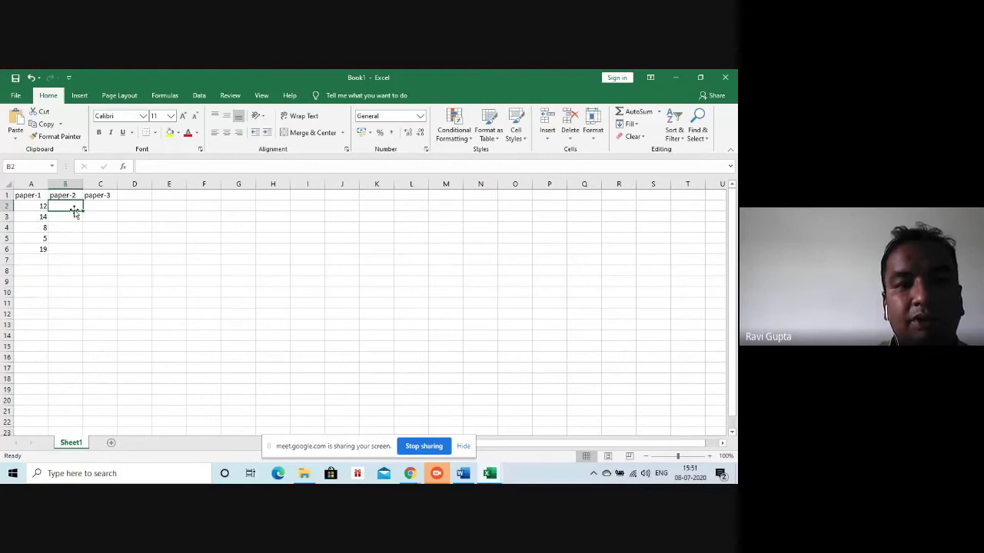
type("11")
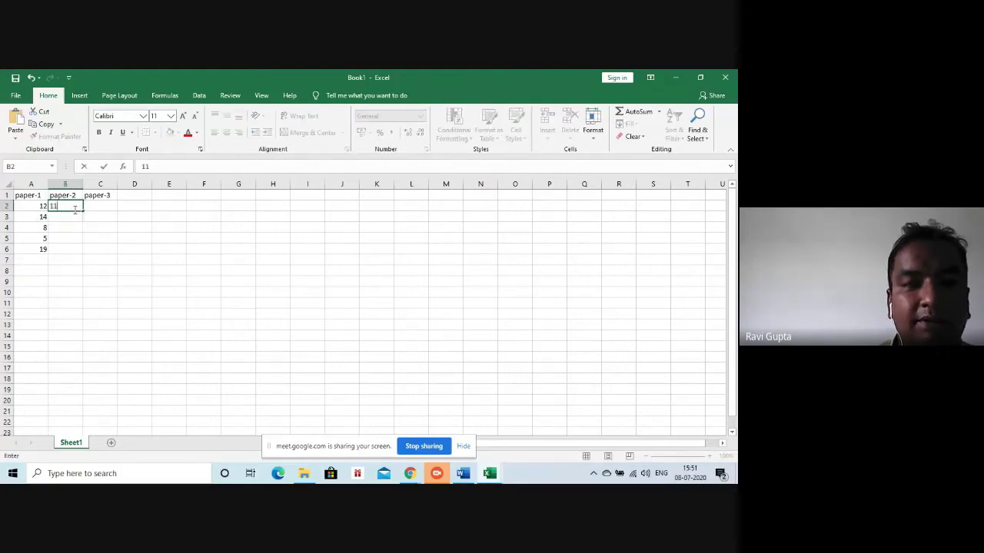
key("Return")
type("15")
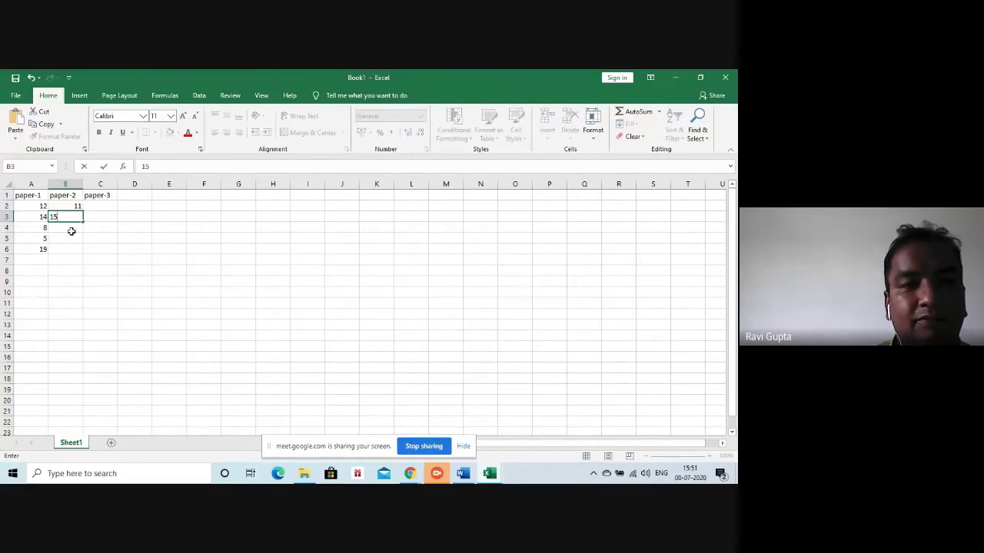
key("Return")
type("6")
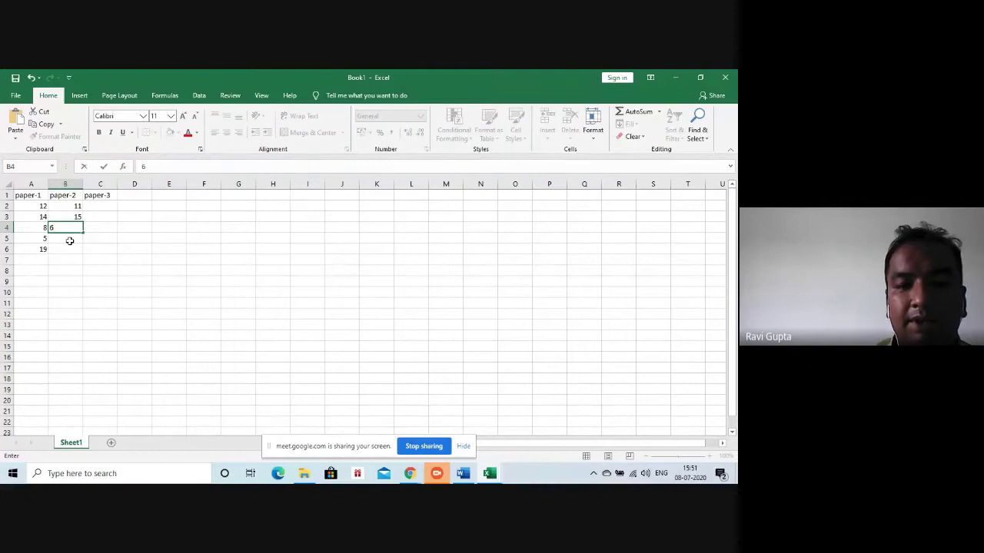
key("Return")
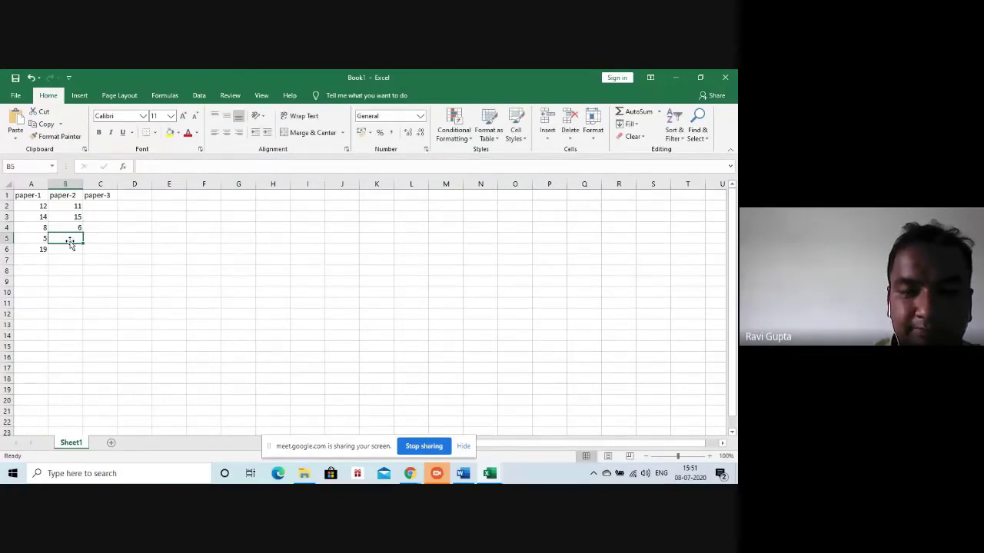
type("9")
key("Return")
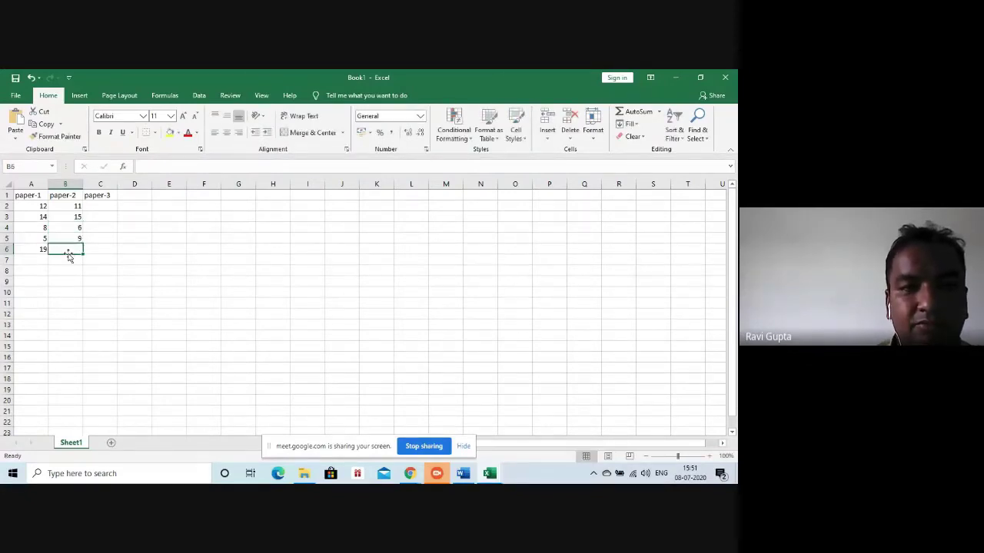
type("15")
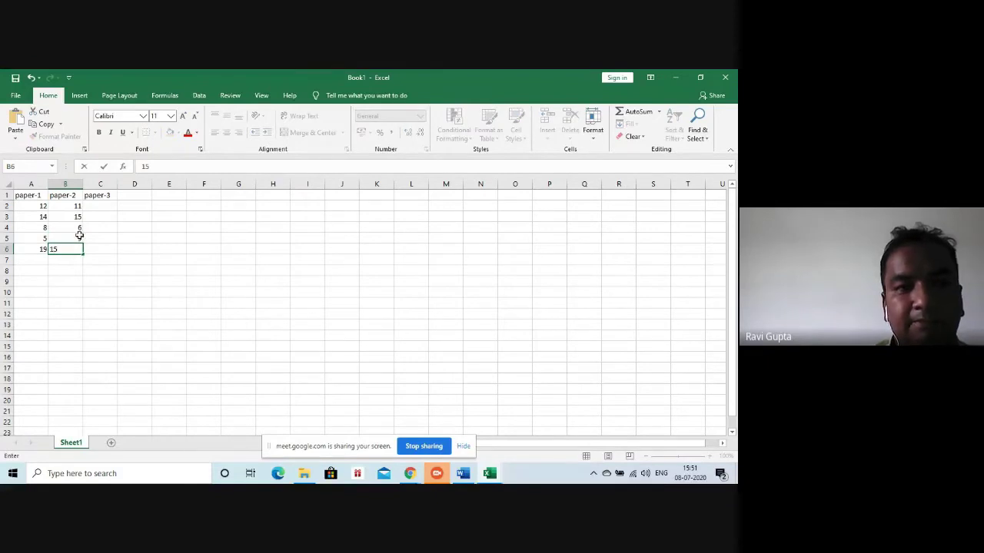
left_click(99, 206)
Enter paper-3 marks 16, 18, 9, 10 and 18 in C2:C6
type("1")
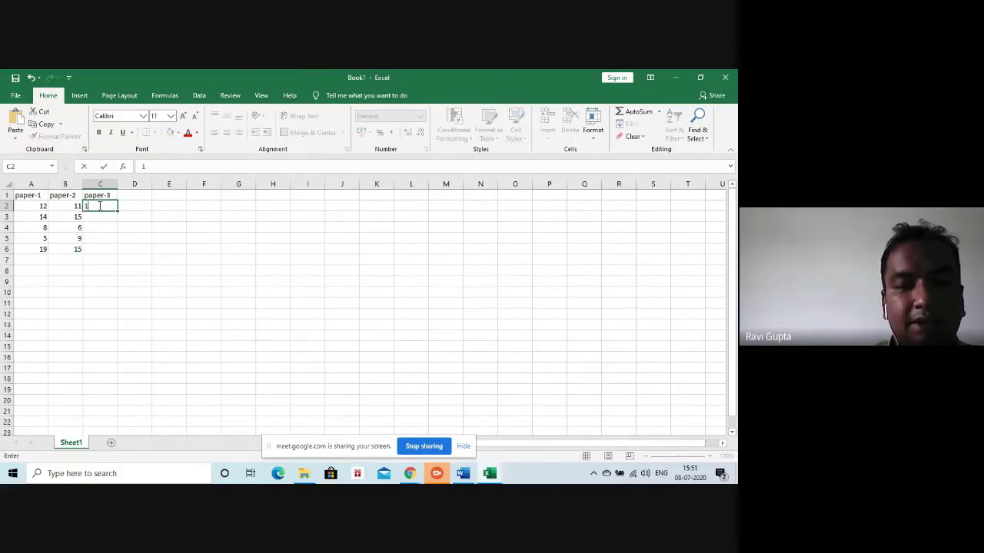
type("6")
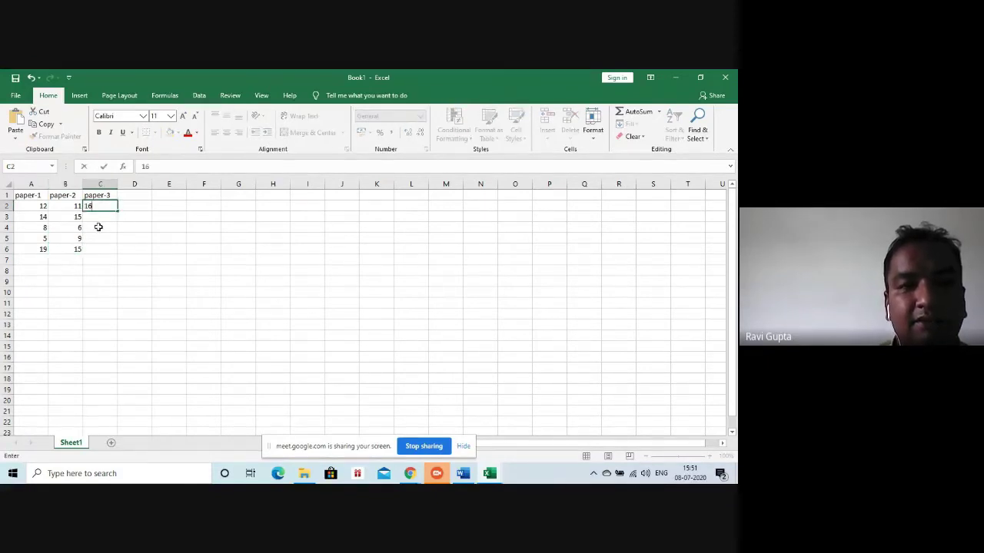
left_click(102, 221)
type("18")
left_click(101, 229)
type("9")
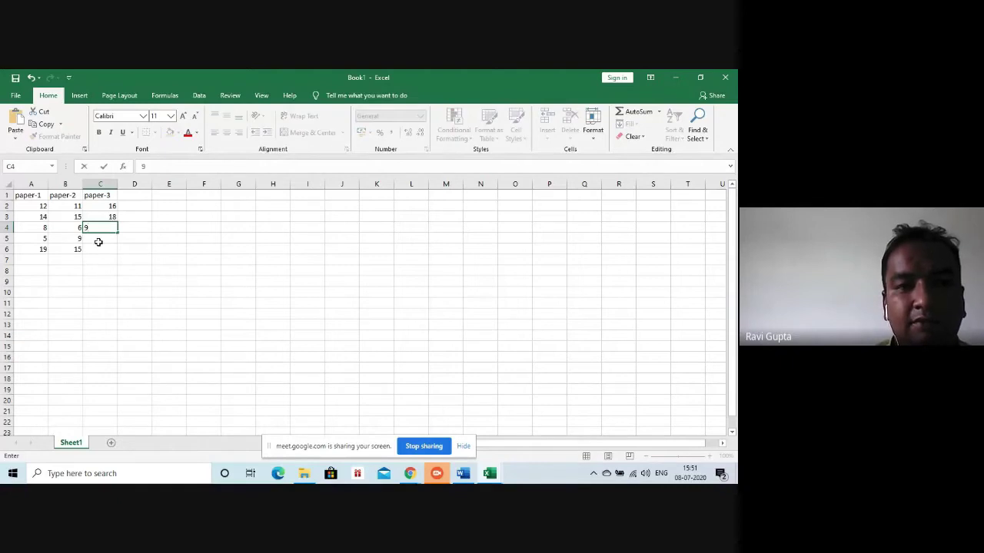
left_click(99, 242)
type("10")
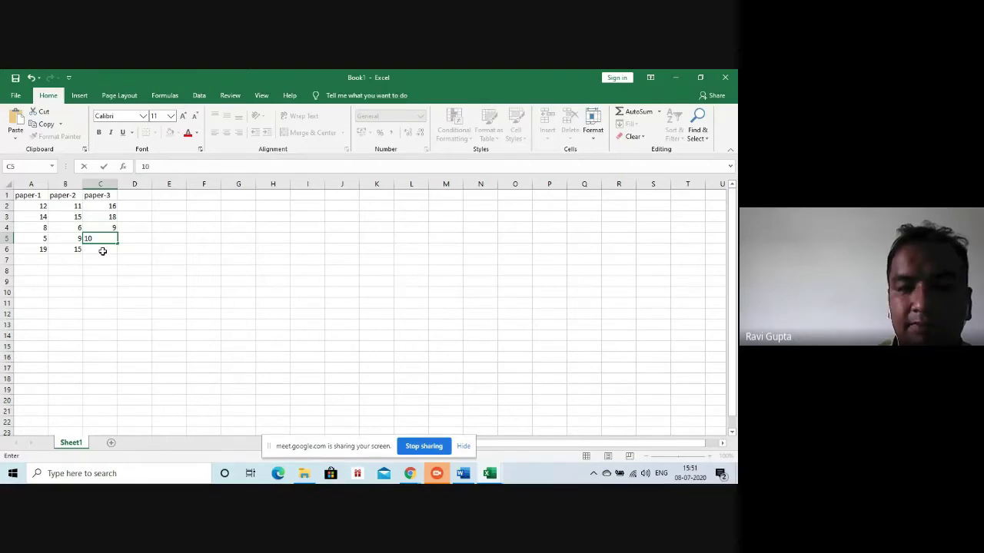
left_click(102, 250)
type("18")
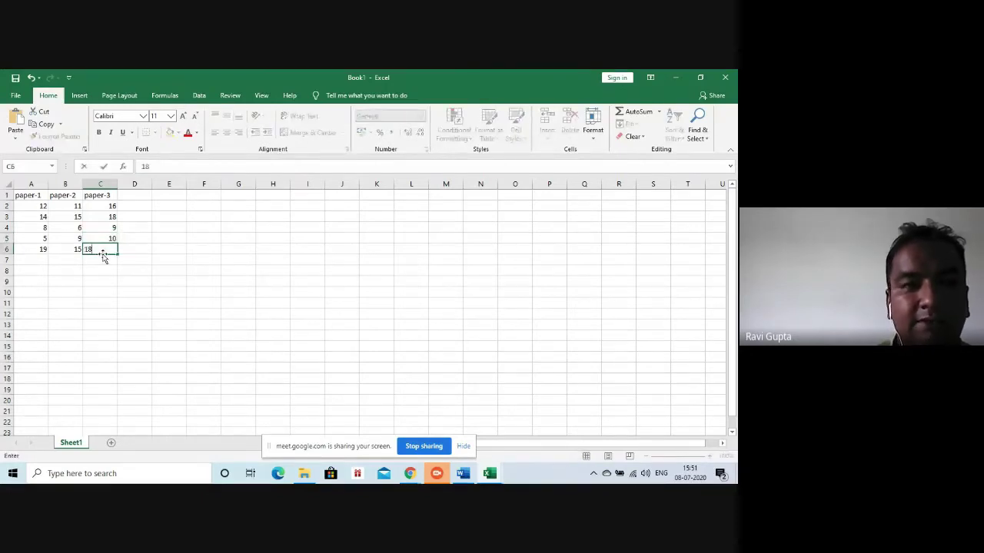
left_click(129, 204)
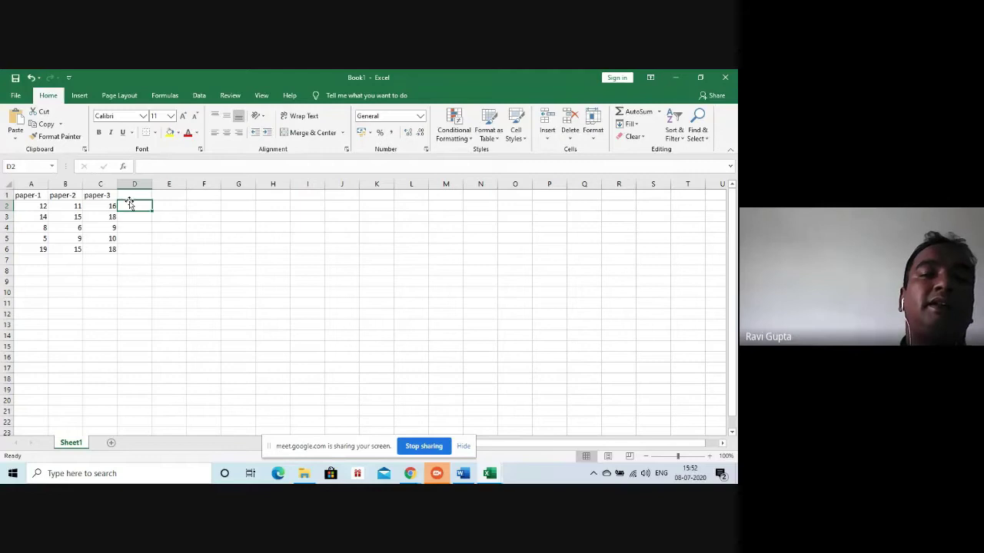
Add the heading 'total' in D1
left_click(130, 196)
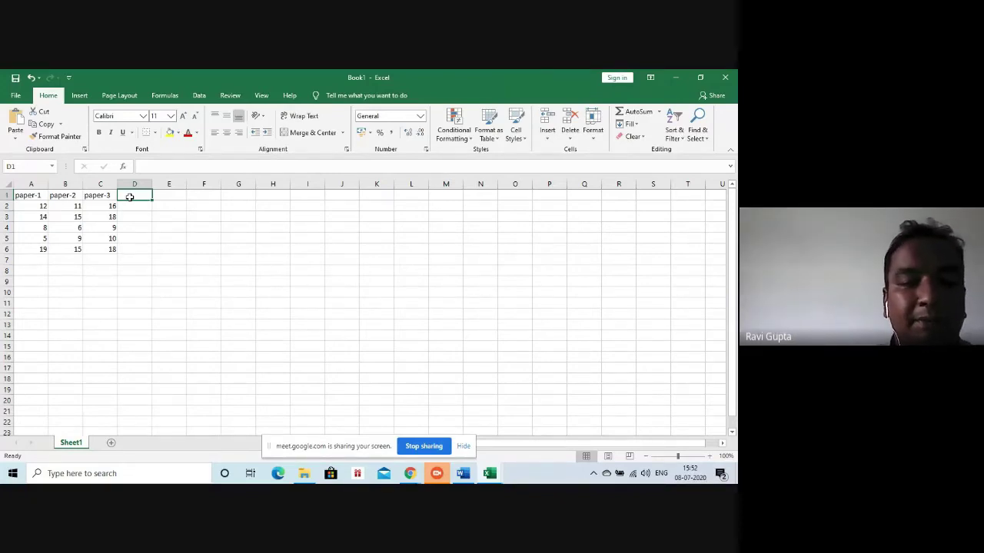
type("fina")
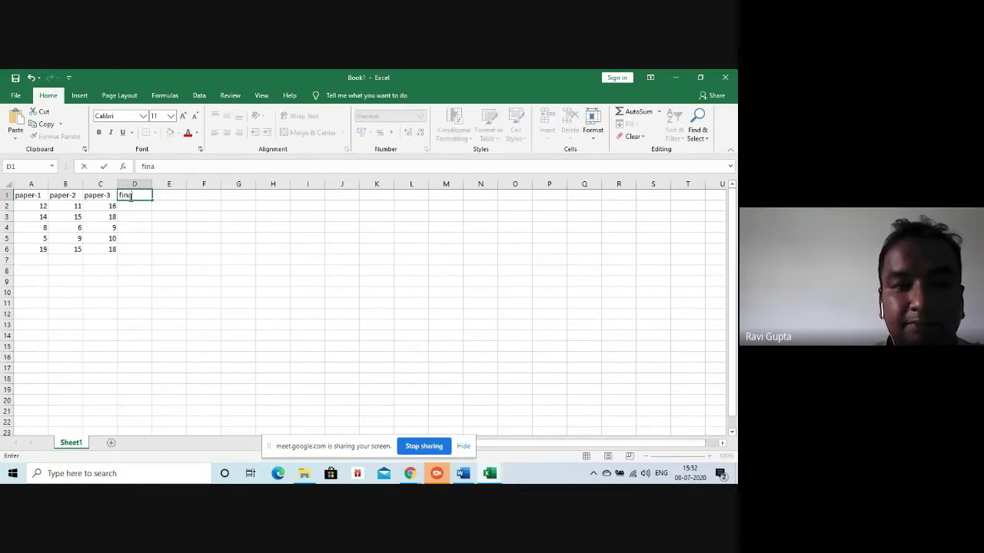
key("BackSpace")
key("BackSpace")
key("BackSpace")
key("BackSpace")
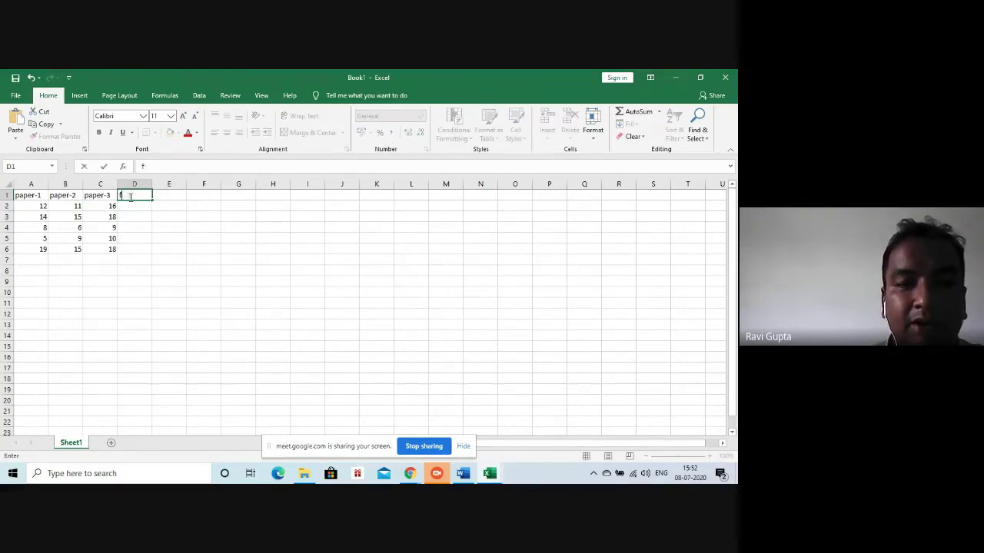
type("tota")
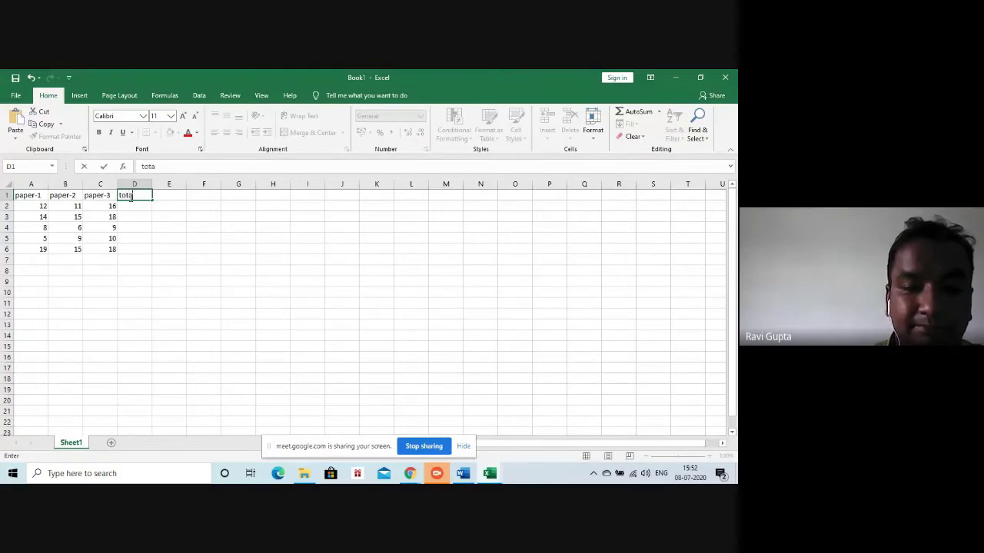
type("l")
left_click(130, 206)
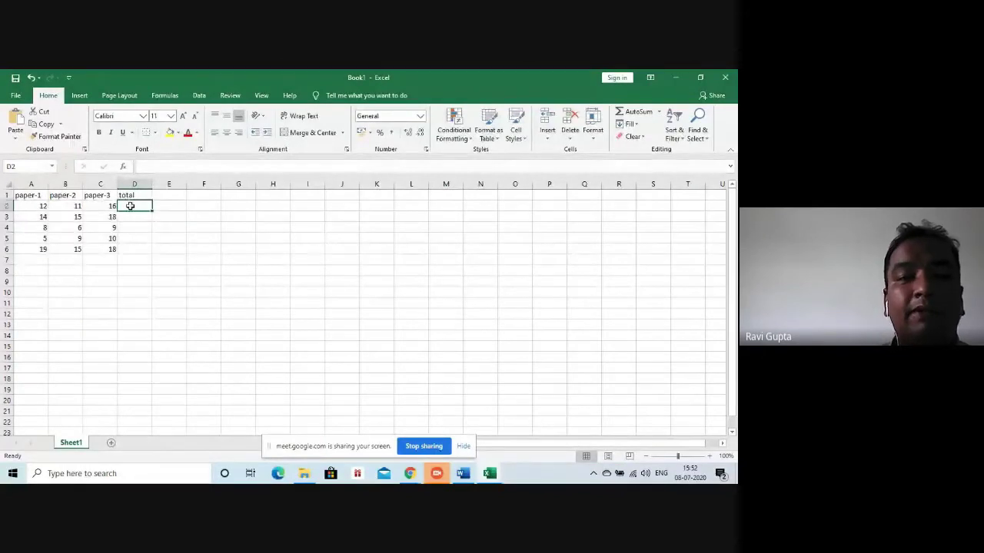
Enter =A2+B2+C2 in D2 so it shows 39
type("=")
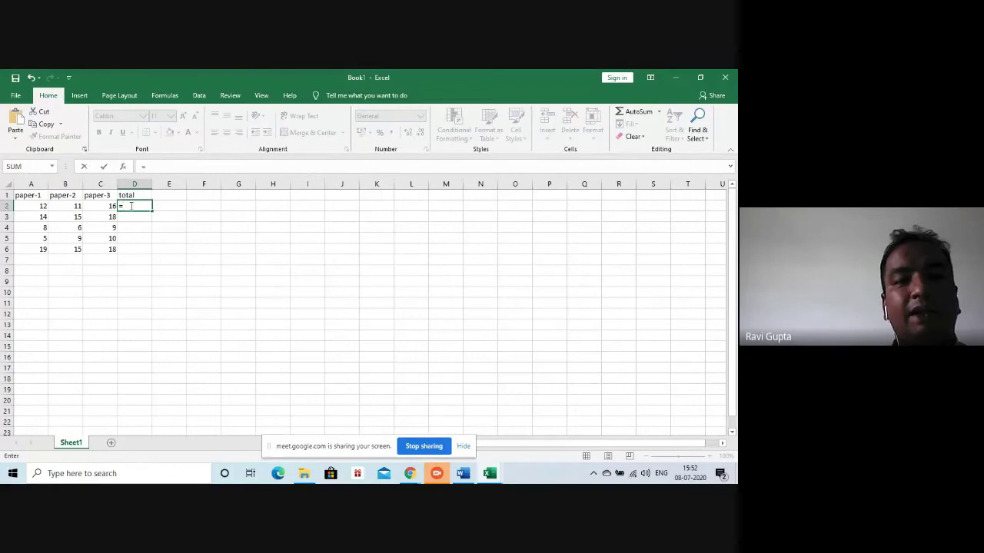
left_click(38, 207)
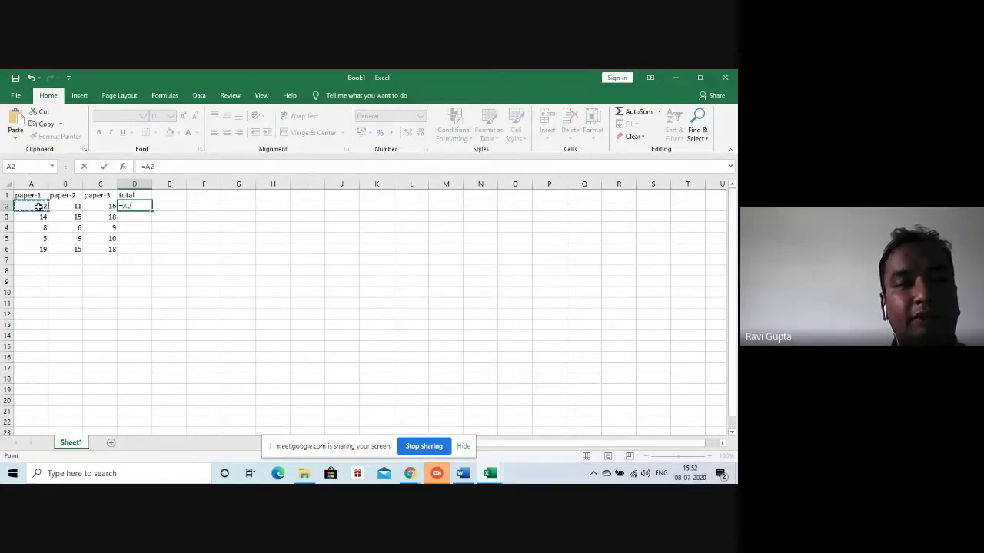
type("=")
key("BackSpace")
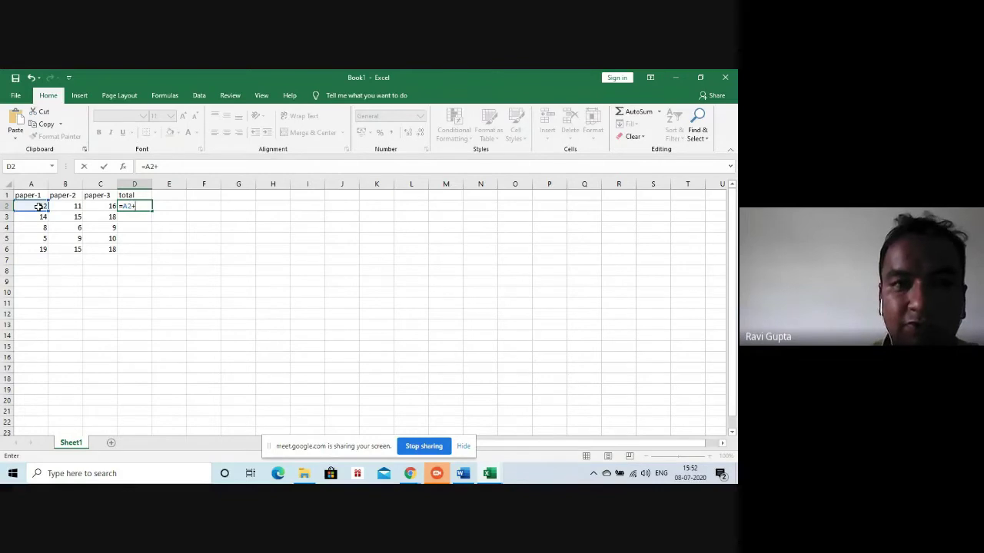
type("+")
left_click(65, 206)
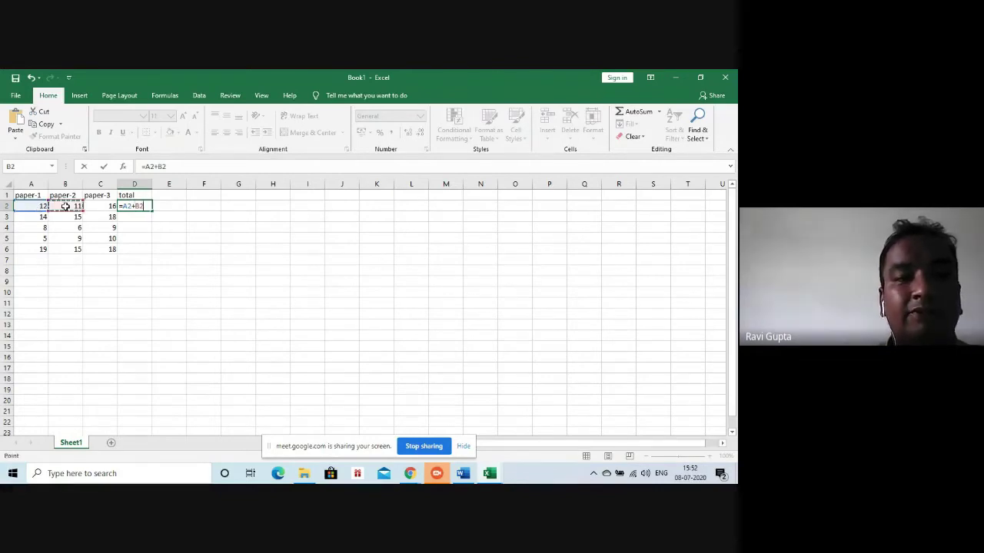
type("+")
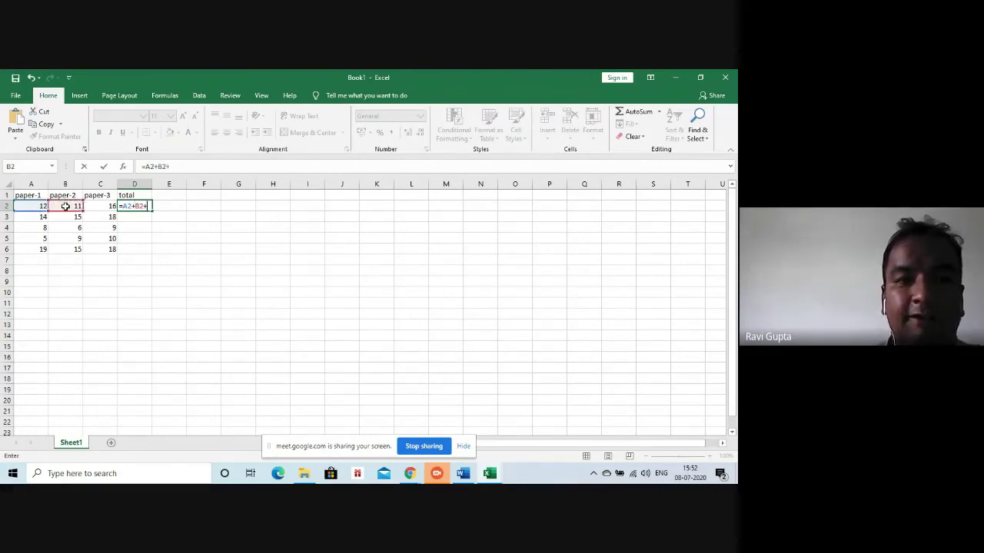
left_click(98, 216)
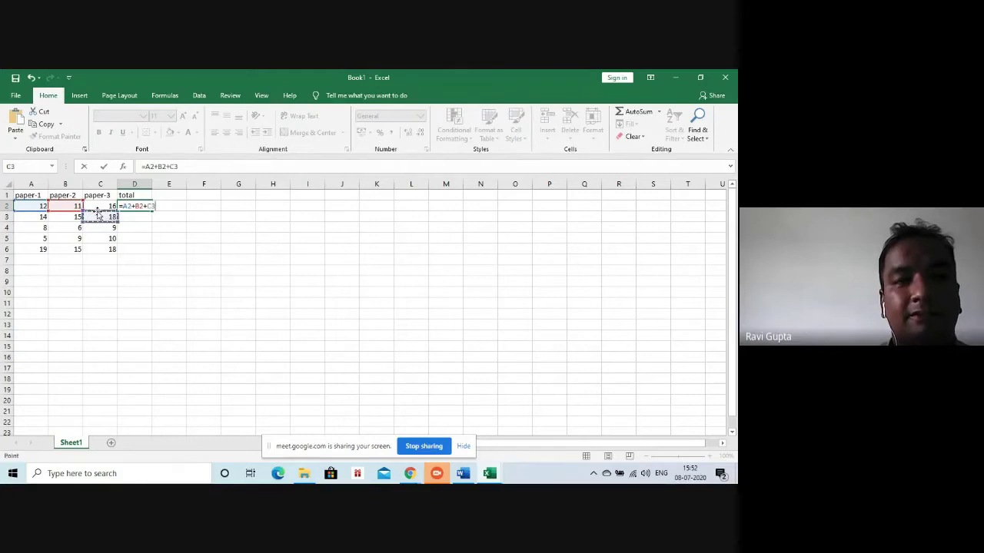
left_click(100, 207)
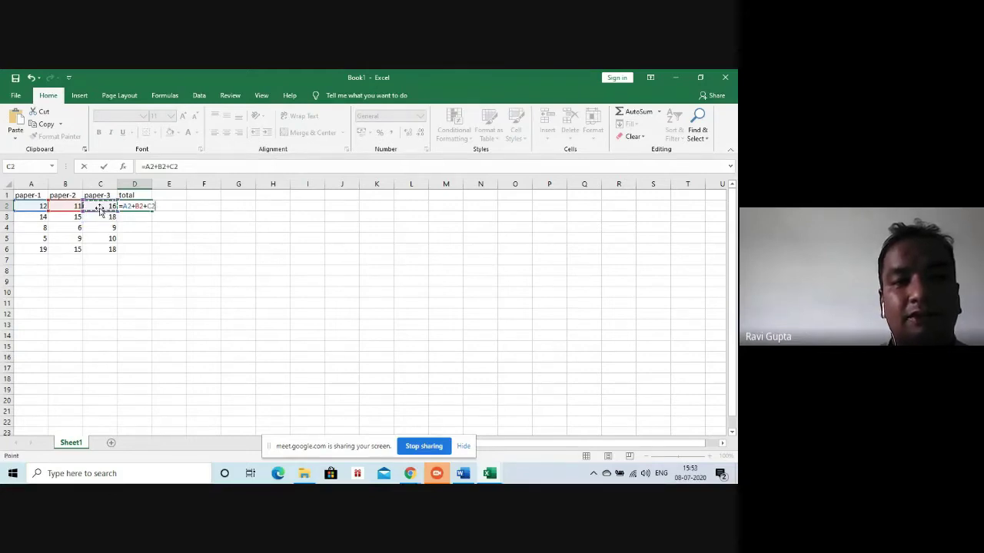
key("Return")
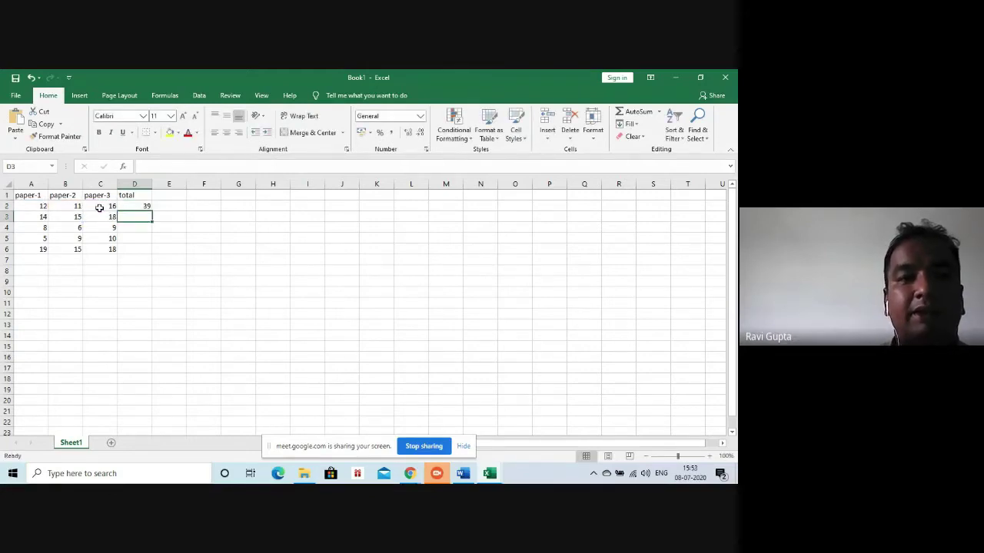
left_click(135, 206)
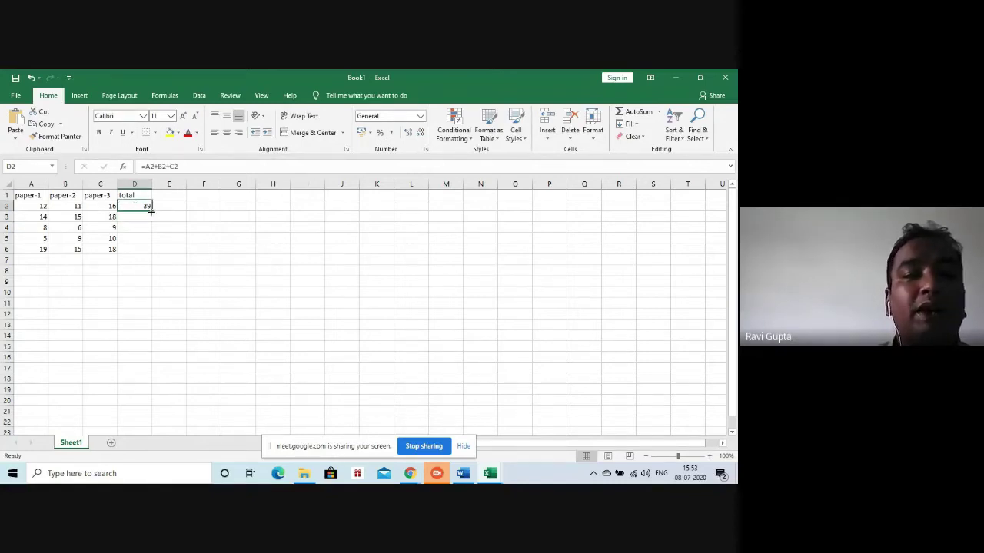
Fill D2's total formula down to D6, giving 47, 23, 24 and 52
left_click_drag(153, 211, 157, 261)
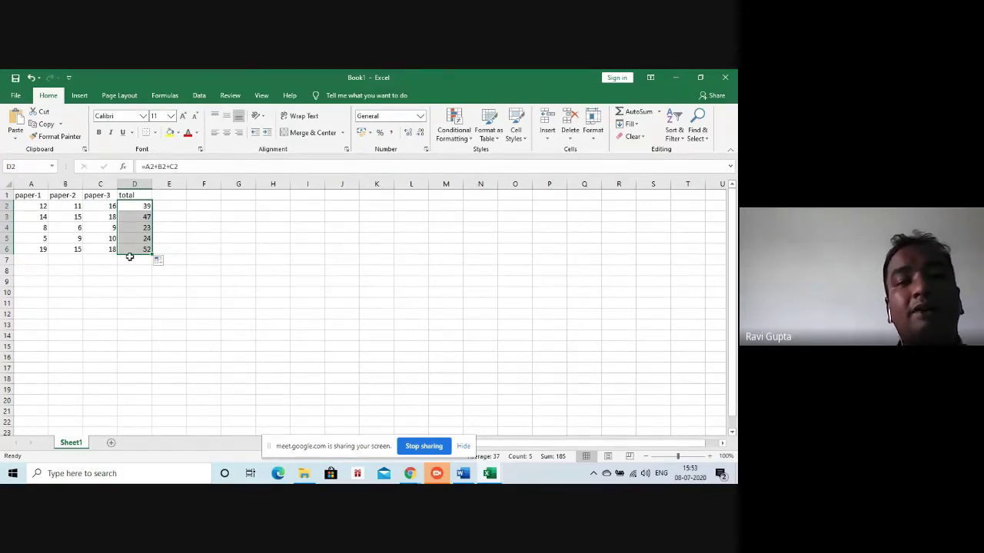
left_click(175, 195)
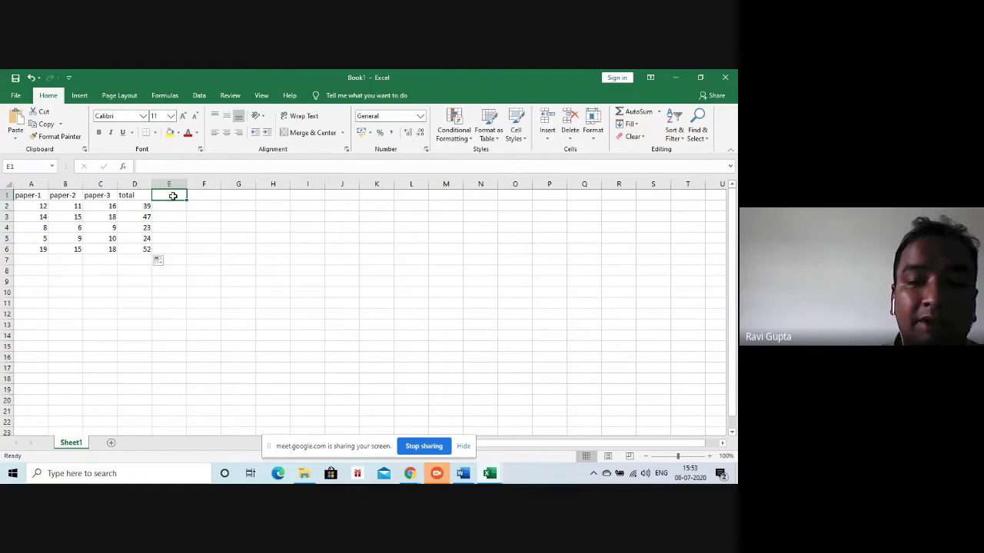
Add the 'percentage' heading in E1 and enter =D2*100/60 in E2
type("perce")
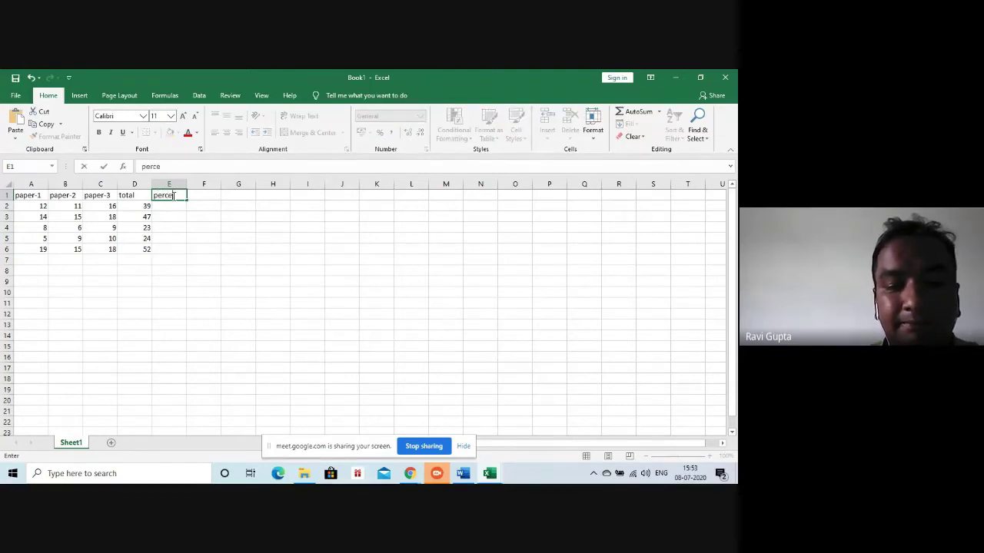
type("ntage")
left_click(170, 205)
type("=")
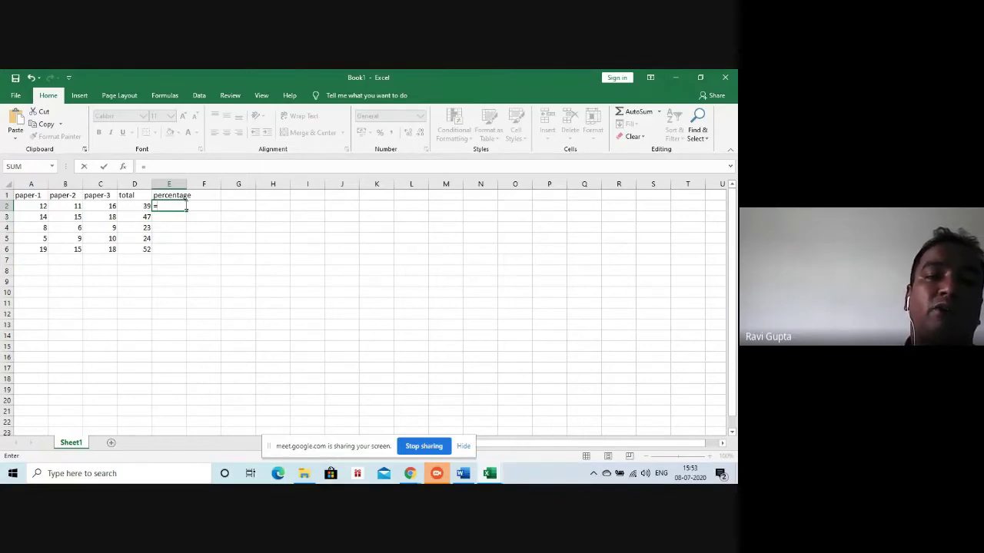
left_click(134, 204)
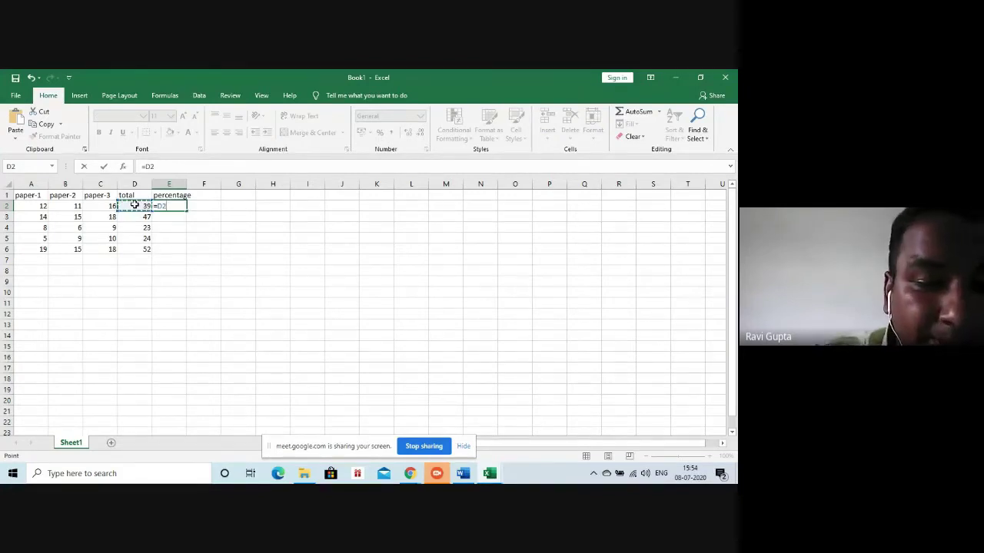
type("*100")
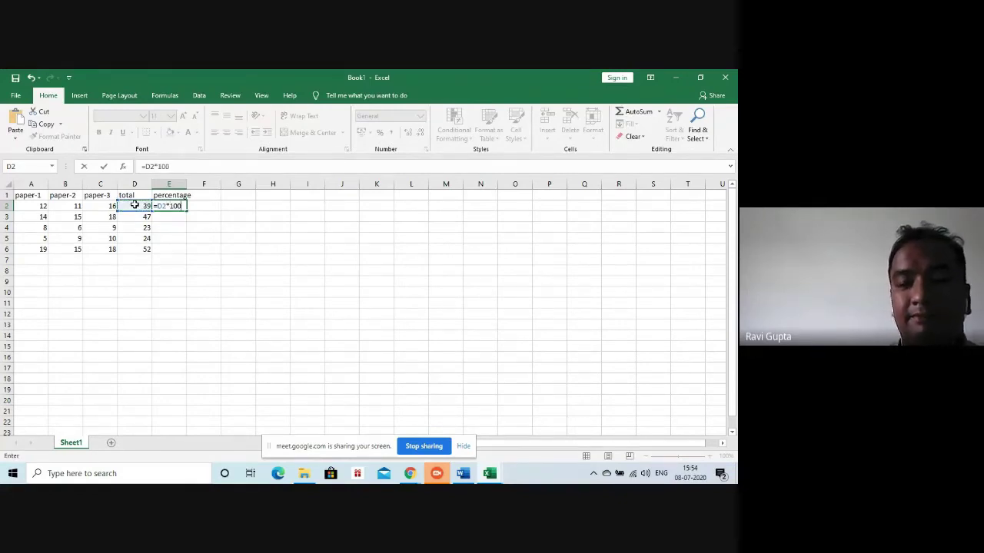
type("/")
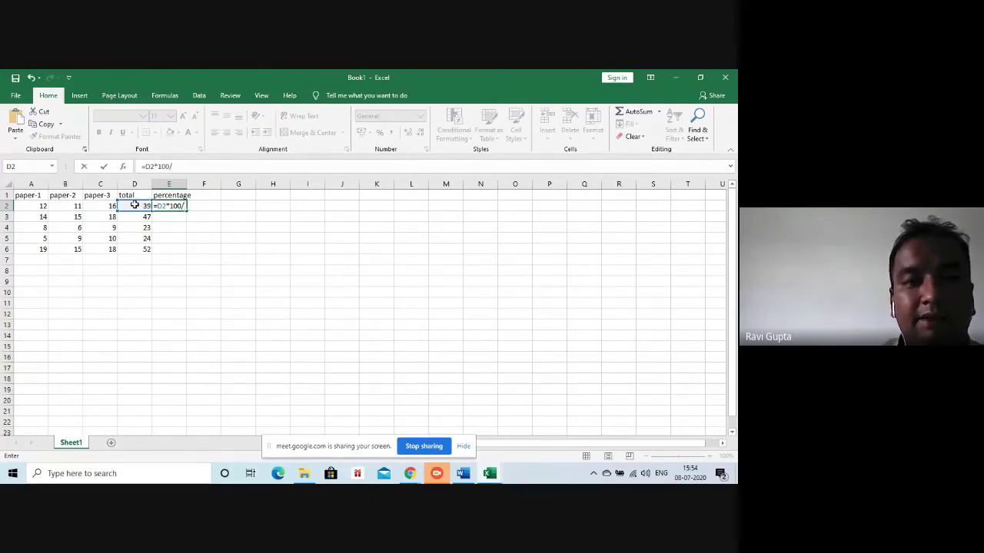
type("60")
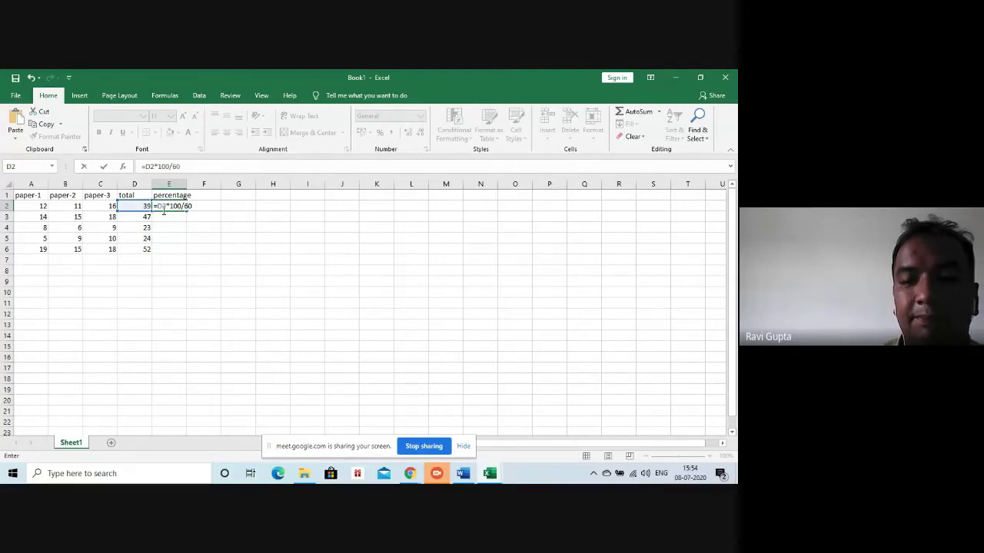
key("Return")
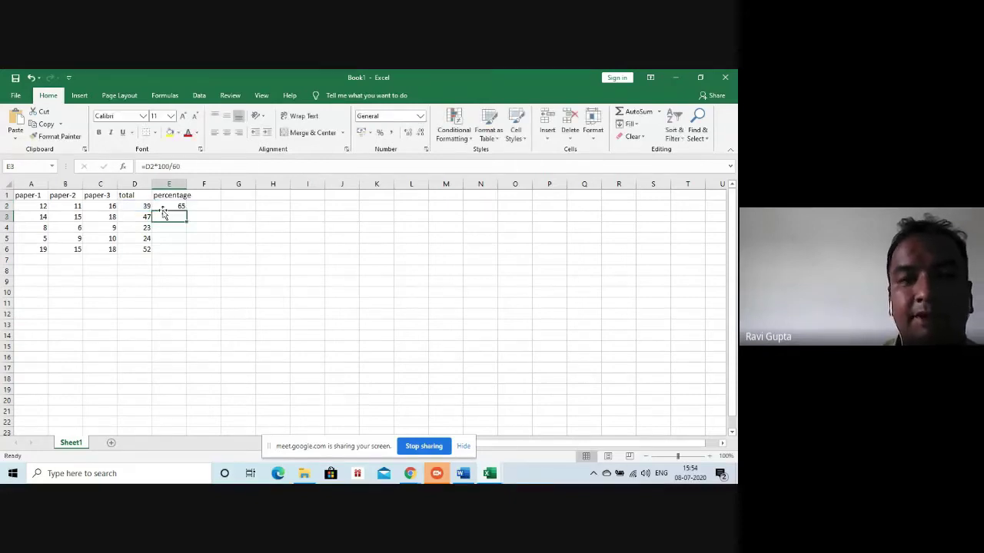
left_click(164, 203)
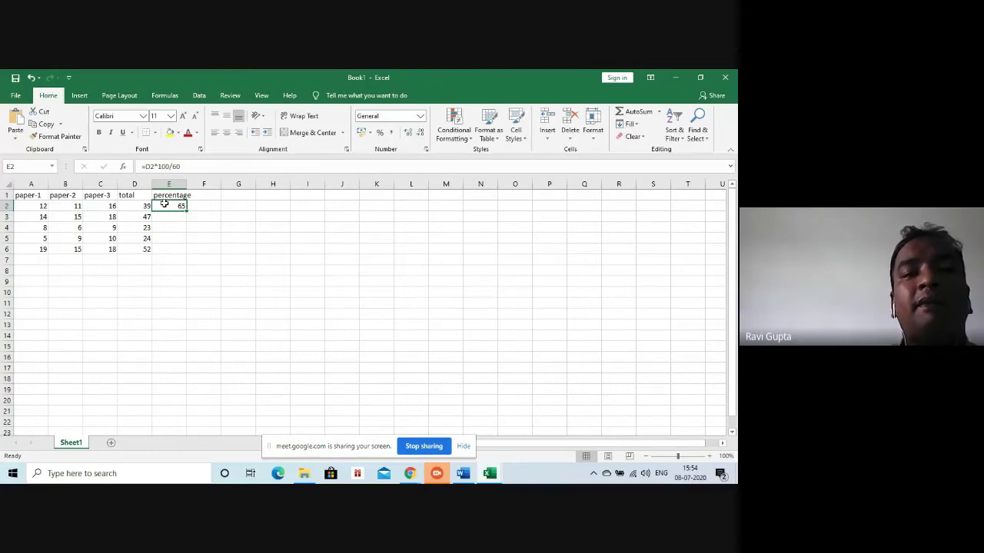
left_click(193, 165)
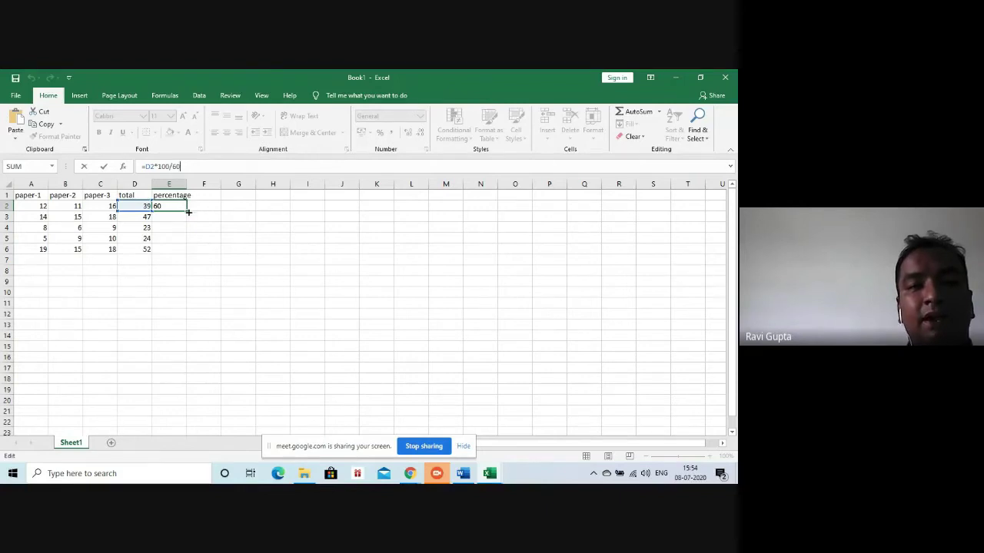
Fill E2's percentage formula down to E6, then select empty cell G1
left_click_drag(186, 208, 185, 253)
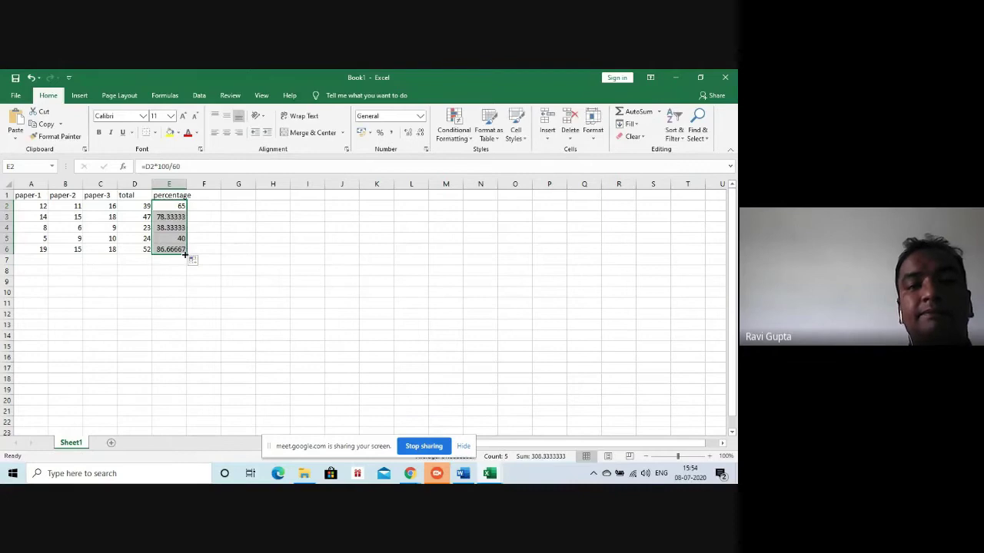
left_click(127, 269)
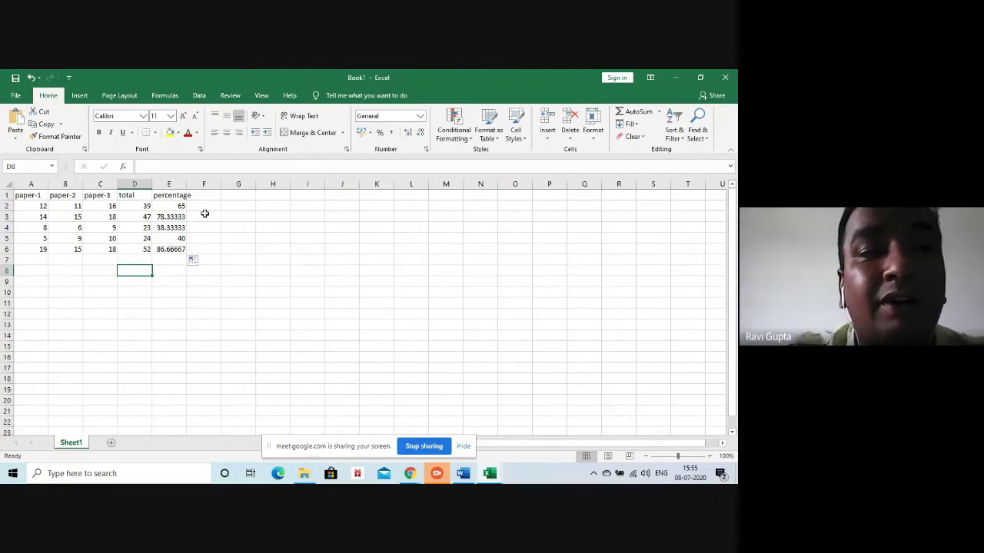
left_click(205, 216)
left_click(234, 198)
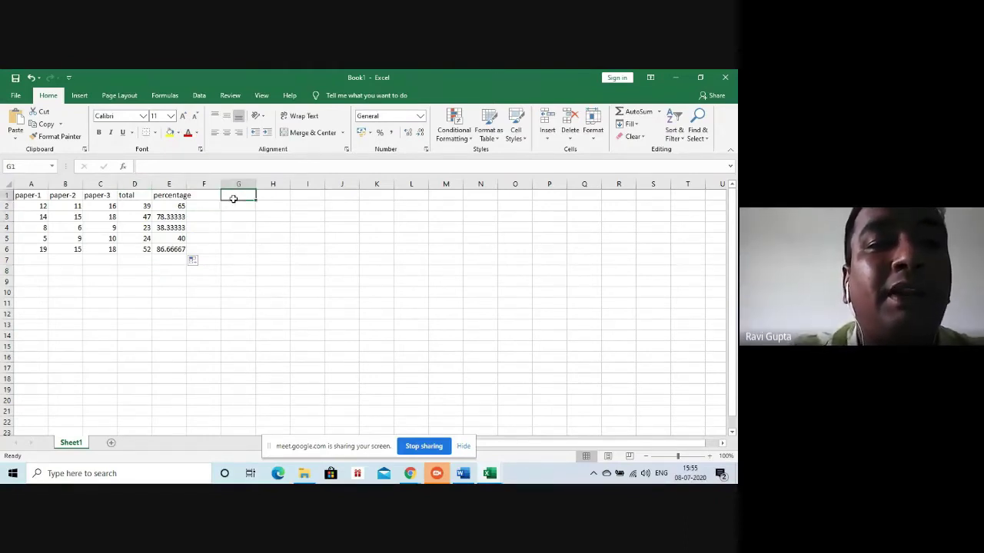
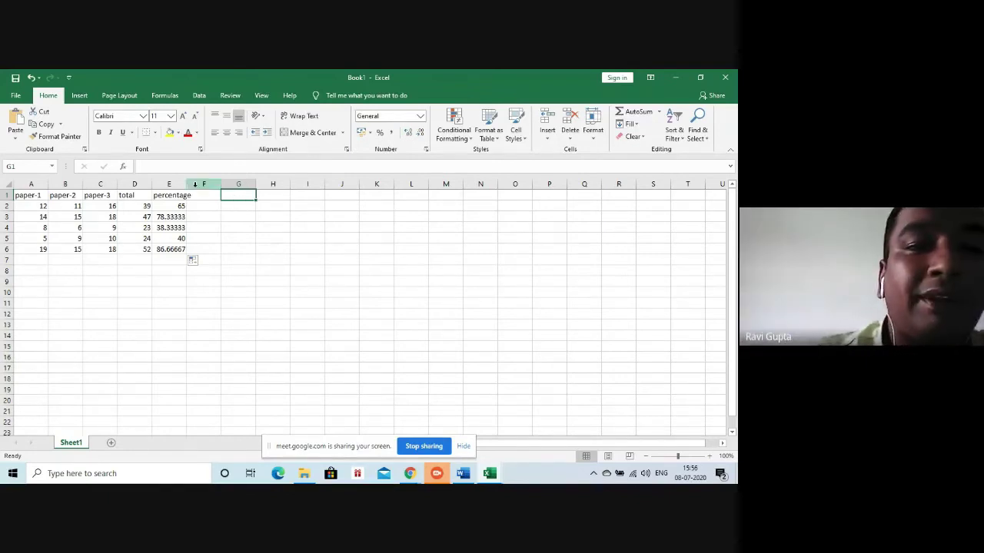
Enter the heading 'correlation' in cell G1
double_click(234, 196)
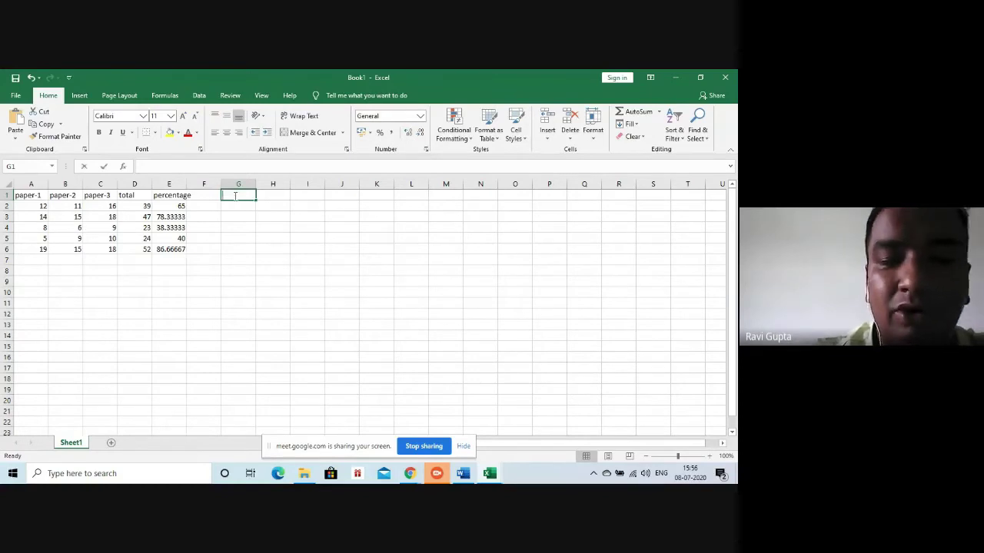
type("correlation")
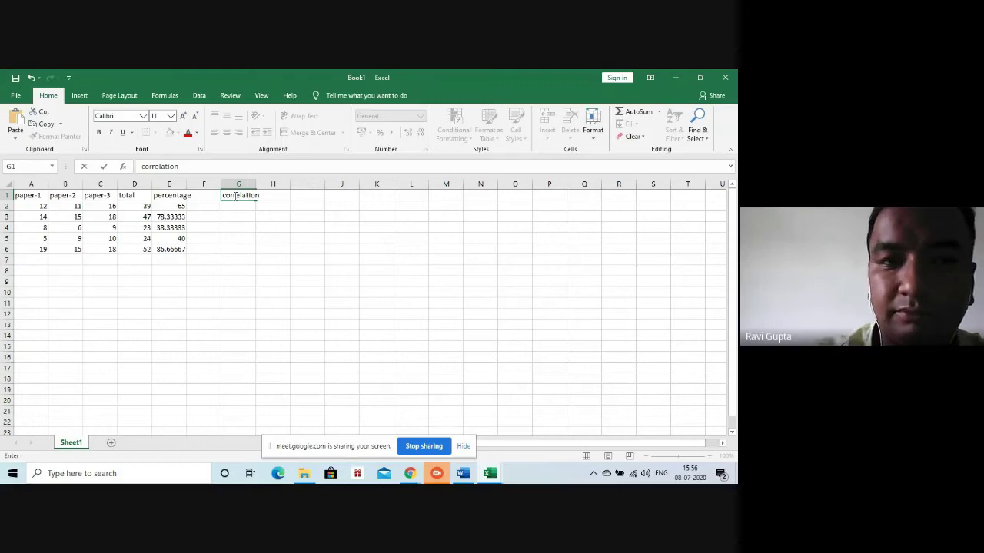
key("Return")
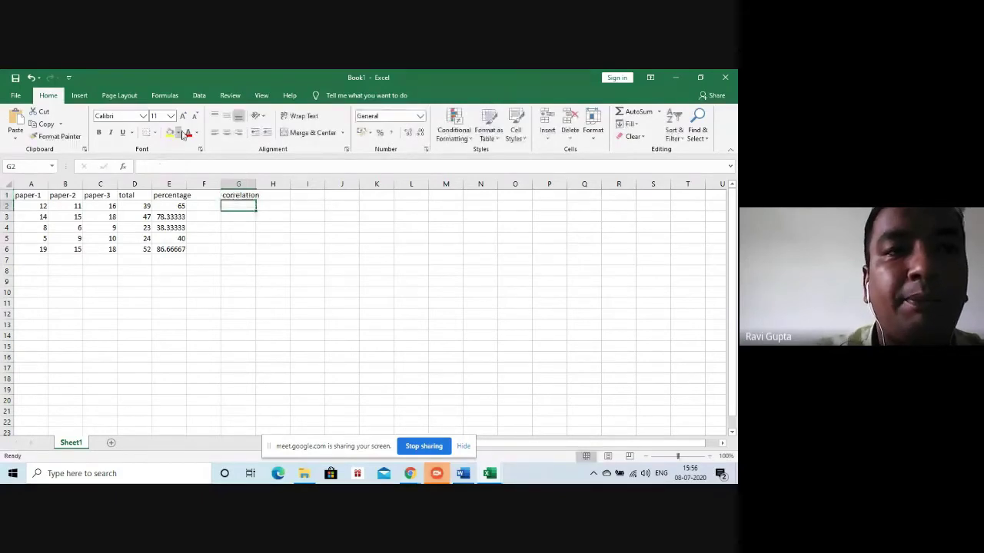
Browse the Math & Trig functions, trying ACOSH in G2 and then cancelling it
left_click(157, 97)
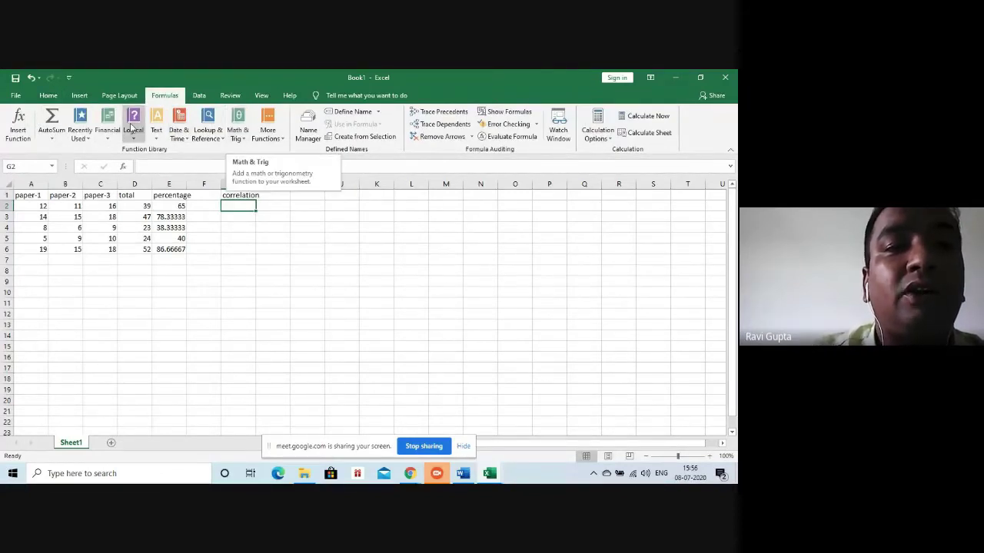
left_click(269, 135)
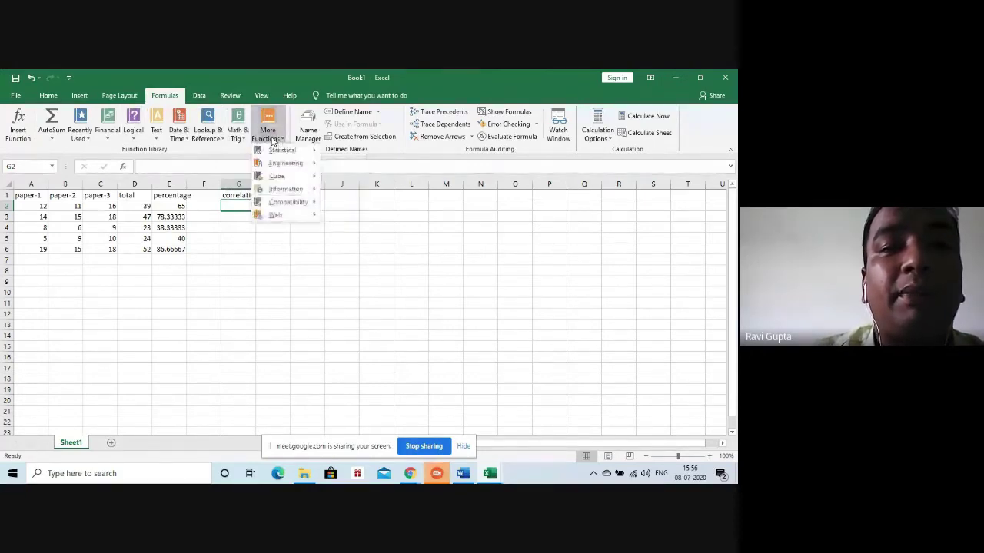
left_click(237, 132)
left_click(237, 132)
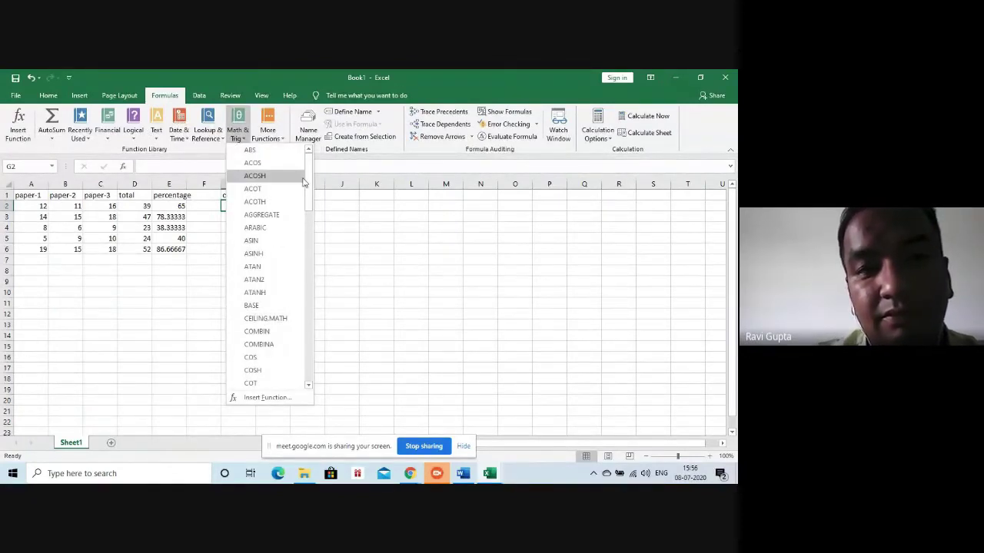
left_click(262, 176)
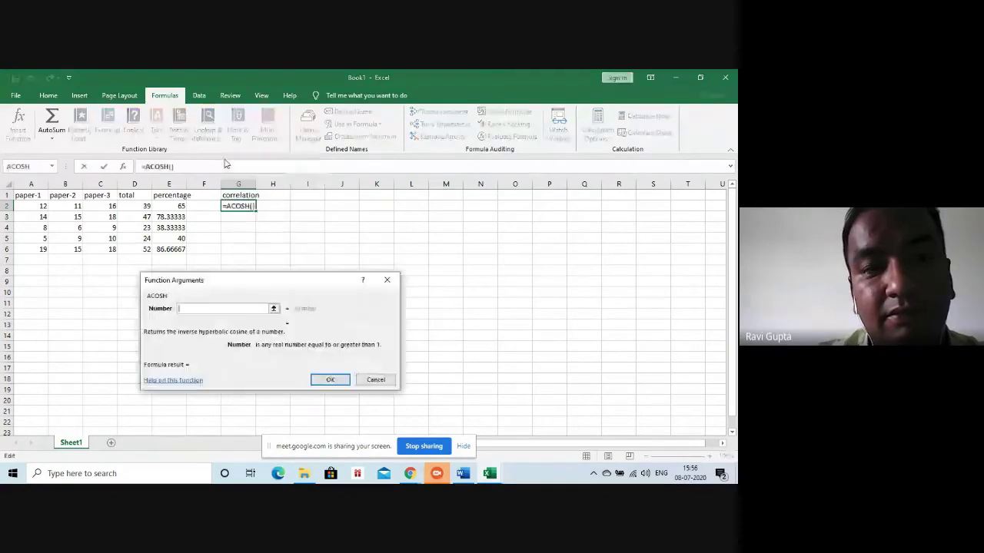
left_click(388, 277)
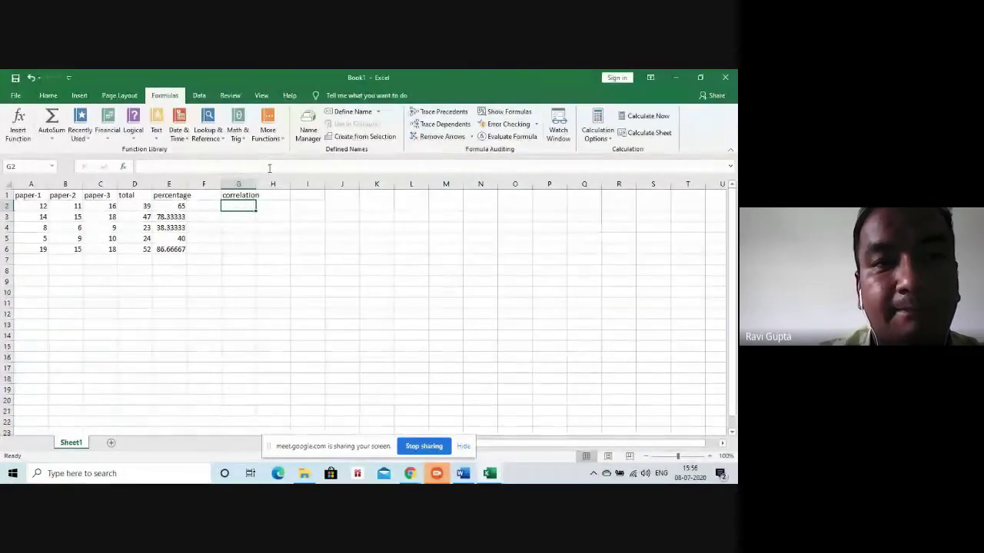
left_click(237, 130)
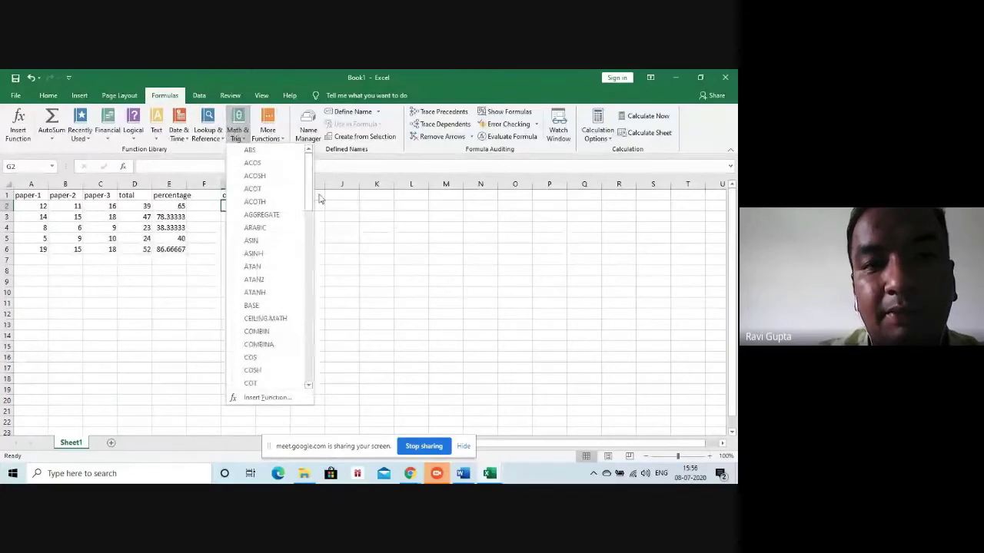
Choose CORREL from the Statistical functions for cell G2 to bring up its arguments
left_click_drag(308, 195, 322, 349)
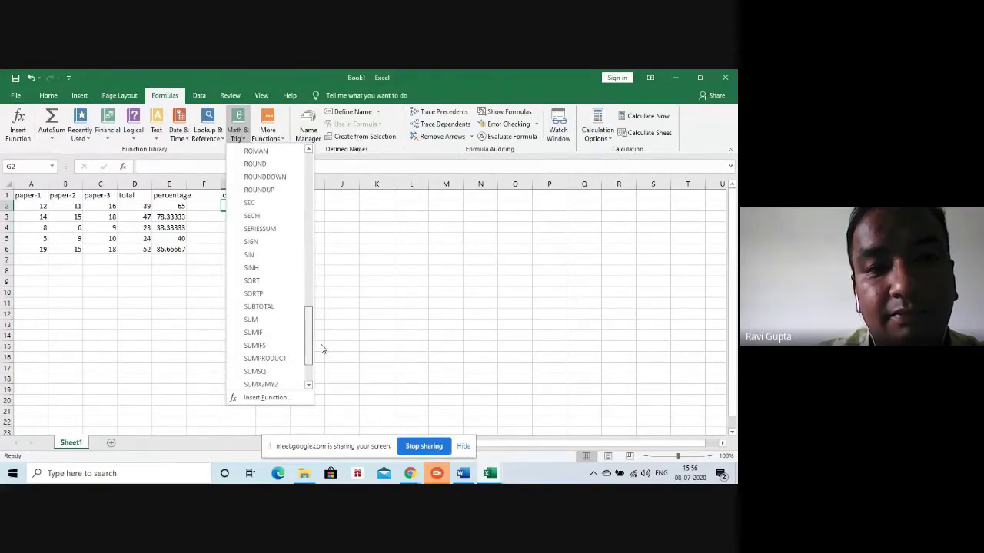
left_click_drag(310, 338, 311, 277)
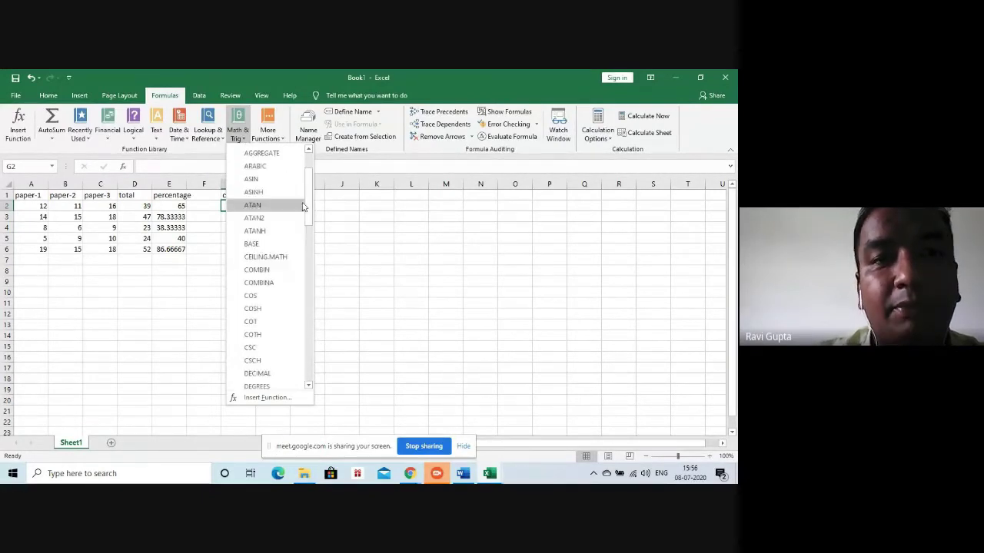
left_click(283, 136)
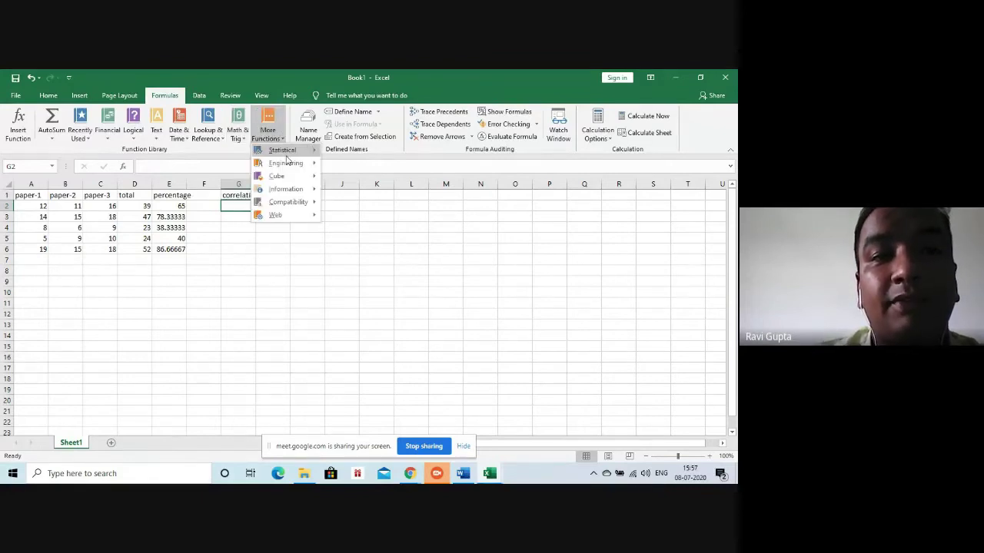
mouse_move(317, 160)
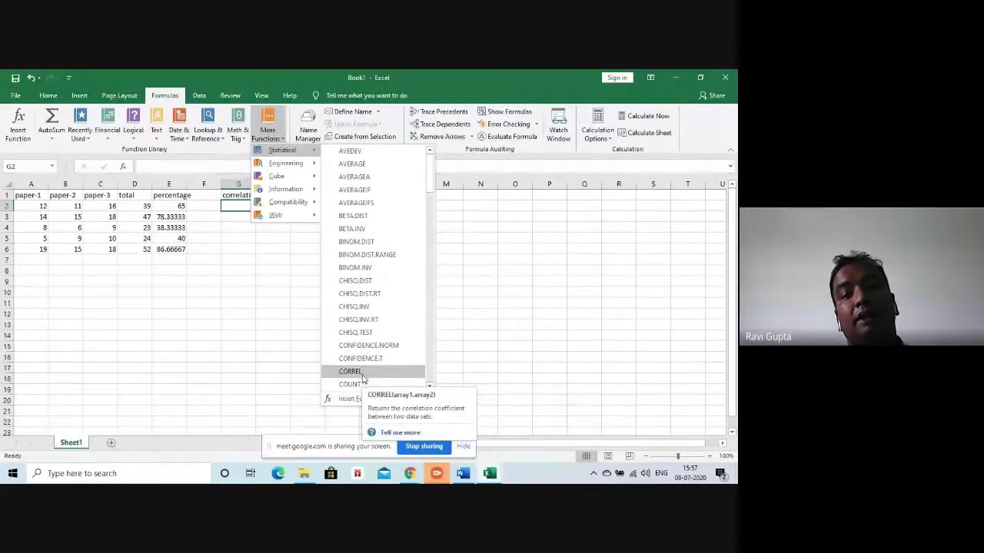
left_click(363, 375)
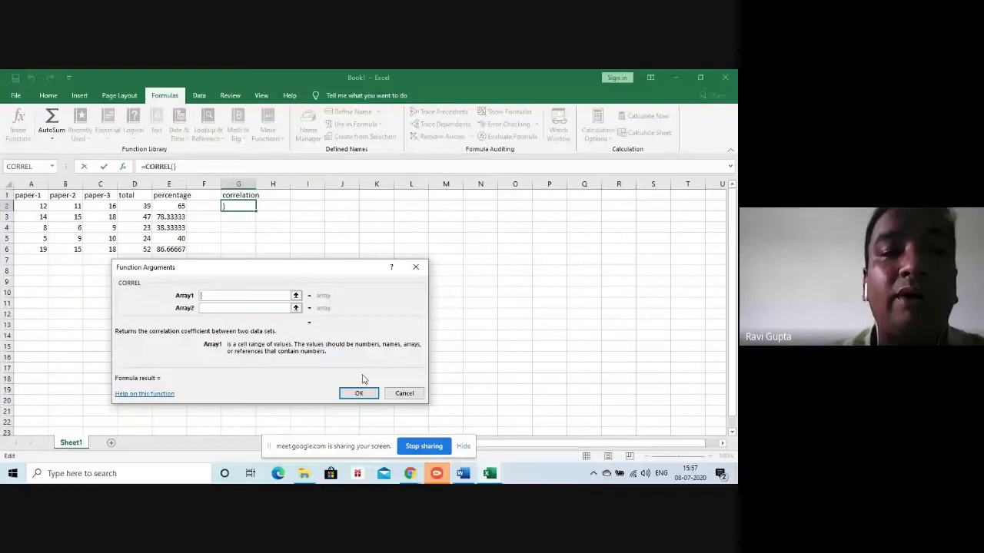
Complete =CORREL(A2:A6,B2:B6) in G2 so it shows 0.833983
left_click_drag(35, 202, 35, 251)
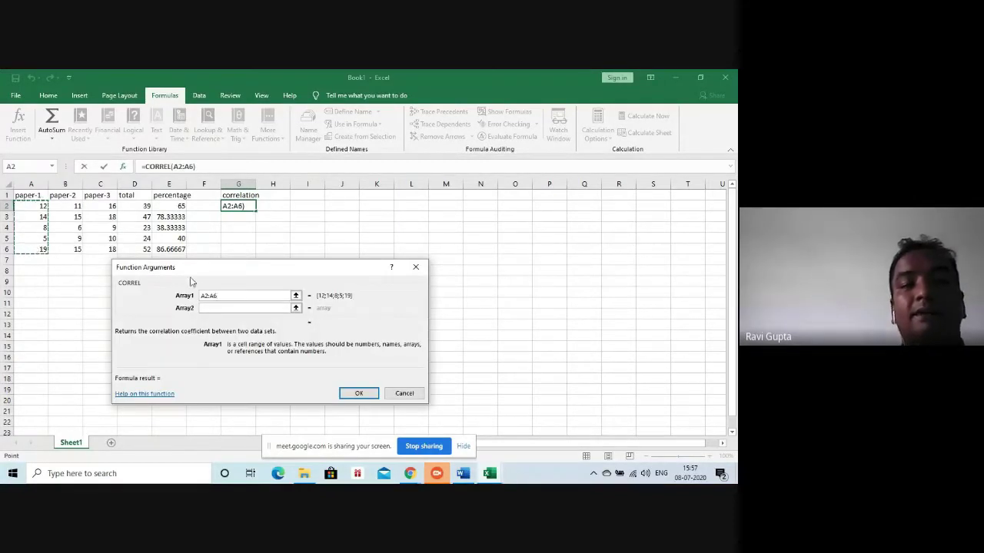
left_click(202, 308)
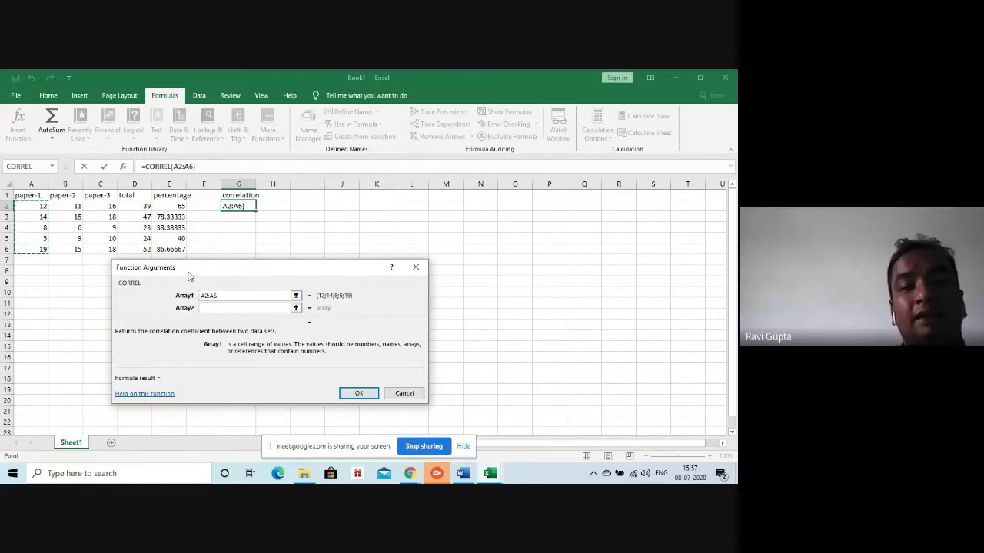
left_click(231, 307)
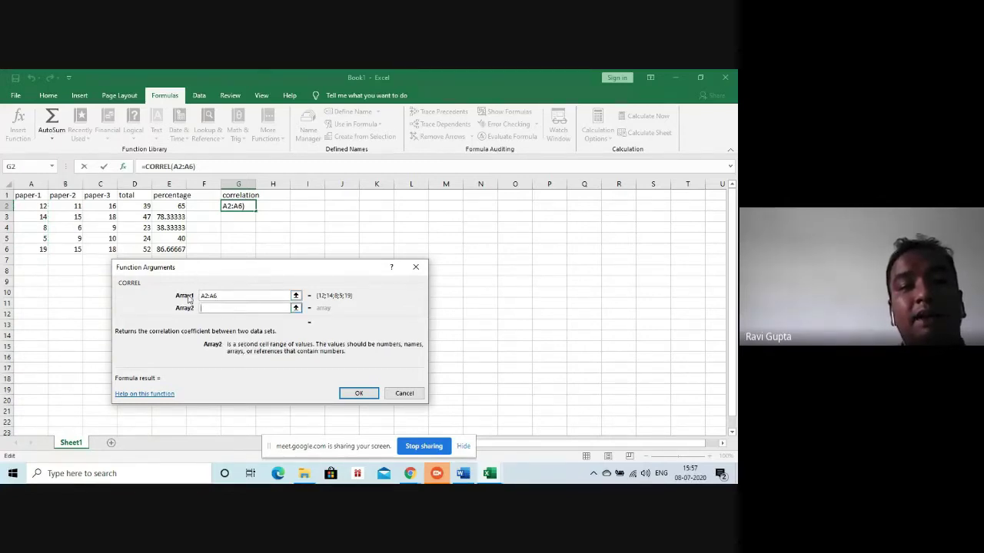
left_click_drag(77, 206, 69, 250)
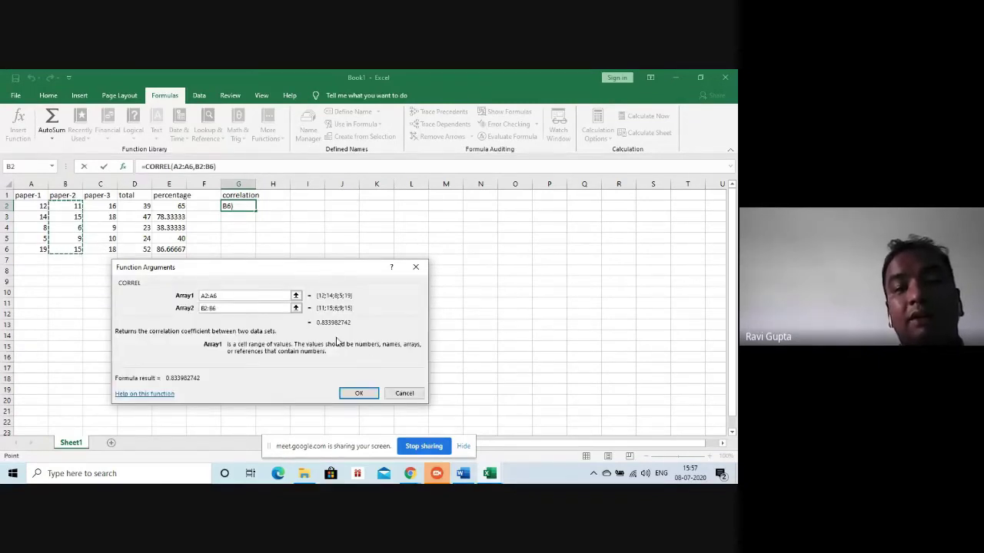
left_click(361, 393)
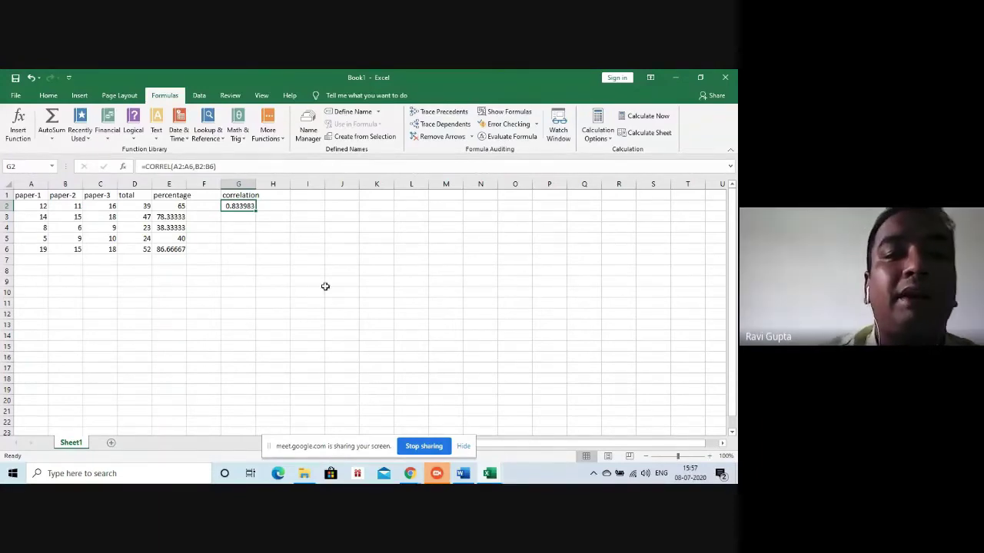
left_click(269, 195)
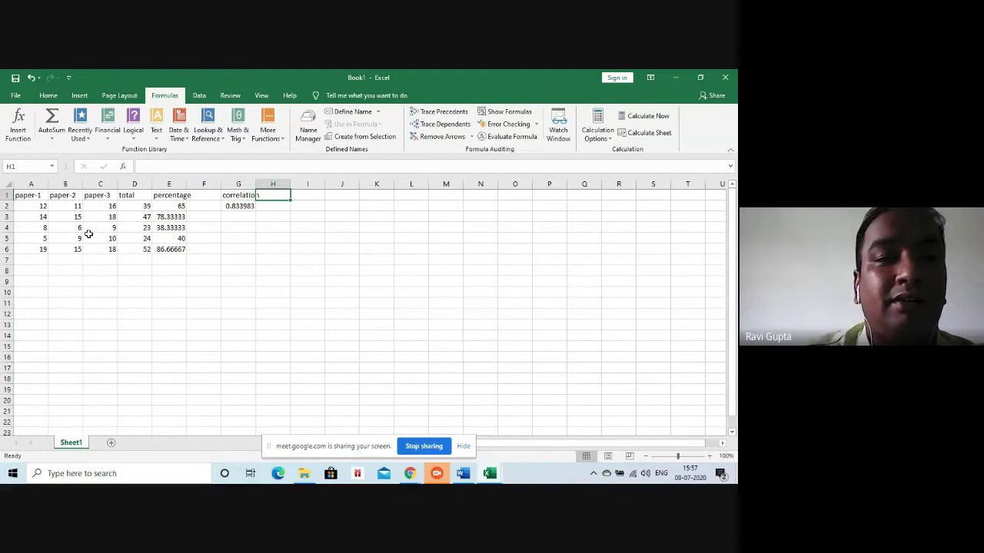
Add =CORREL(B2:B6,C2:C6) in H2, giving 0.948293 for paper-2 versus paper-3
left_click(263, 208)
left_click(280, 140)
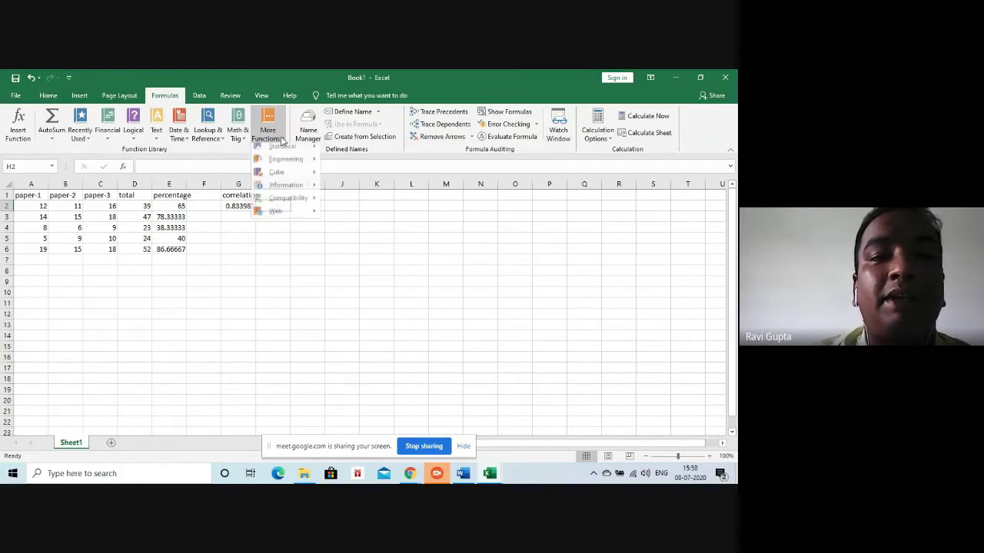
mouse_move(288, 154)
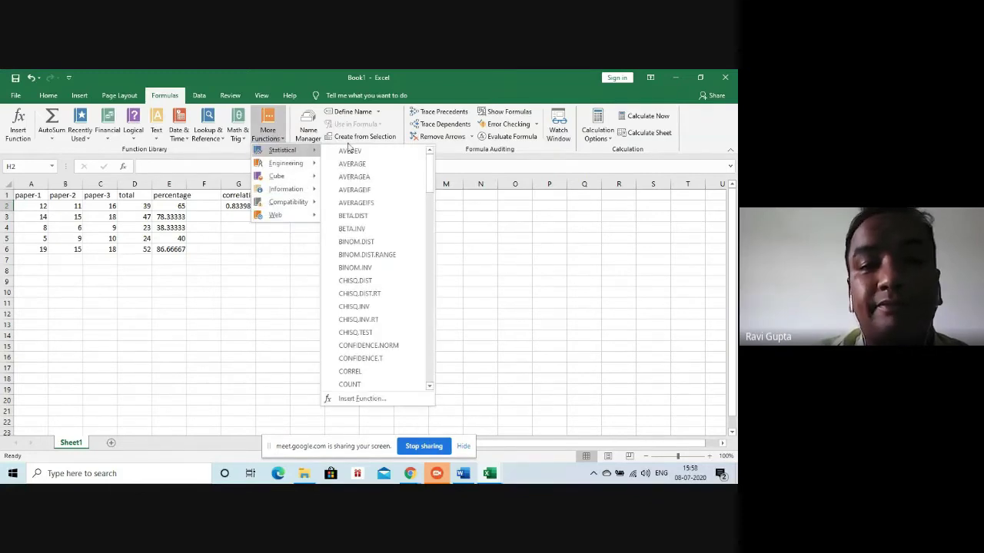
left_click(363, 372)
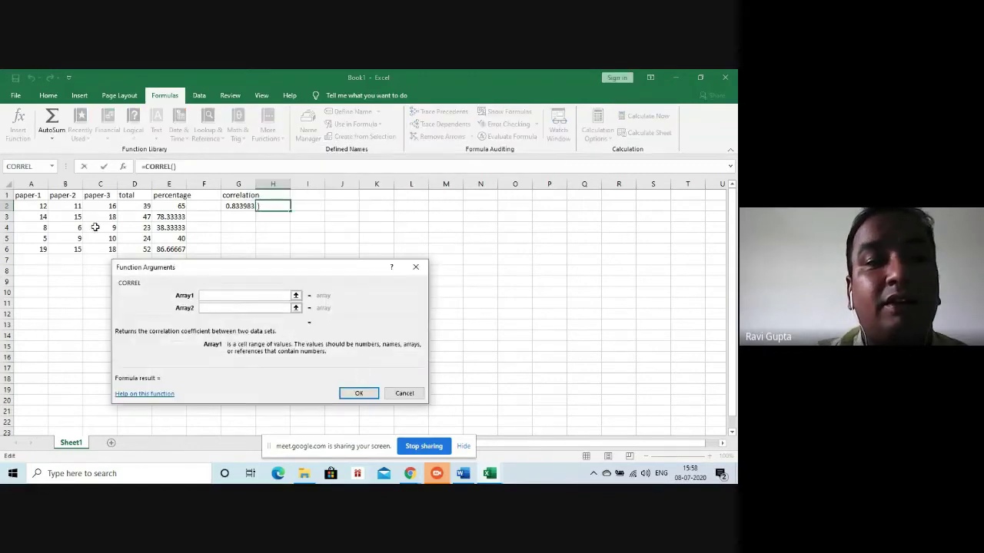
left_click_drag(70, 206, 66, 247)
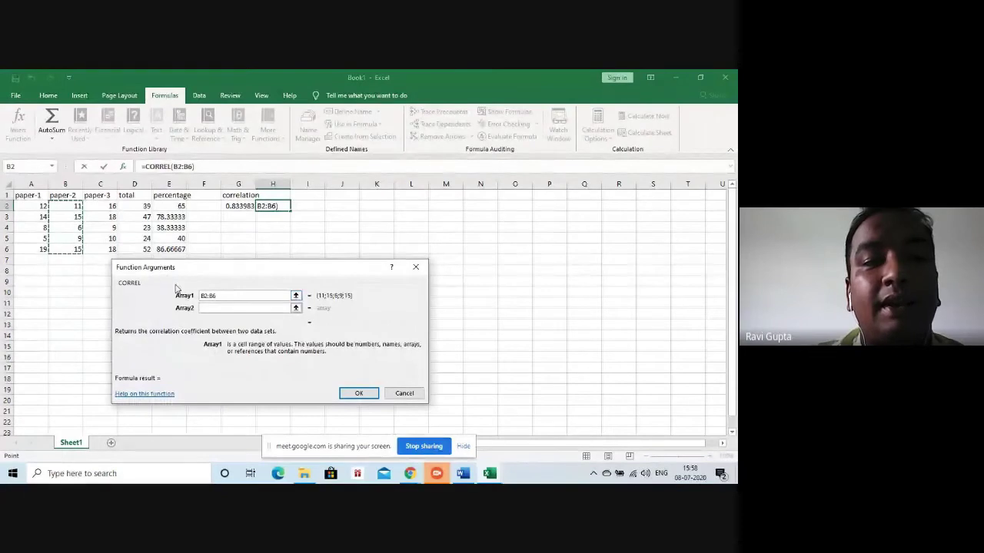
left_click(206, 308)
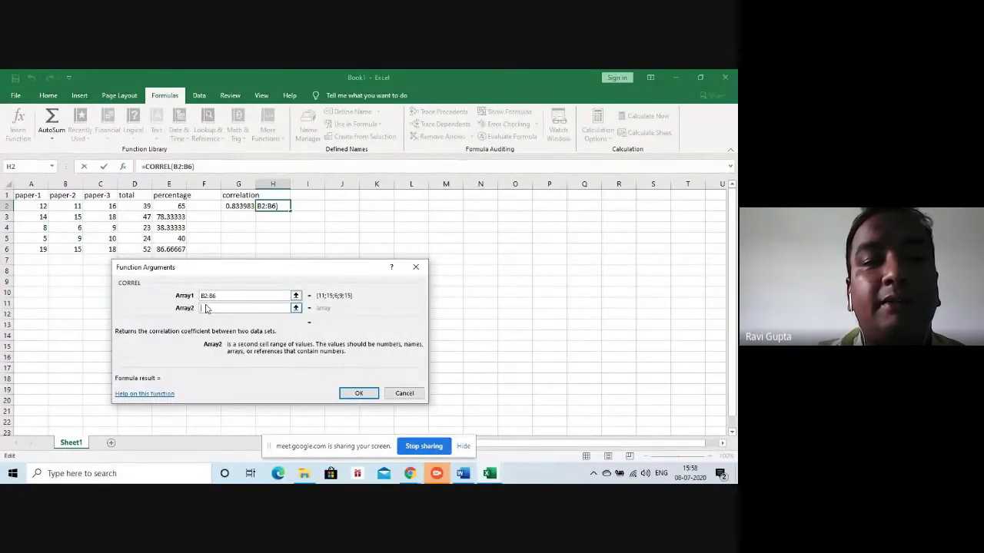
left_click_drag(102, 206, 104, 249)
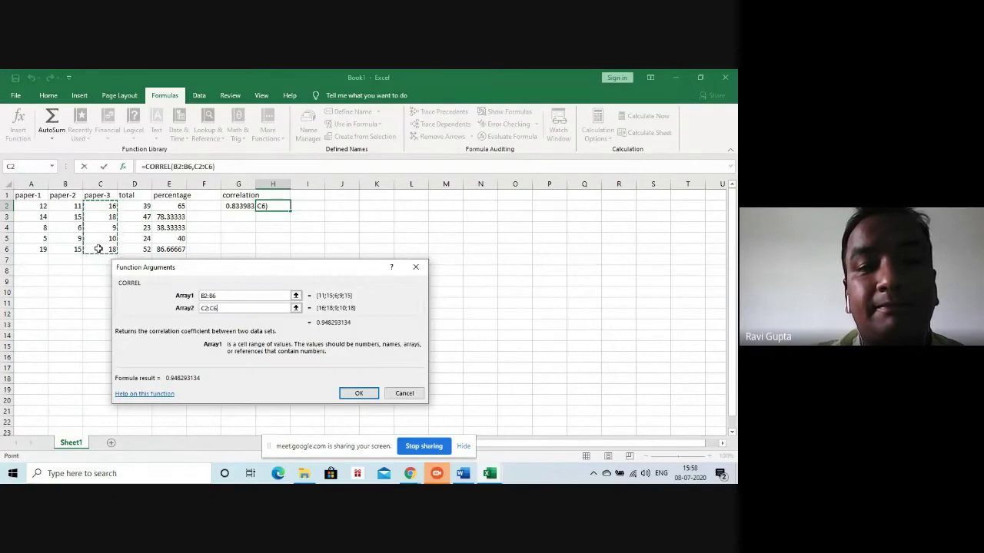
left_click(355, 392)
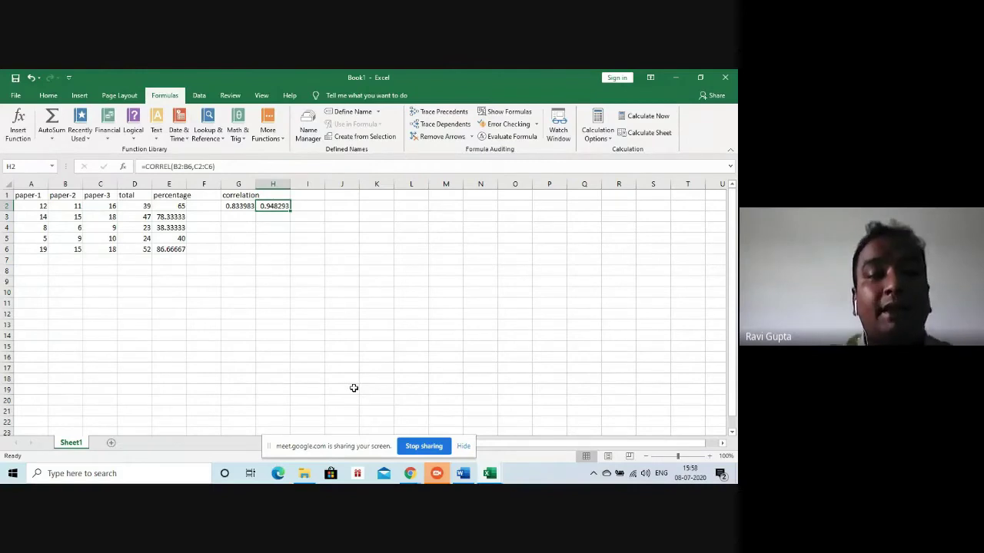
left_click(314, 207)
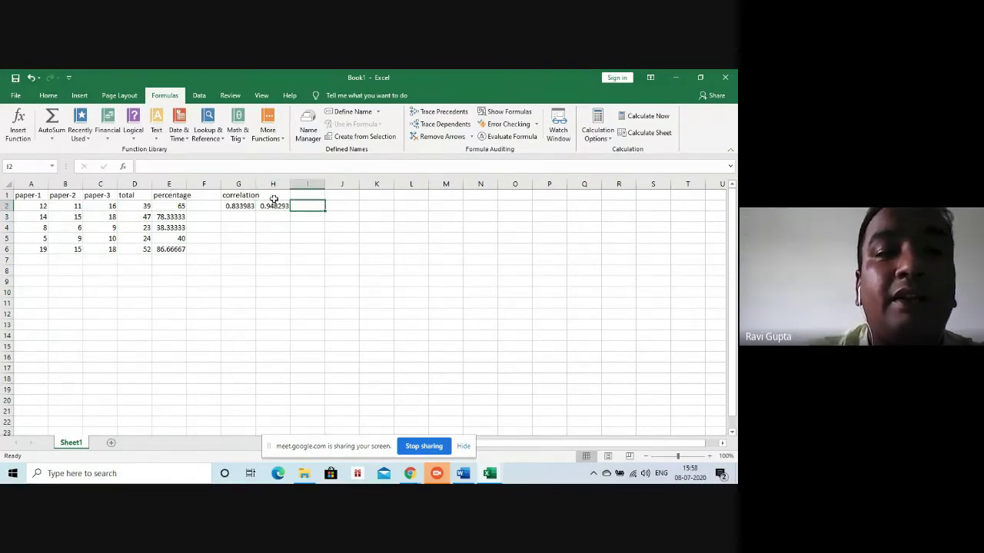
Insert a CORREL formula in I2 with arrays A2:A6 and C2:C7
left_click(268, 131)
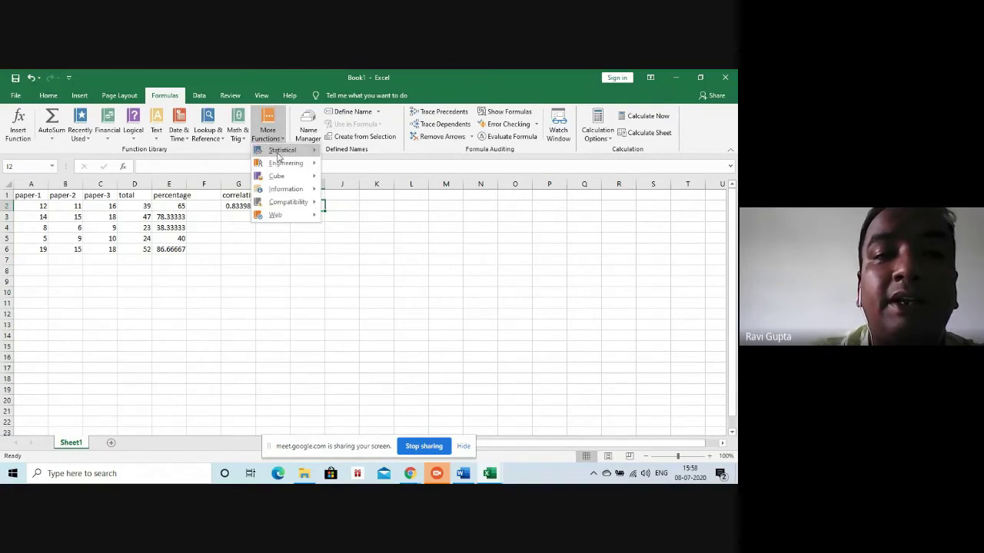
mouse_move(279, 152)
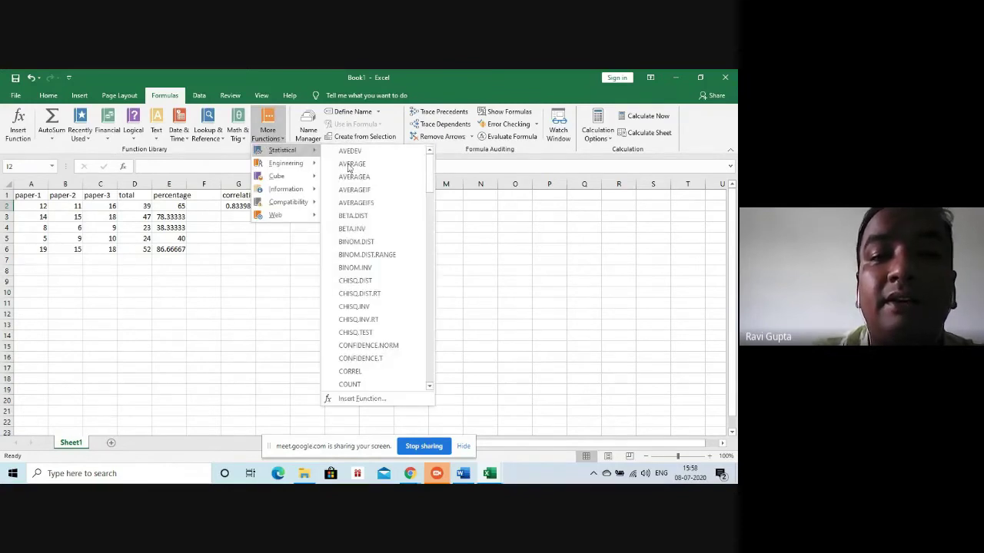
left_click(355, 373)
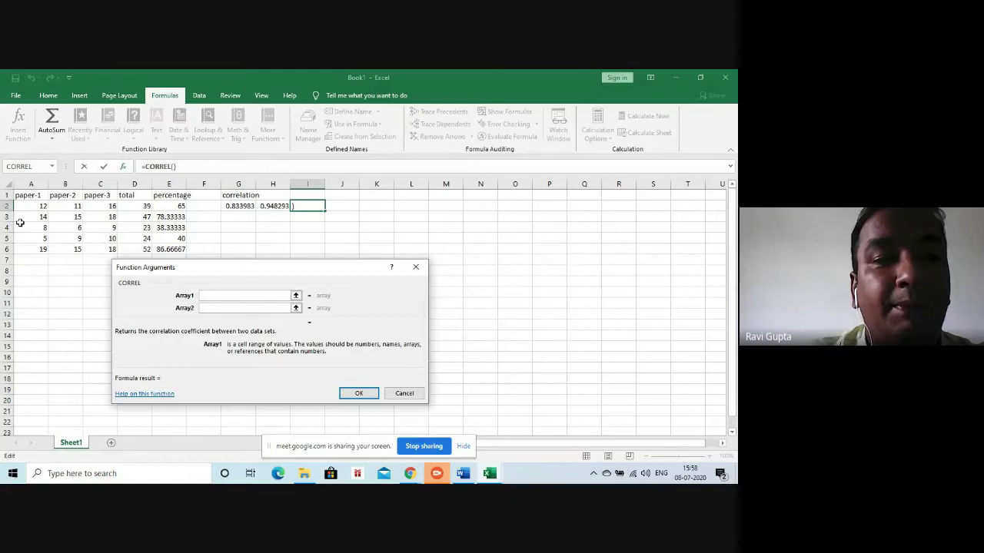
left_click_drag(29, 202, 29, 246)
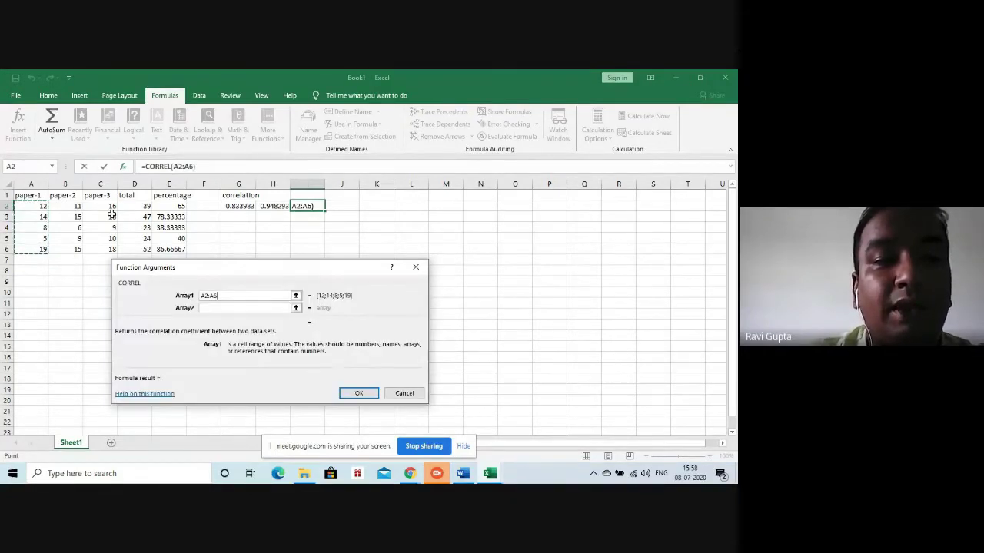
left_click(216, 308)
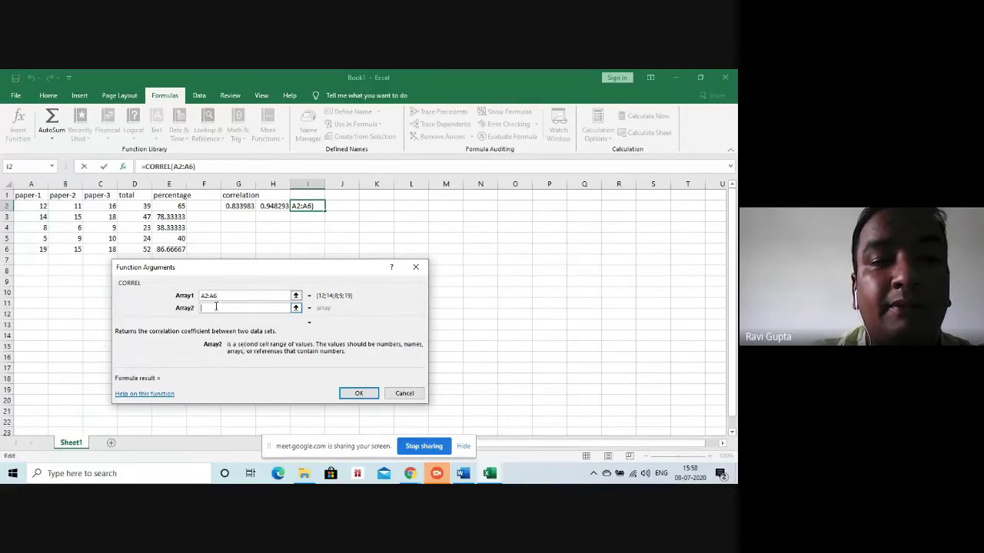
left_click_drag(106, 212, 101, 256)
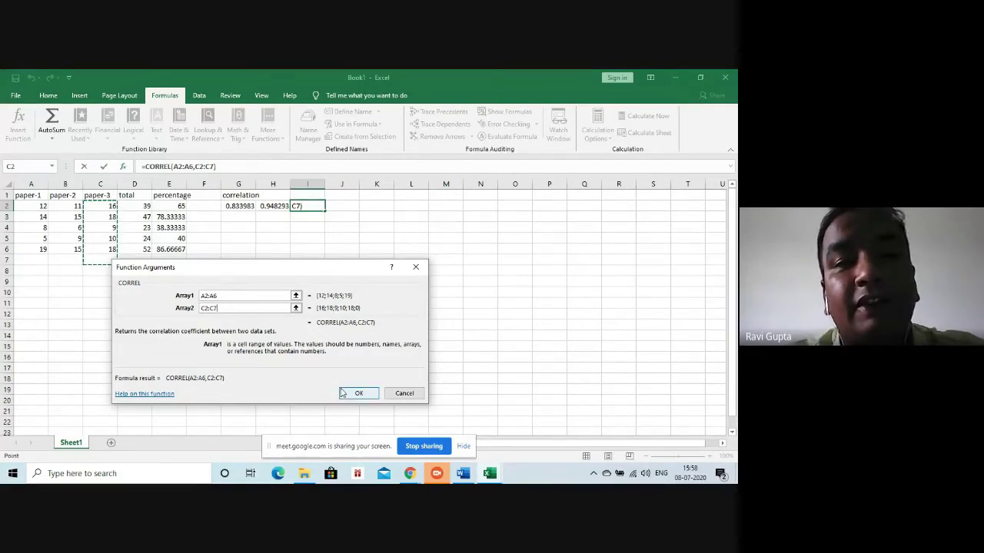
left_click(355, 393)
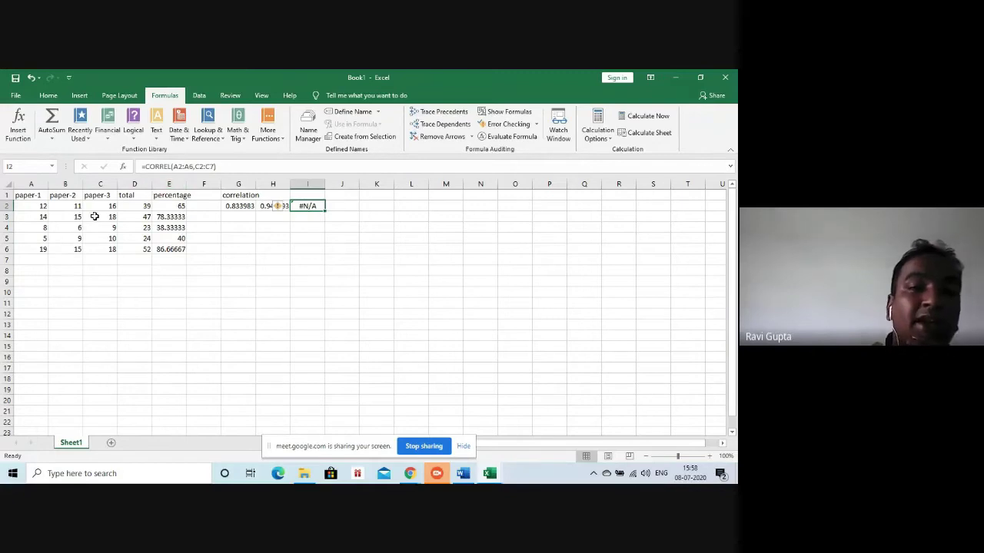
Correct I2's second range to C2:C6 so it shows 0.889607
left_click(211, 166)
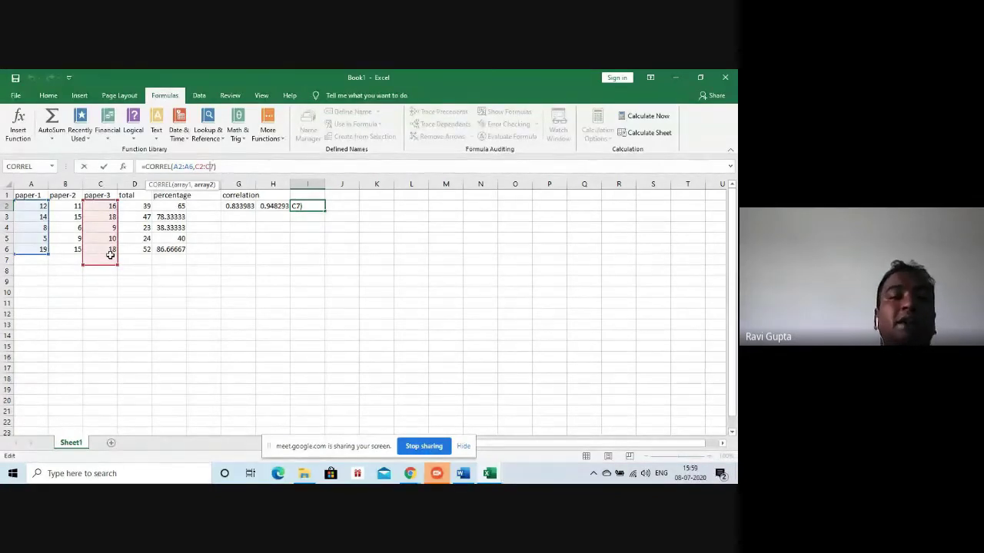
left_click(212, 167)
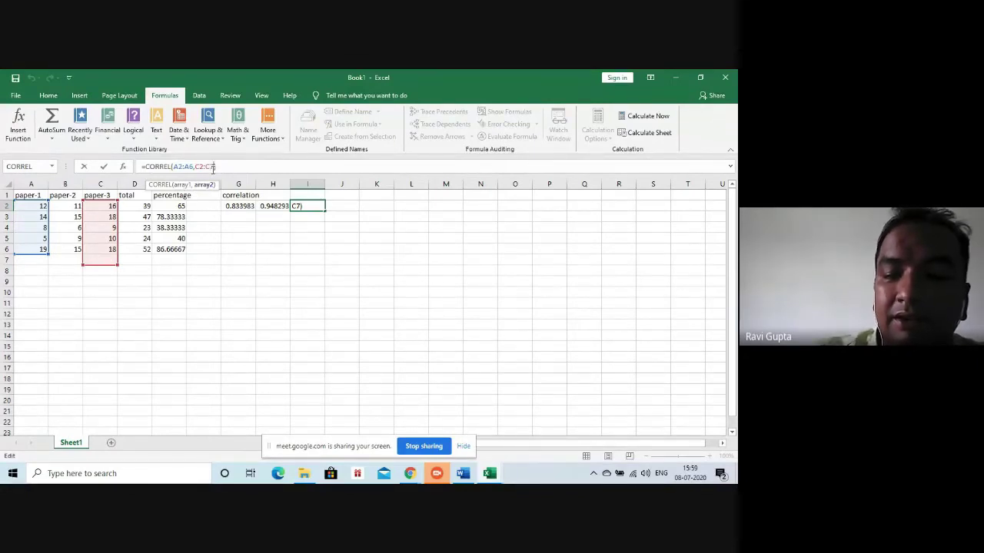
key("BackSpace")
type("6")
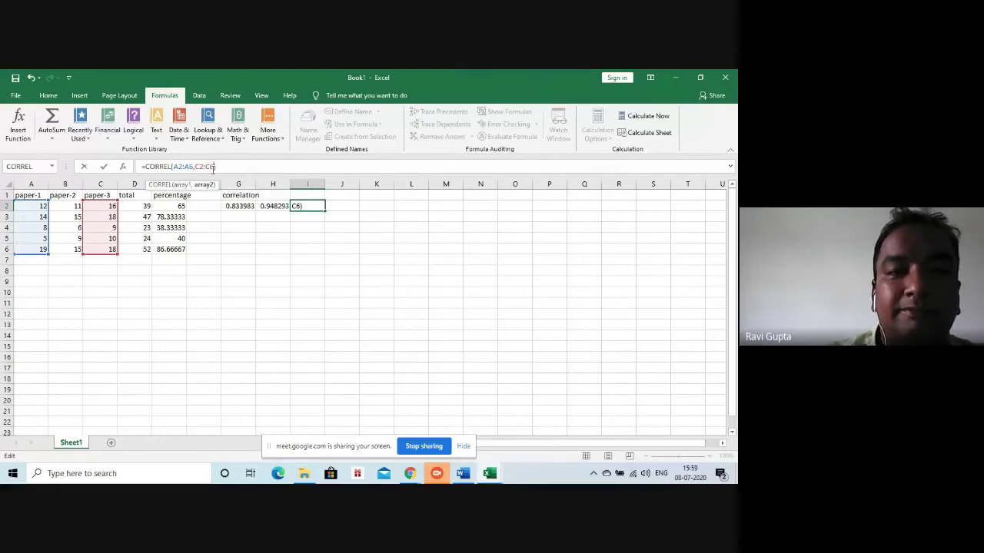
key("Return")
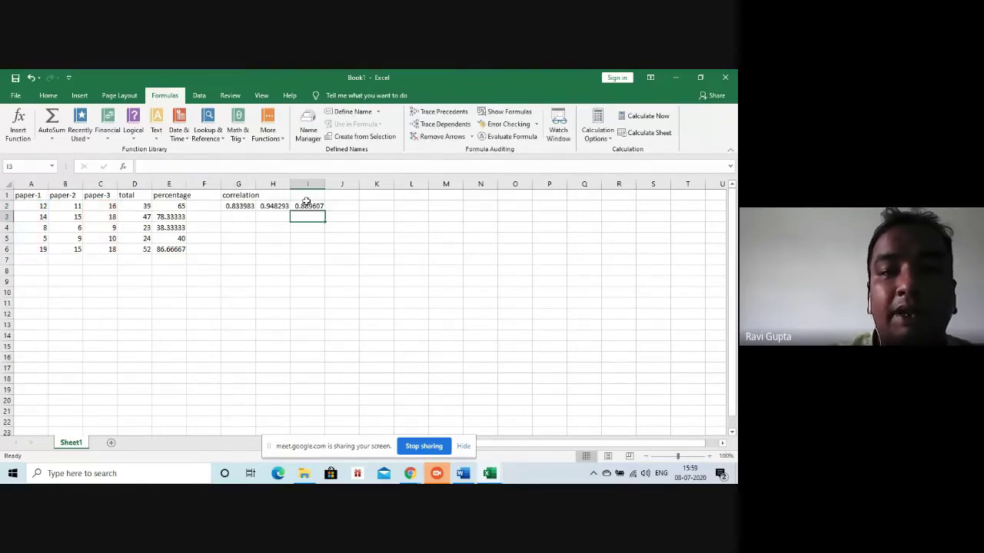
left_click(308, 204)
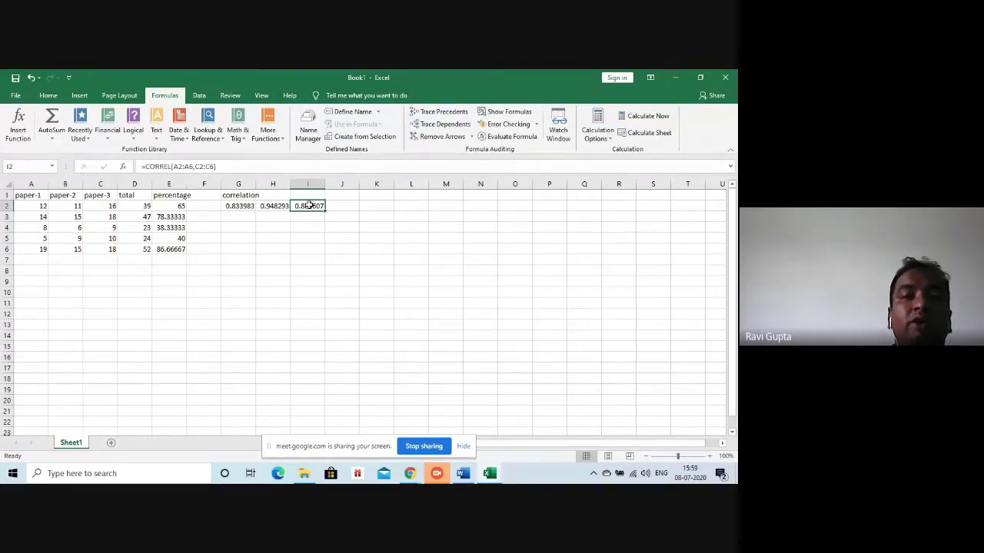
left_click(237, 206)
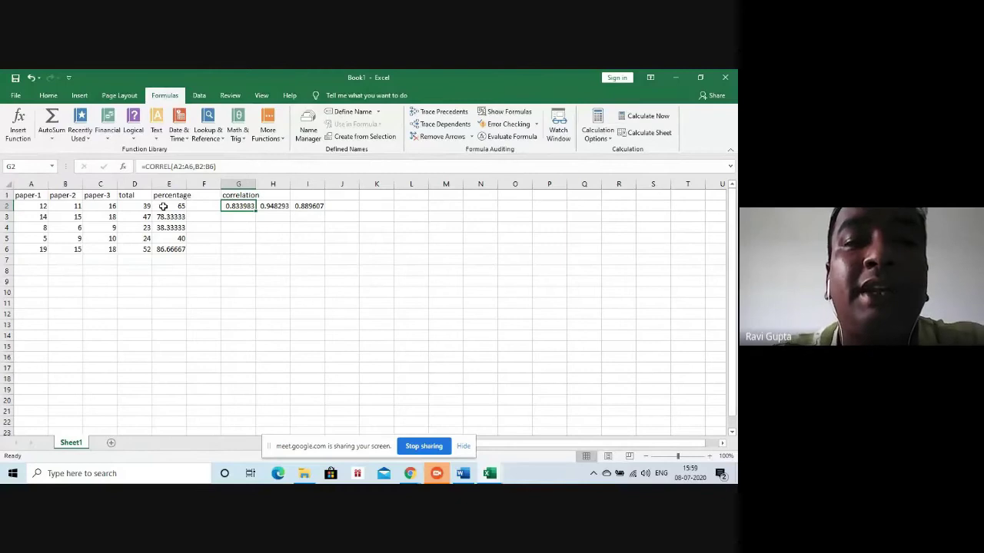
Review the CORREL formulas in G2, H2 and I2, then select H3
left_click(308, 206)
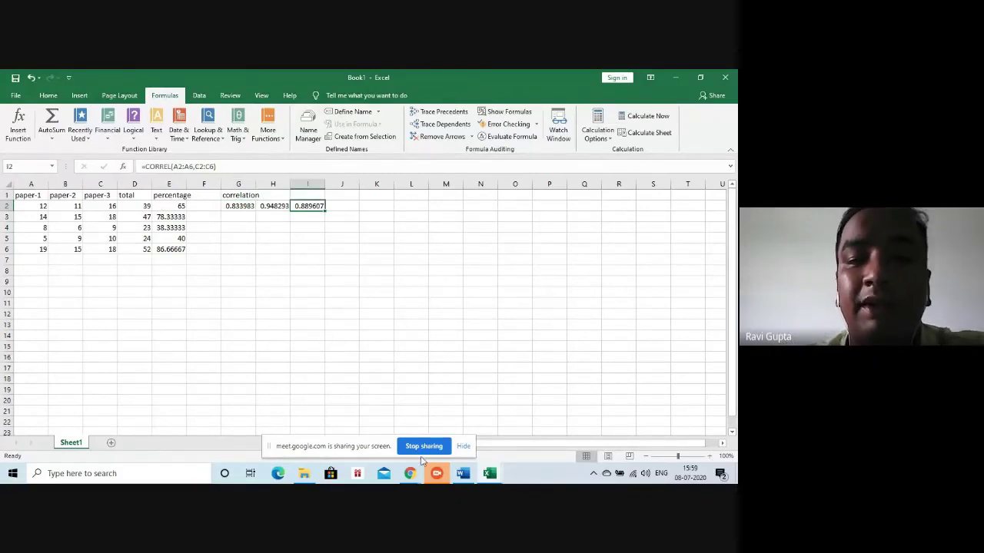
left_click(241, 206)
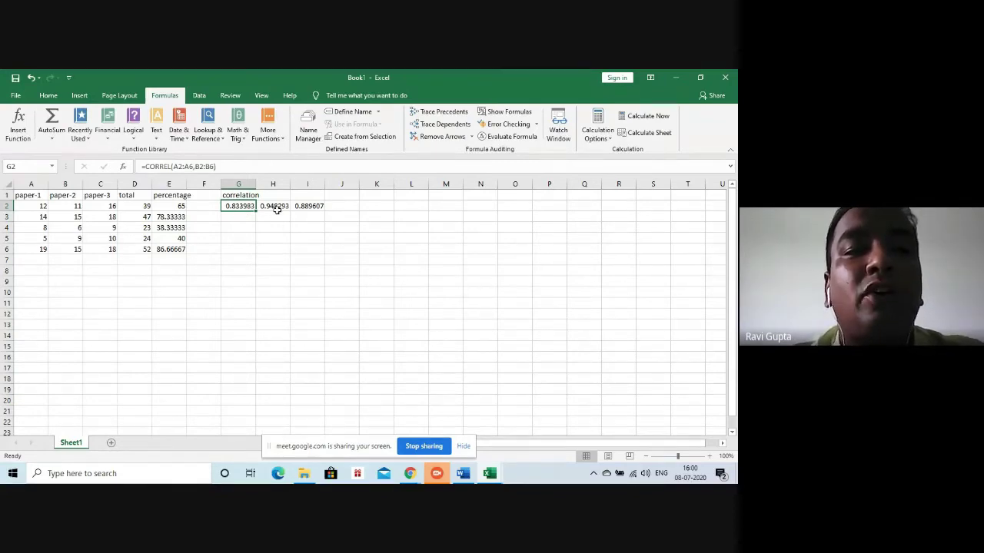
left_click(279, 210)
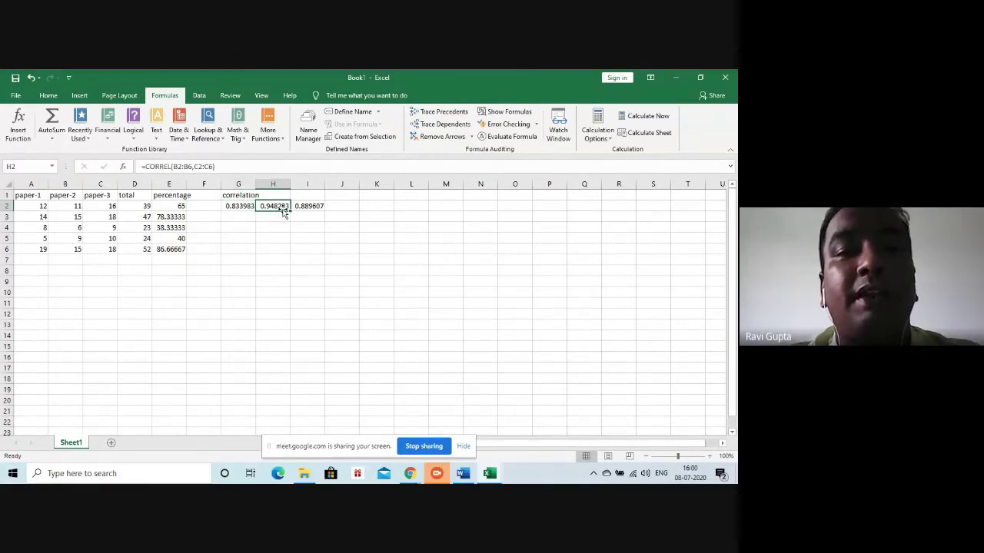
left_click(238, 209)
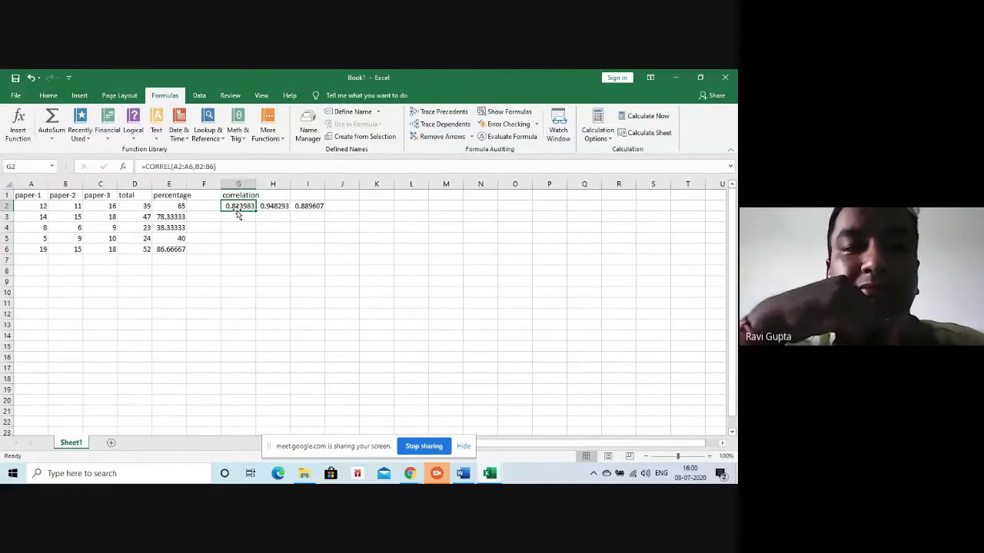
left_click(305, 208)
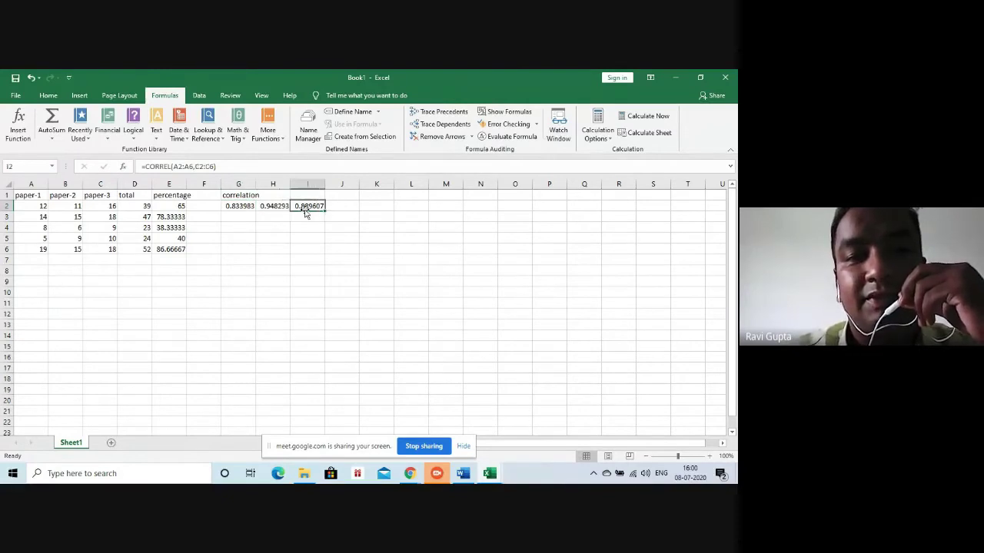
left_click(270, 208)
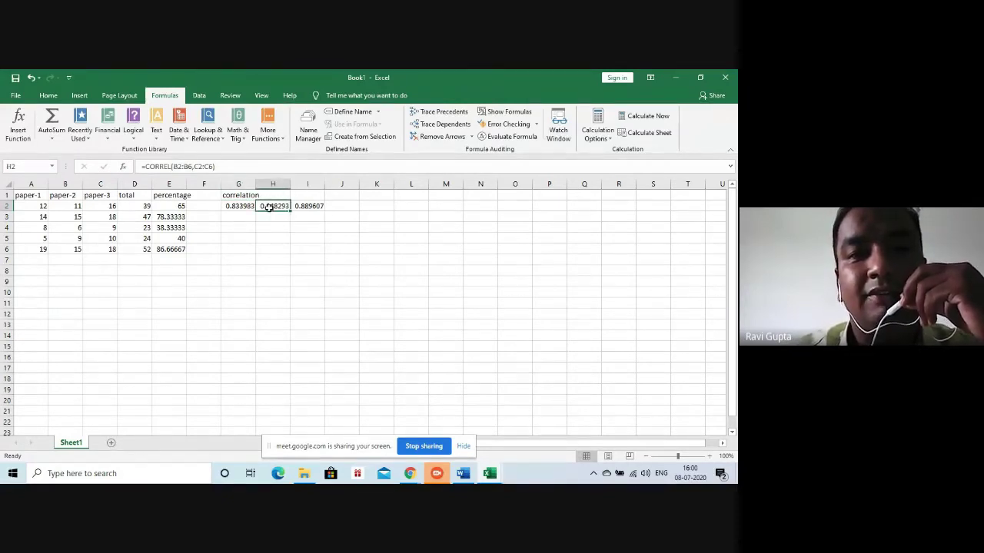
left_click(308, 206)
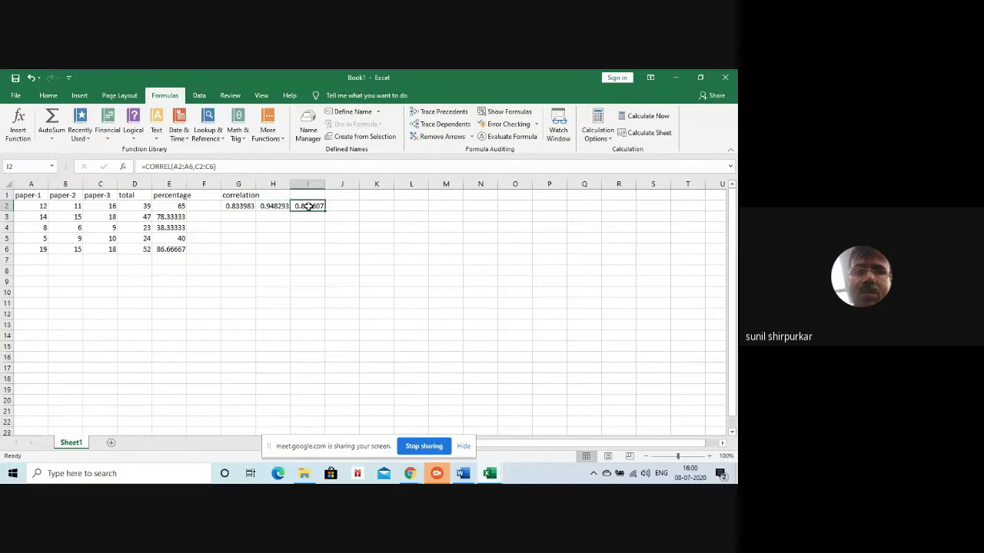
left_click(275, 206)
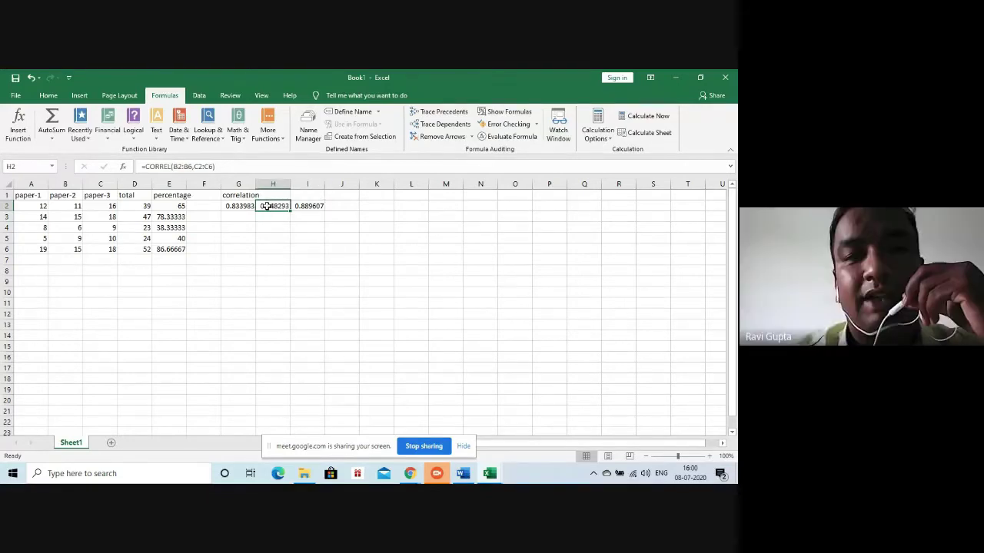
left_click(240, 206)
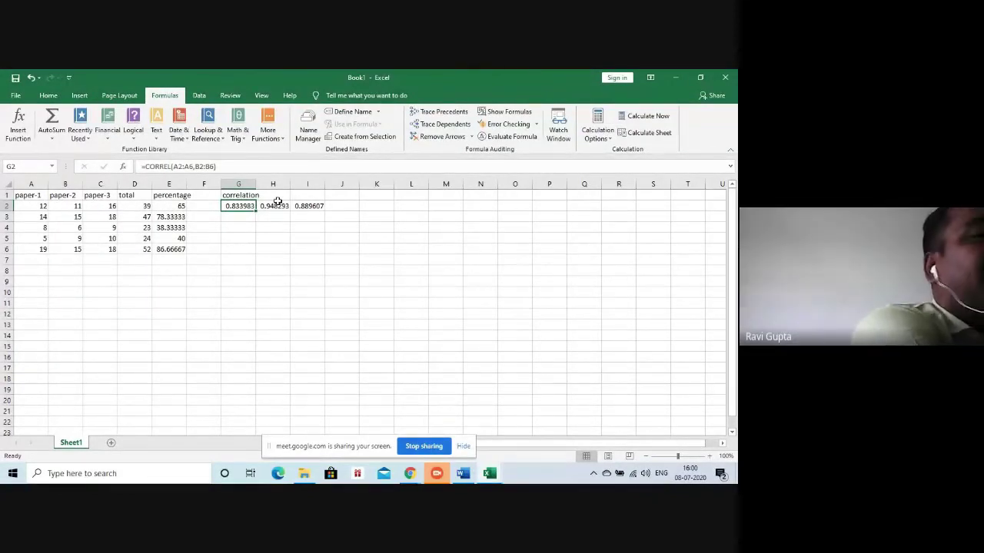
left_click(281, 205)
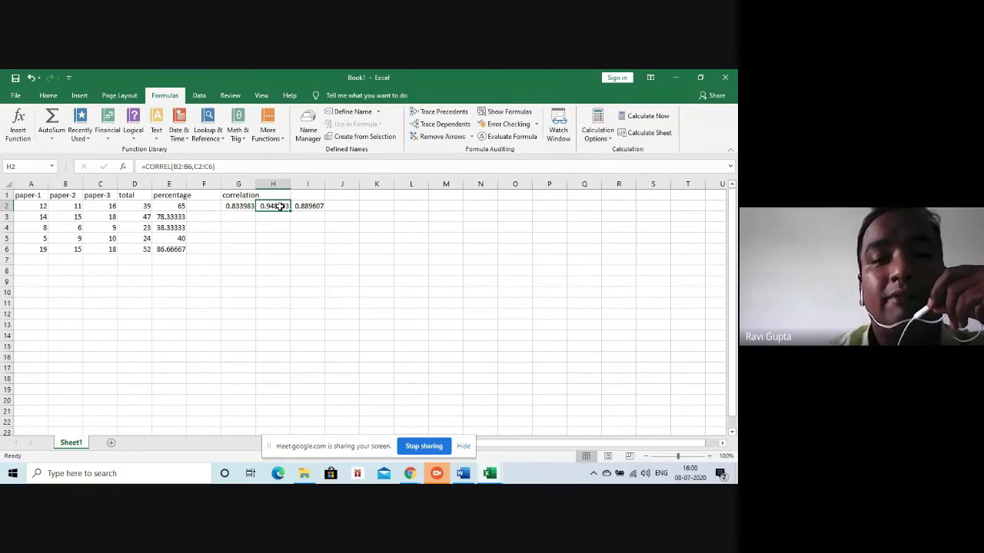
left_click(276, 218)
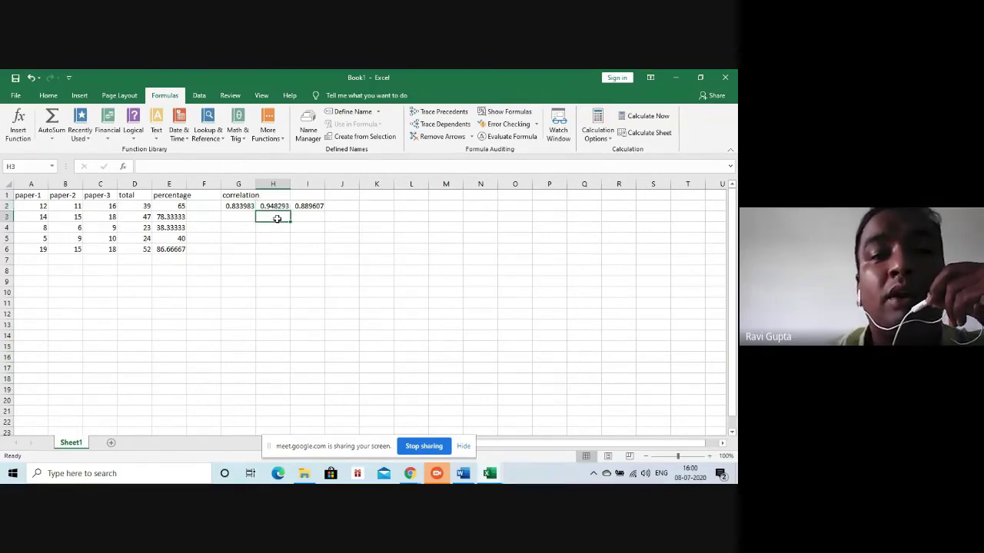
Browse the Statistical function list, trying AVEDEV in H3 and then cancelling it
left_click(281, 138)
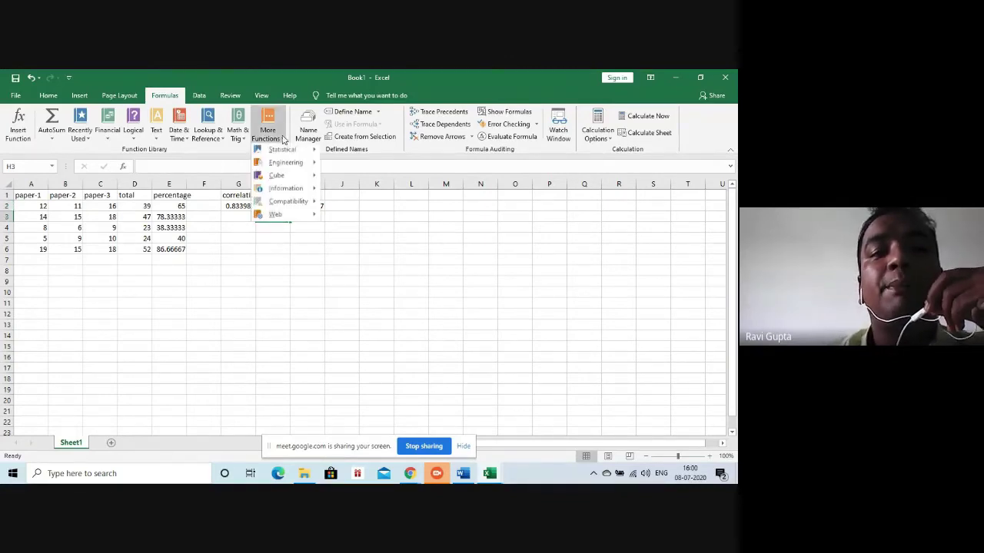
mouse_move(272, 151)
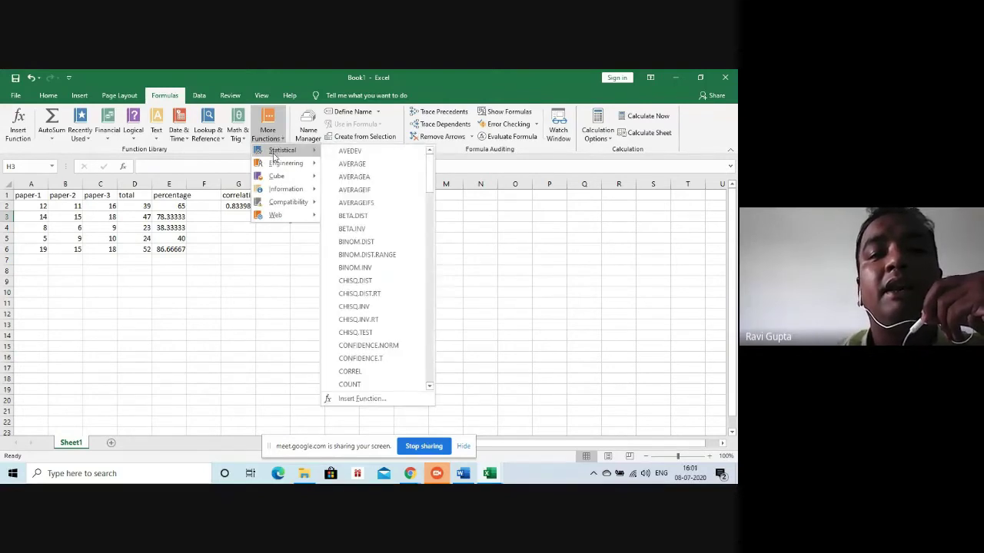
left_click(369, 152)
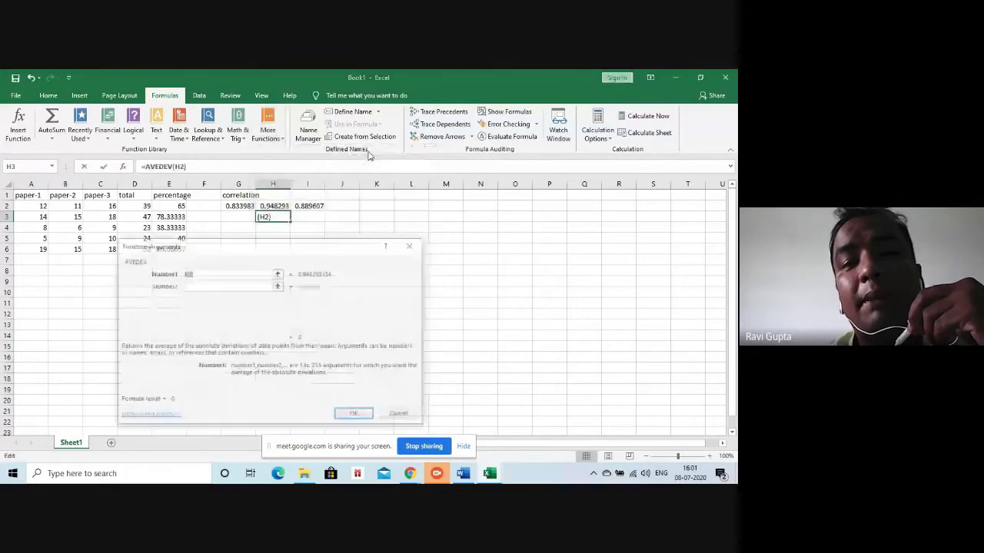
left_click(414, 246)
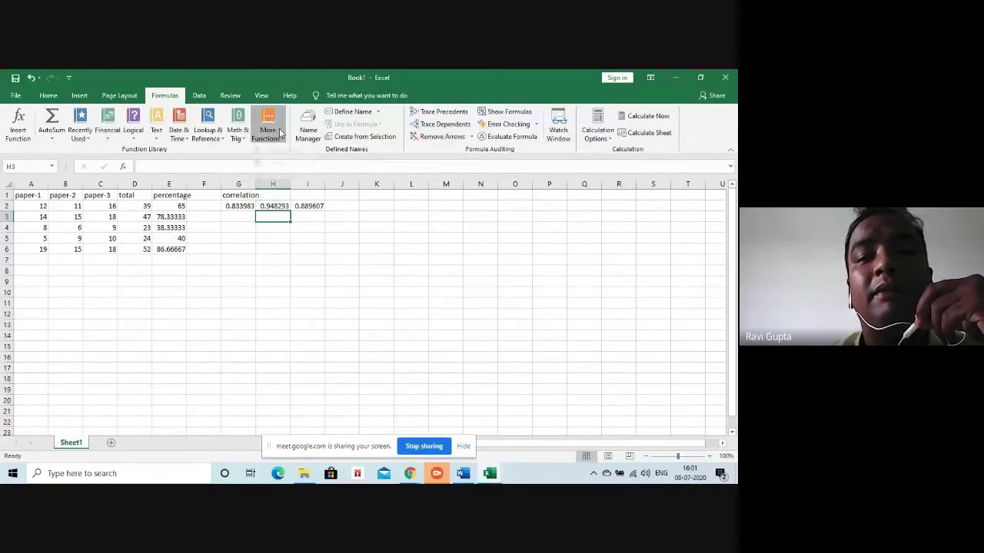
left_click(281, 133)
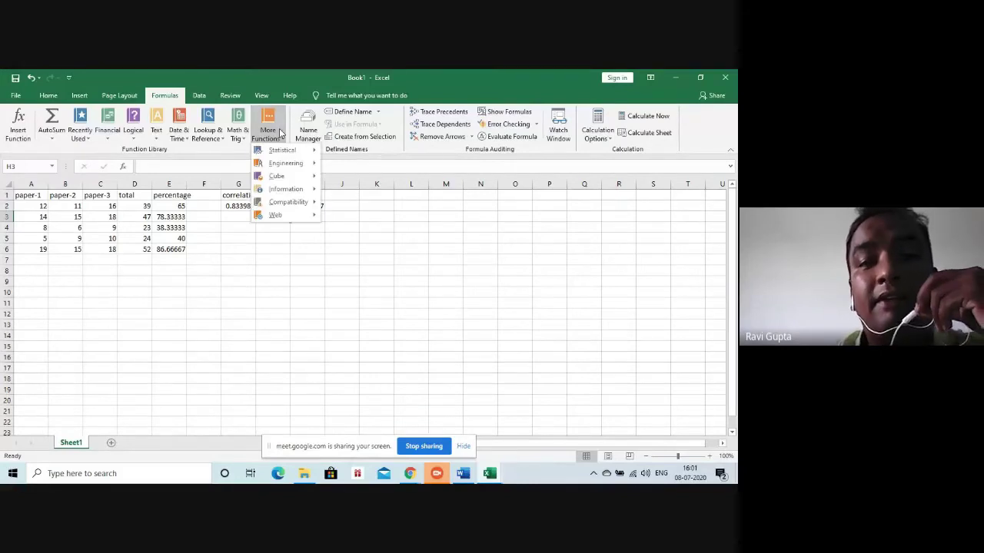
mouse_move(292, 150)
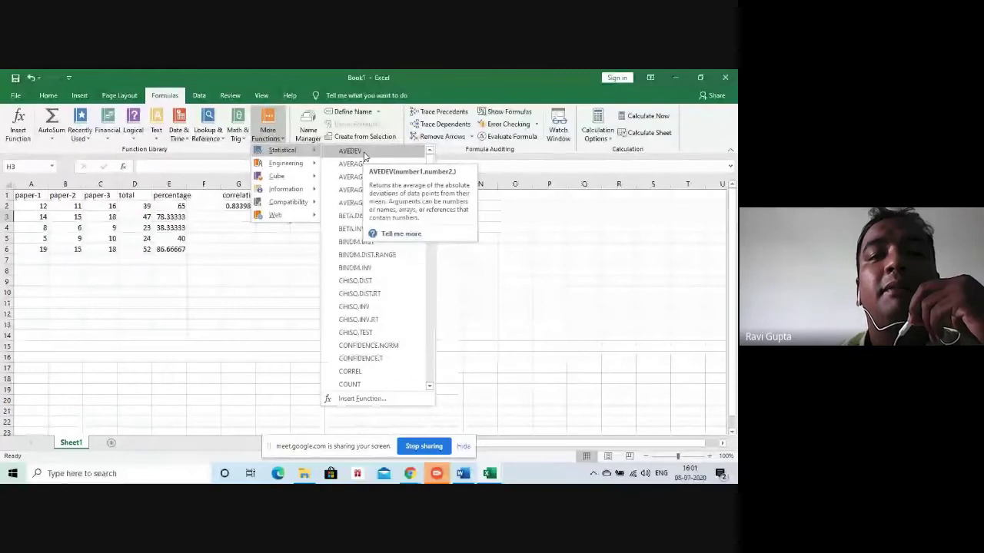
left_click(271, 282)
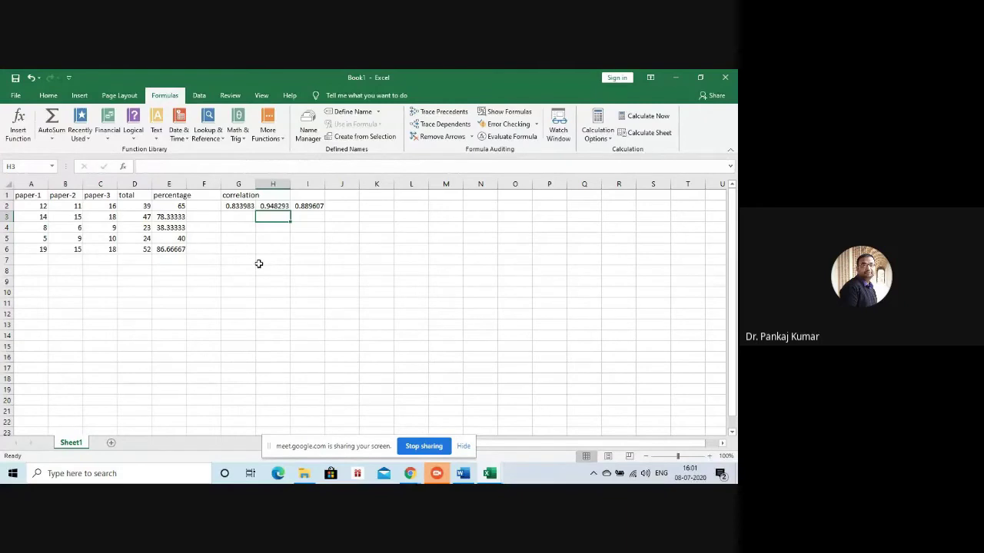
left_click(271, 139)
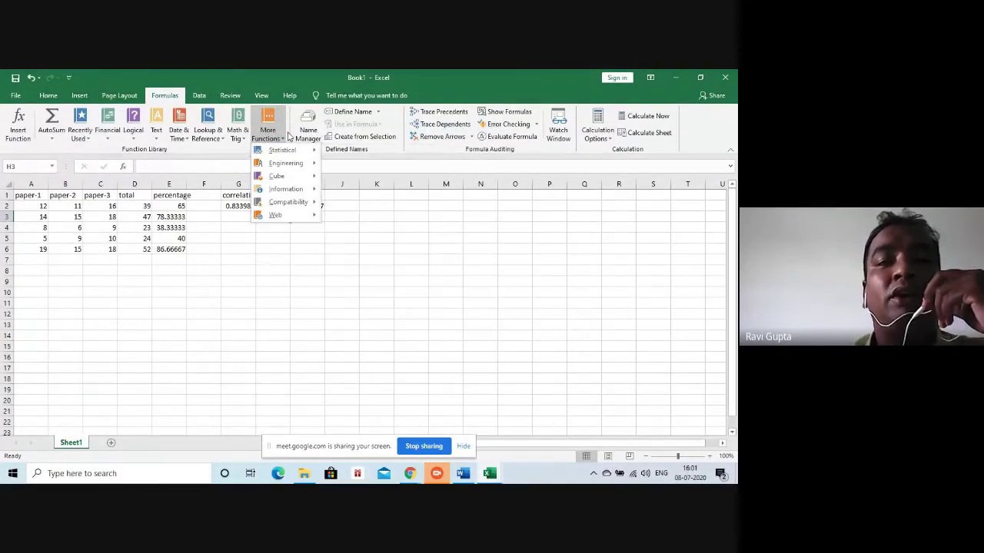
Scroll through the Math & Trig function list, then dismiss it
left_click(236, 134)
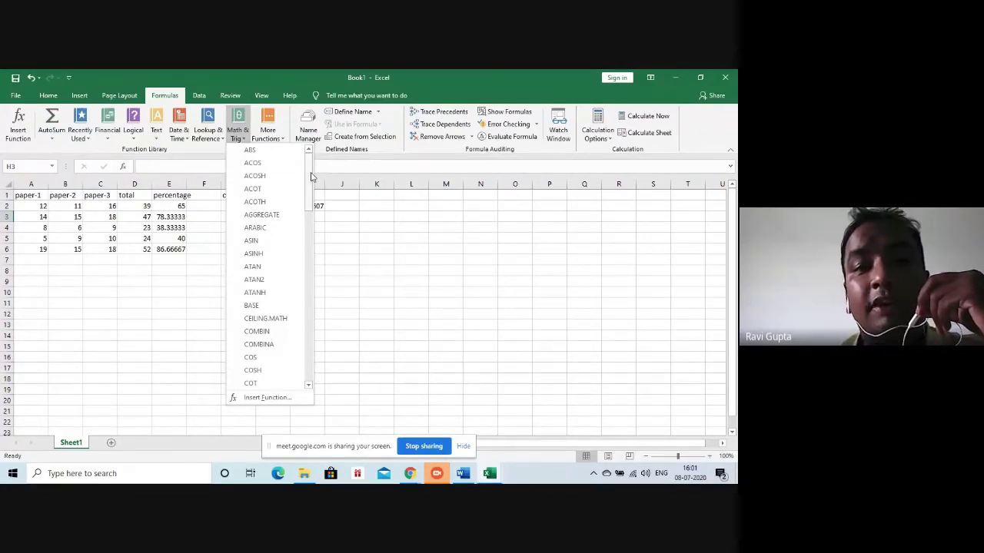
scroll(286, 298, "down", 14)
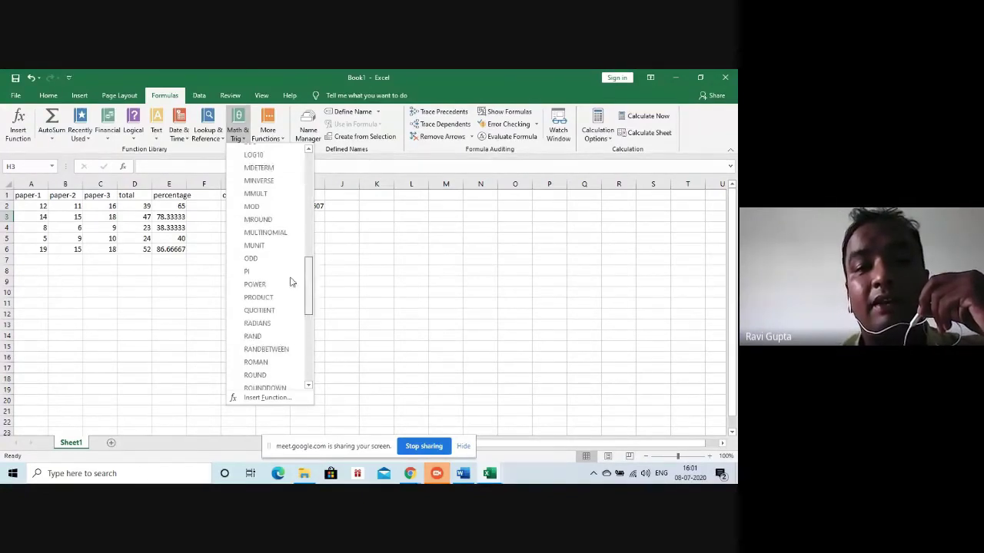
scroll(286, 298, "down", 5)
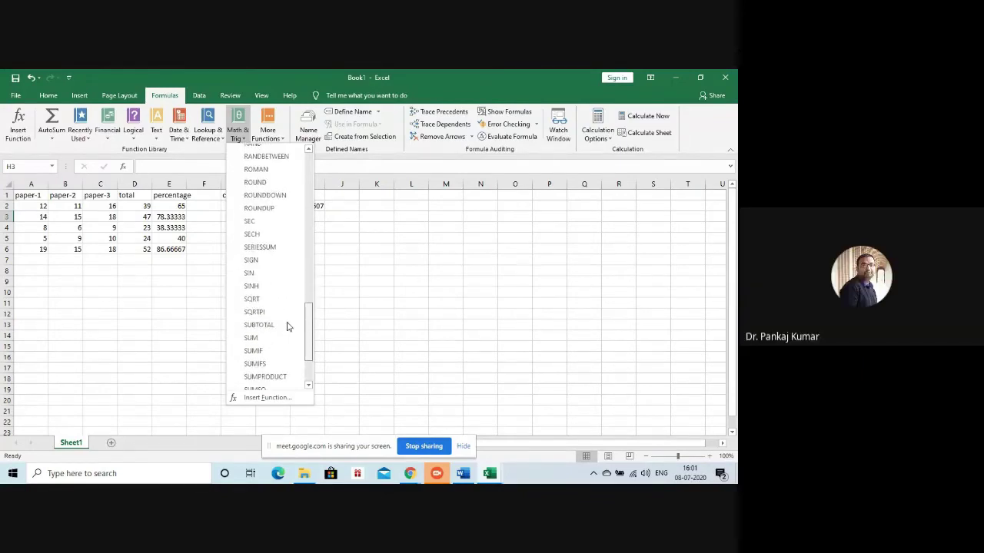
scroll(288, 319, "up", 2)
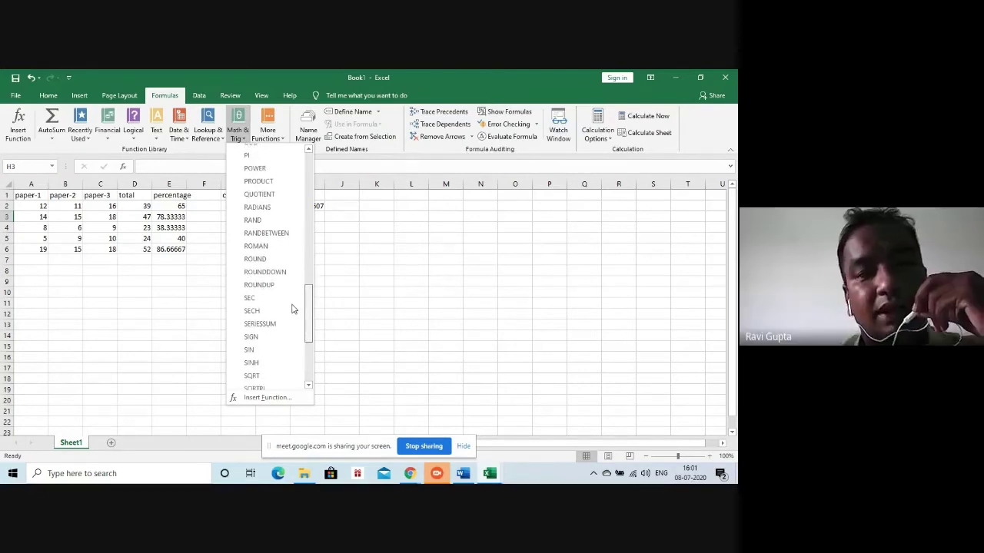
scroll(290, 313, "down", 2)
scroll(286, 323, "down", 3)
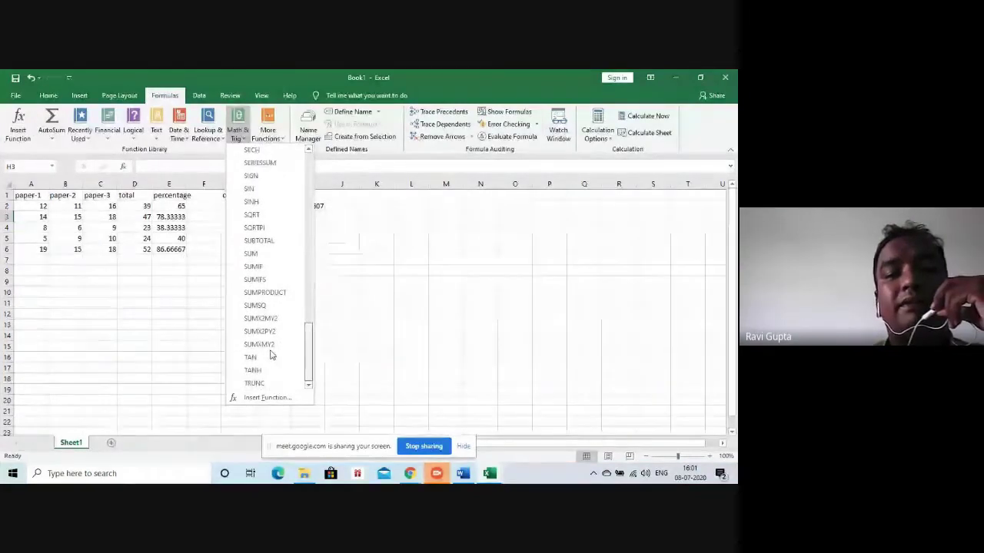
scroll(286, 329, "up", 3)
scroll(286, 326, "up", 5)
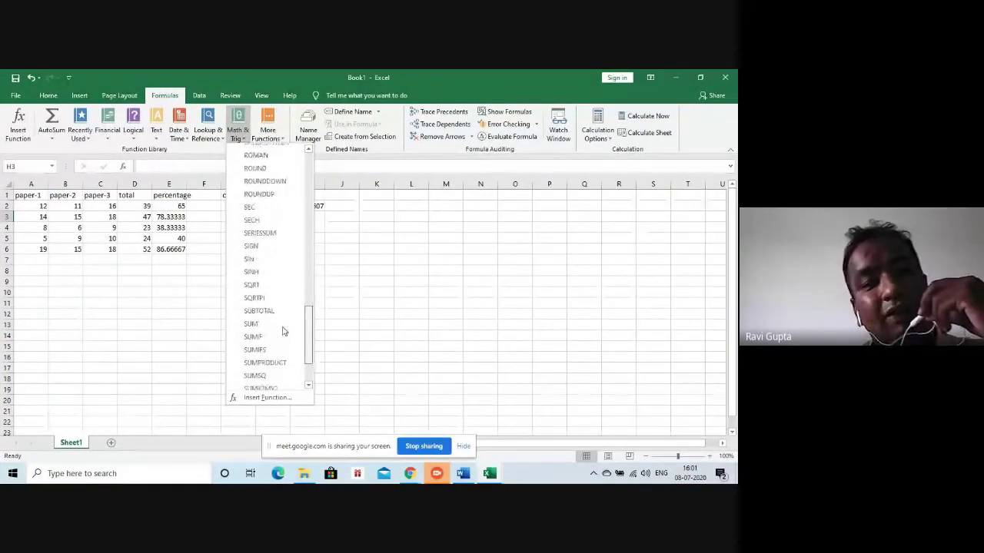
left_click(365, 279)
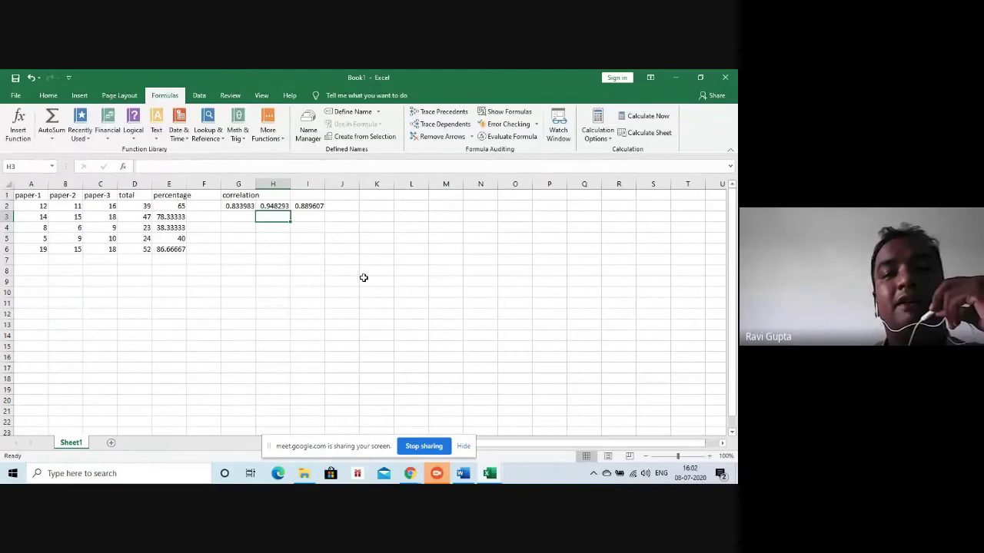
Inspect the H2 and I2 correlation results and glance at the Statistical functions
left_click(277, 205)
left_click(296, 206)
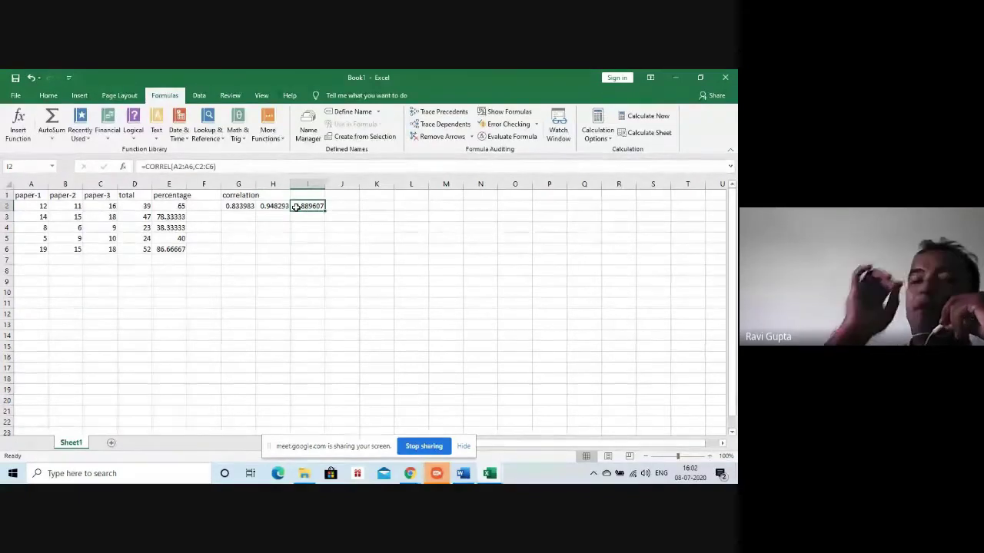
left_click(275, 142)
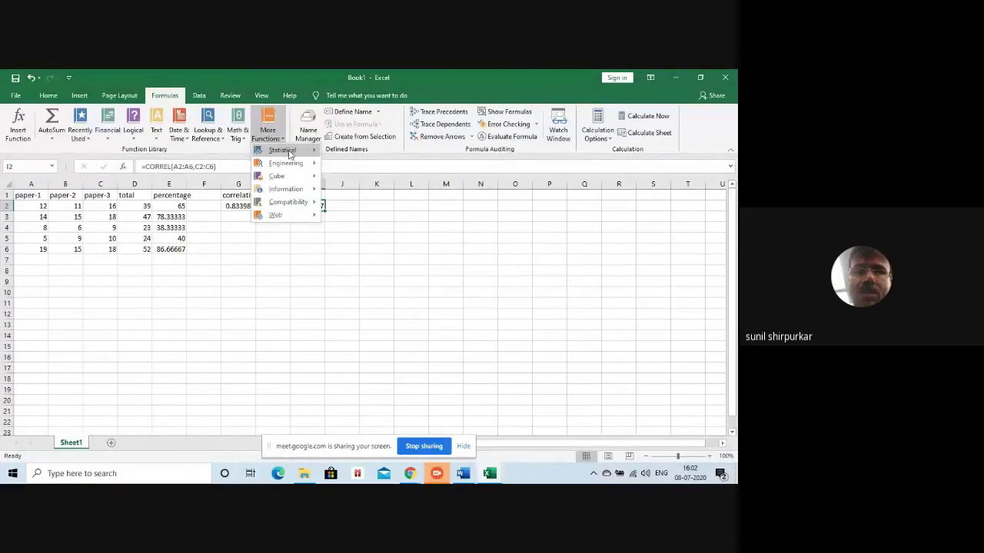
mouse_move(289, 150)
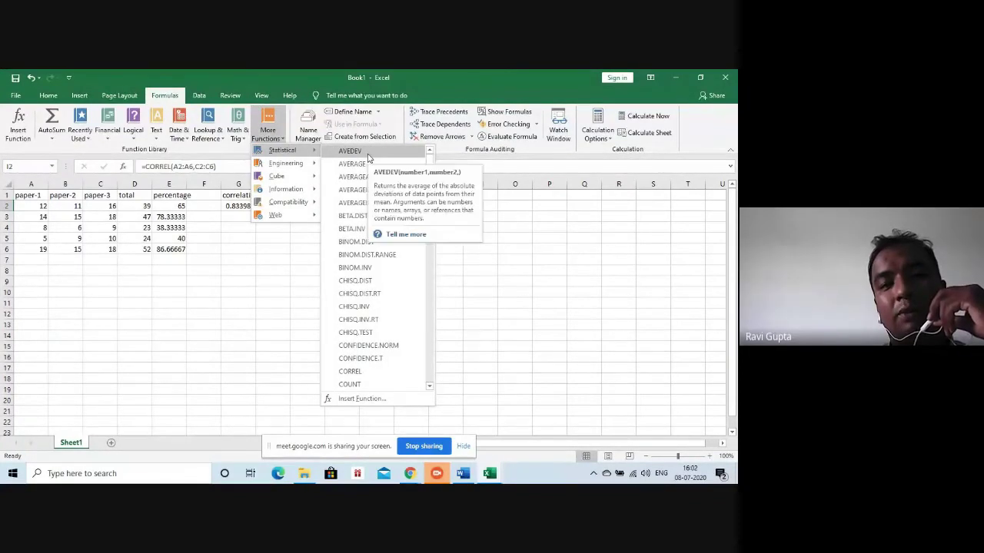
left_click(145, 276)
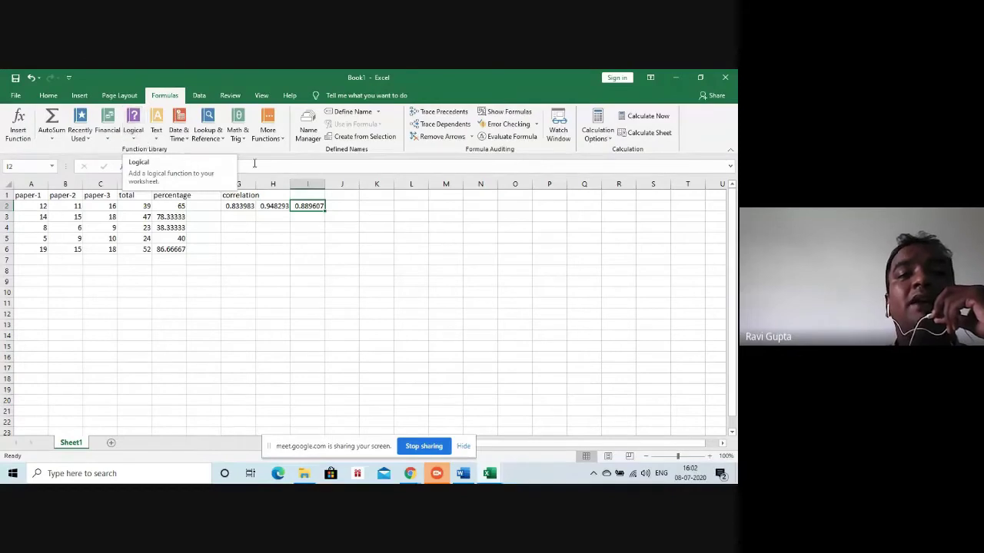
Compare cell B2 with empty J2, then list the Logical functions for J2
left_click(275, 241)
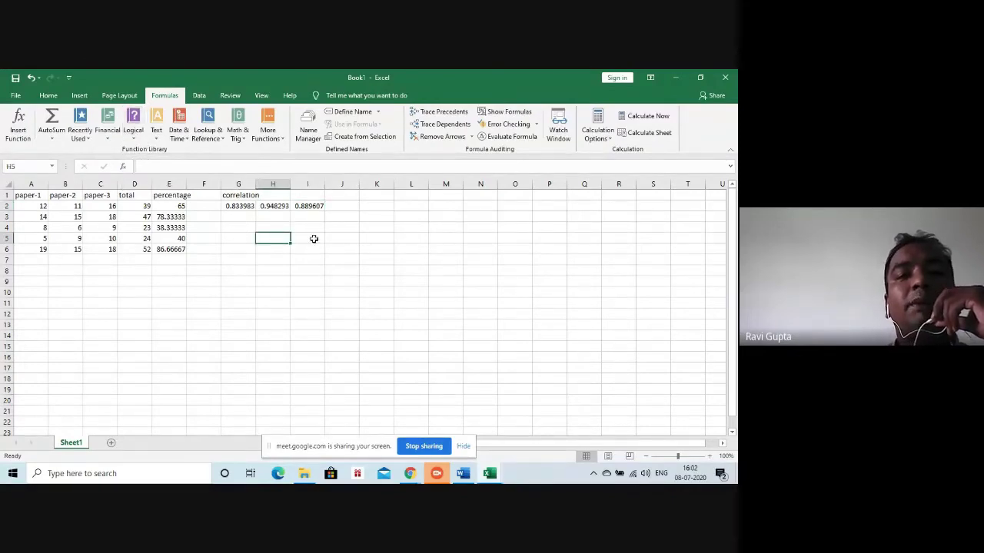
left_click(346, 203)
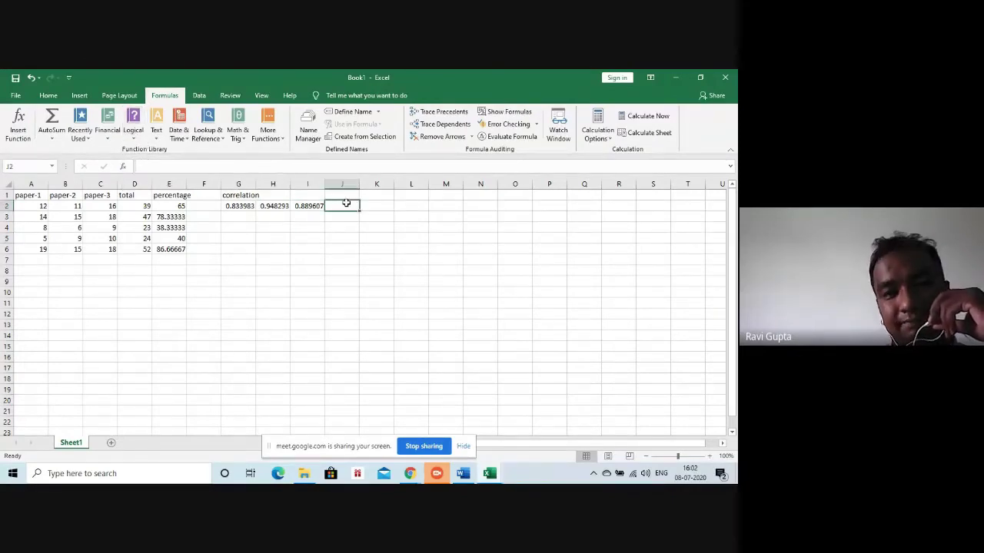
left_click(86, 216)
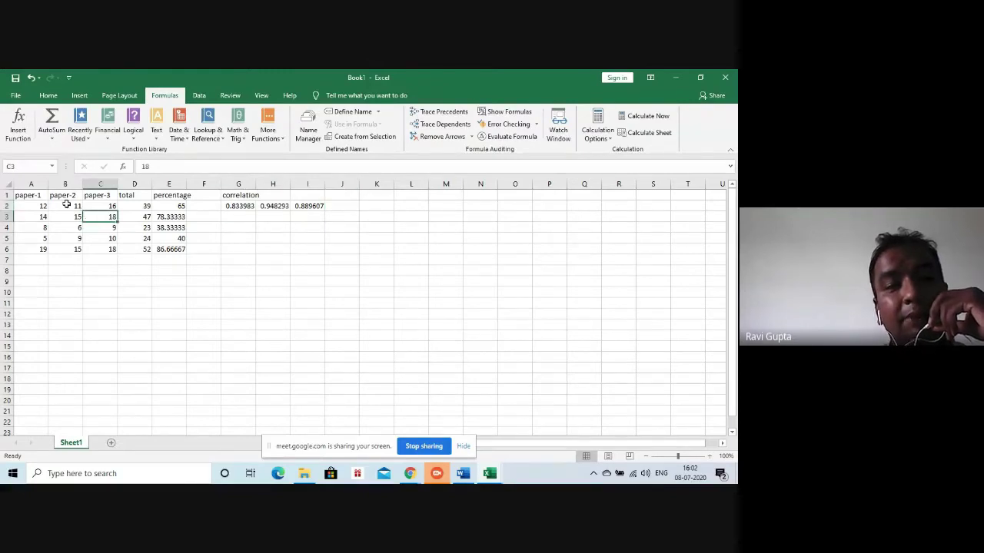
left_click(67, 204)
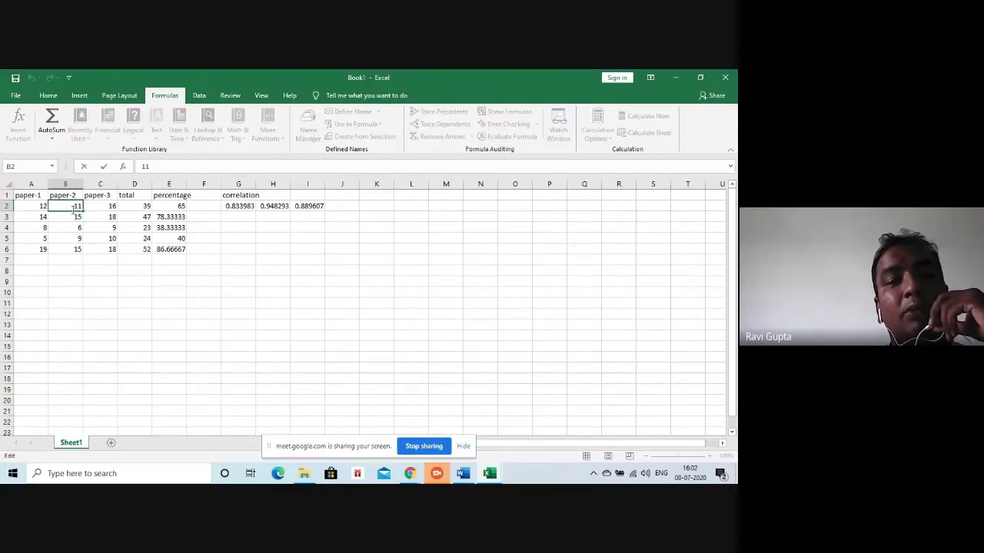
left_click(339, 202)
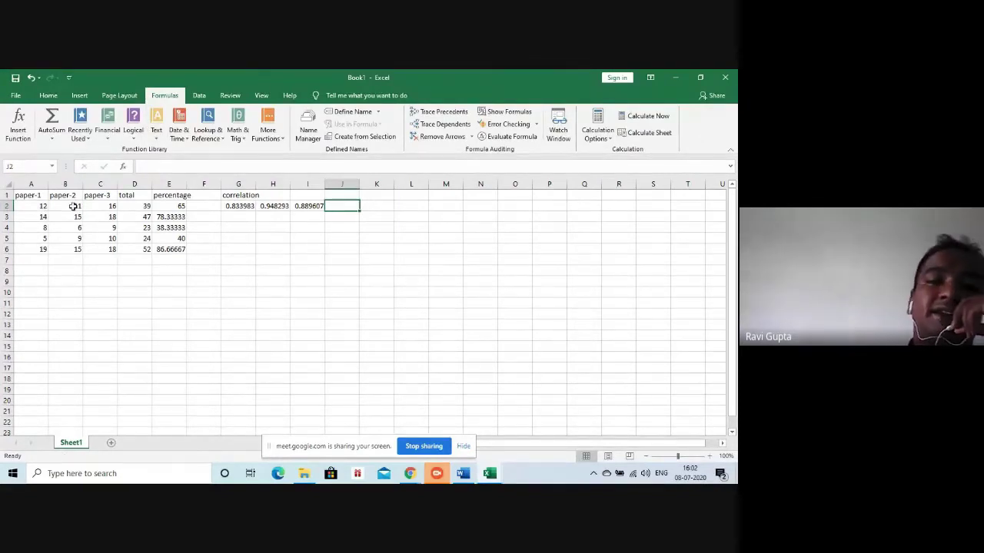
left_click(57, 211)
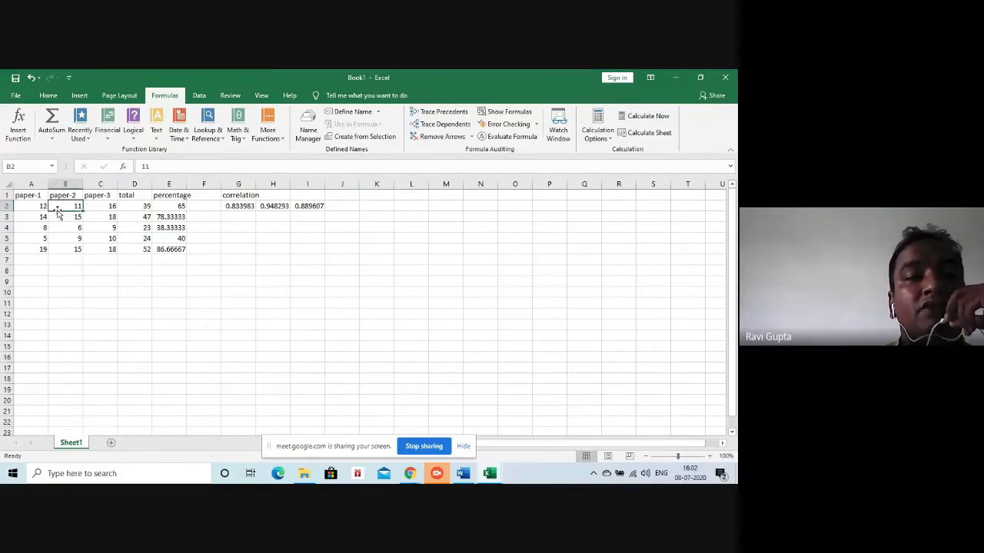
left_click(337, 206)
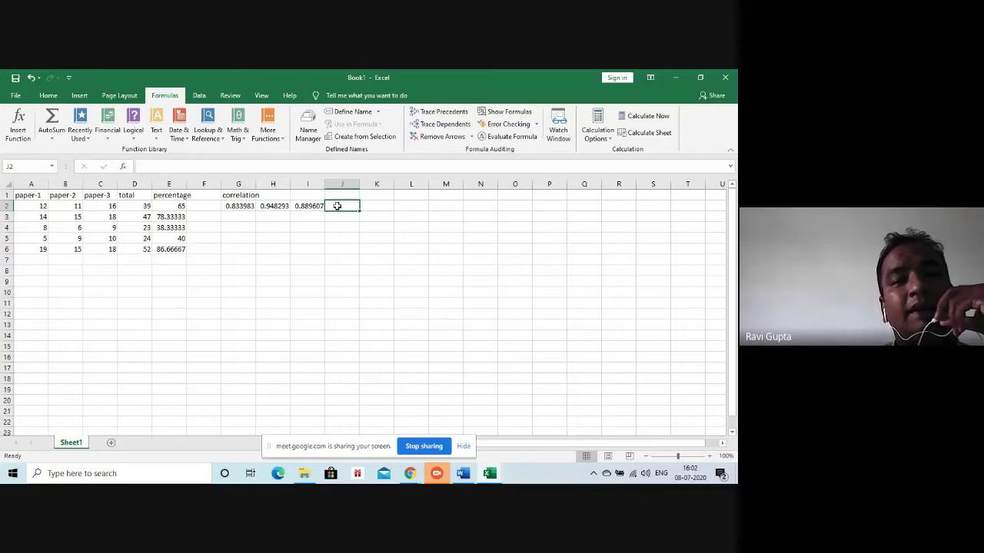
left_click(133, 133)
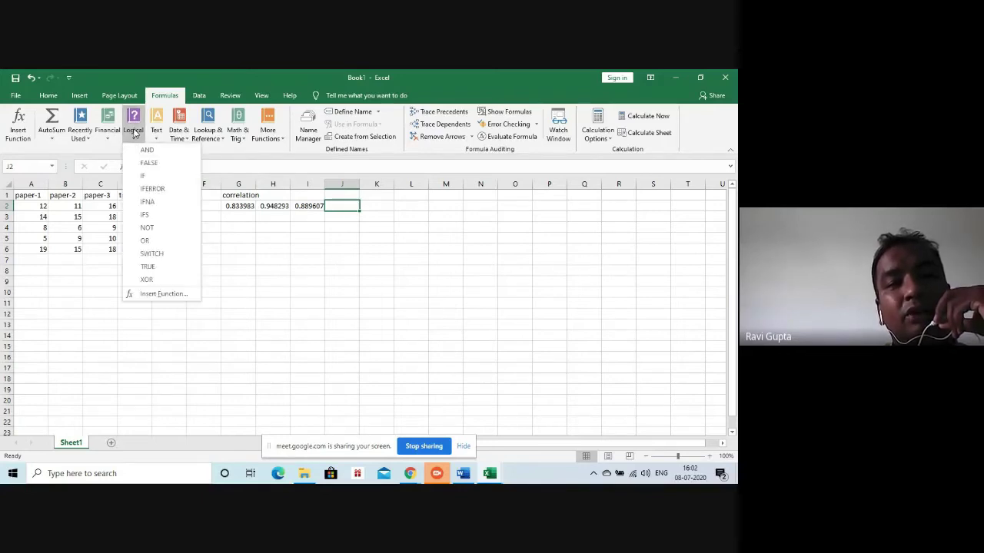
Enter =IF(A2=B2,0,1) in J2, which returns 1
left_click(149, 177)
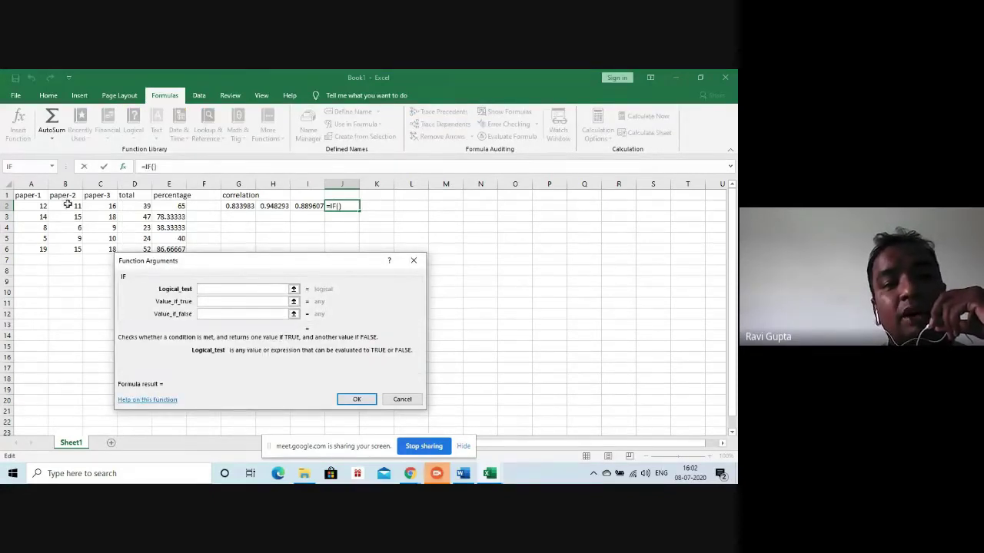
left_click(40, 206)
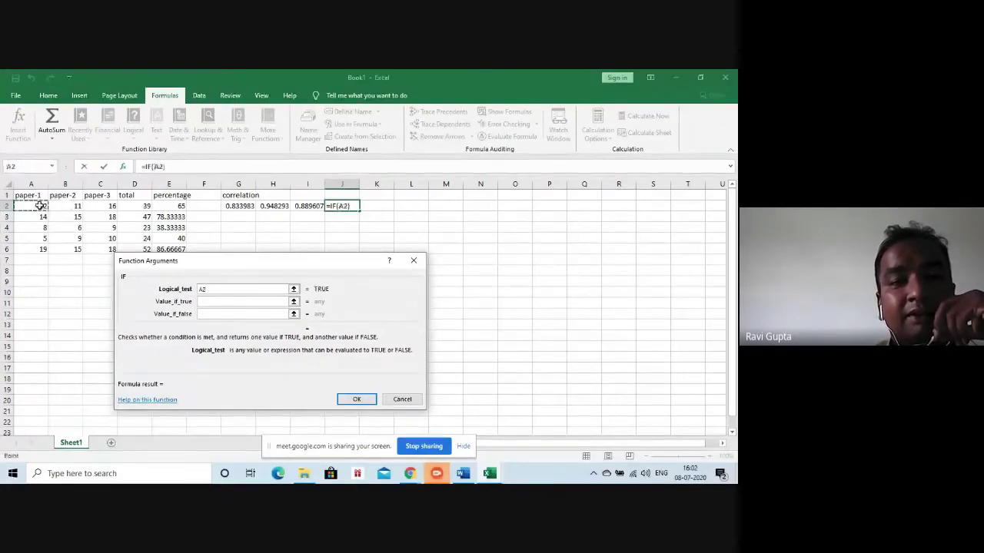
type("=")
left_click(67, 206)
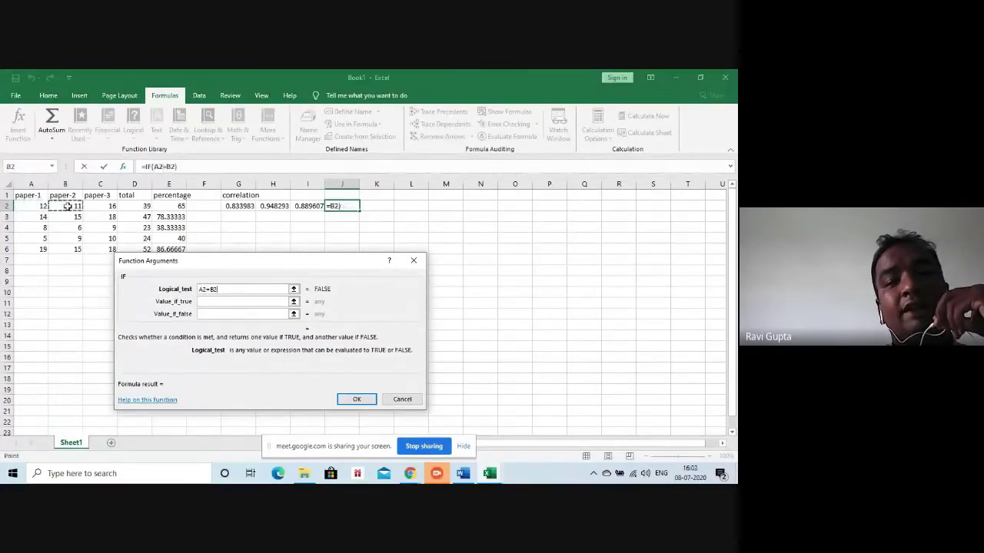
left_click(214, 302)
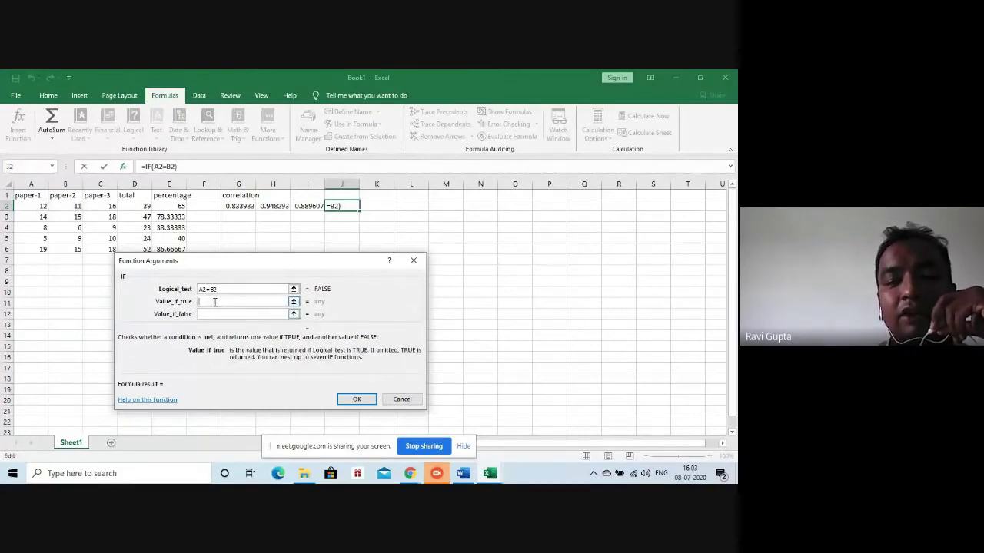
type("0")
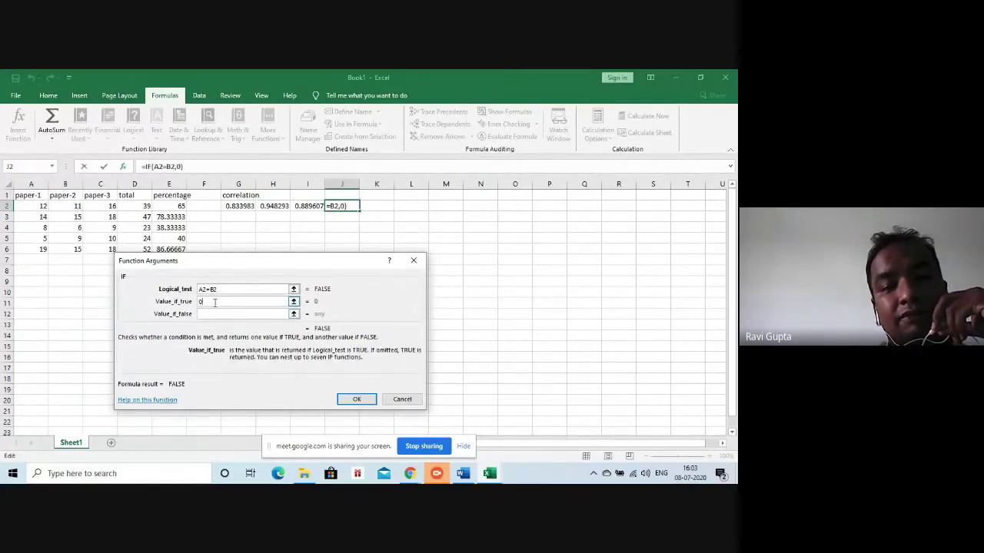
left_click(214, 313)
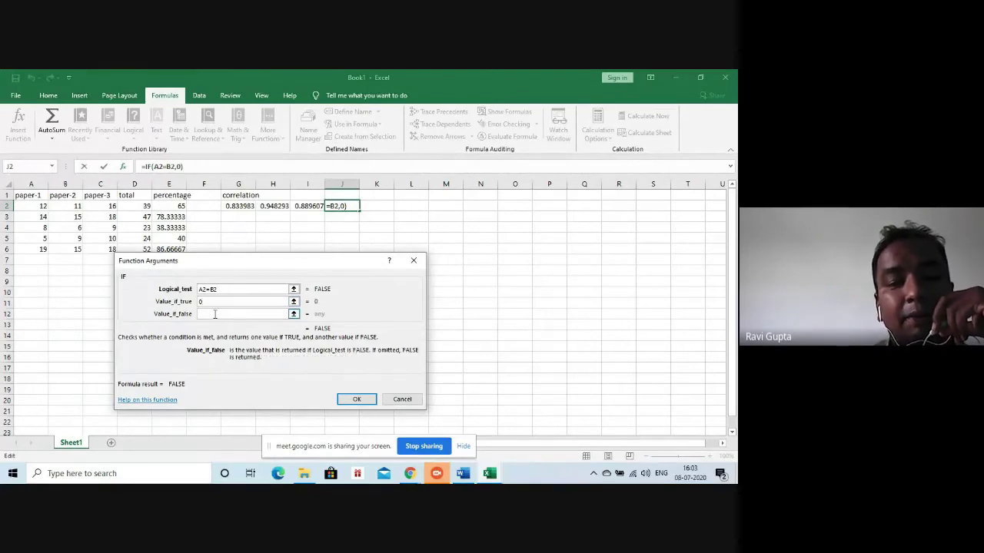
type("1")
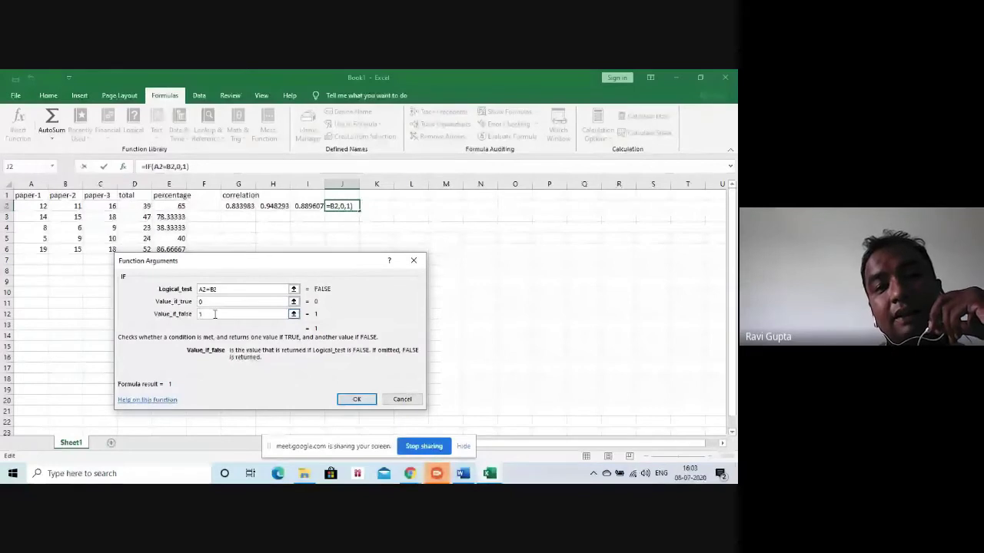
left_click(355, 399)
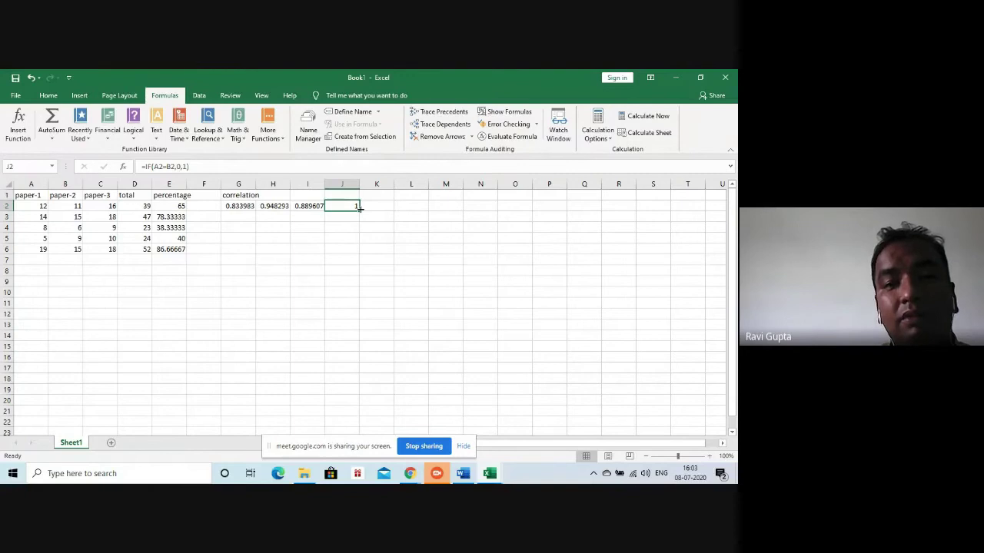
Fill the IF formula down to J6 and change A5's score to 9, so J5 returns 0
left_click_drag(359, 208, 354, 258)
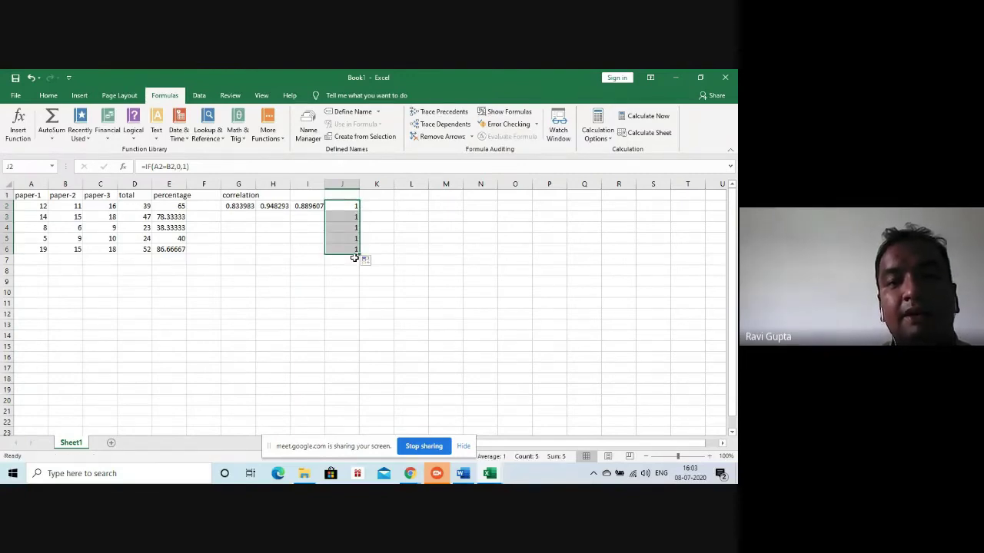
left_click(68, 239)
left_click(46, 239)
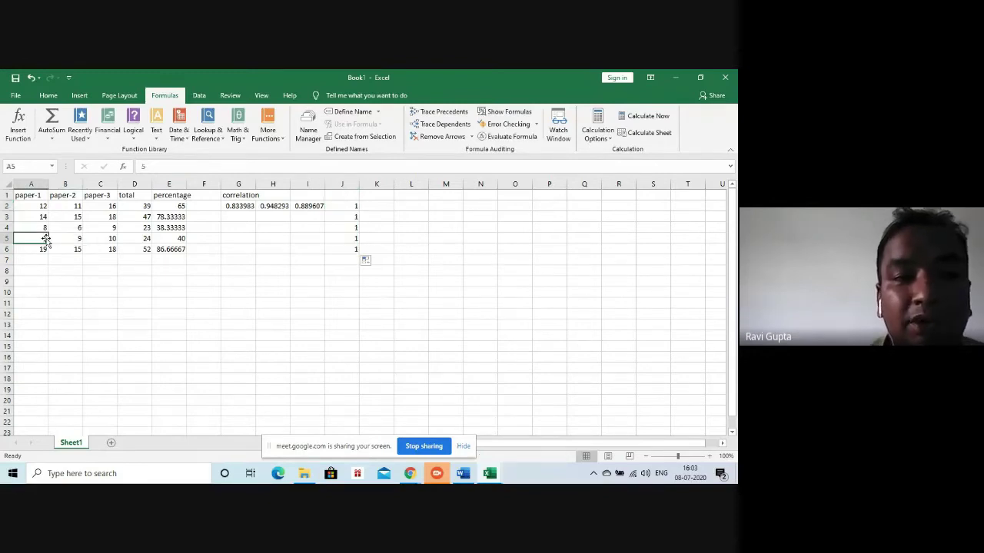
type("9")
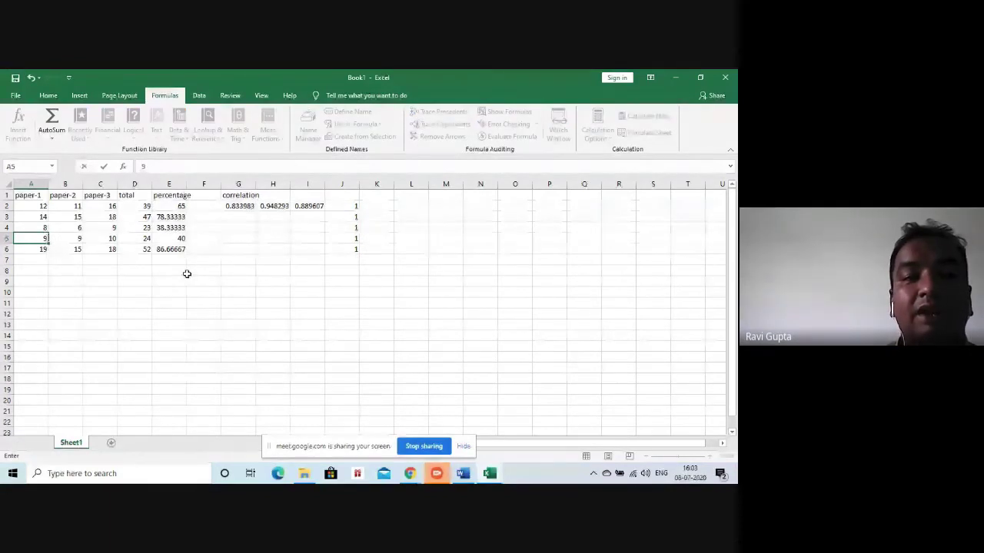
left_click(226, 260)
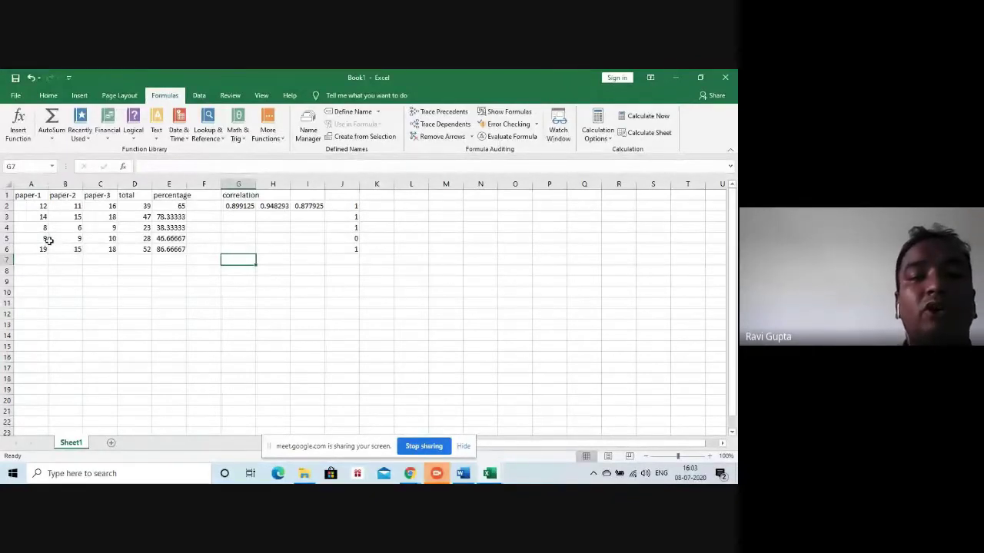
left_click(31, 78)
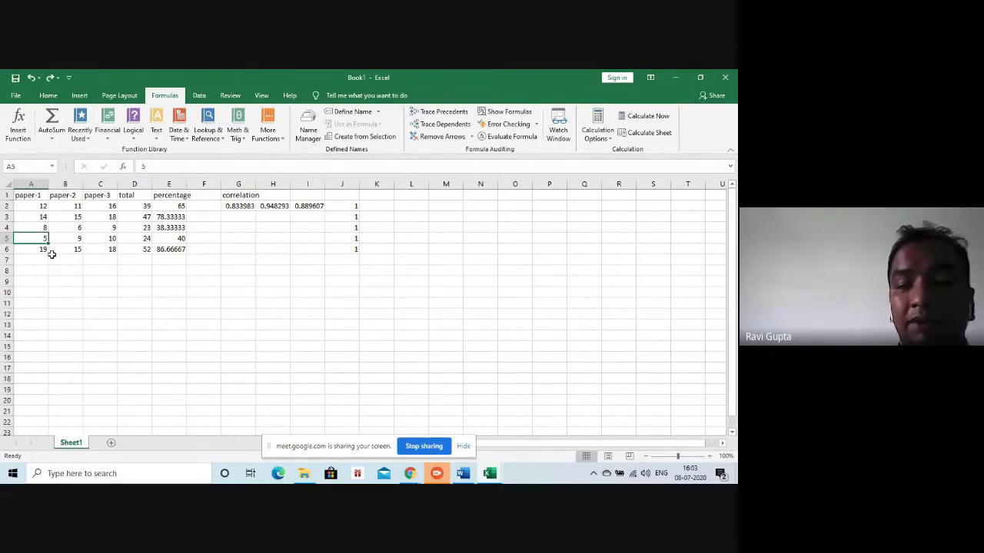
type("9")
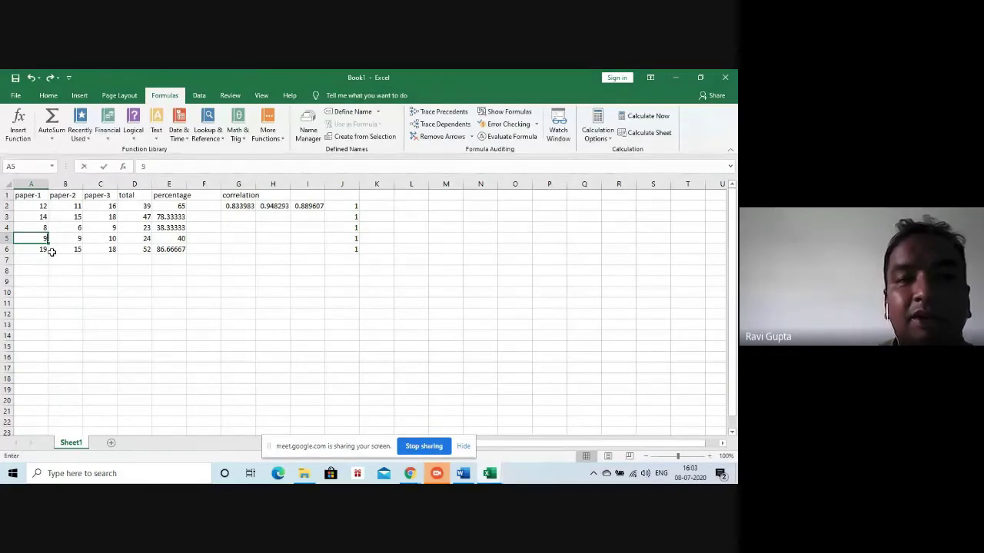
left_click(222, 238)
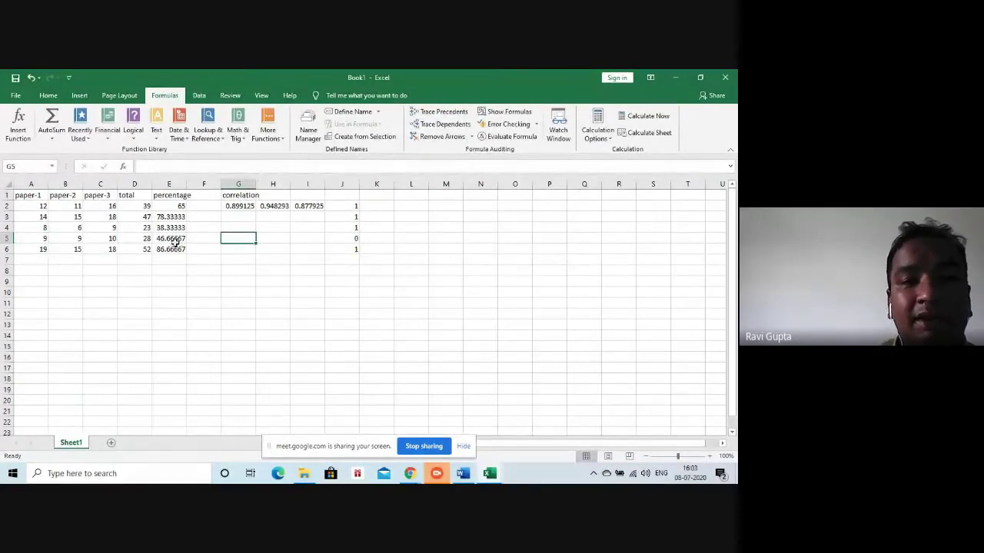
left_click(338, 240)
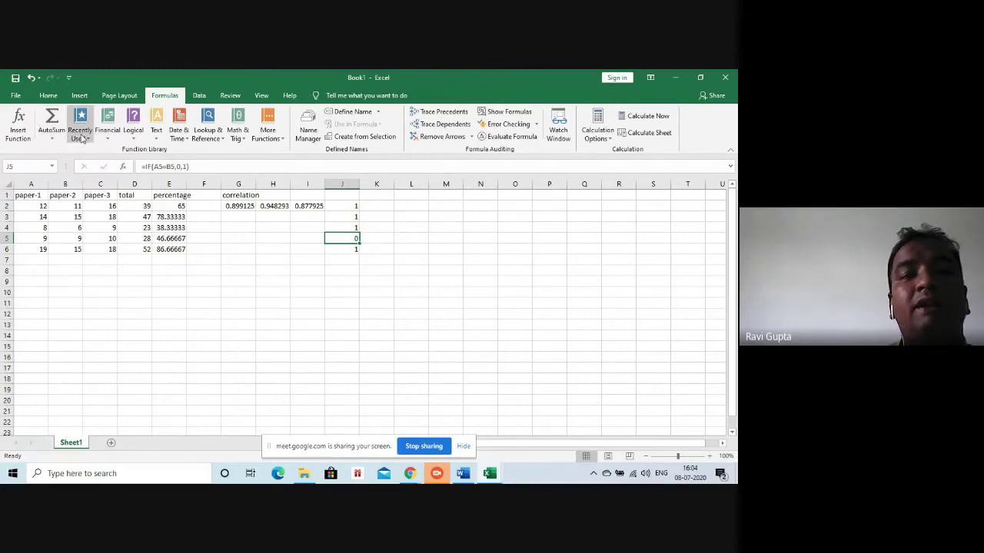
left_click(108, 131)
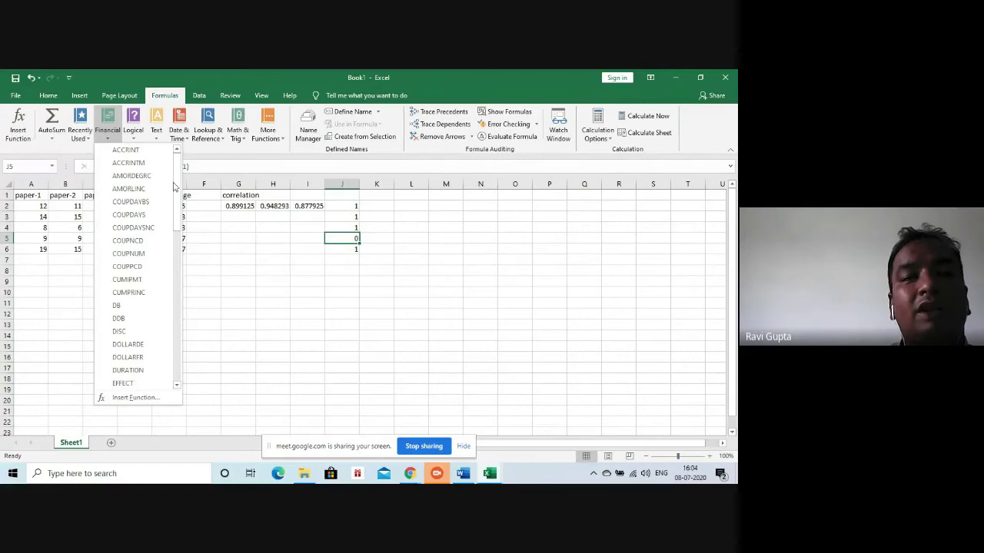
left_click(142, 115)
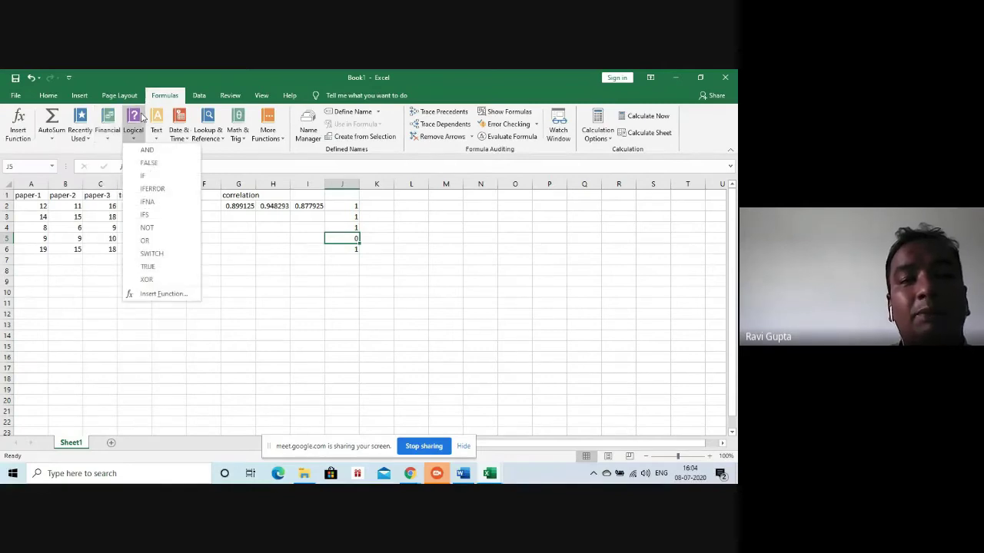
left_click(325, 258)
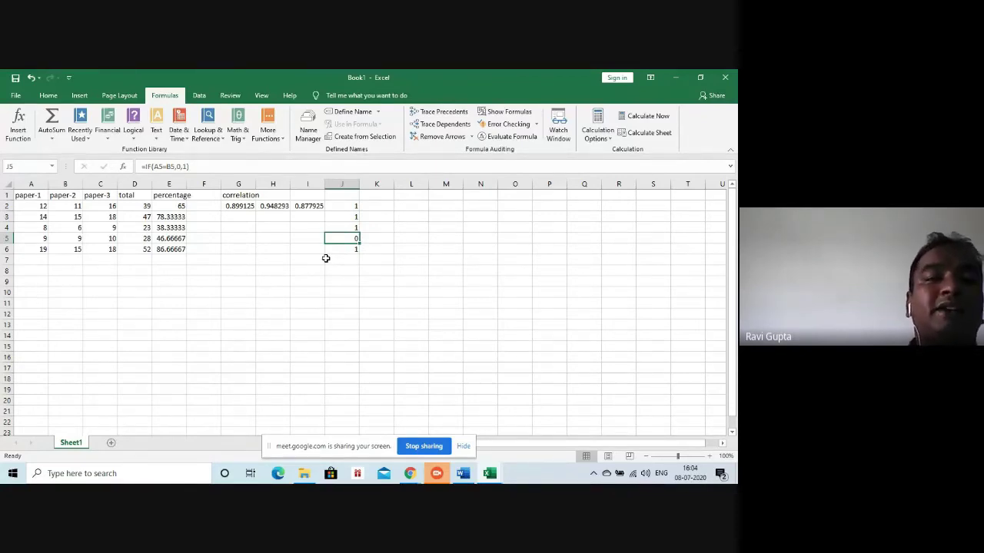
left_click(133, 129)
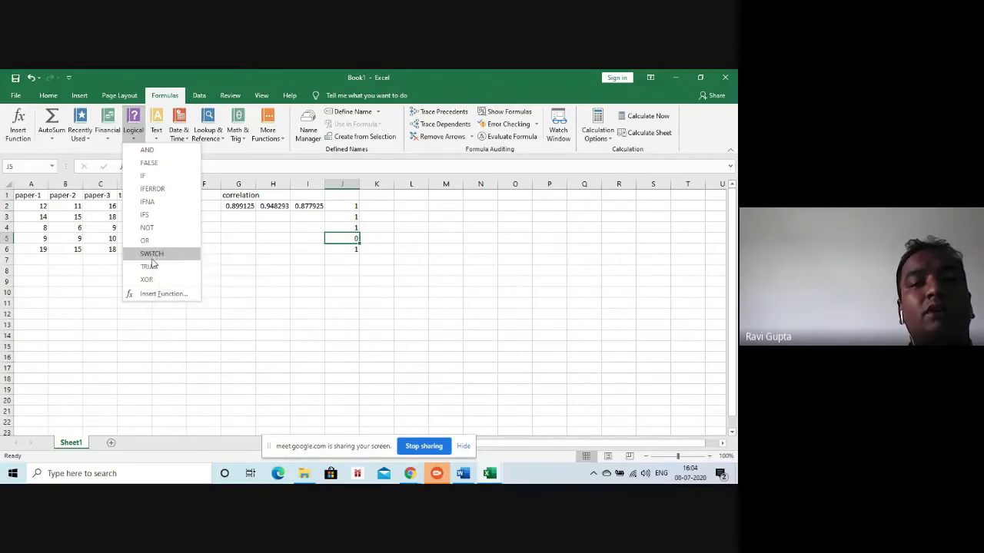
left_click(235, 228)
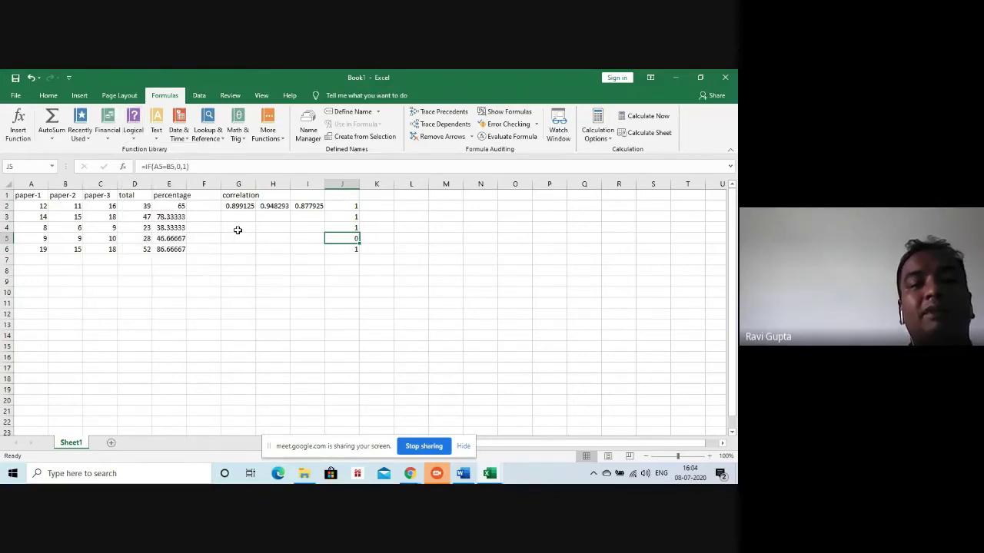
left_click(237, 231)
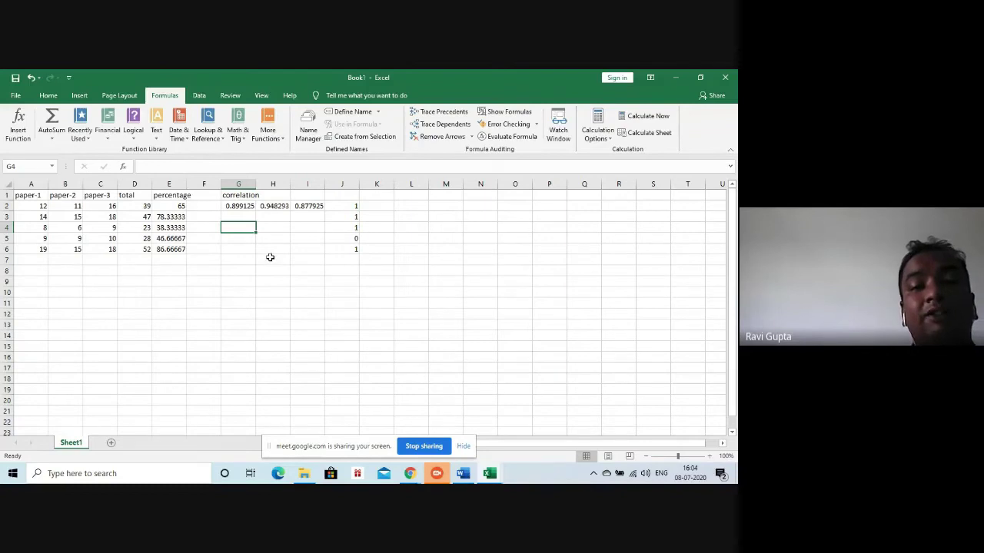
Read the detailed help for the AND logical function, then close the help window
left_click(266, 137)
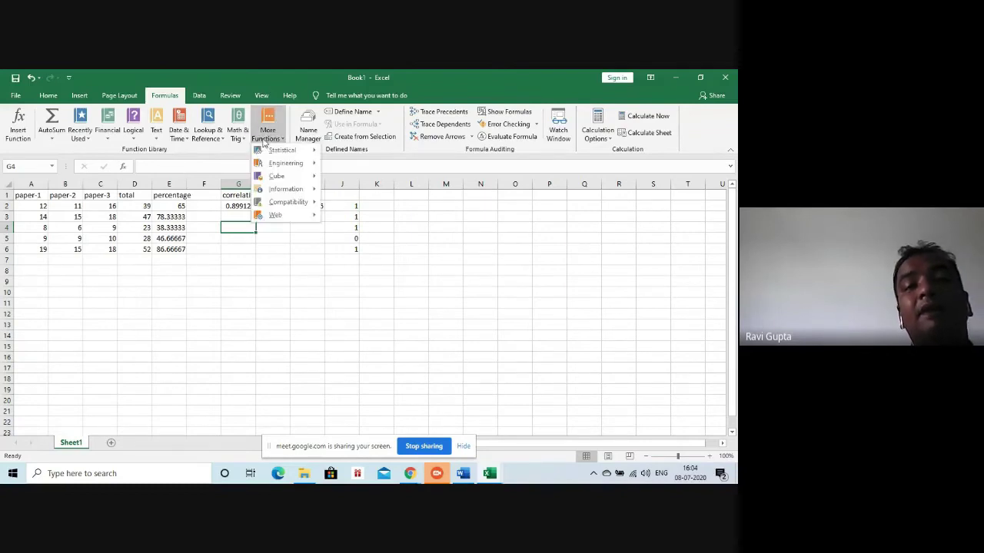
left_click(134, 131)
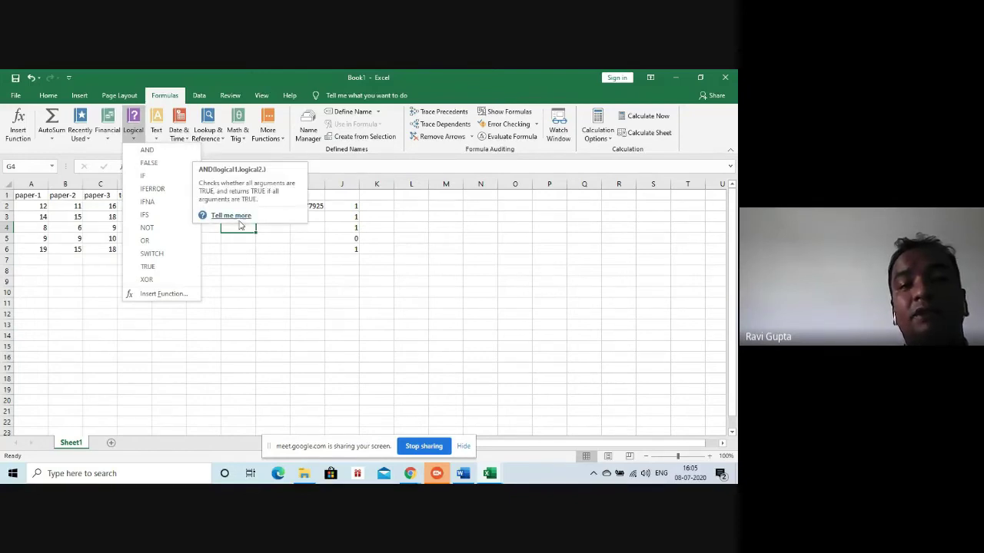
left_click(237, 216)
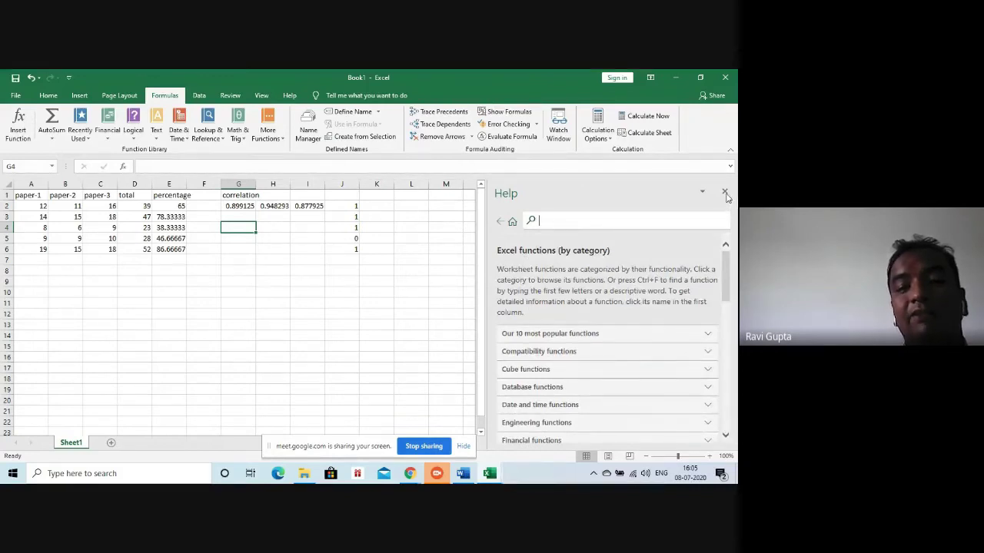
left_click(724, 191)
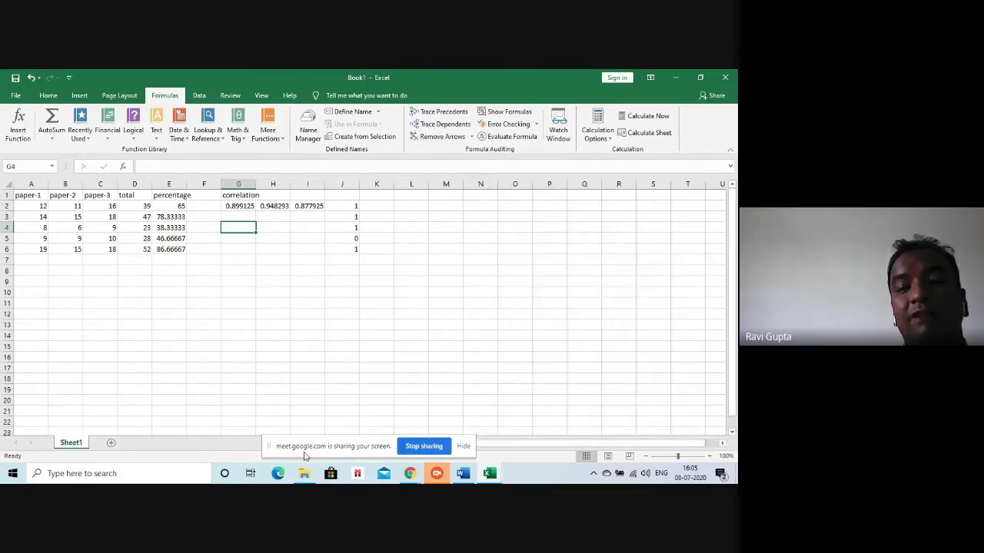
Close the JioMeet app and switch to the Chrome window with the form responses
left_click(444, 479)
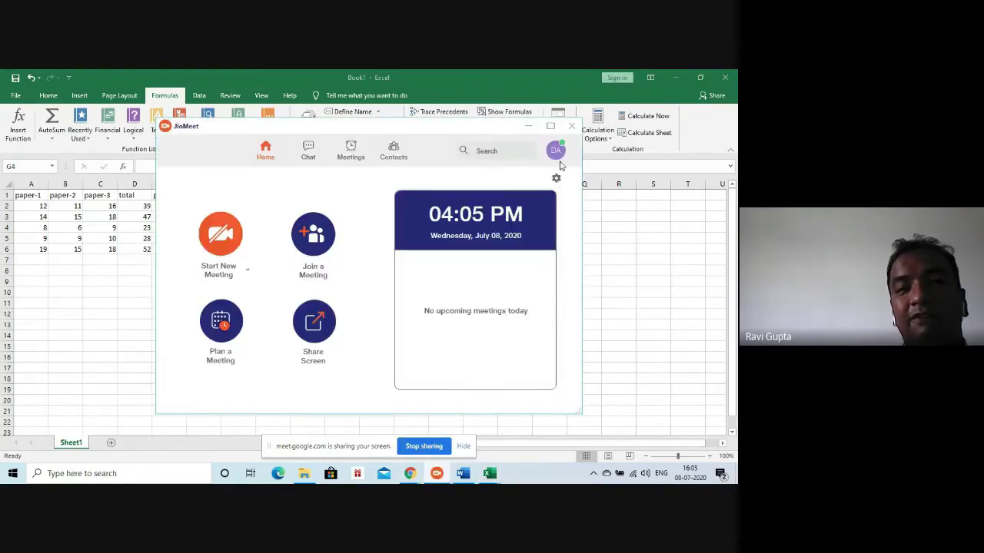
left_click(572, 126)
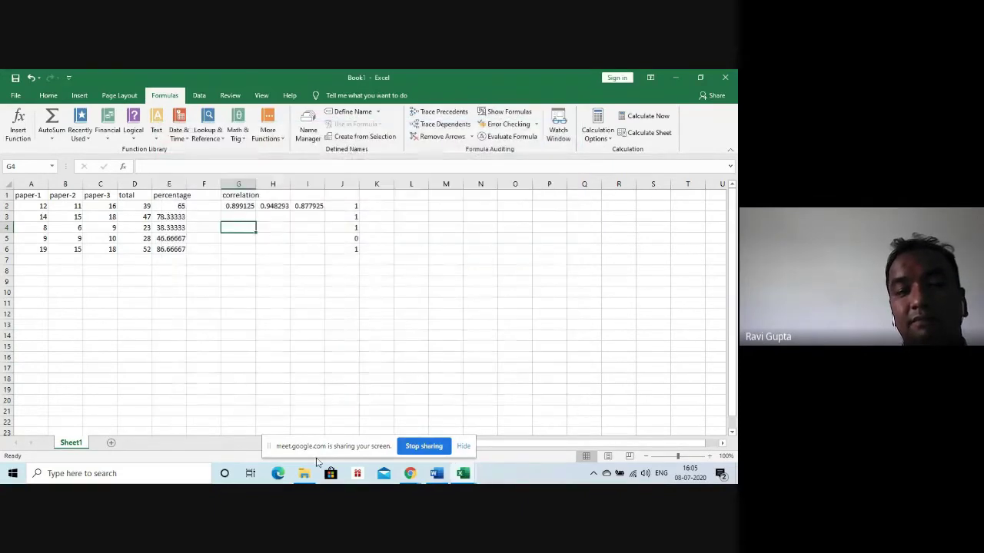
mouse_move(412, 476)
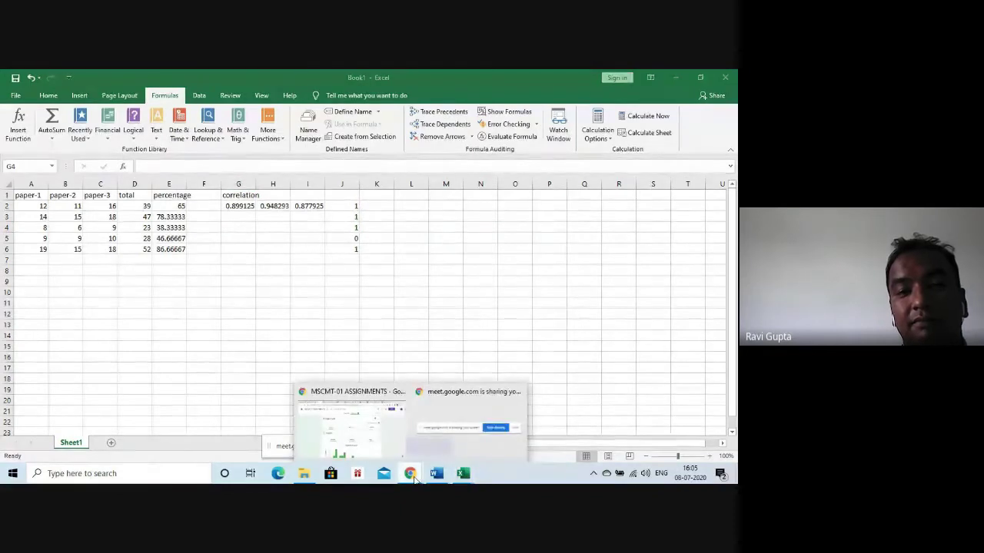
left_click(352, 443)
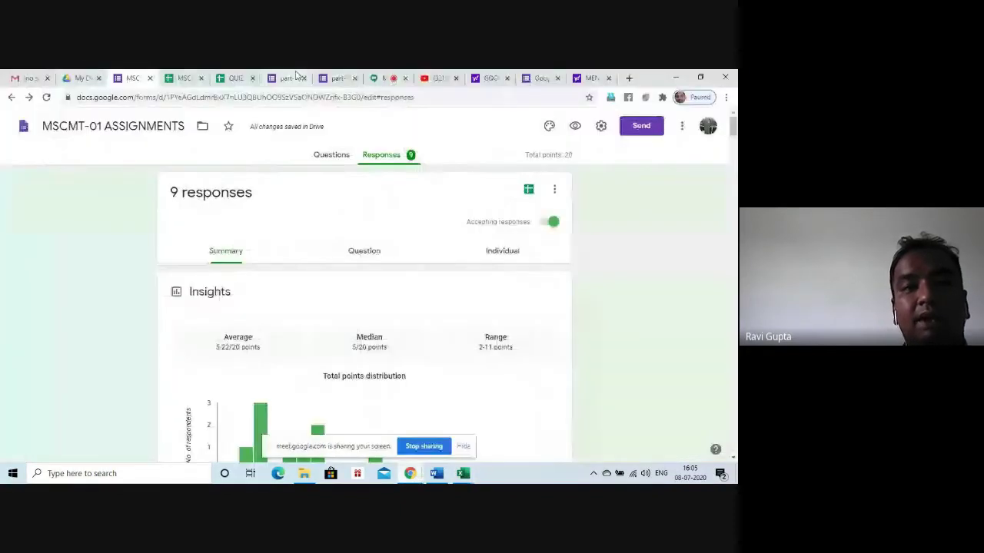
Check the Google Meet presentation, then open a new blank browser tab
left_click(373, 79)
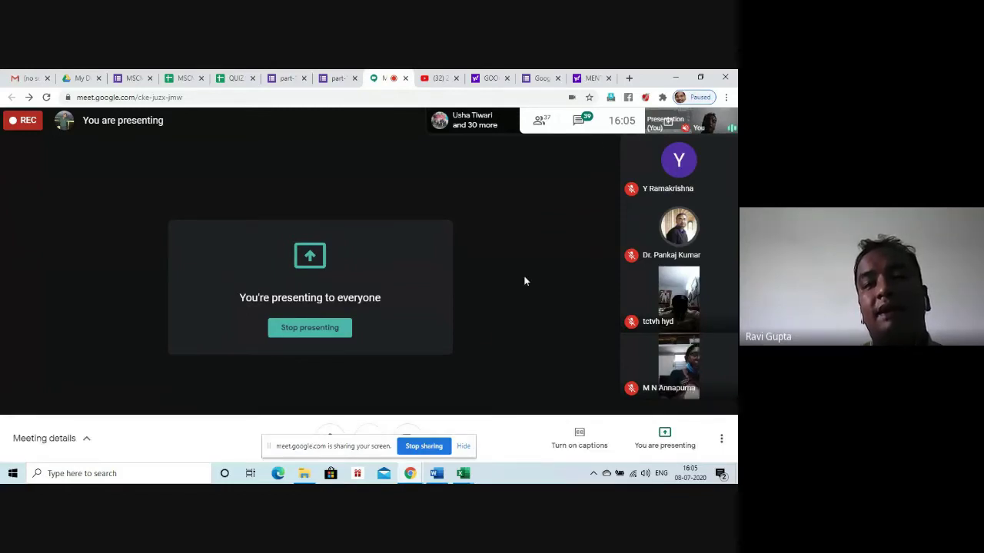
left_click(629, 78)
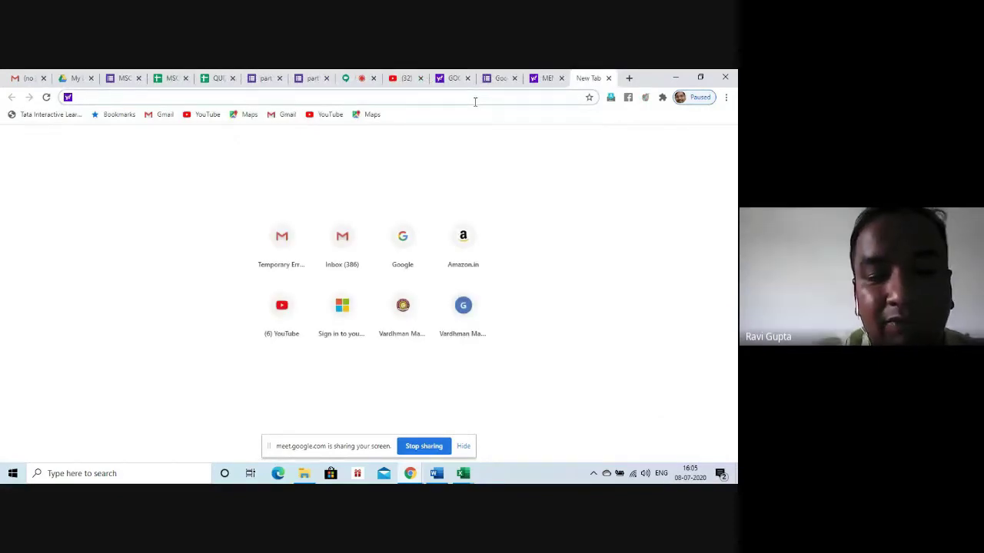
Search the web for 'meet attendance' and open its Chrome Web Store result
type("meet a")
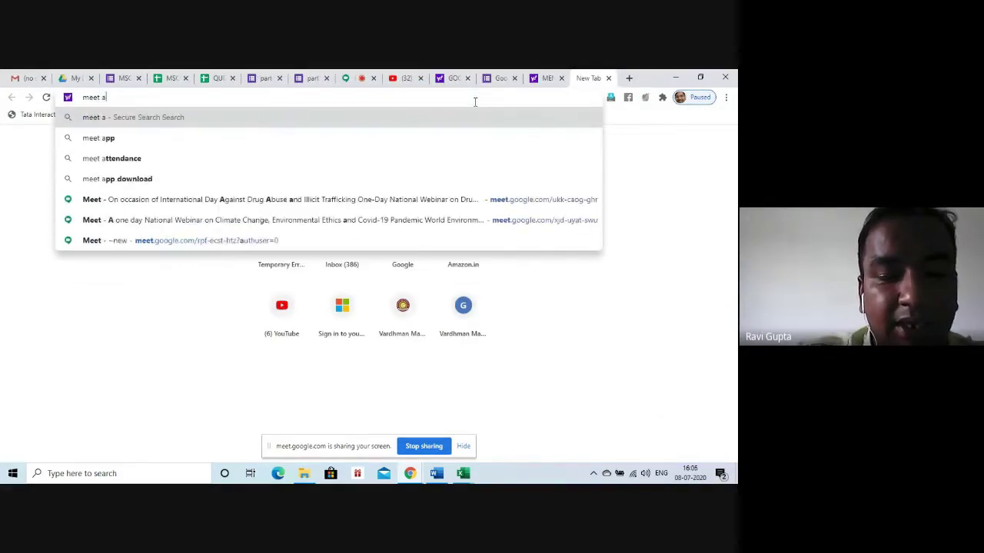
type("ttendance")
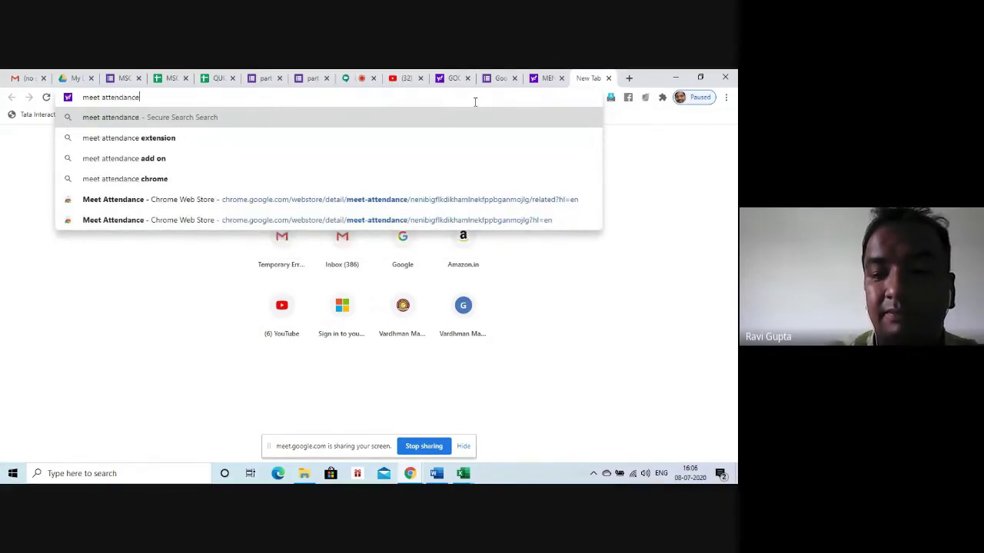
key("Return")
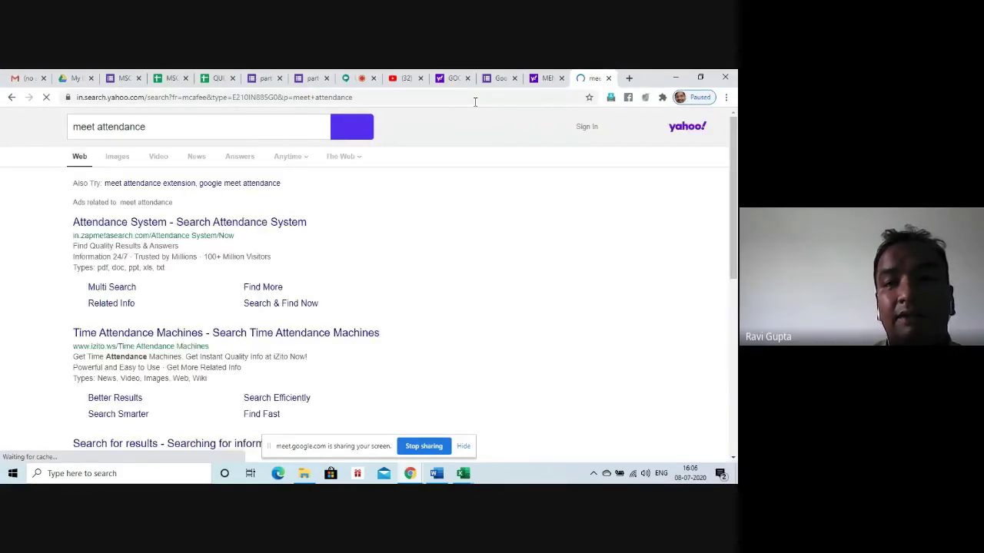
scroll(75, 212, "down", 5)
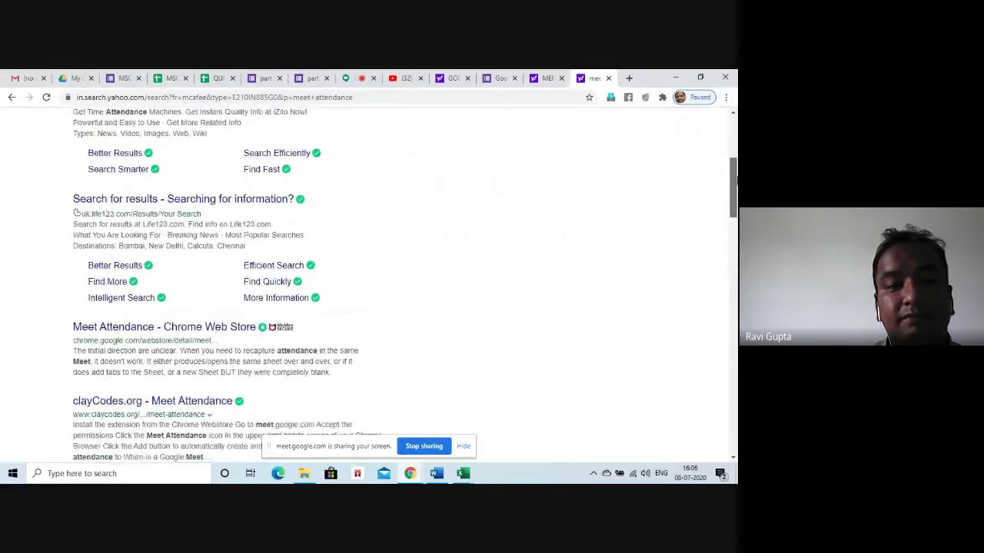
left_click(110, 325)
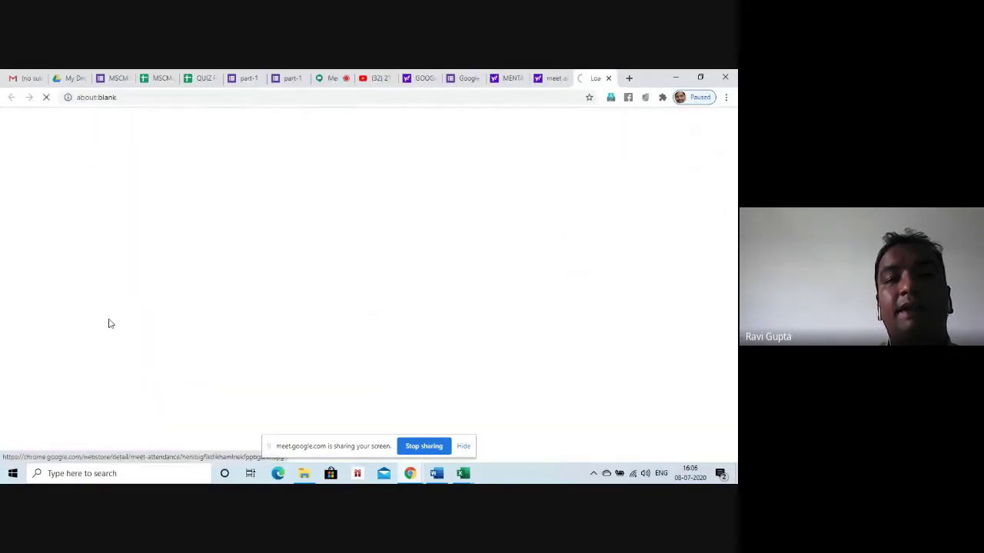
Close the three leftover search result tabs
left_click(522, 80)
left_click(522, 80)
left_click(523, 80)
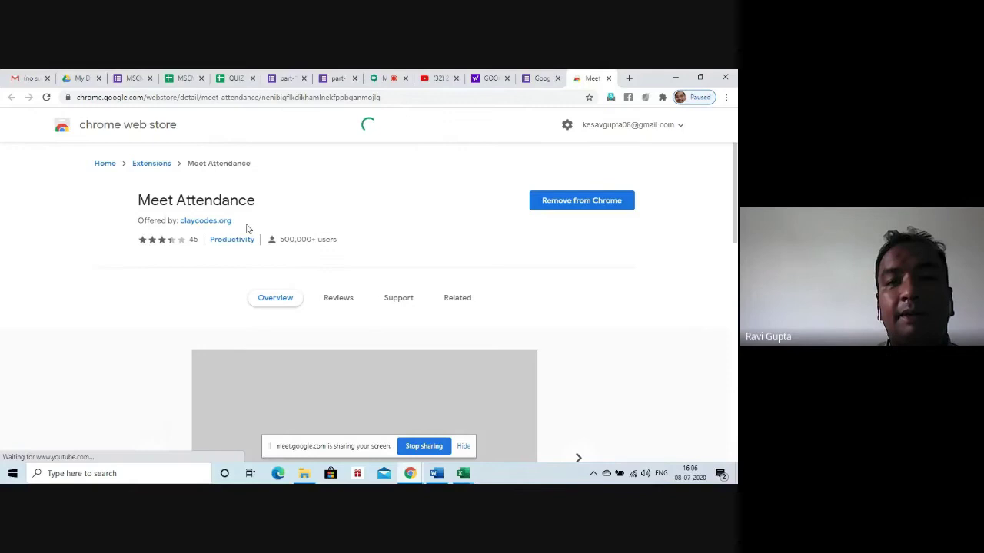
Remove the Meet Attendance extension from Chrome, then add it back
left_click(572, 207)
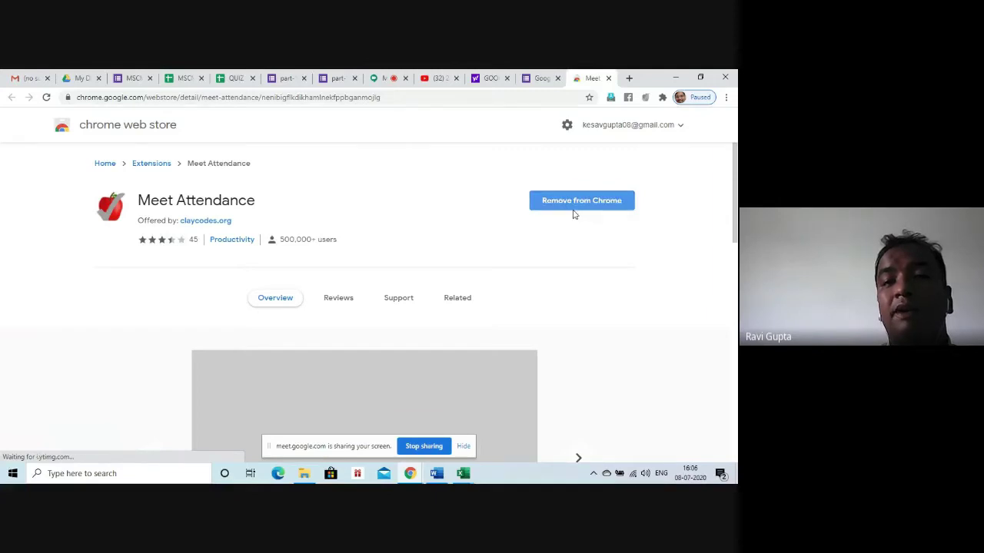
left_click(582, 166)
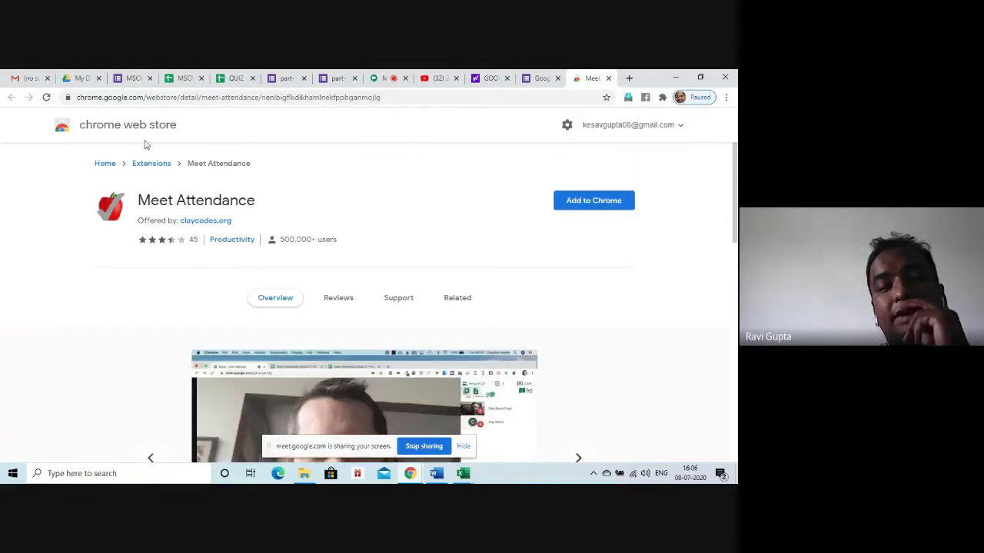
left_click(599, 204)
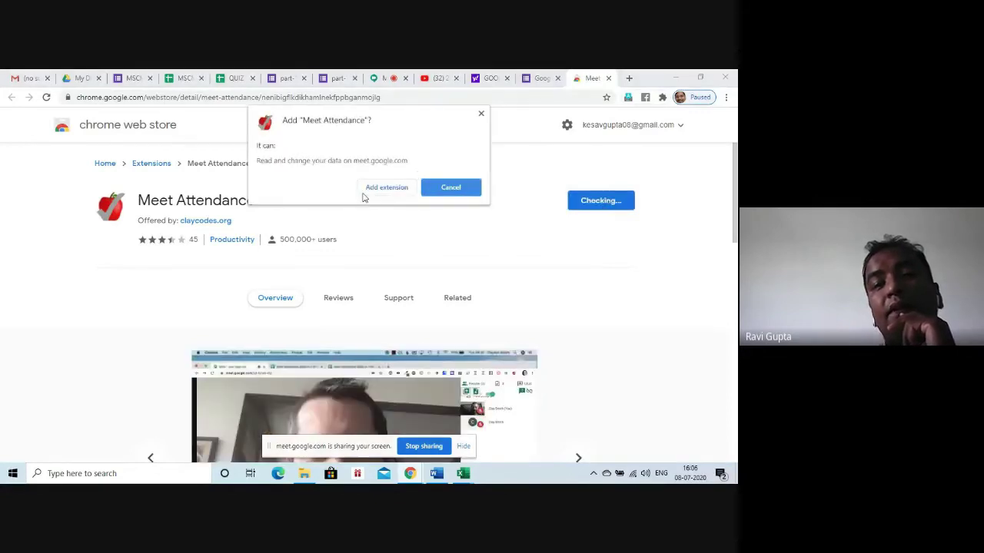
left_click(374, 195)
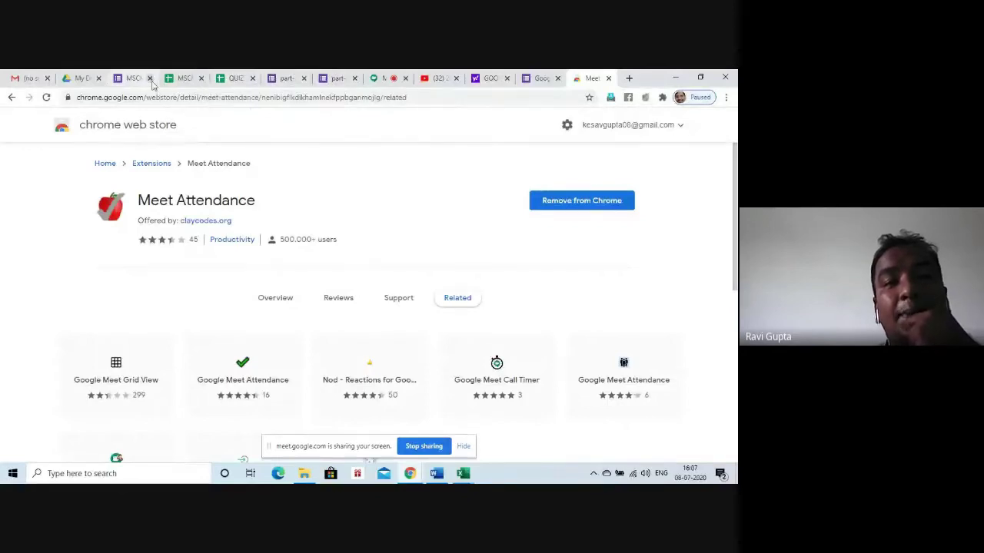
Check the meeting and the Meet Attendance store page, then view the MSCMT-01 ASSIGNMENTS responses summary
left_click(374, 79)
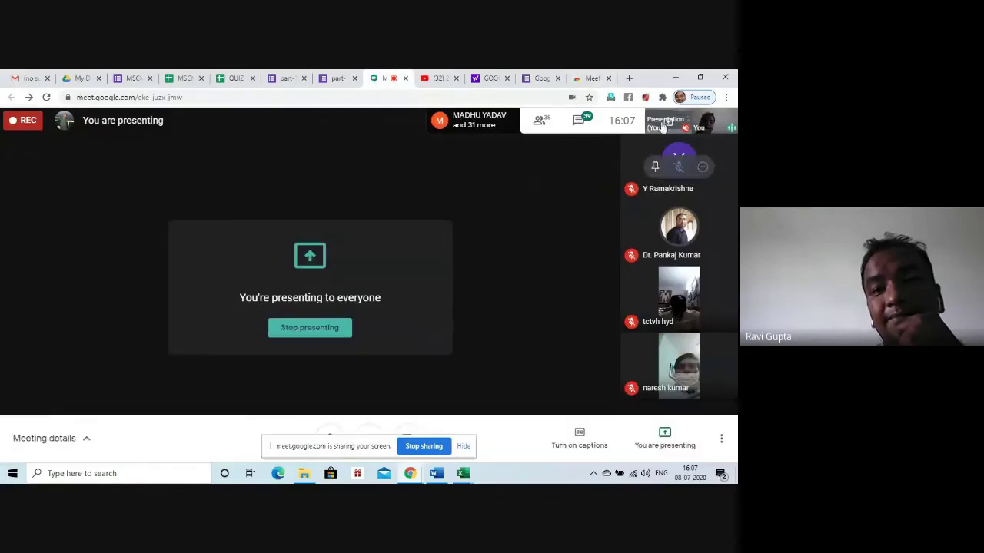
right_click(644, 97)
left_click(646, 114)
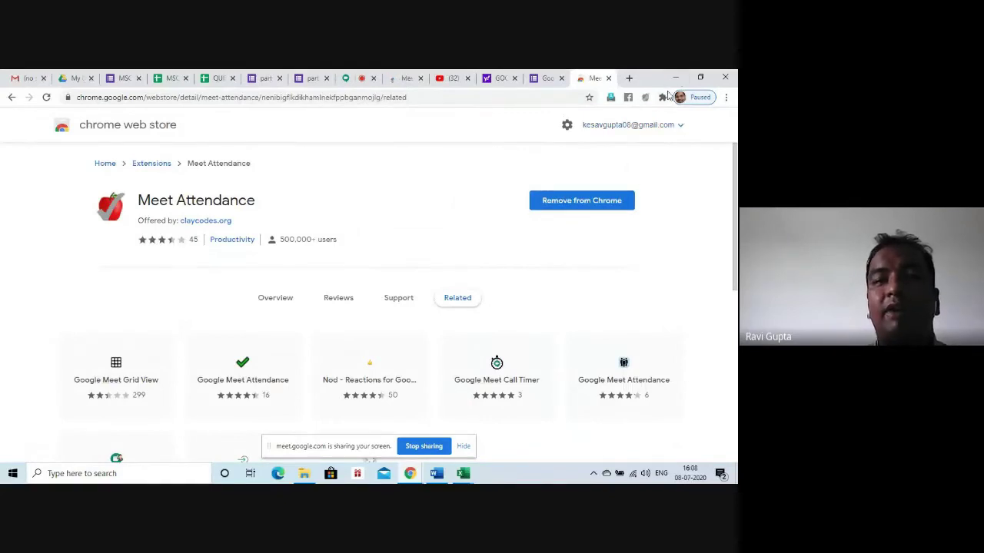
left_click(127, 79)
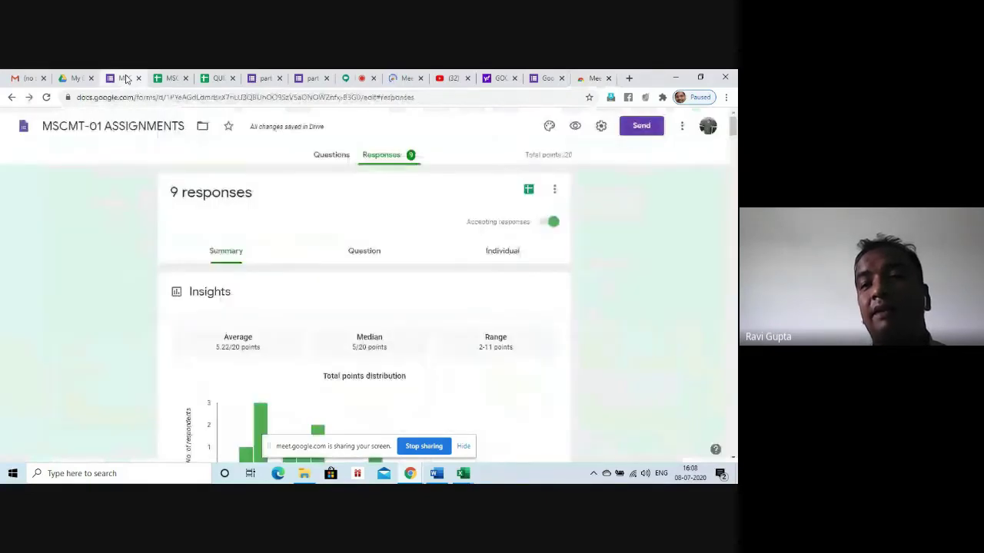
left_click(352, 78)
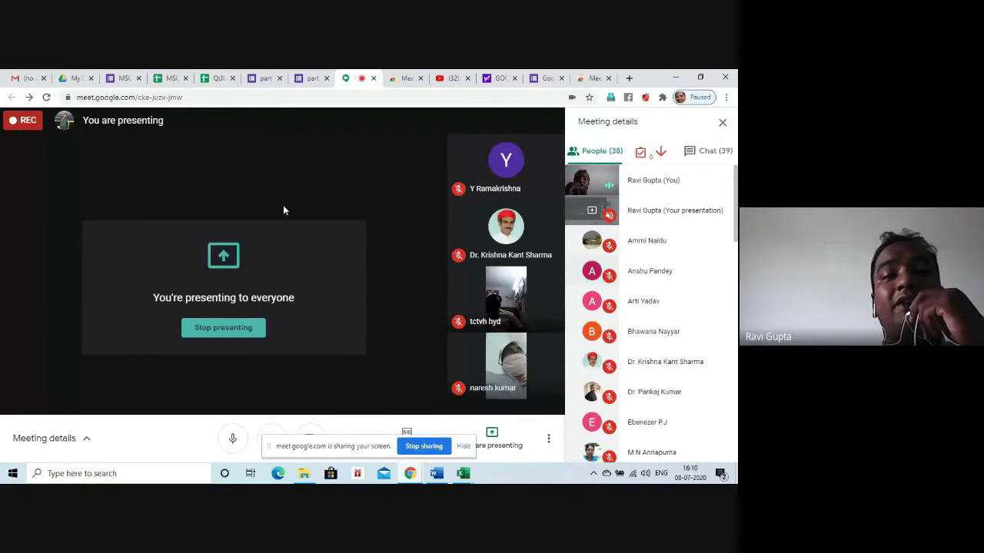
left_click(125, 79)
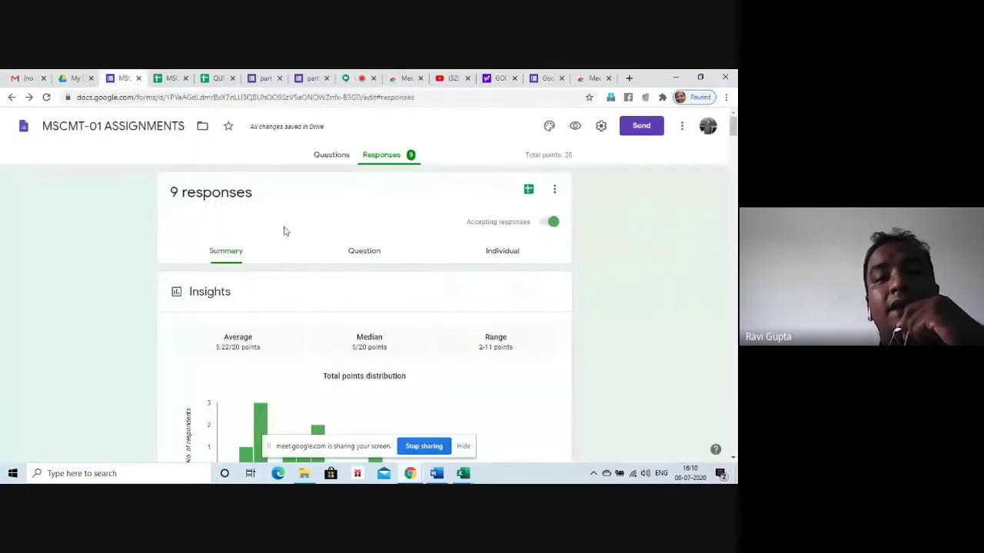
left_click(329, 165)
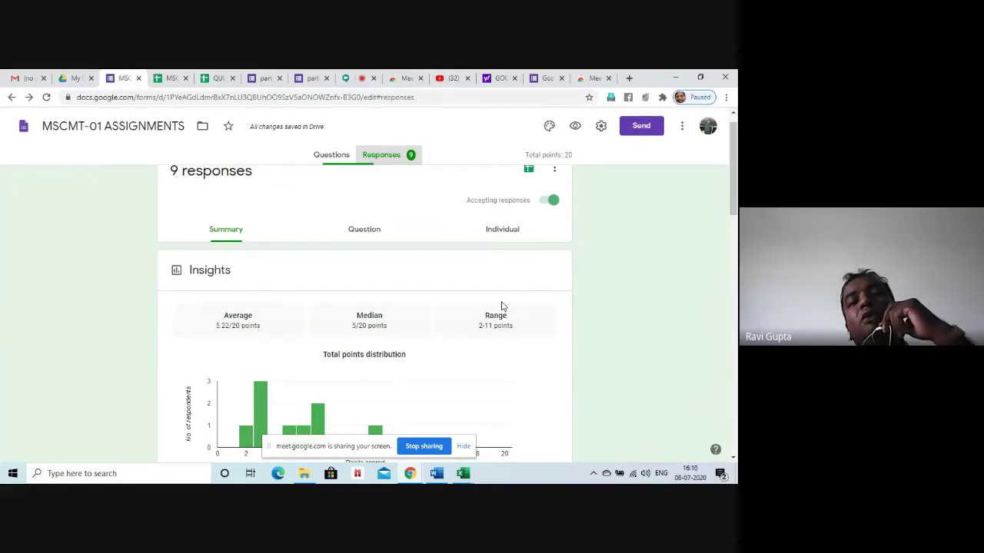
scroll(501, 306, "down", 3)
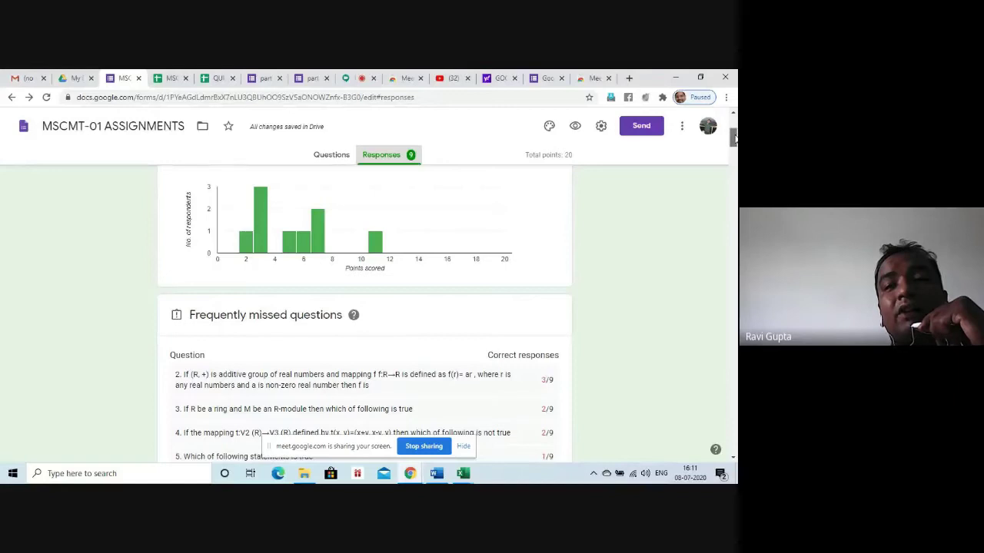
left_click_drag(733, 136, 729, 109)
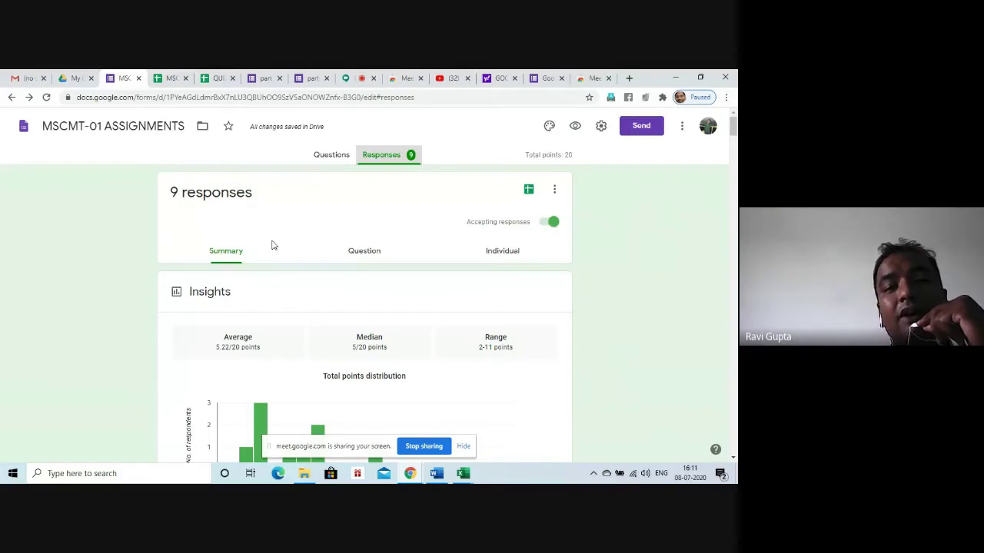
Set response receipts to 'If respondent requests it' and turn off 'Show link to submit another response'
left_click(599, 128)
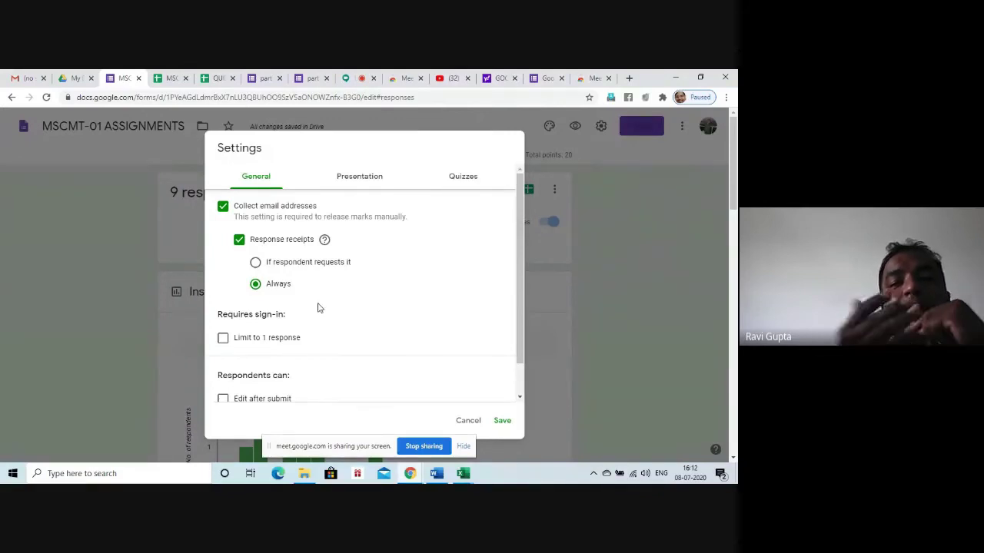
left_click(255, 263)
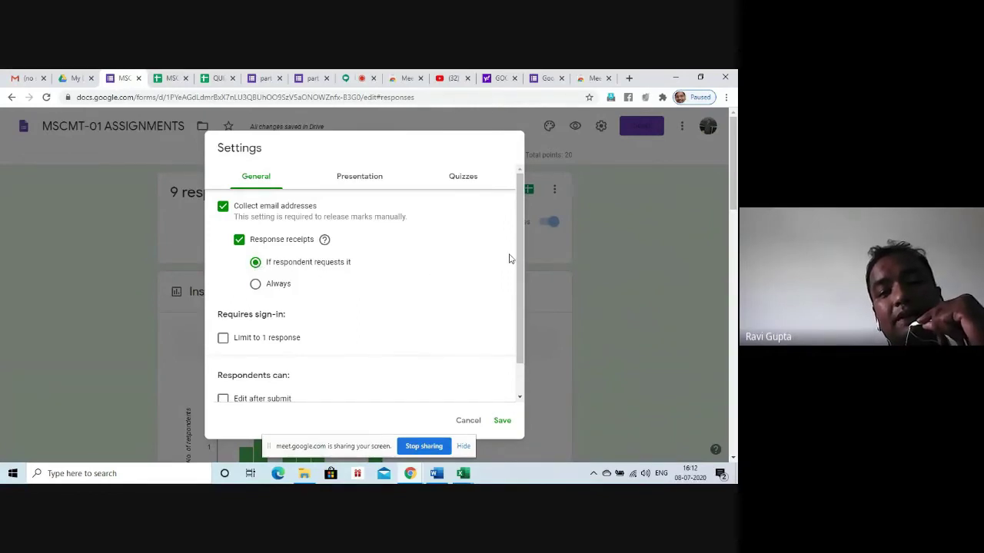
left_click(379, 177)
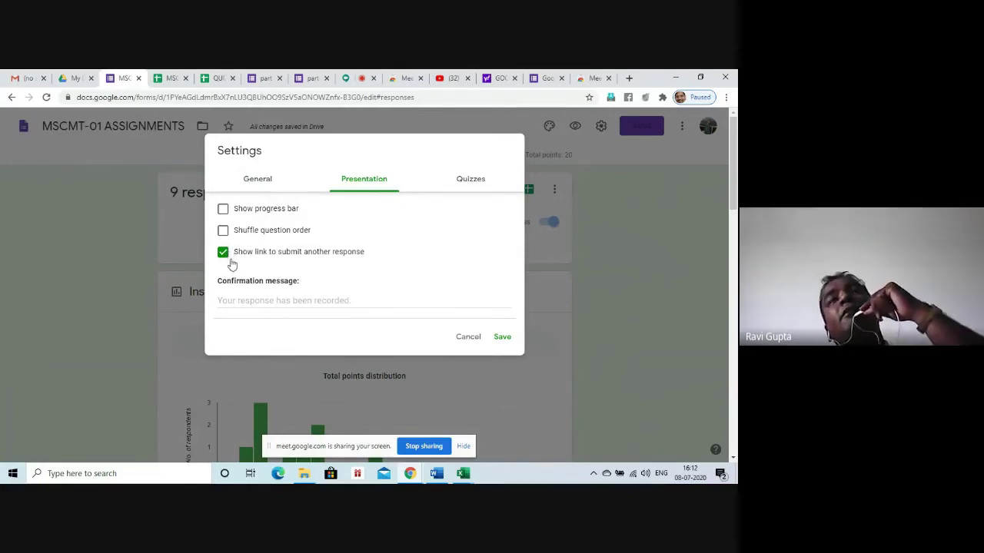
left_click(223, 254)
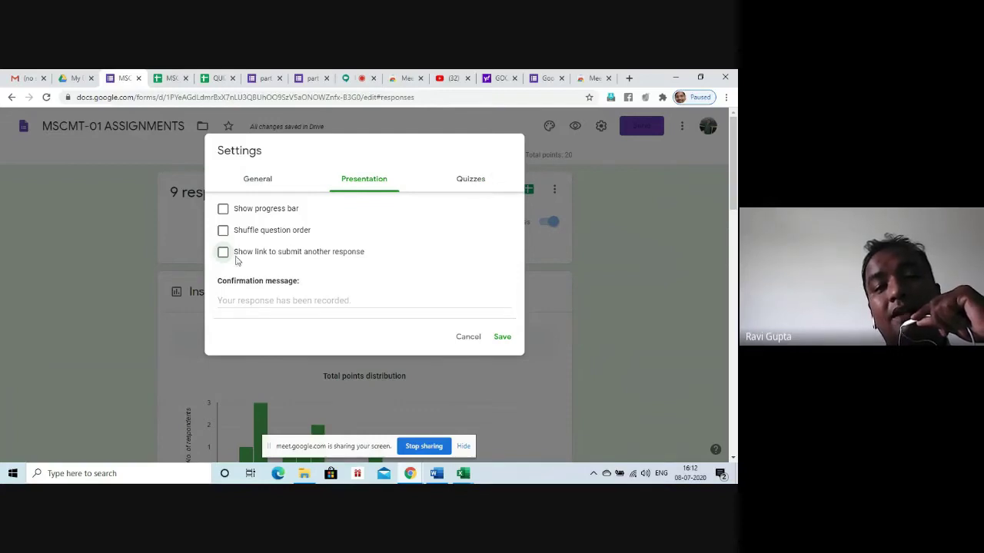
left_click(466, 189)
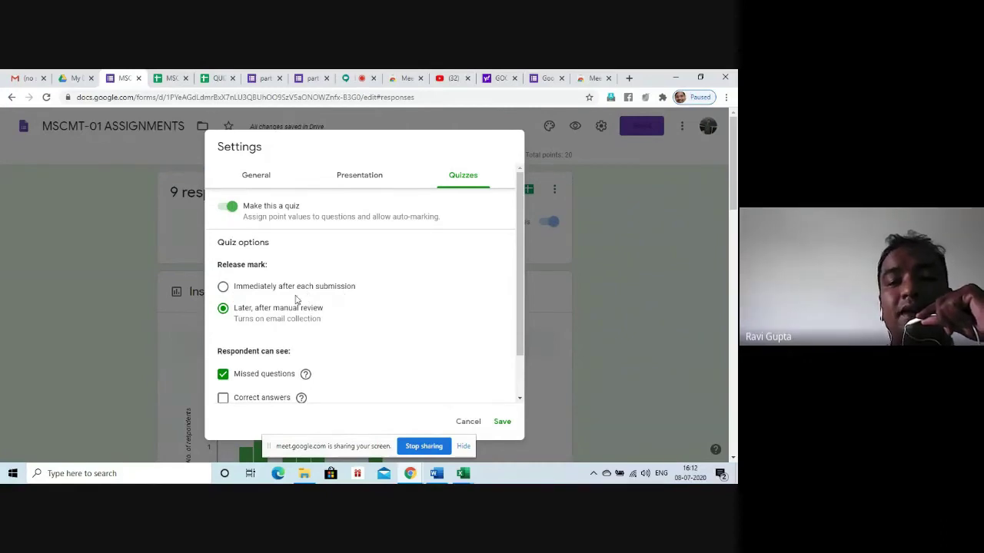
Release quiz marks 'Immediately after each submission' and let respondents see the correct answers
left_click(223, 288)
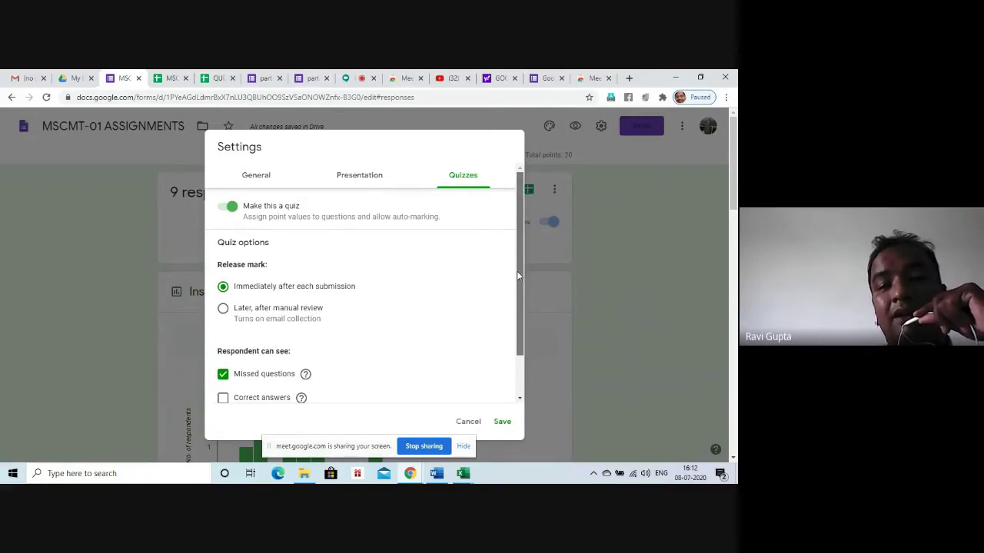
scroll(511, 307, "down", 2)
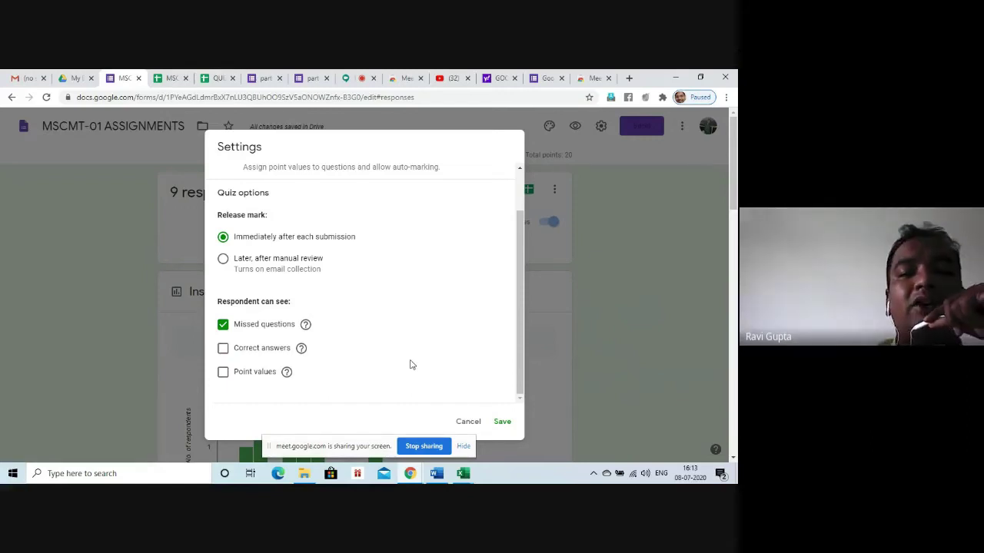
left_click(223, 348)
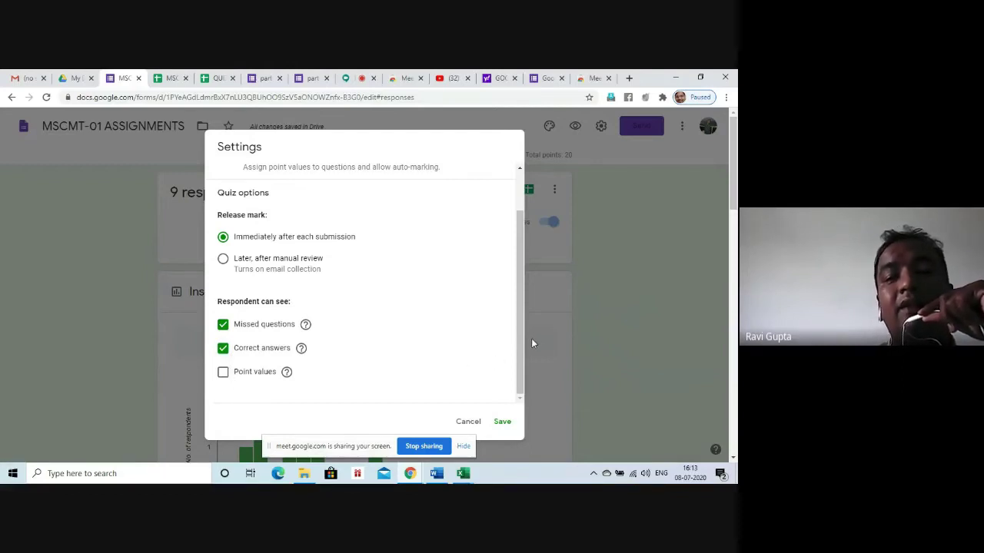
left_click_drag(521, 335, 542, 345)
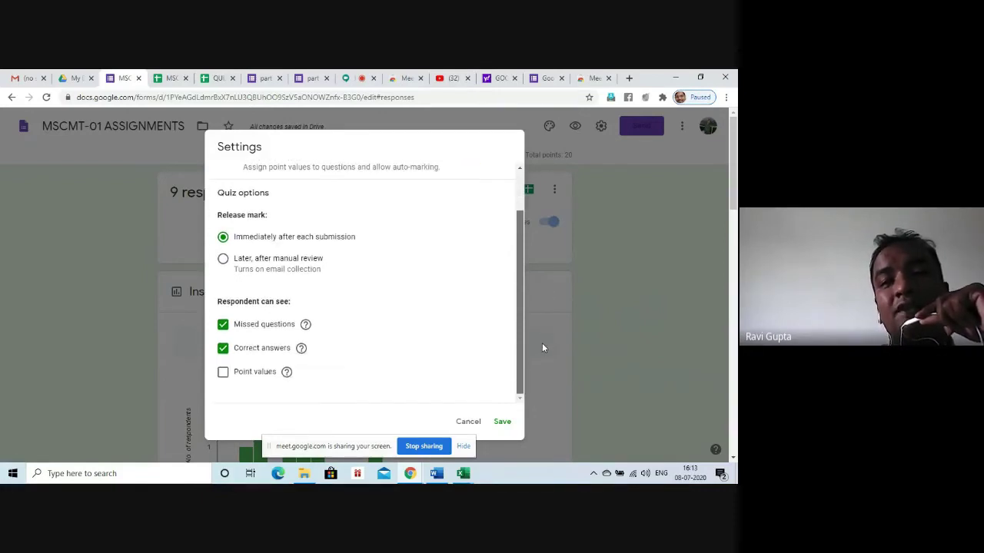
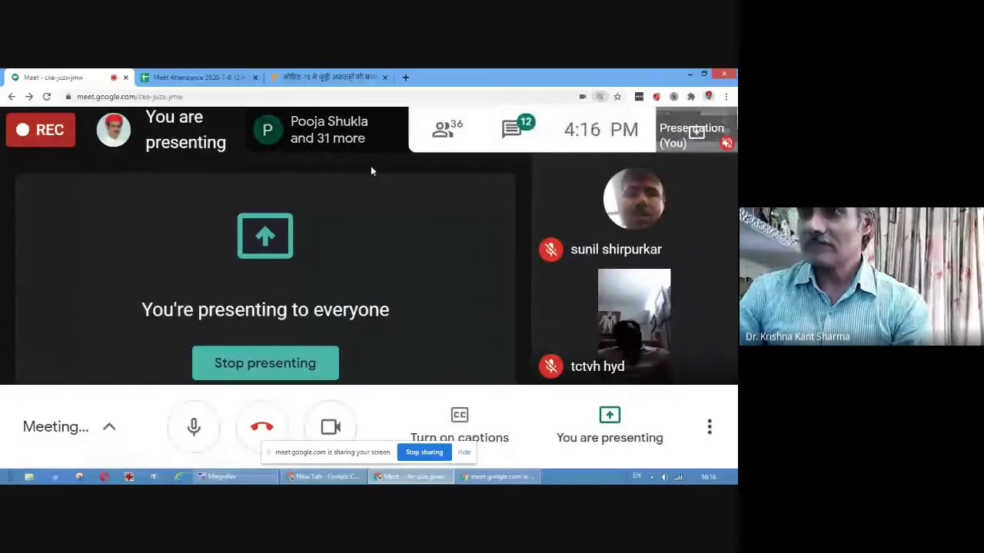
Zoom in the Meet page, show the people list, and export attendance to the 'Meet Attendance 2020-7-8 12:46' sheet
key("ctrl+plus")
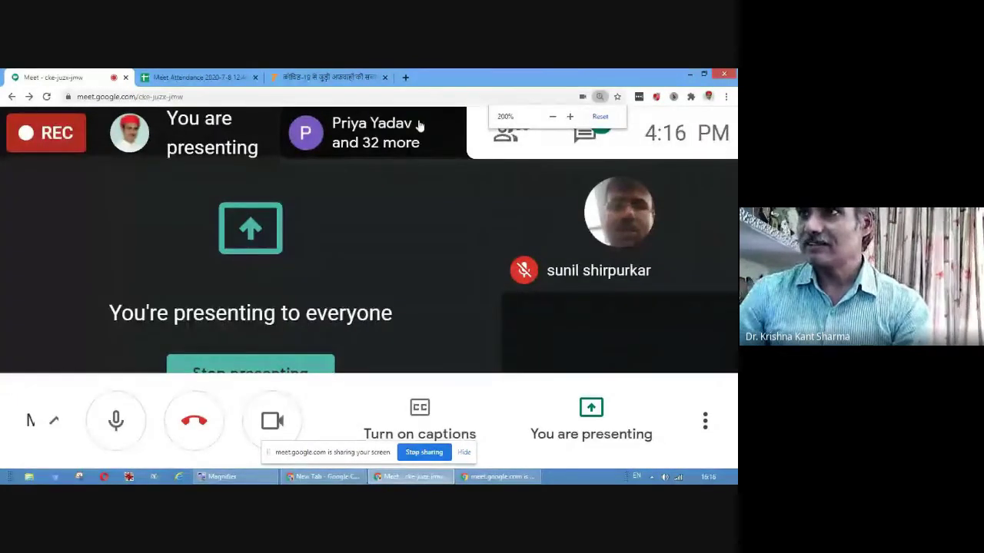
left_click(501, 148)
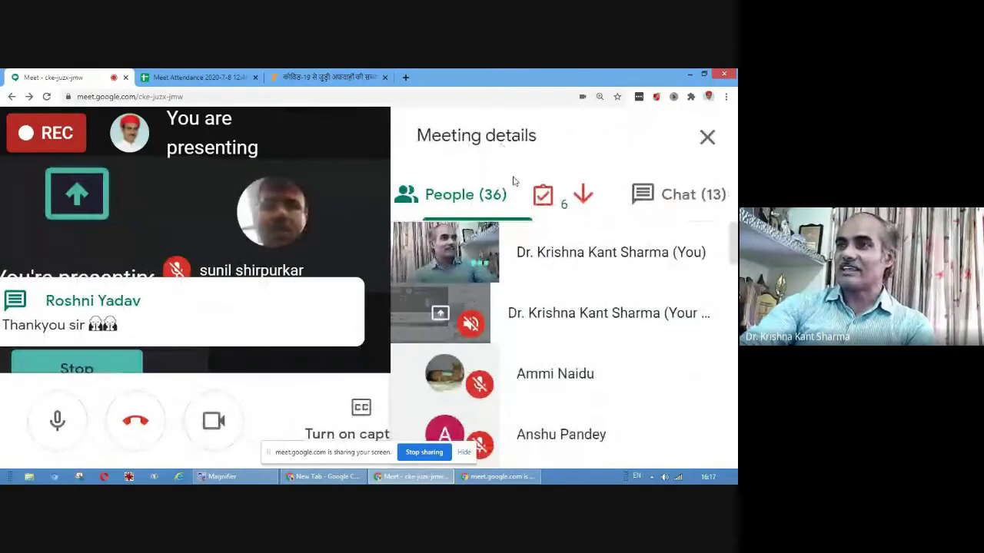
mouse_move(549, 196)
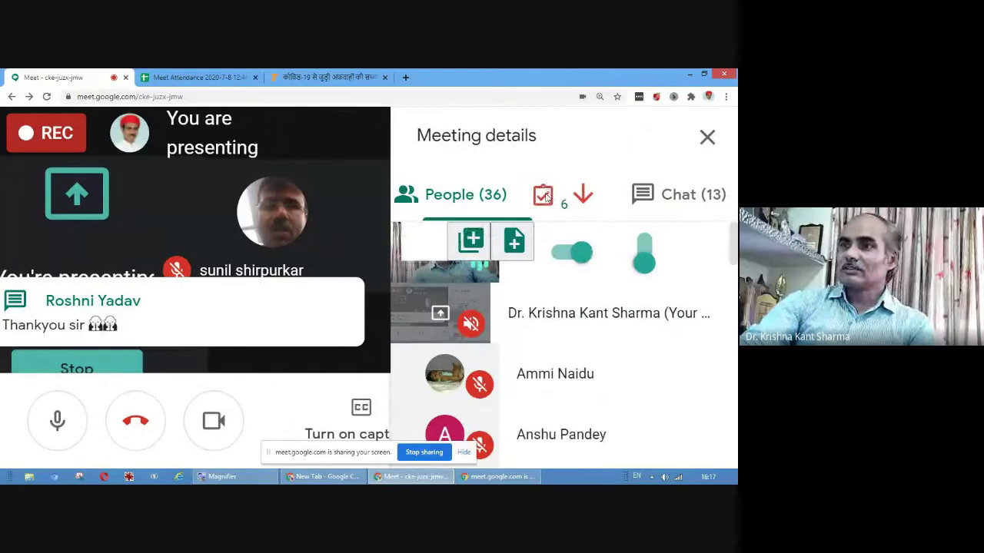
left_click(544, 198)
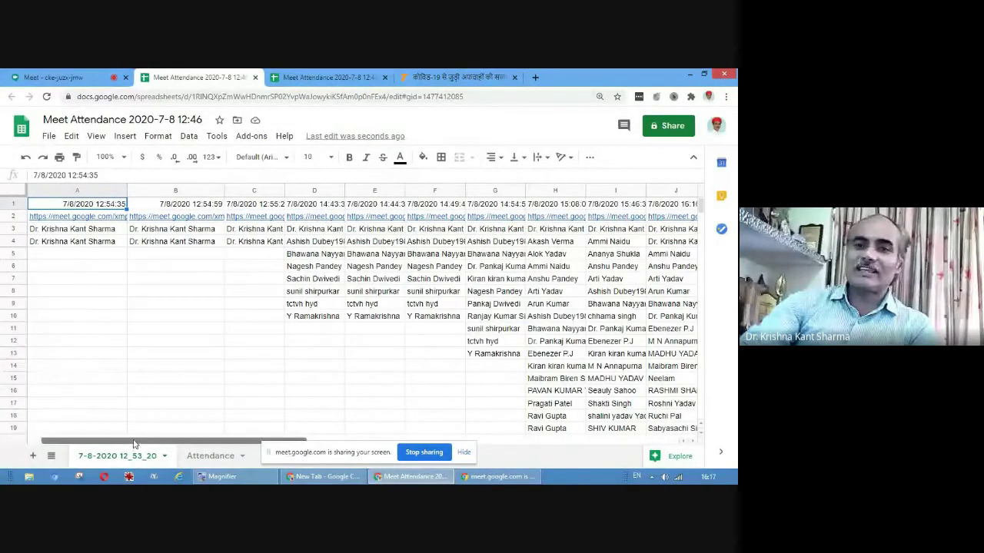
Scroll the sheet right and widen columns D and E for full timestamps and H for full names
left_click_drag(142, 444, 217, 444)
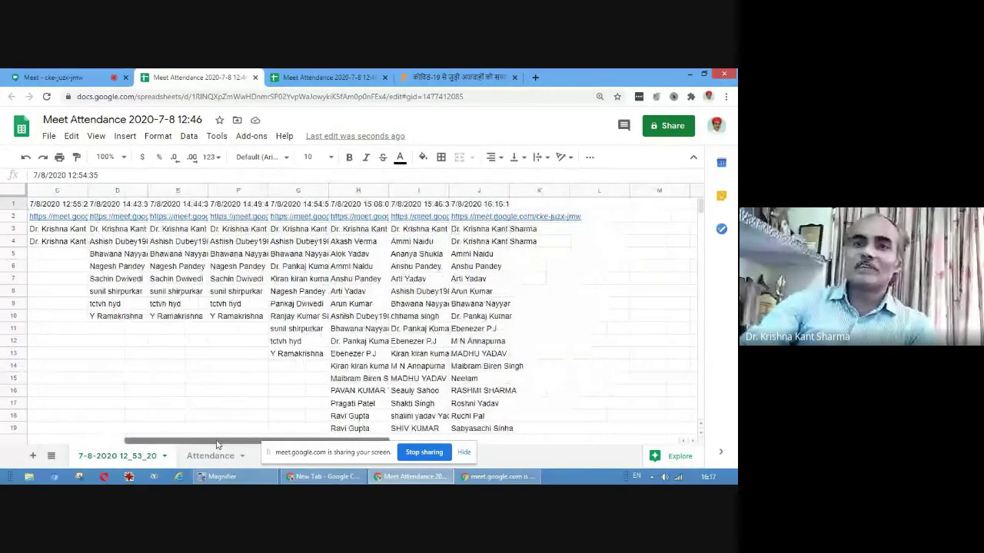
left_click(129, 191)
left_click_drag(146, 192, 193, 192)
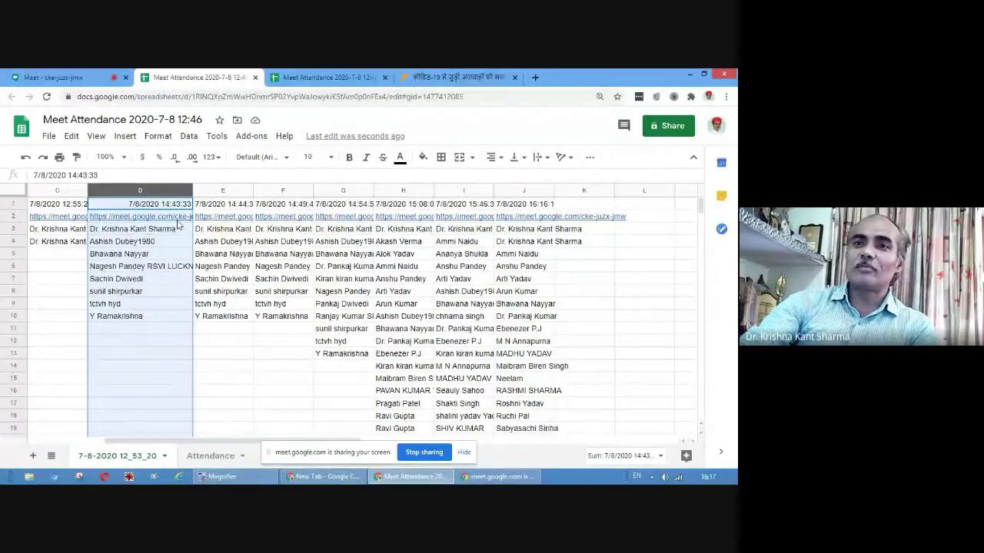
mouse_move(123, 225)
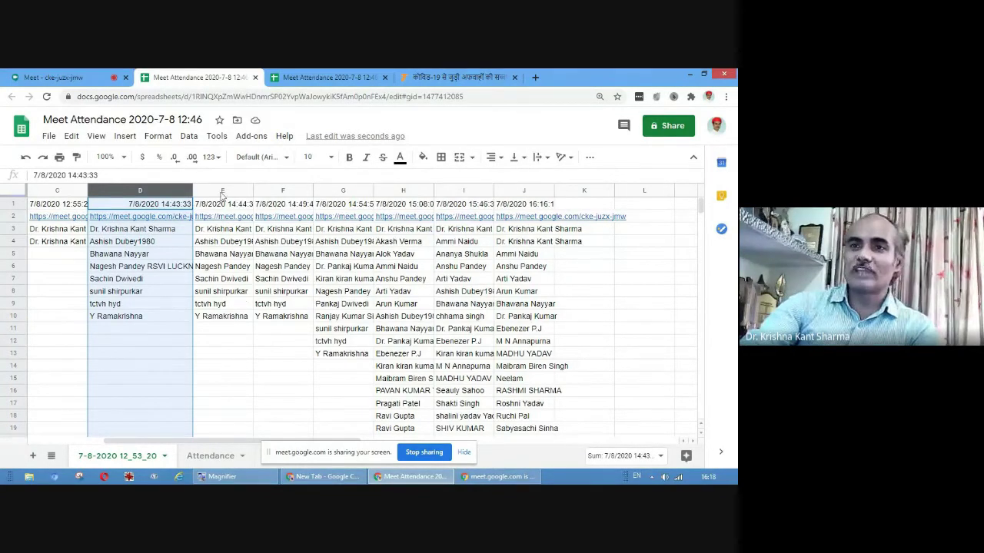
left_click(235, 191)
left_click_drag(252, 191, 281, 192)
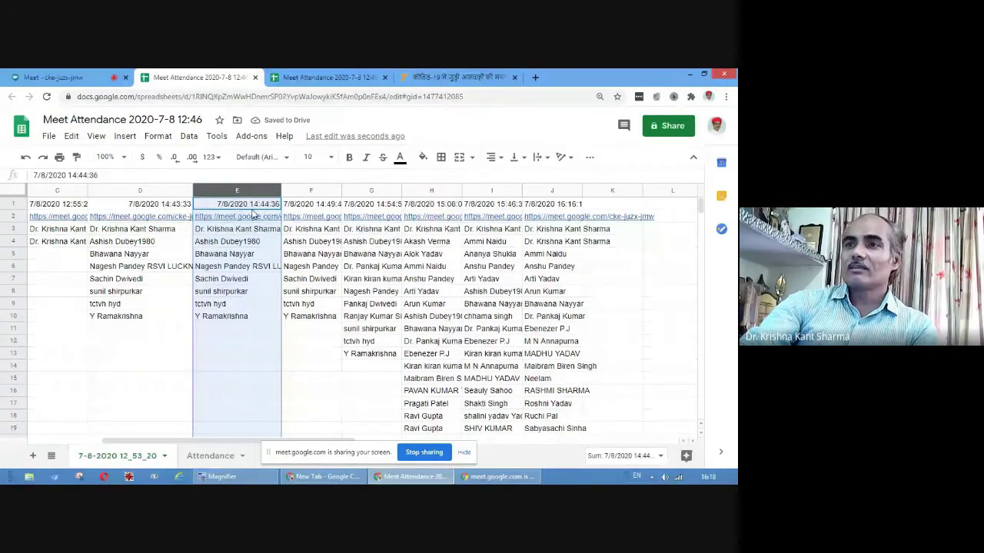
left_click(445, 190)
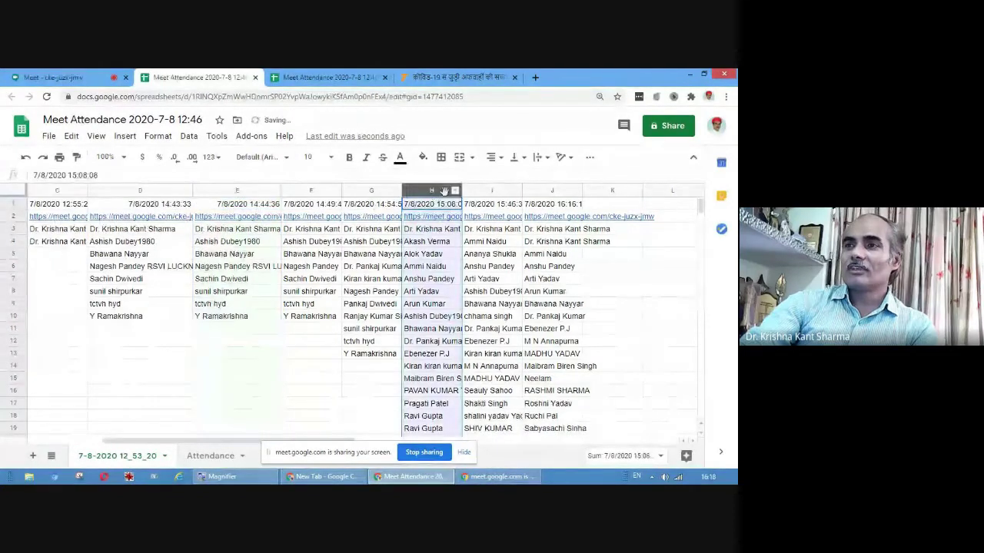
left_click_drag(461, 191, 500, 190)
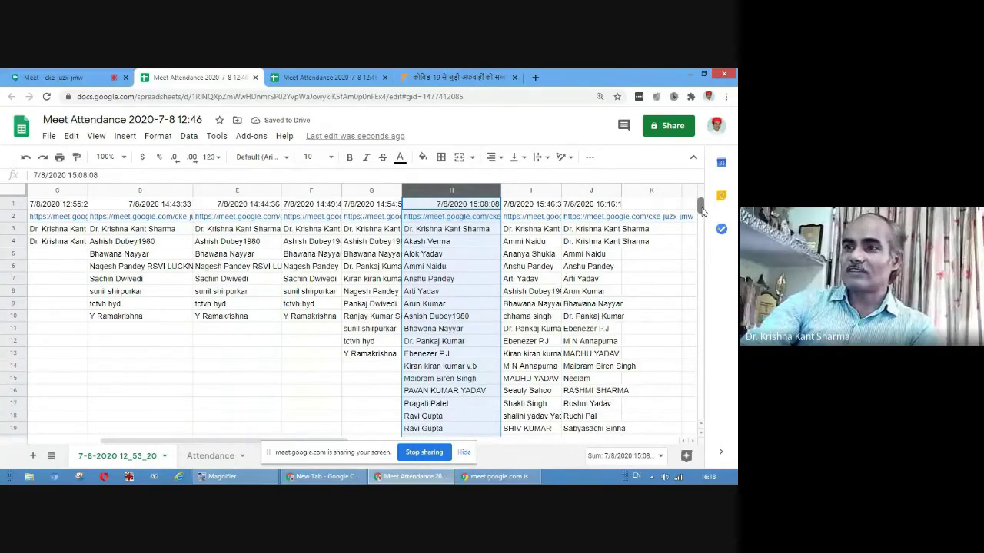
left_click_drag(702, 211, 702, 217)
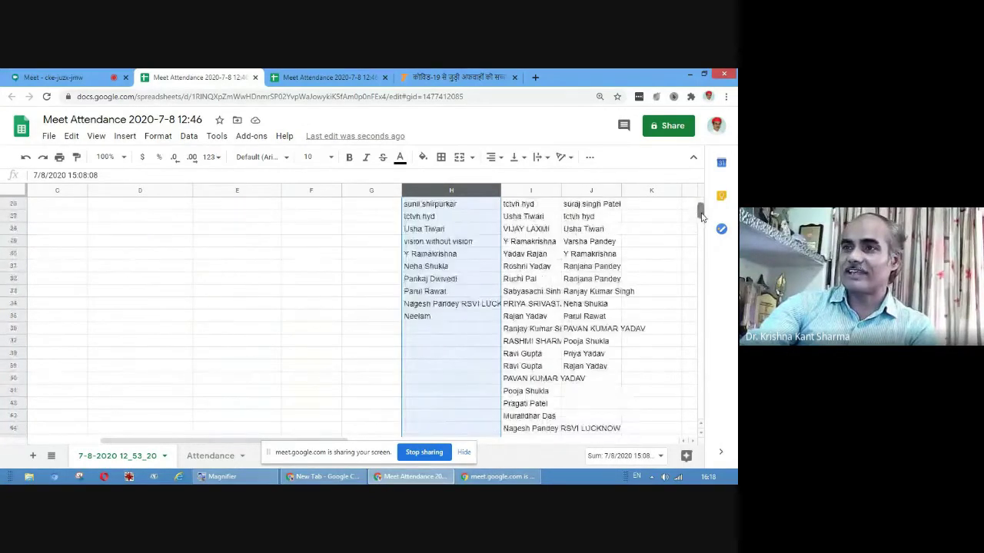
left_click(13, 316)
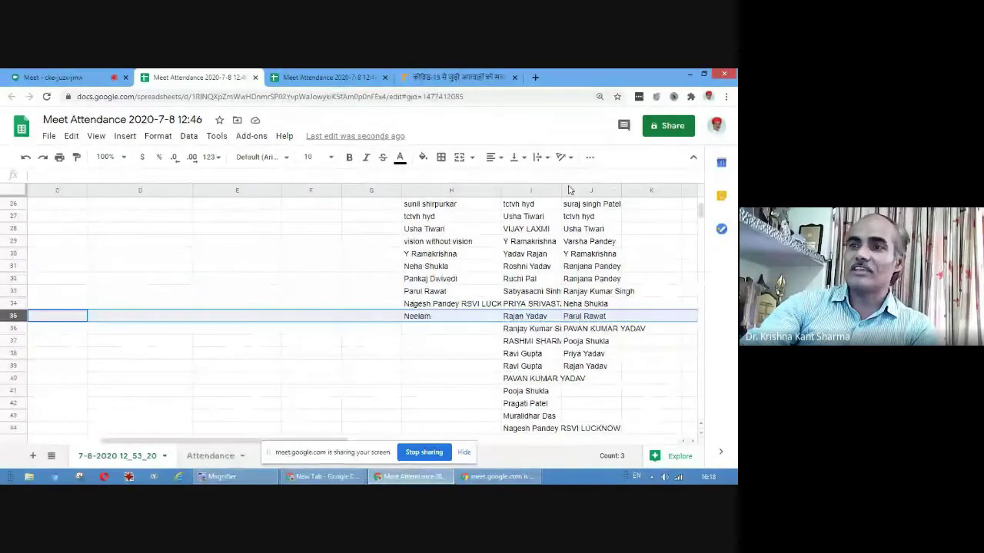
left_click(538, 190)
left_click_drag(559, 192, 587, 193)
left_click_drag(699, 212, 702, 216)
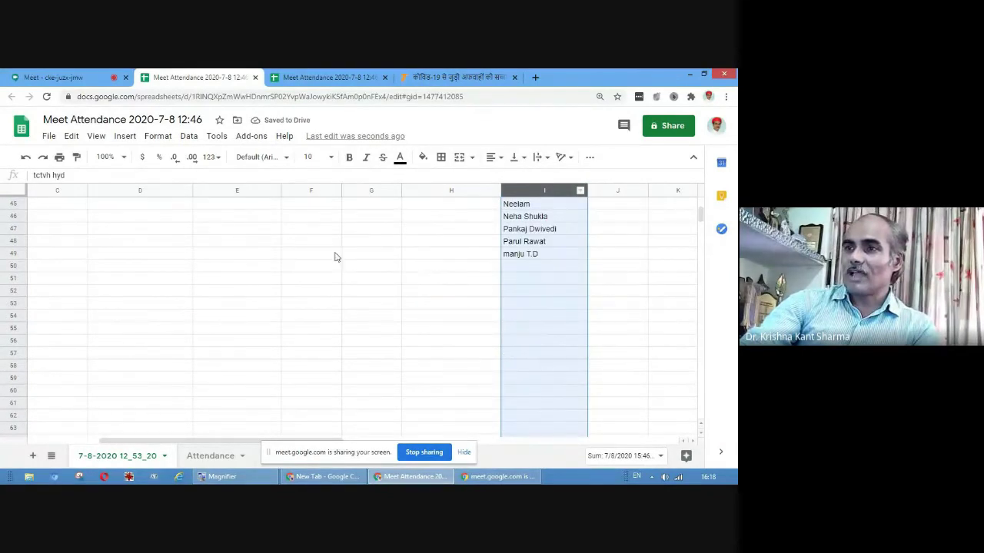
left_click(15, 254)
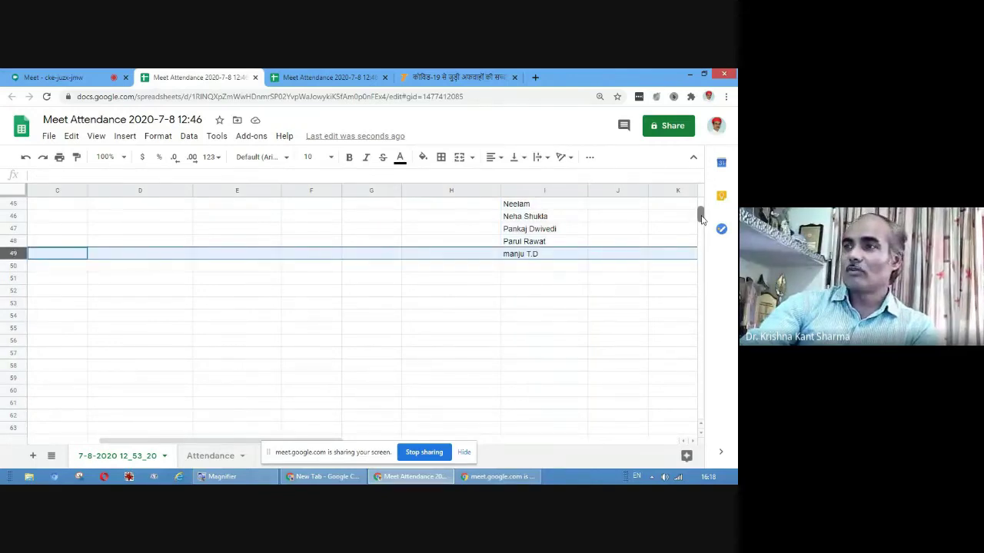
left_click_drag(703, 219, 702, 201)
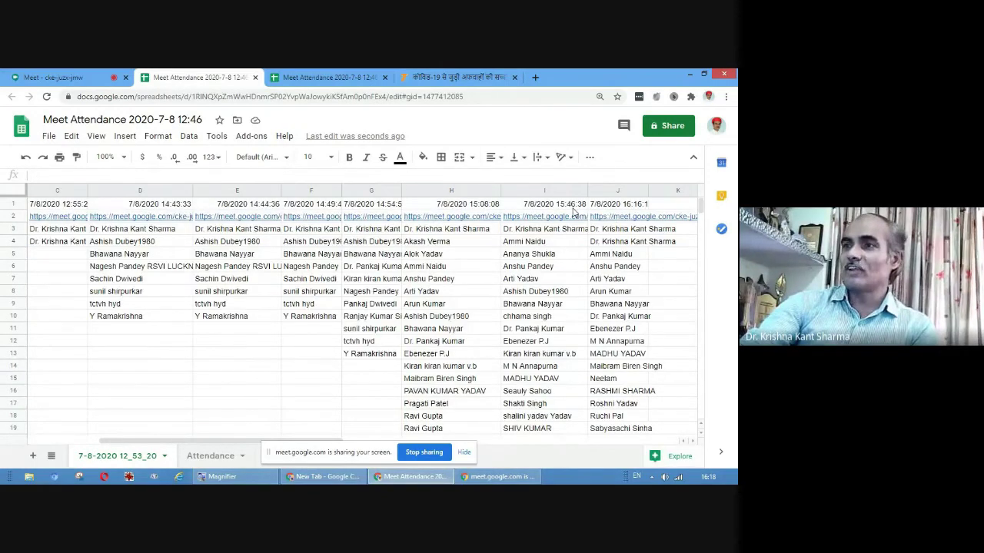
left_click(626, 189)
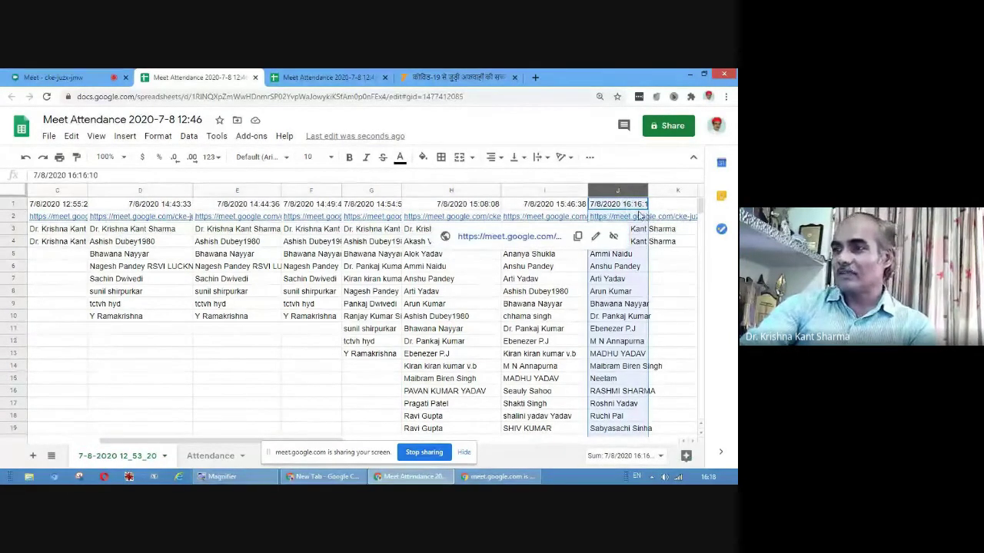
left_click_drag(648, 192, 670, 193)
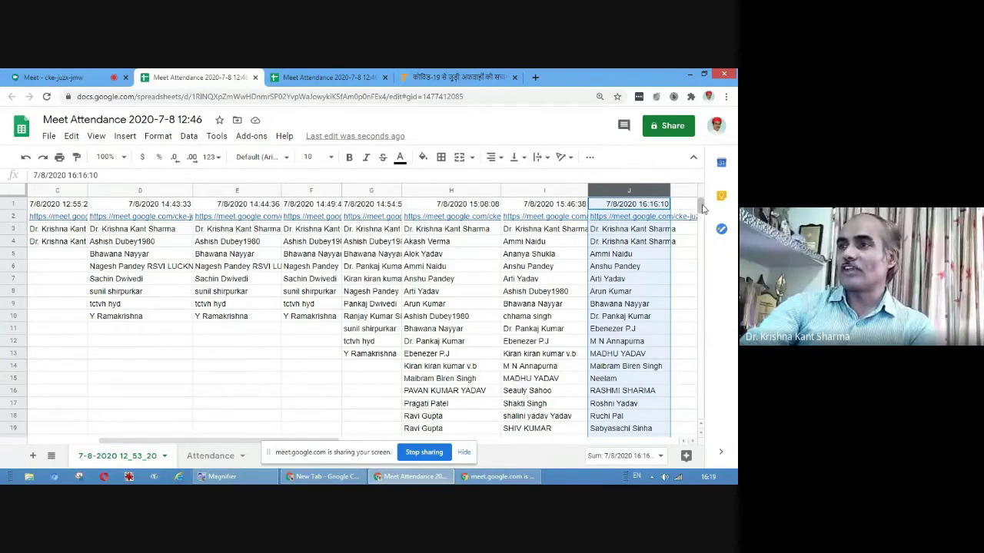
left_click_drag(702, 206, 703, 216)
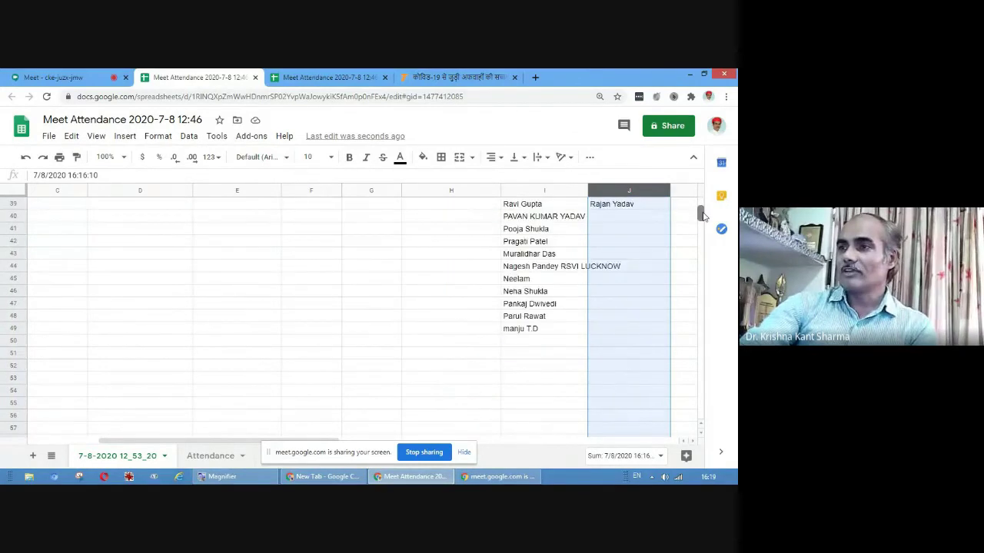
scroll(682, 284, "up", 5)
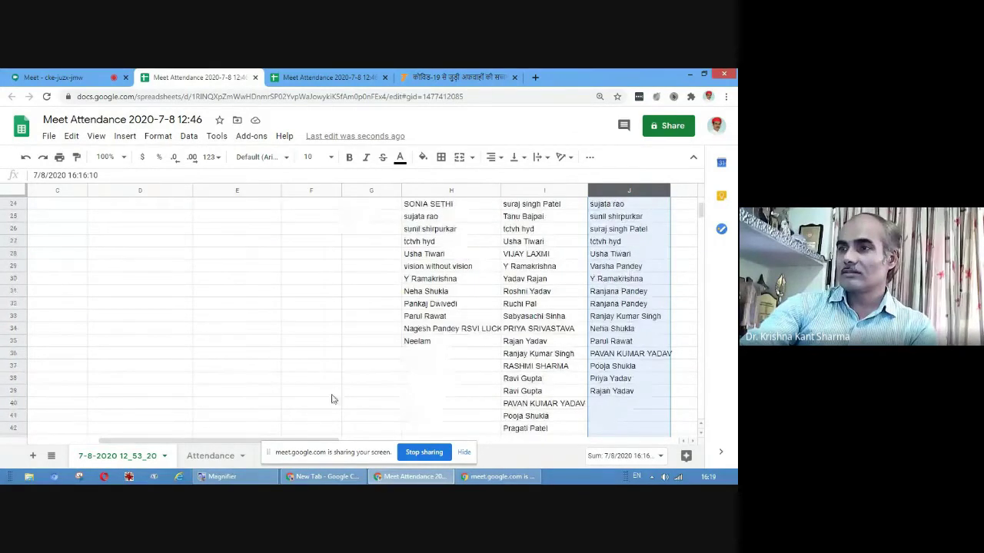
left_click(11, 391)
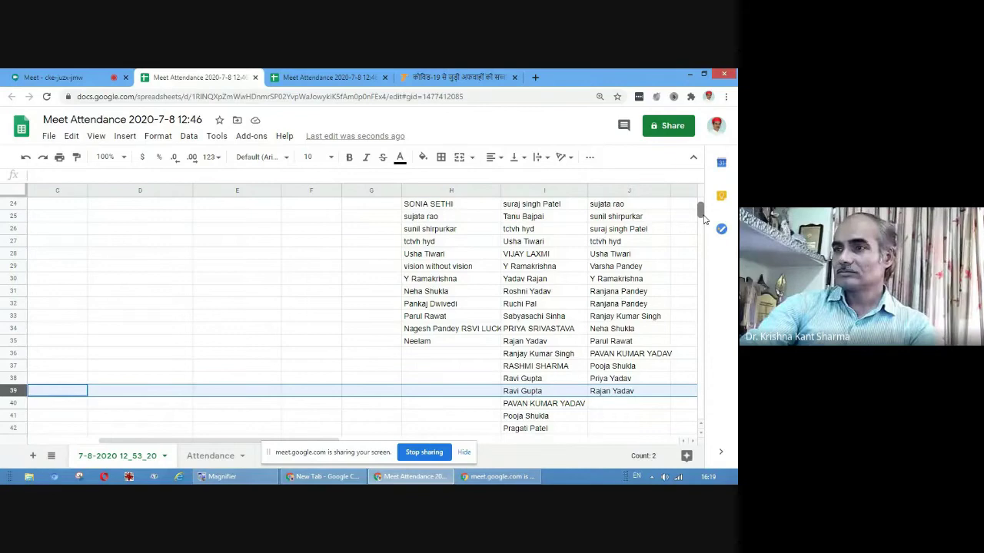
scroll(704, 220, "up", 2)
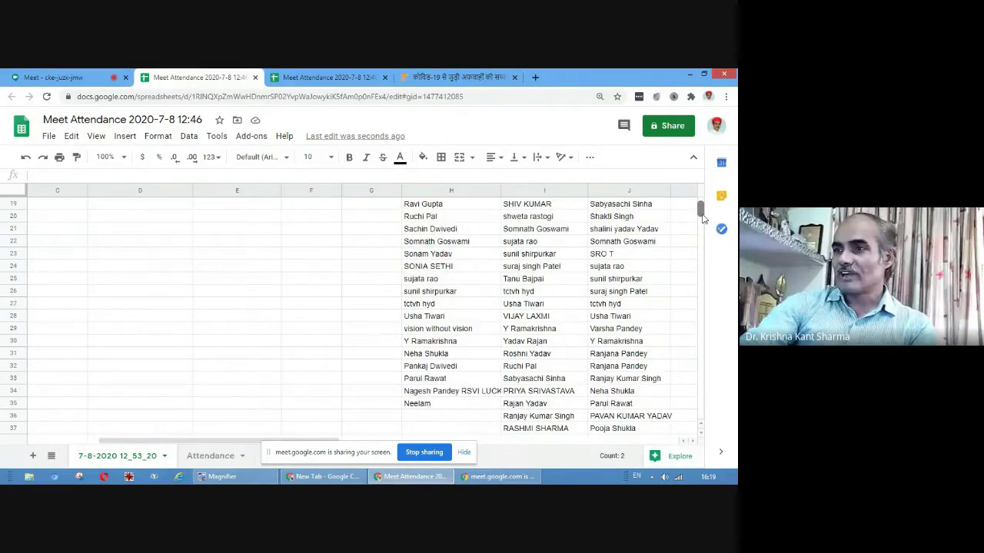
scroll(704, 219, "up", 6)
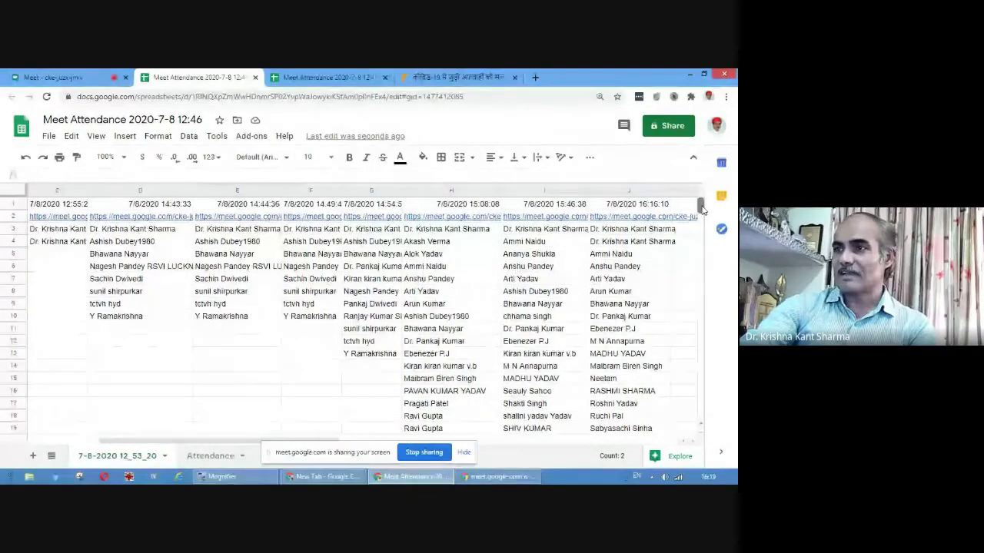
left_click_drag(701, 209, 699, 219)
scroll(699, 219, "up", 3)
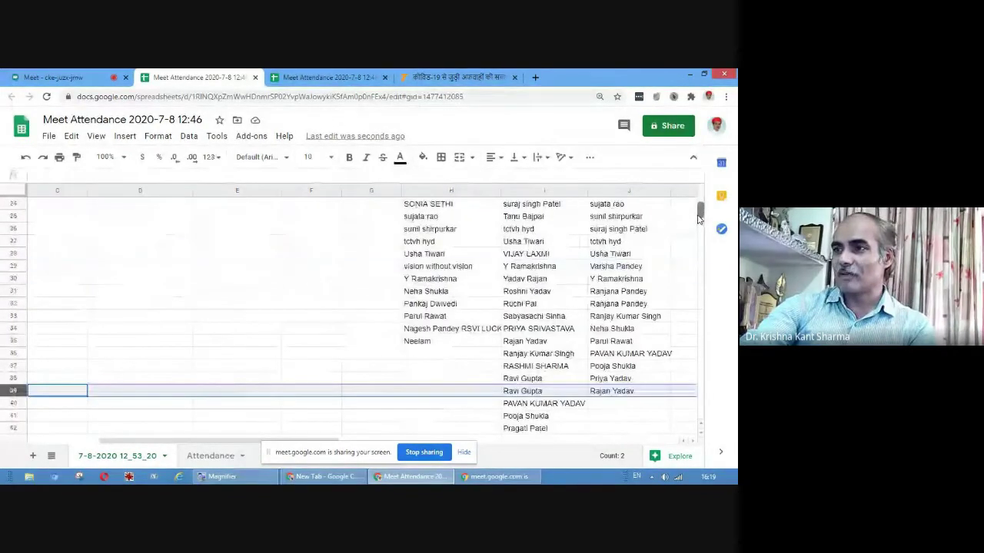
scroll(699, 219, "up", 8)
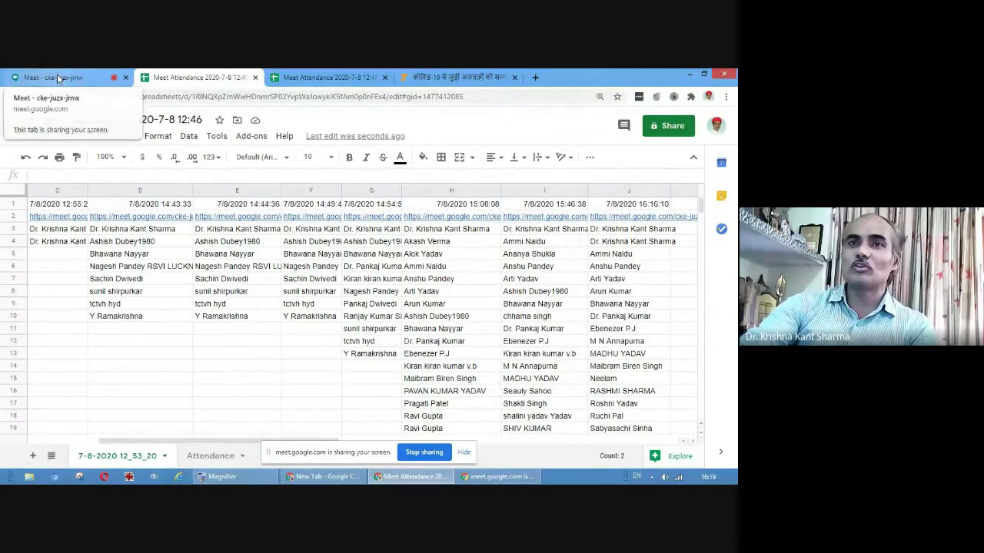
Return to the live meeting, then re-export the attendance sheet twice, closing each new sheet
left_click(57, 77)
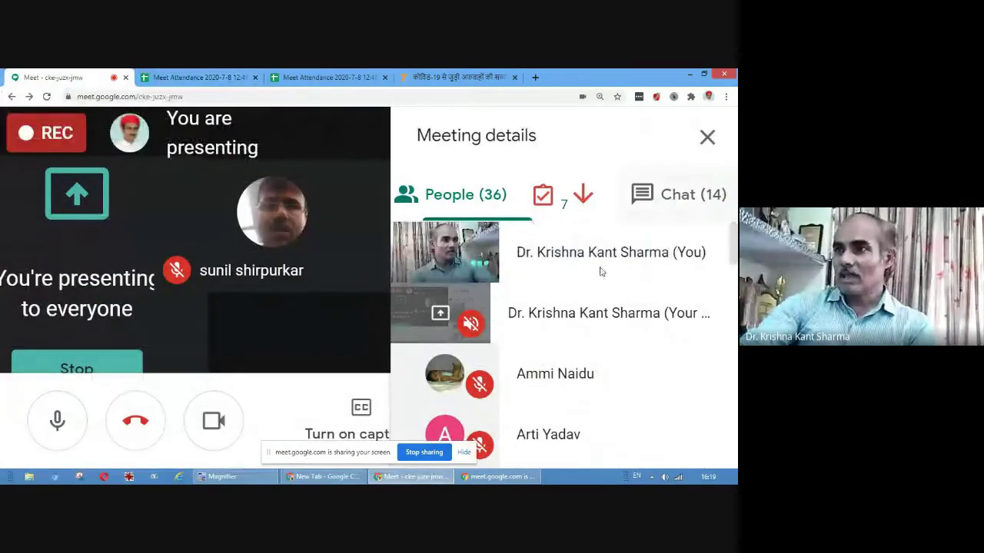
left_click(542, 199)
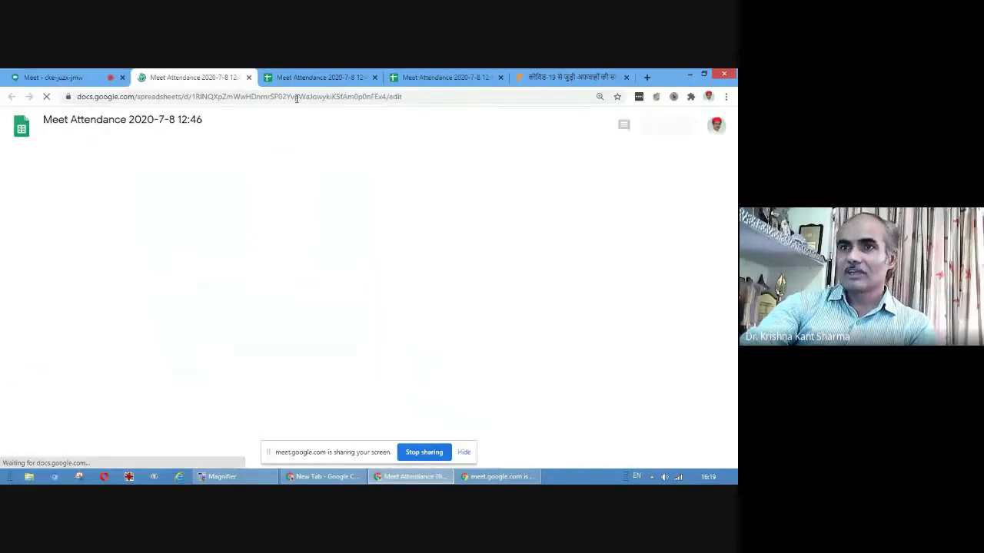
left_click(249, 77)
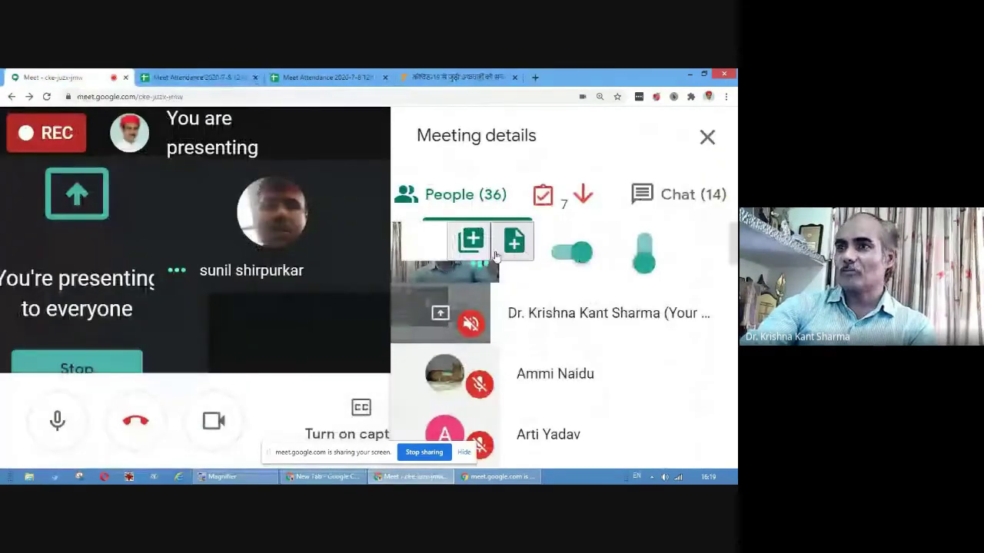
left_click(586, 195)
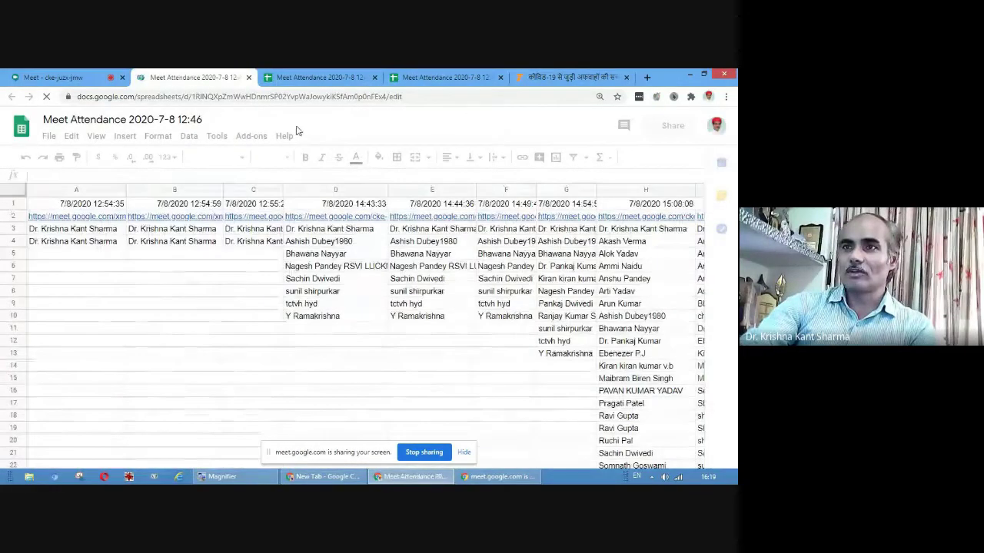
key("ctrl+w")
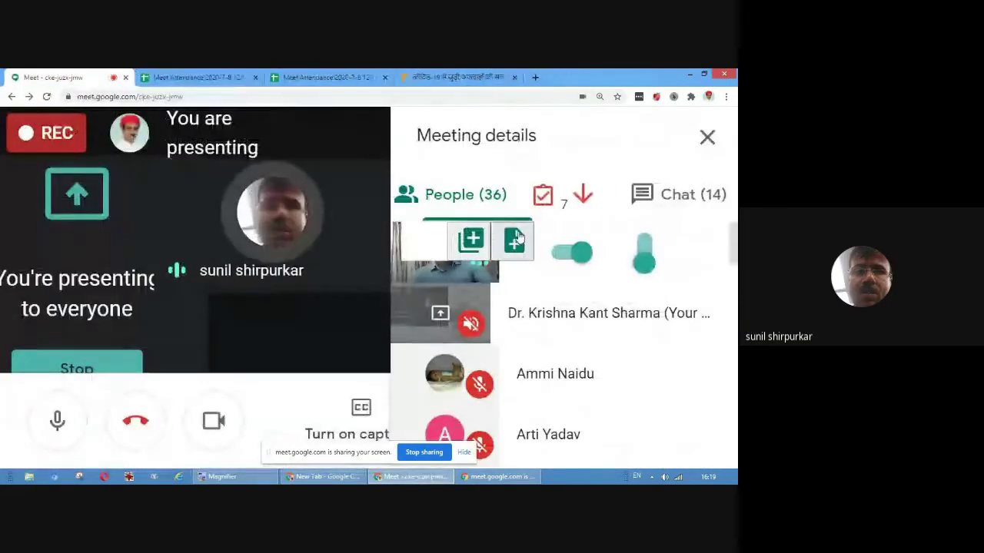
Bring up the keyboard shortcut reference with Ctrl+/ and dismiss it
mouse_move(567, 223)
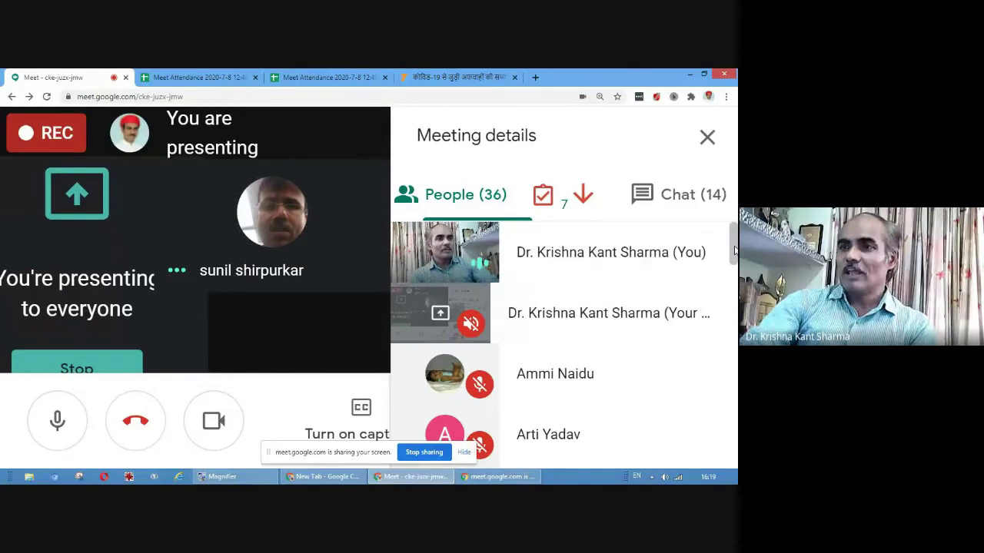
mouse_move(572, 205)
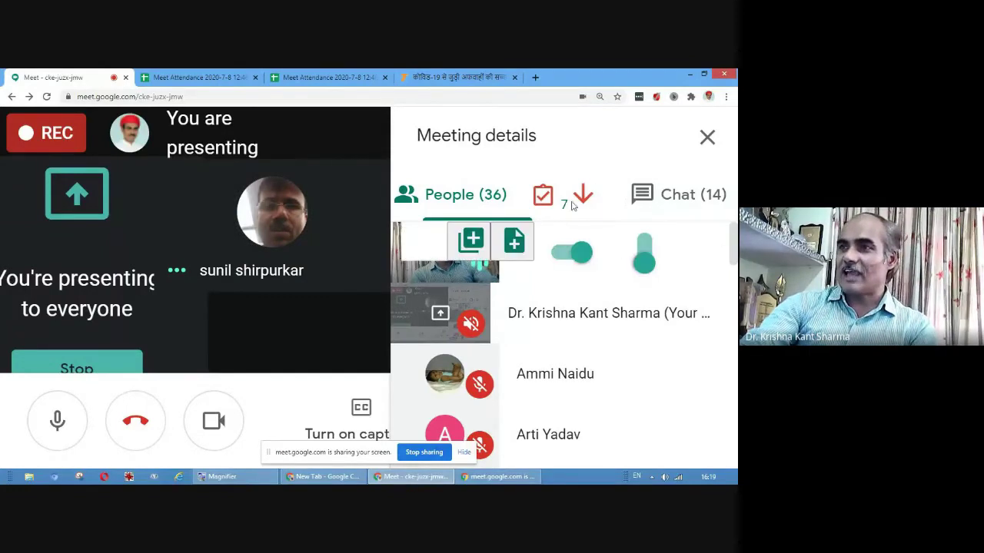
left_click_drag(734, 247, 734, 244)
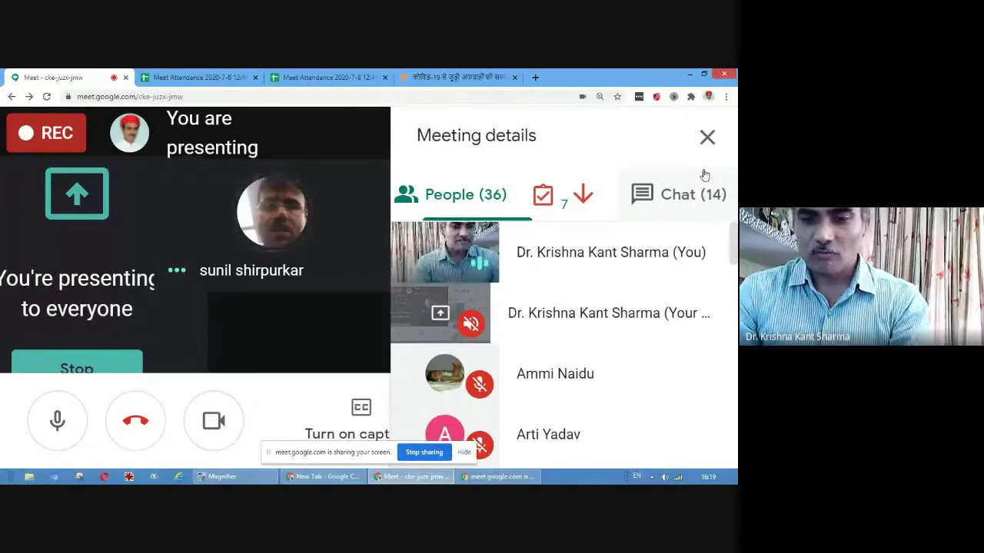
key("ctrl+slash")
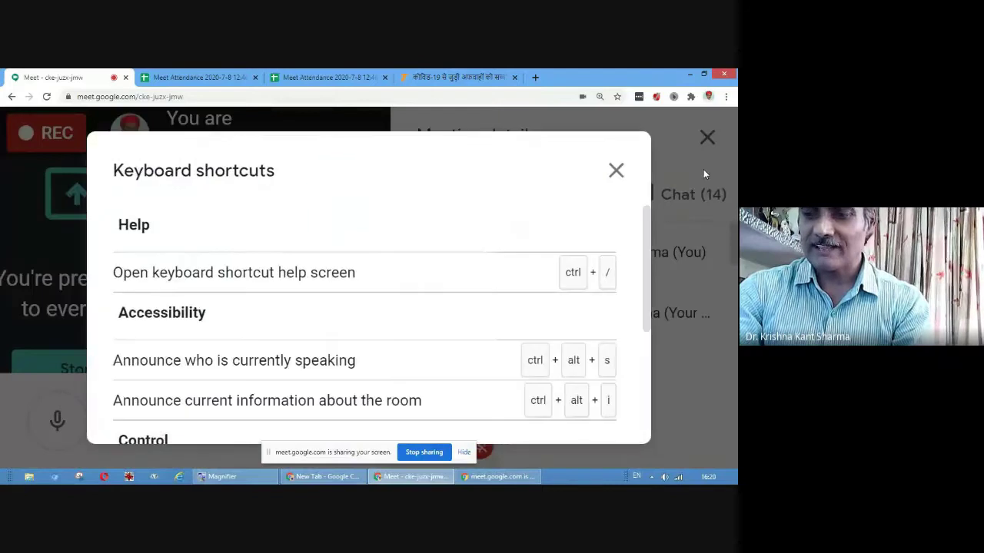
left_click(617, 175)
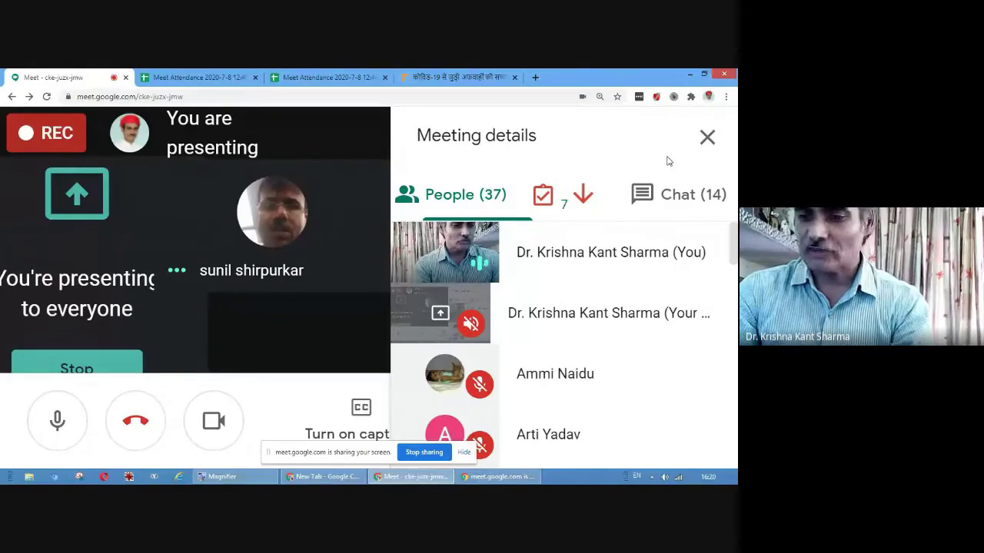
Zoom the Meet page out two levels and close both Meet Attendance spreadsheet tabs
key("ctrl+minus")
key("ctrl+minus")
key("ctrl+minus")
key("ctrl+minus")
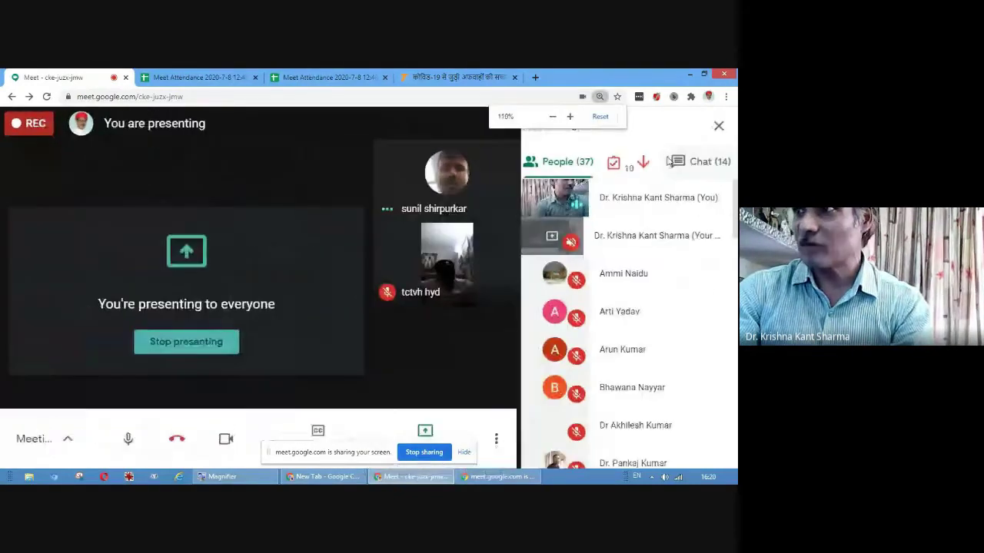
scroll(704, 211, "up", 3)
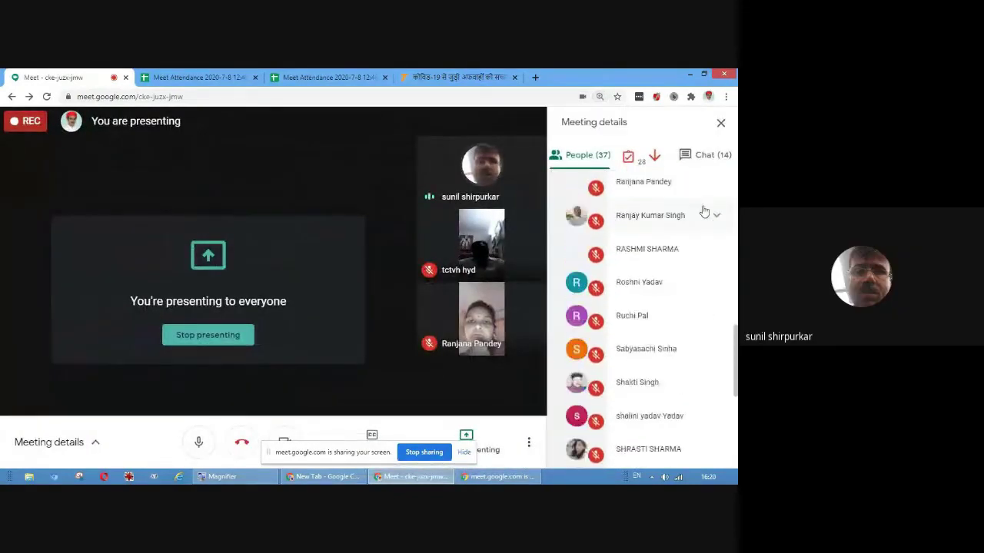
key("ctrl+minus")
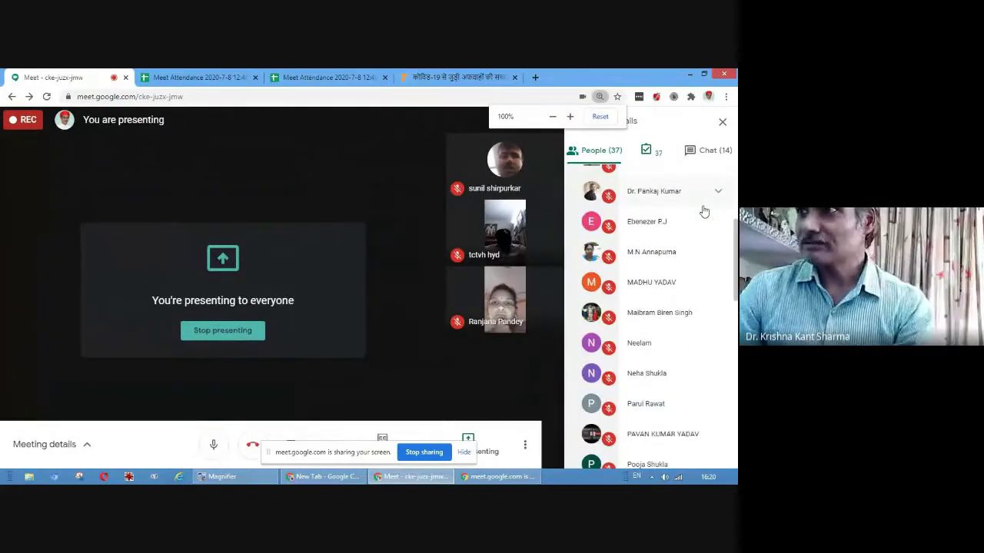
scroll(702, 209, "up", 5)
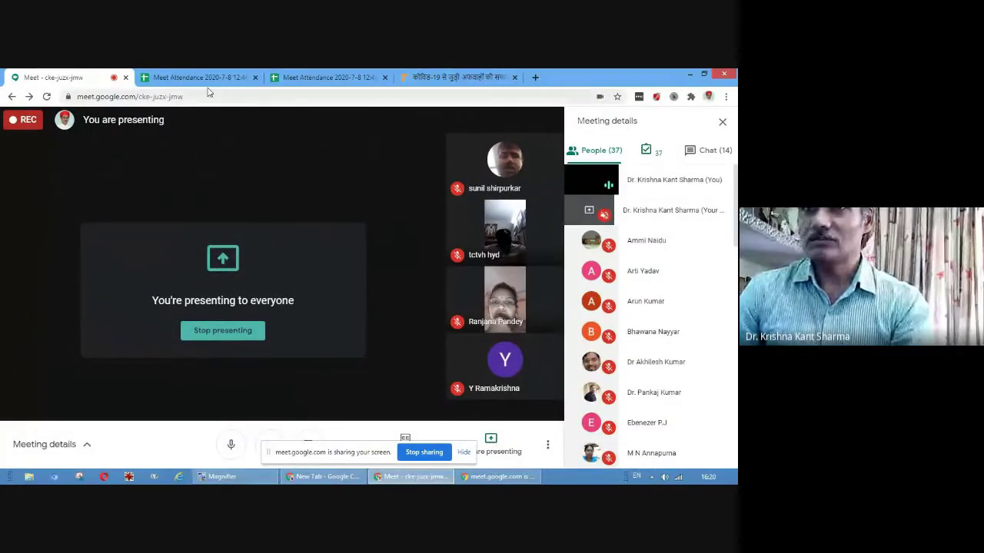
left_click(255, 77)
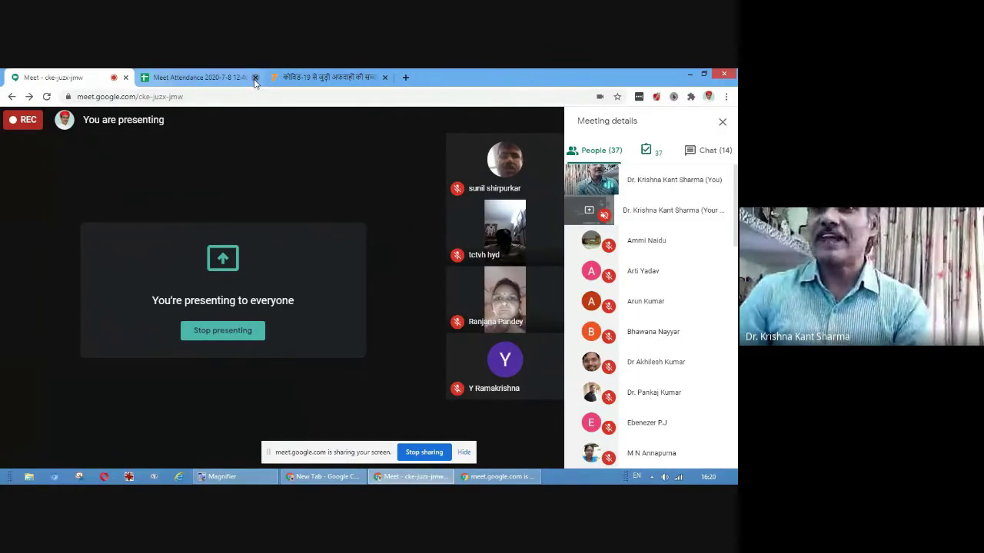
left_click(255, 78)
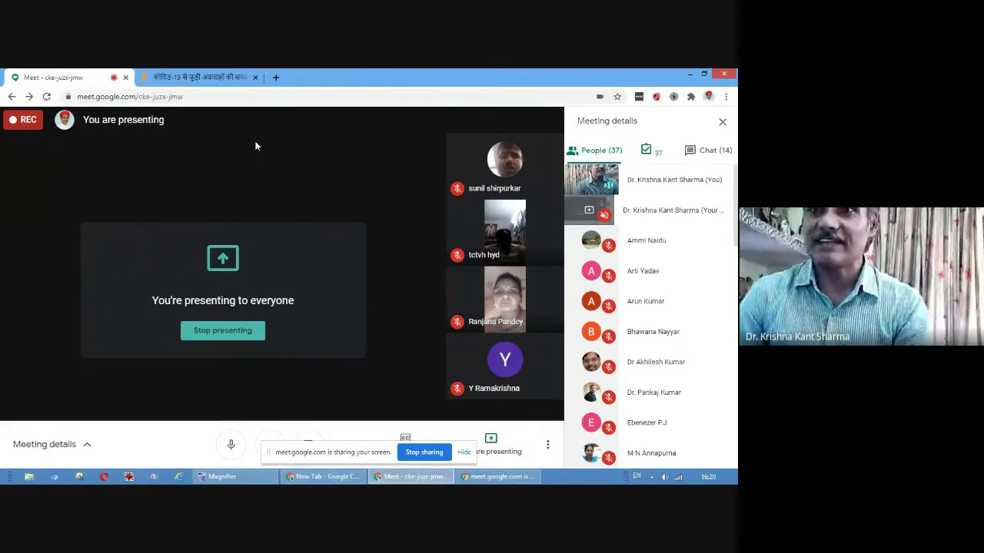
left_click(168, 78)
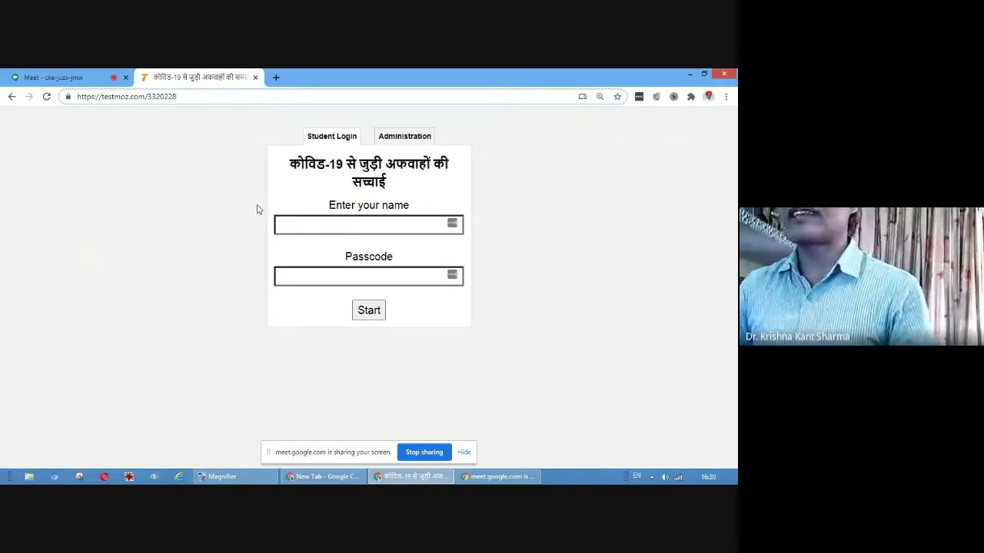
left_click(323, 228)
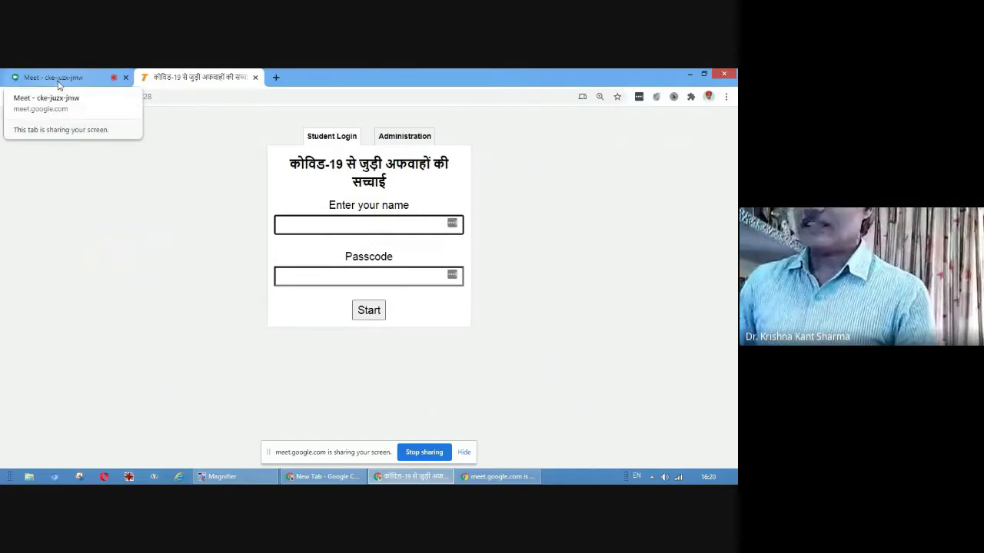
left_click_drag(151, 96, 58, 107)
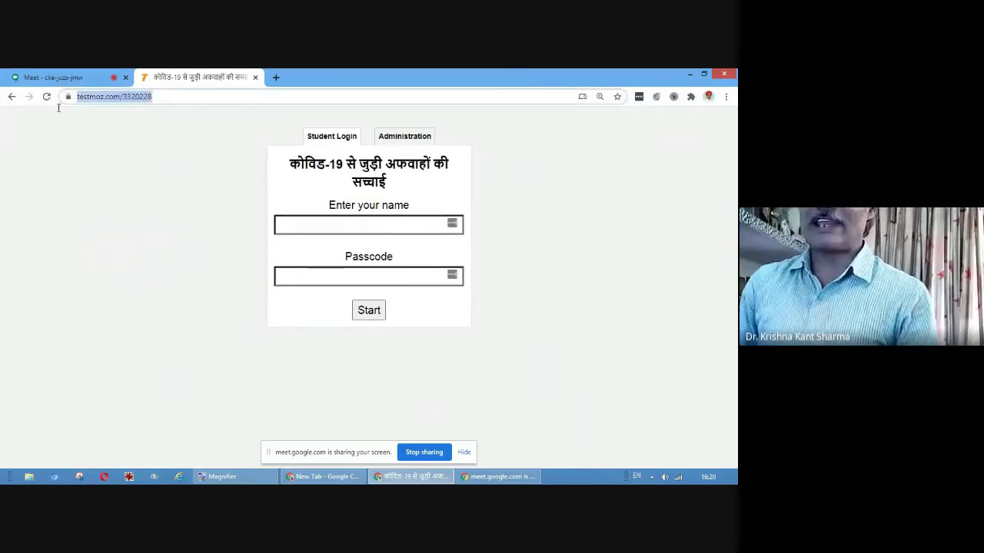